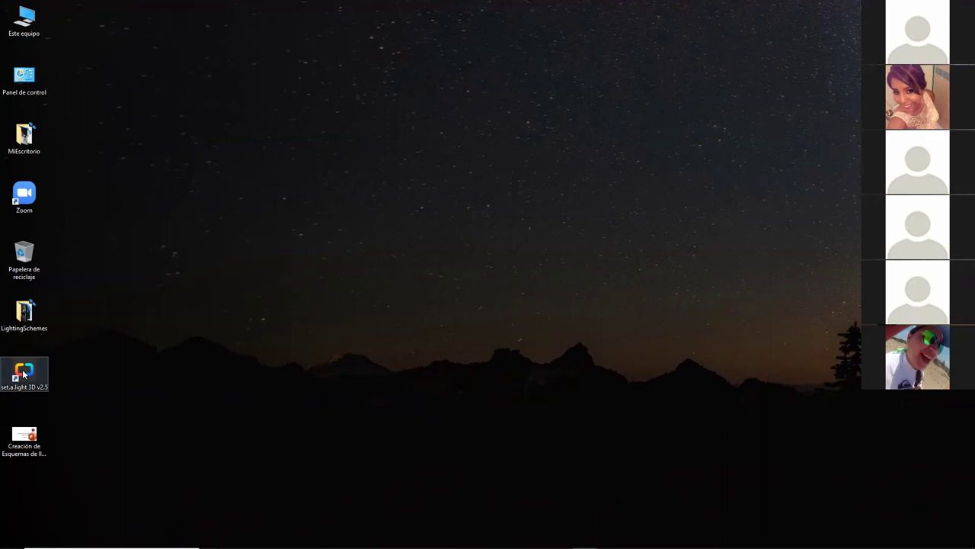
{"action": "left_click", "coordinate": [427, 487]}
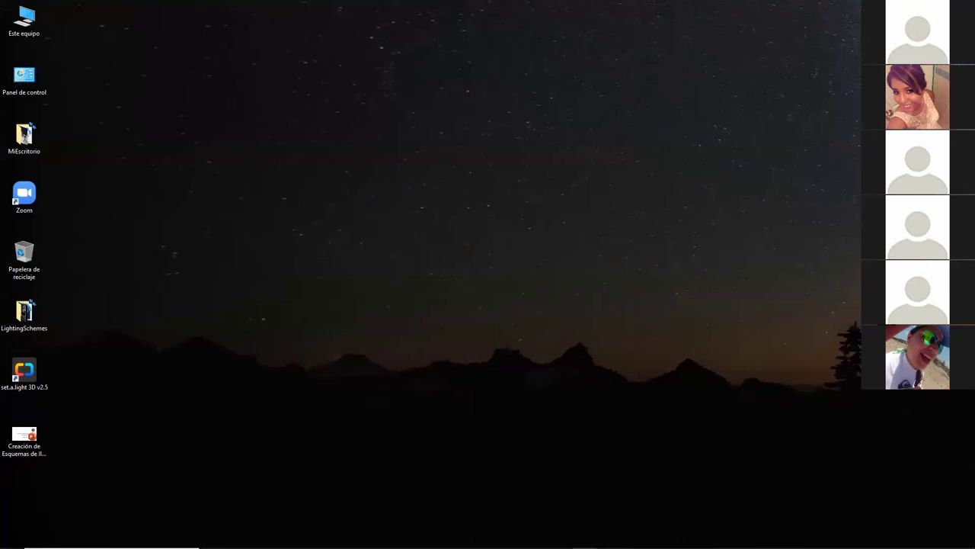
{"action": "mouse_move", "coordinate": [460, 546]}
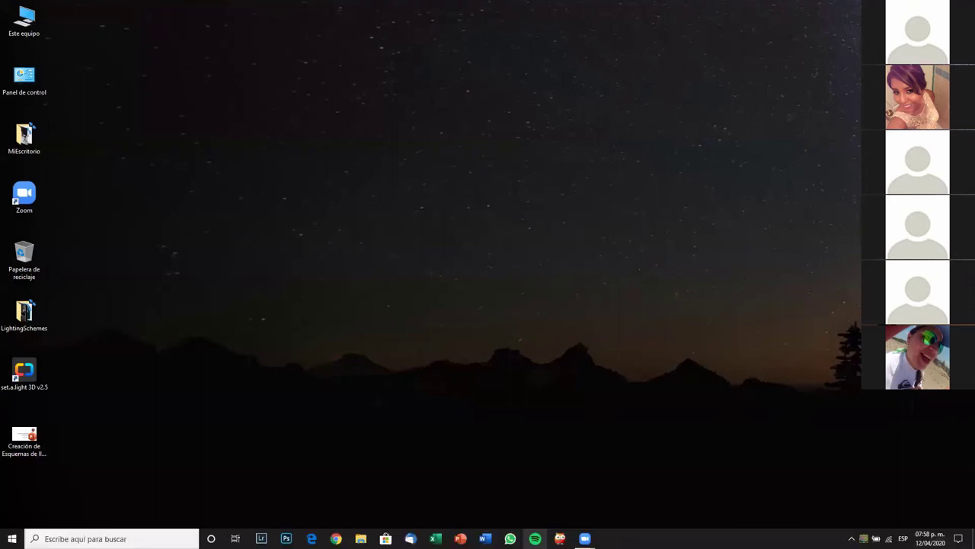
{"action": "left_click", "coordinate": [584, 538]}
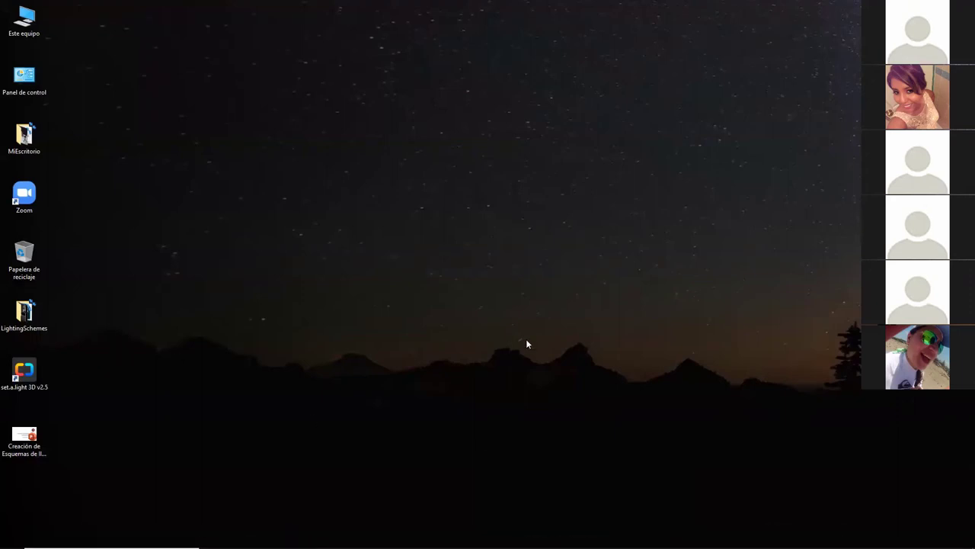
Step: Launch set.a.light 3D in the Studio version and open the lwaccent bedroom set
{"action": "double_click", "coordinate": [24, 371]}
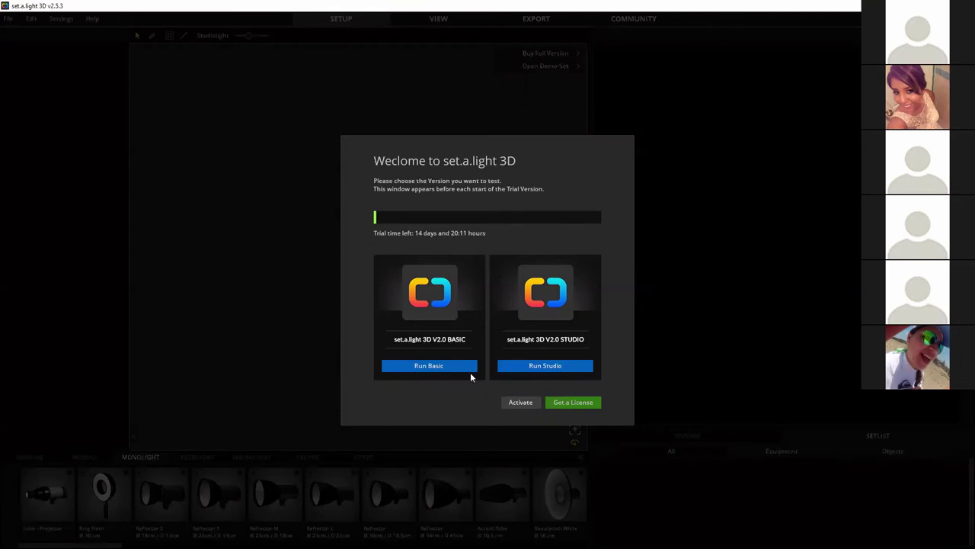
{"action": "left_click", "coordinate": [562, 365]}
{"action": "double_click", "coordinate": [384, 267]}
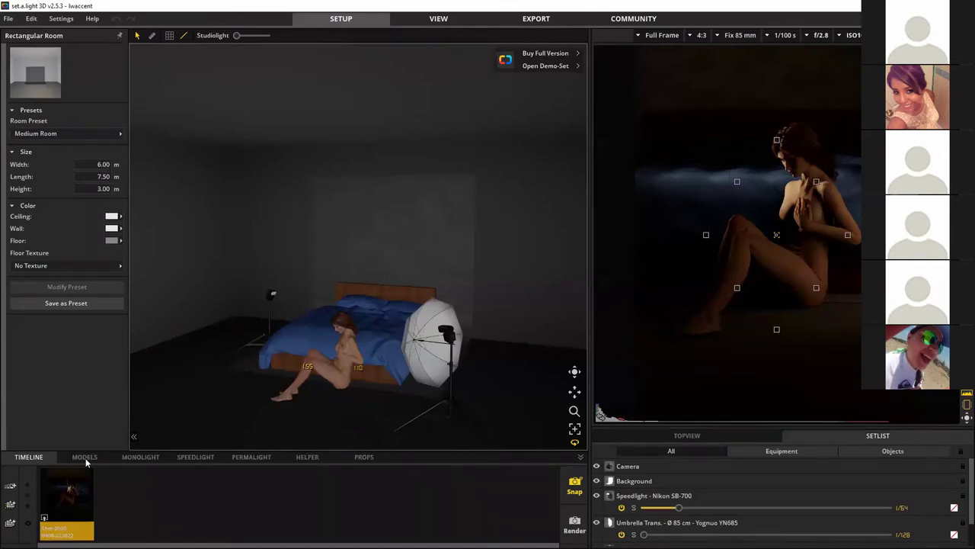
Step: Inspect the seated model's style options and the plain Speedlight in the equipment library
{"action": "left_click", "coordinate": [349, 346]}
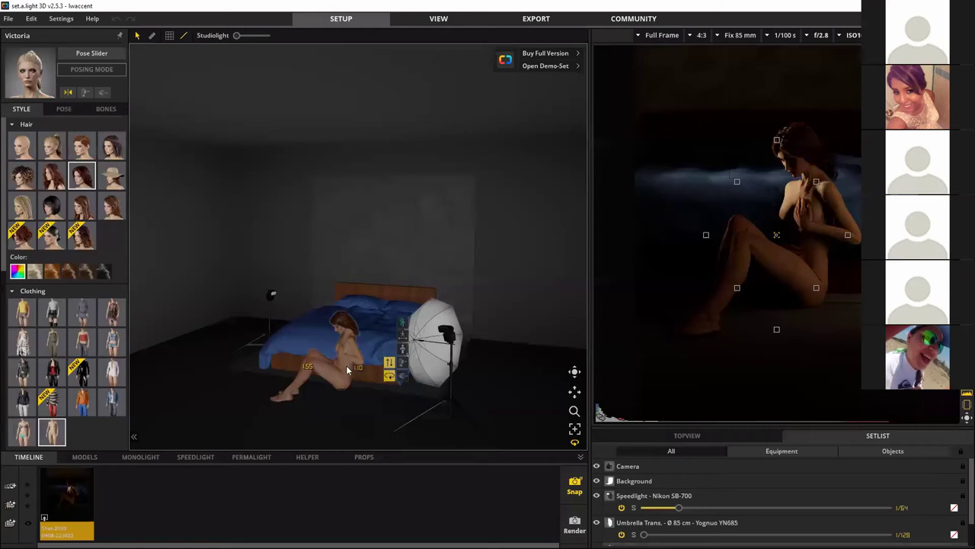
{"action": "left_click", "coordinate": [195, 457]}
{"action": "left_click", "coordinate": [47, 503]}
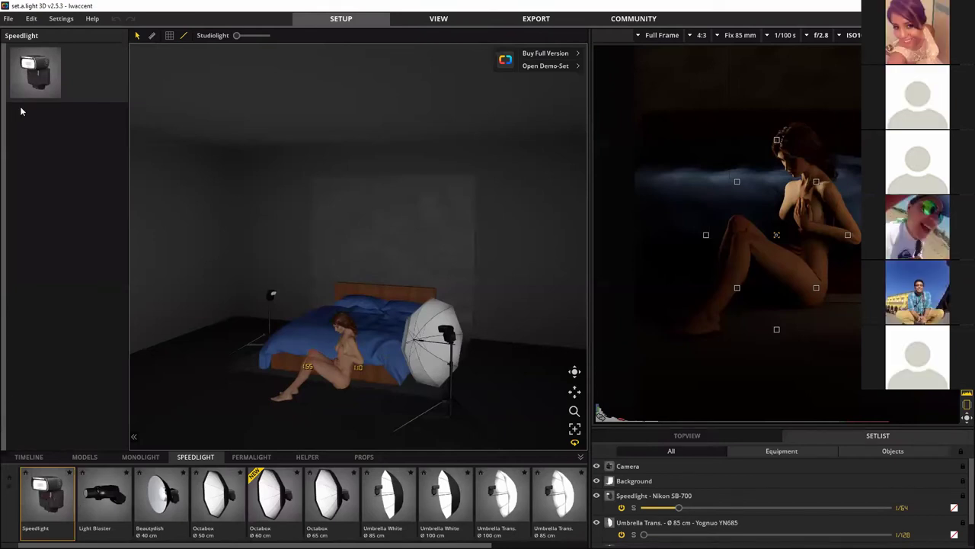
Step: Review the flash heads available for the 85 cm translucent umbrella light
{"action": "left_click", "coordinate": [440, 336]}
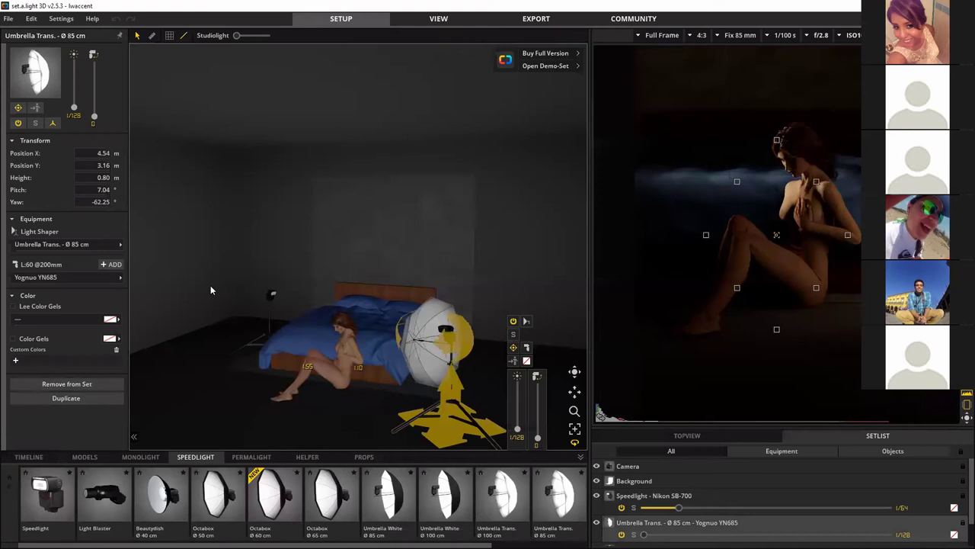
{"action": "left_click", "coordinate": [120, 277]}
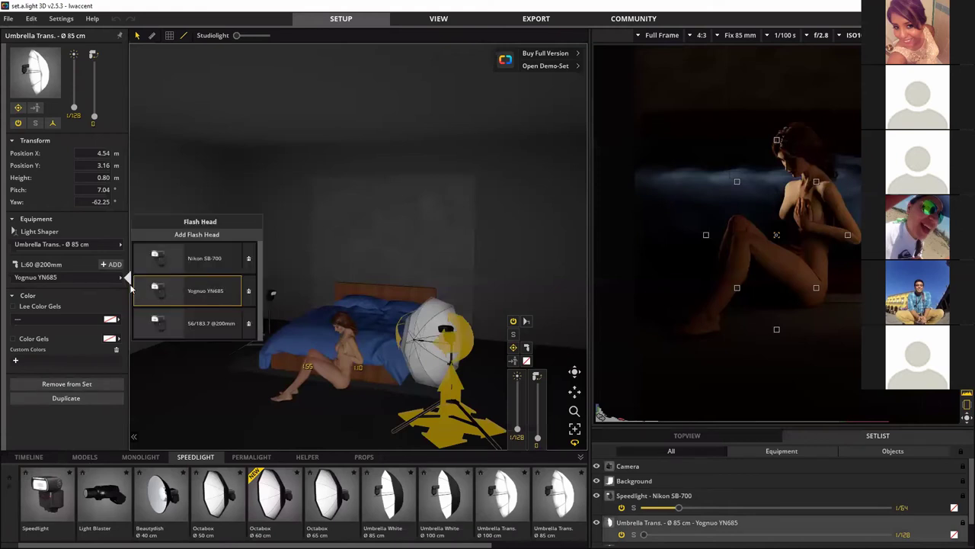
{"action": "left_click", "coordinate": [116, 281]}
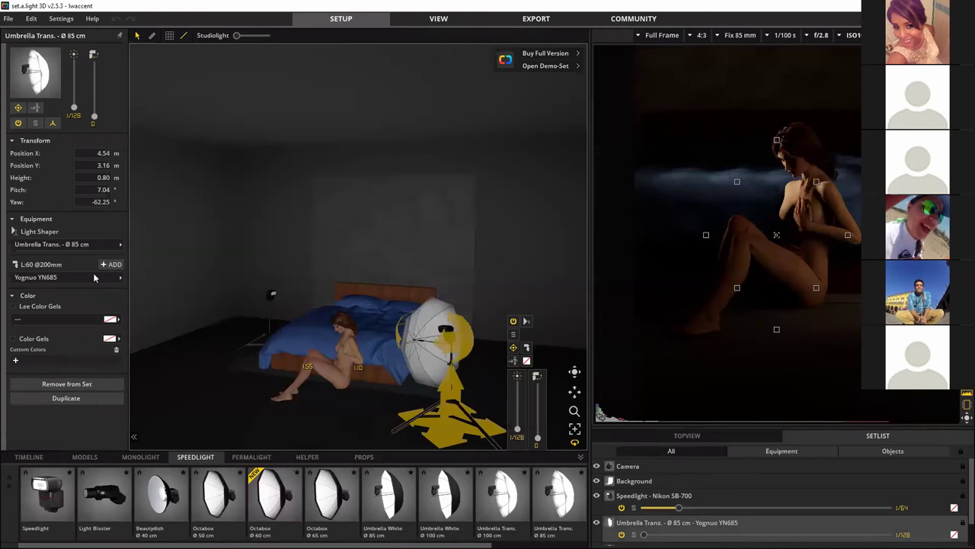
Step: Add two custom colors to the umbrella light and enable its Color Gels option
{"action": "left_click", "coordinate": [16, 361]}
{"action": "left_click", "coordinate": [25, 361]}
{"action": "left_click", "coordinate": [14, 340]}
{"action": "left_click", "coordinate": [14, 341]}
{"action": "left_click", "coordinate": [14, 340]}
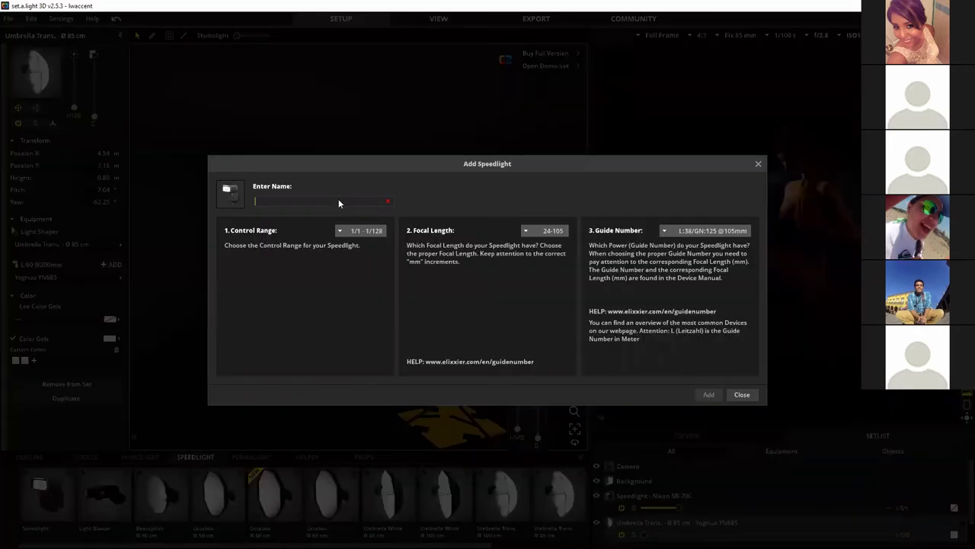
Step: Name a new custom speedlight Prueba and review its control range and focal length options
{"action": "type", "text": "Prueba"}
{"action": "left_click", "coordinate": [338, 232]}
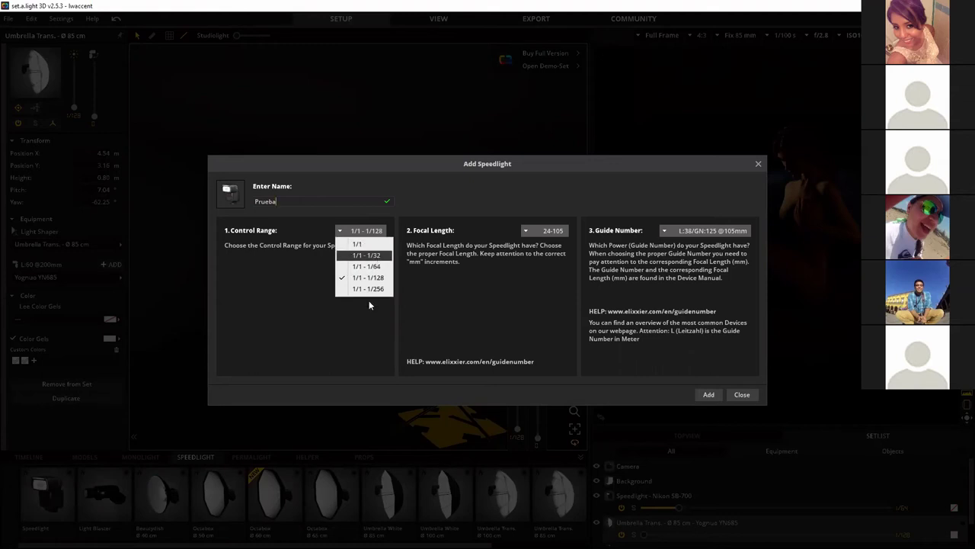
{"action": "left_click", "coordinate": [529, 231]}
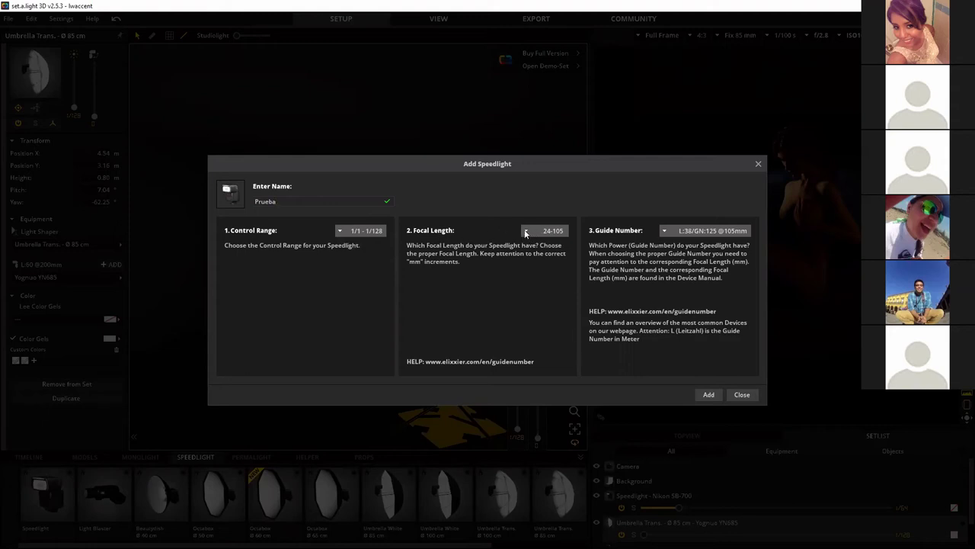
{"action": "left_click", "coordinate": [526, 231]}
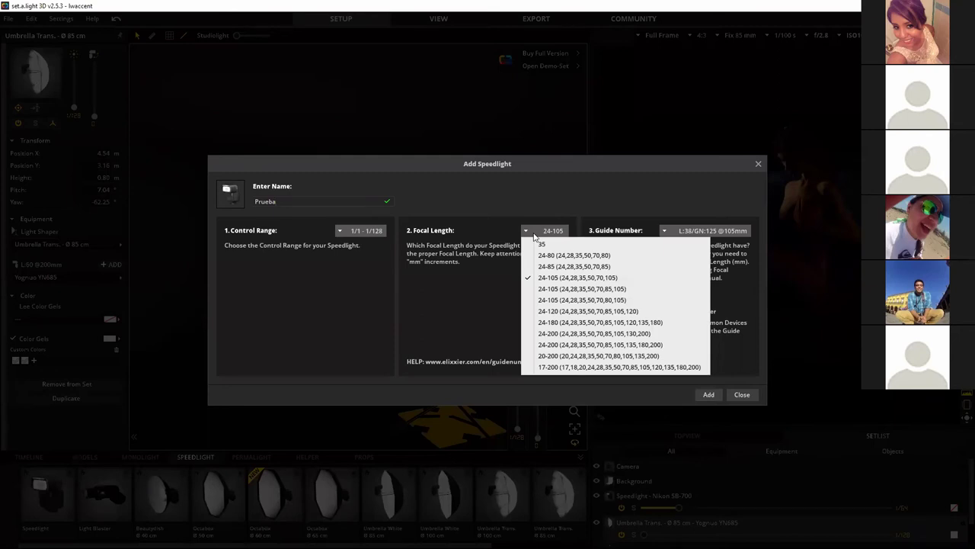
{"action": "left_click", "coordinate": [666, 232]}
{"action": "left_click", "coordinate": [665, 231]}
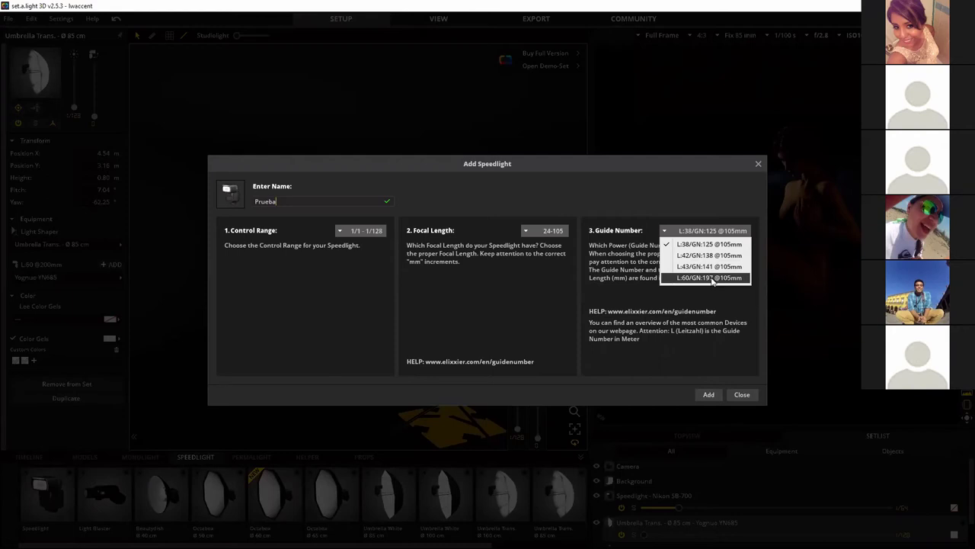
{"action": "left_click", "coordinate": [699, 322]}
{"action": "left_click", "coordinate": [716, 234]}
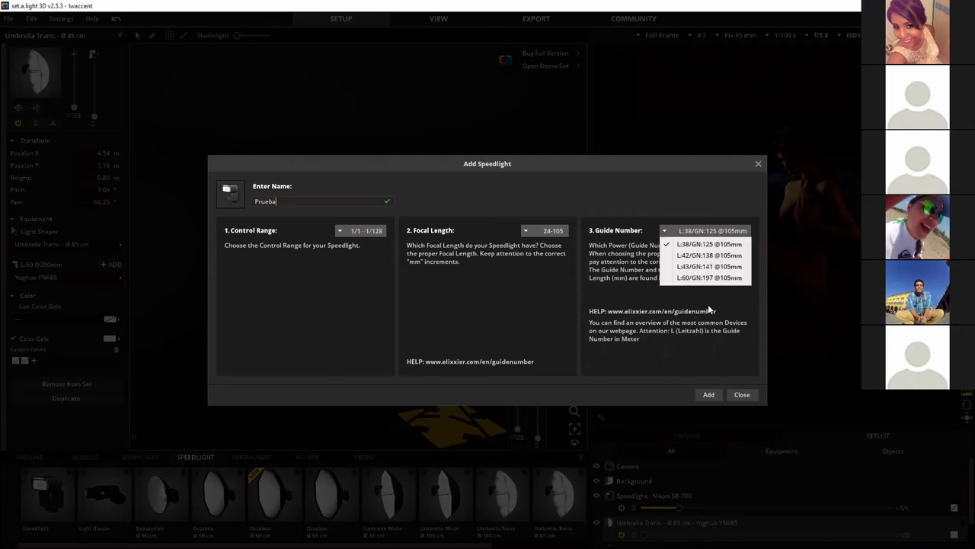
{"action": "left_click", "coordinate": [708, 304]}
{"action": "left_click", "coordinate": [711, 235]}
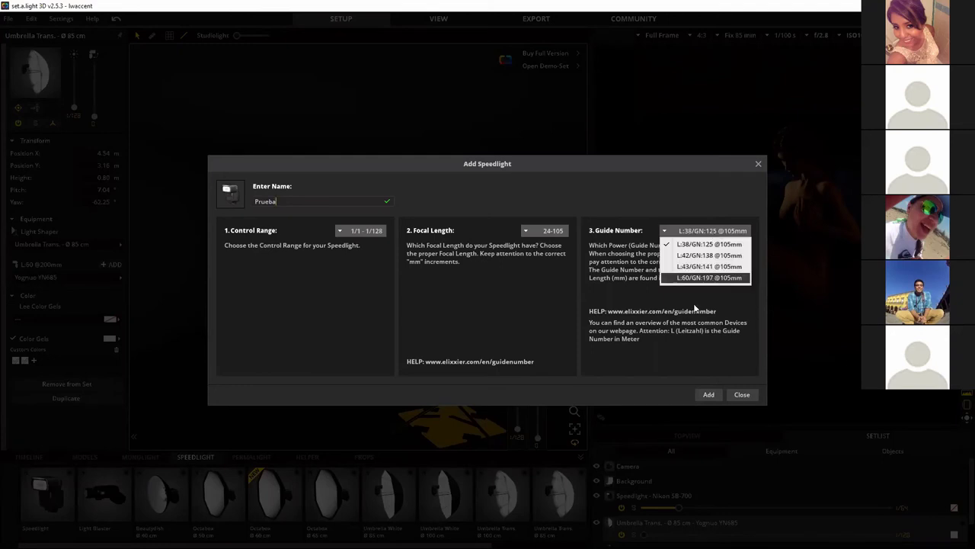
{"action": "left_click", "coordinate": [695, 303]}
{"action": "left_click", "coordinate": [702, 233]}
{"action": "left_click", "coordinate": [702, 235]}
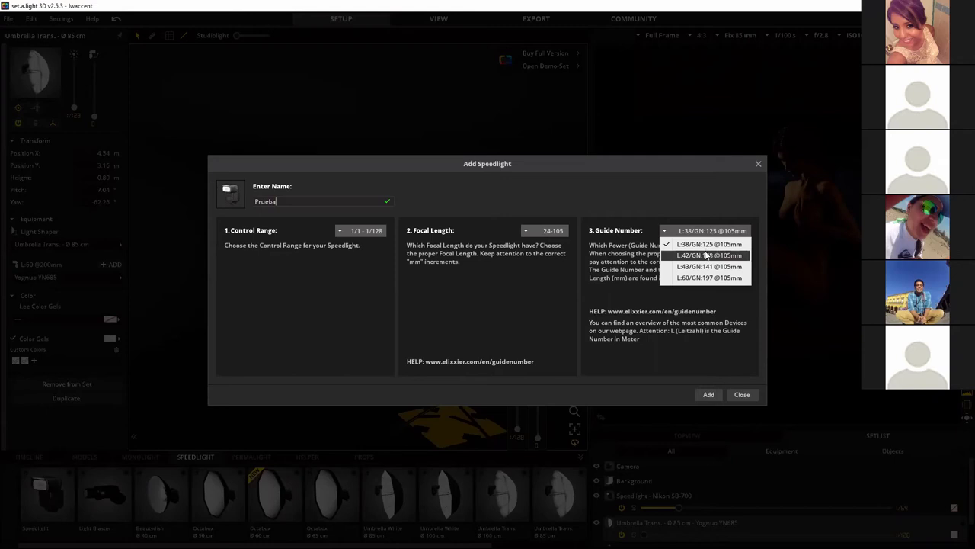
{"action": "left_click", "coordinate": [707, 256]}
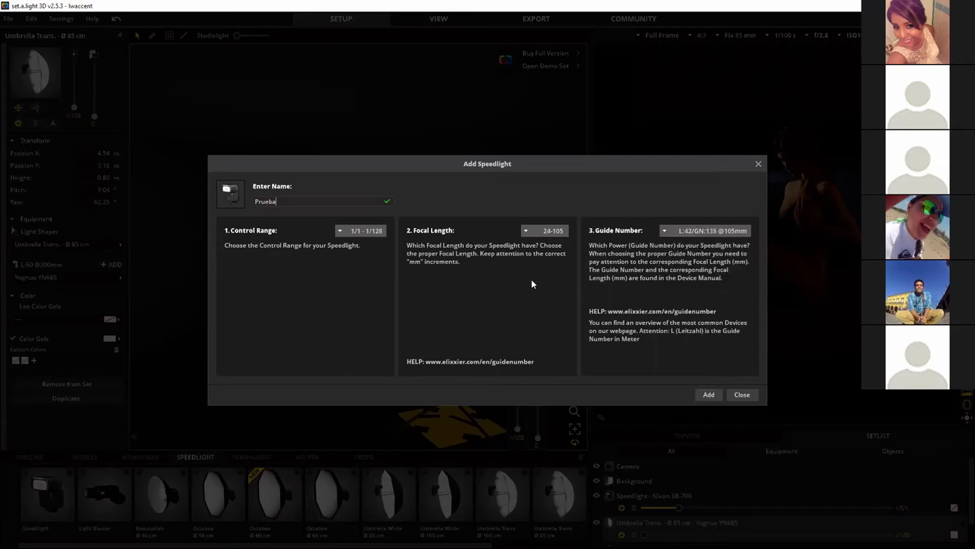
Step: Set the new speedlight's focal length to 24-200 (24,28,35,50,70,85,105,135,180,200), keeping the control range at 1/1 - 1/128
{"action": "left_click", "coordinate": [526, 231]}
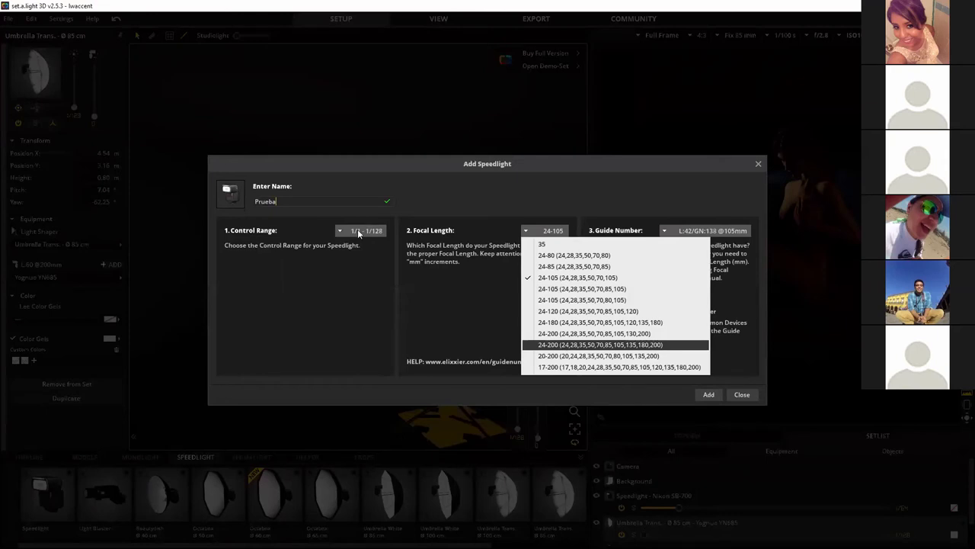
{"action": "key", "text": "Return"}
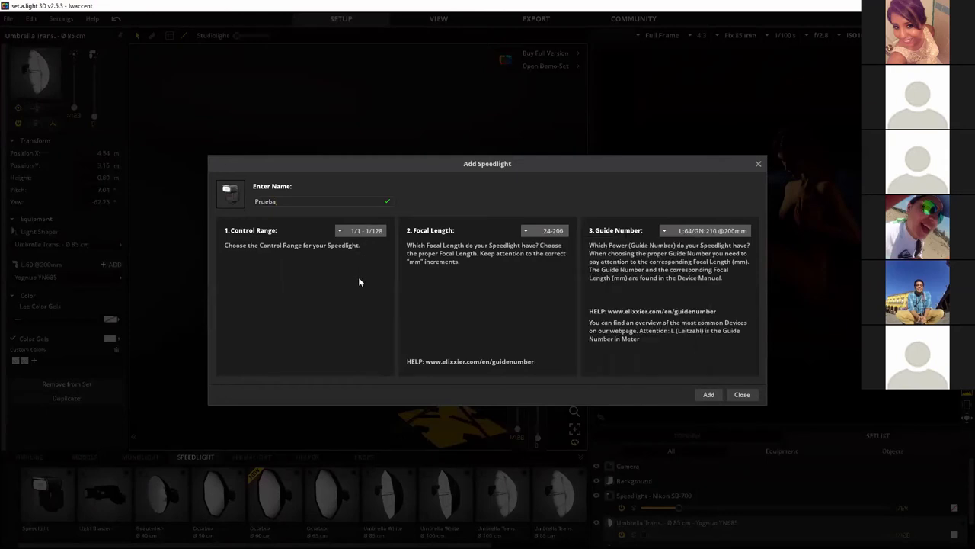
{"action": "left_click", "coordinate": [361, 231]}
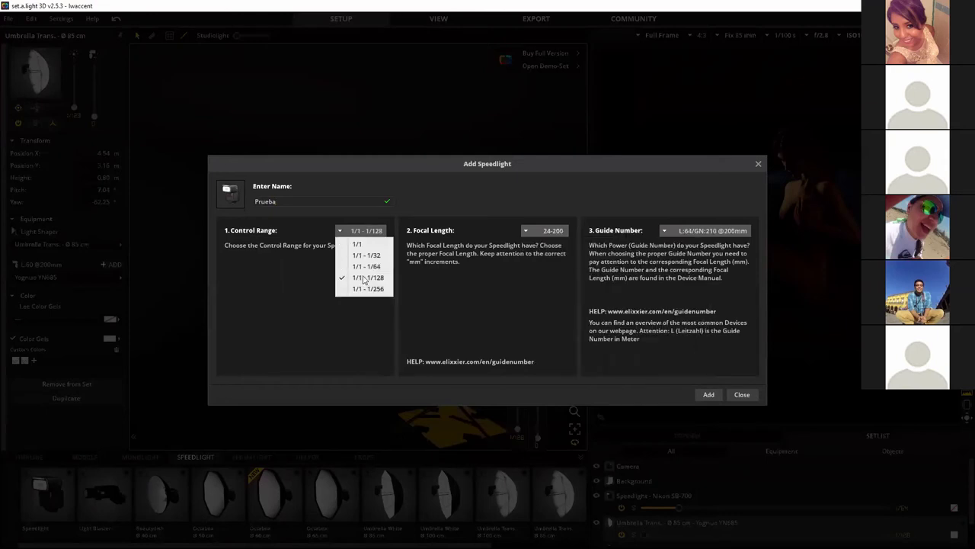
Step: Rename the new speedlight MiFlash, add it as a flash head and close the Add Speedlight dialog
{"action": "left_click", "coordinate": [315, 209]}
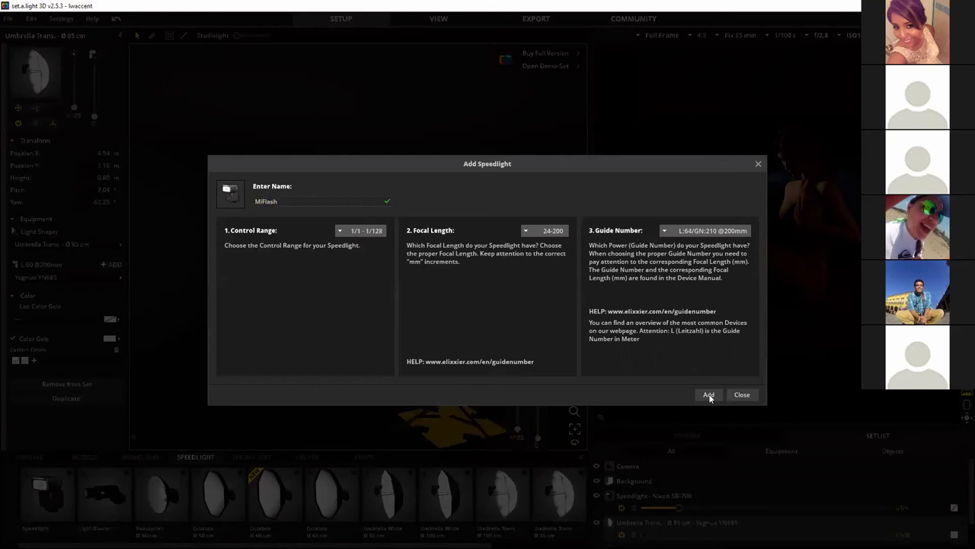
{"action": "key", "text": "Return"}
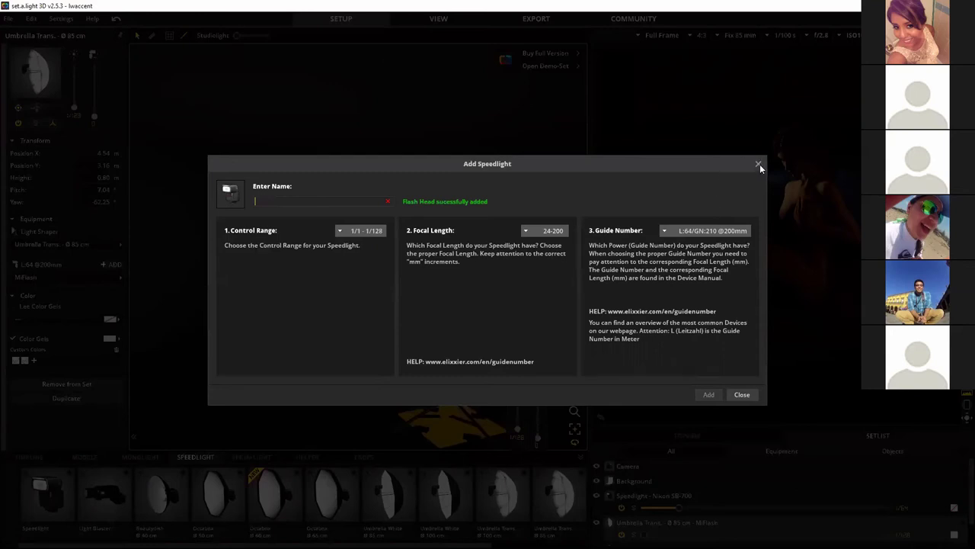
{"action": "left_click", "coordinate": [758, 164]}
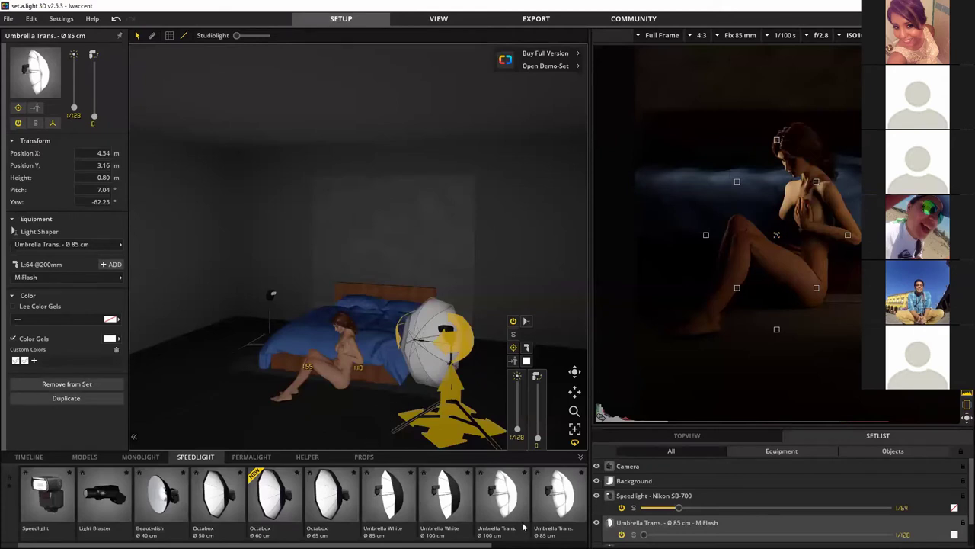
Step: Browse the library's permanent lights, props, helpers, speedlights, monolights and models to see what is available
{"action": "left_click", "coordinate": [245, 457]}
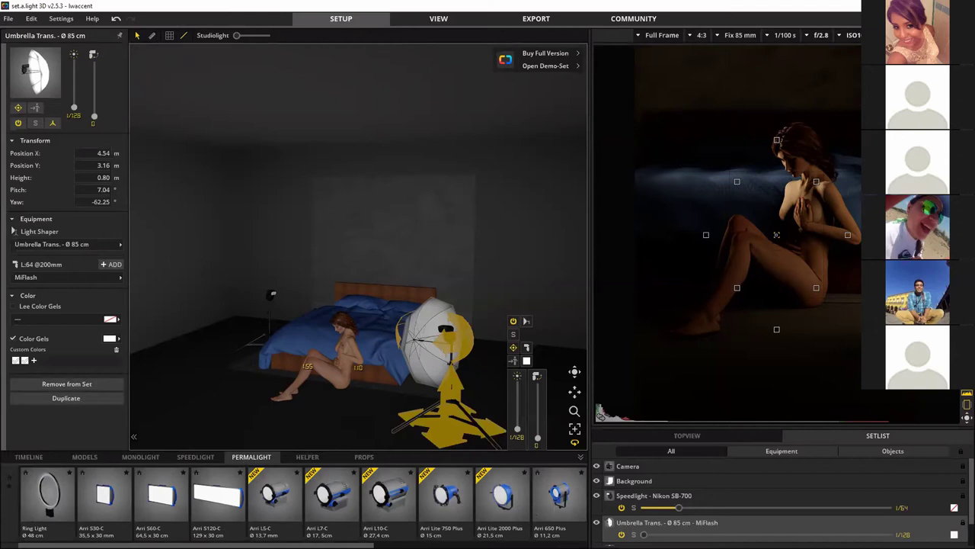
{"action": "scroll", "coordinate": [303, 503], "scroll_direction": "down", "scroll_amount": 3}
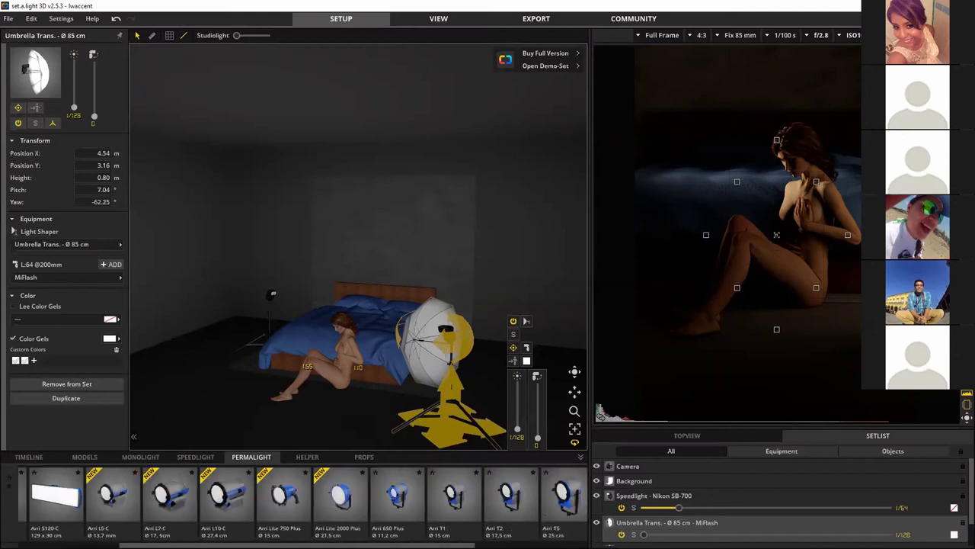
{"action": "scroll", "coordinate": [312, 499], "scroll_direction": "down", "scroll_amount": 2}
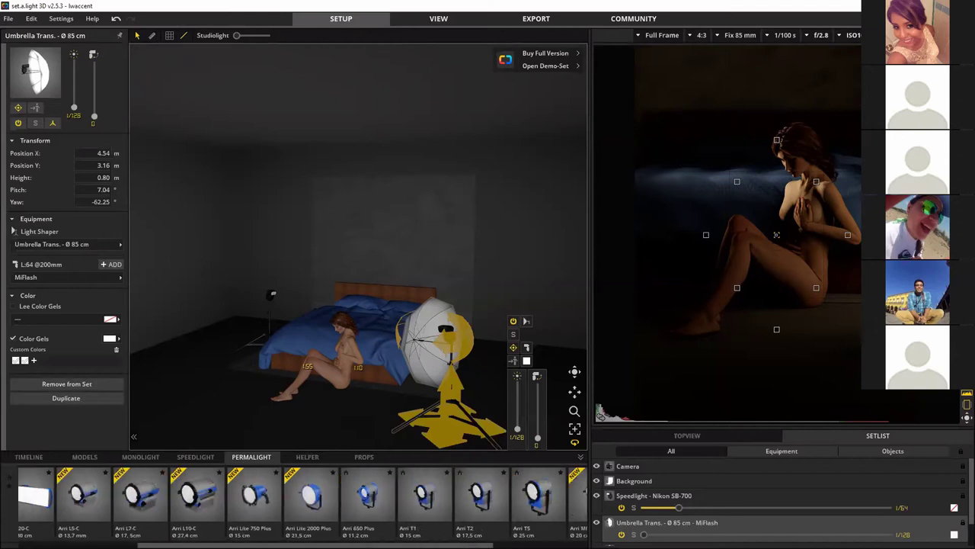
{"action": "left_click", "coordinate": [362, 457]}
{"action": "left_click", "coordinate": [309, 457]}
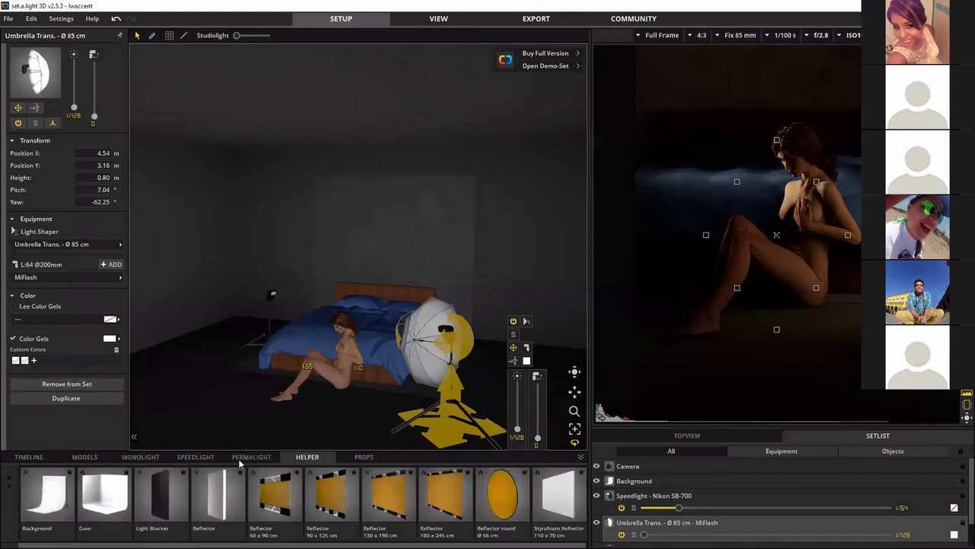
{"action": "left_click", "coordinate": [193, 457]}
{"action": "left_click", "coordinate": [140, 457]}
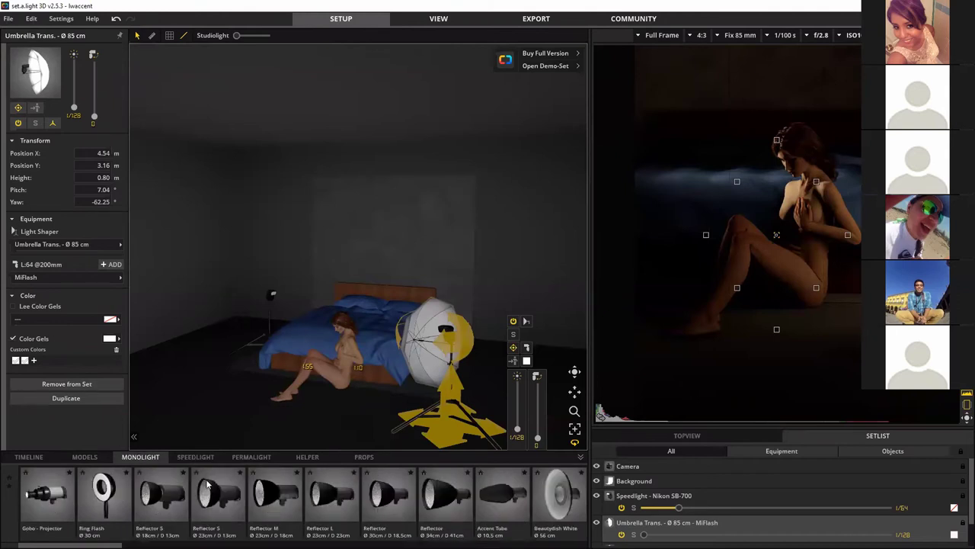
{"action": "left_click", "coordinate": [95, 459]}
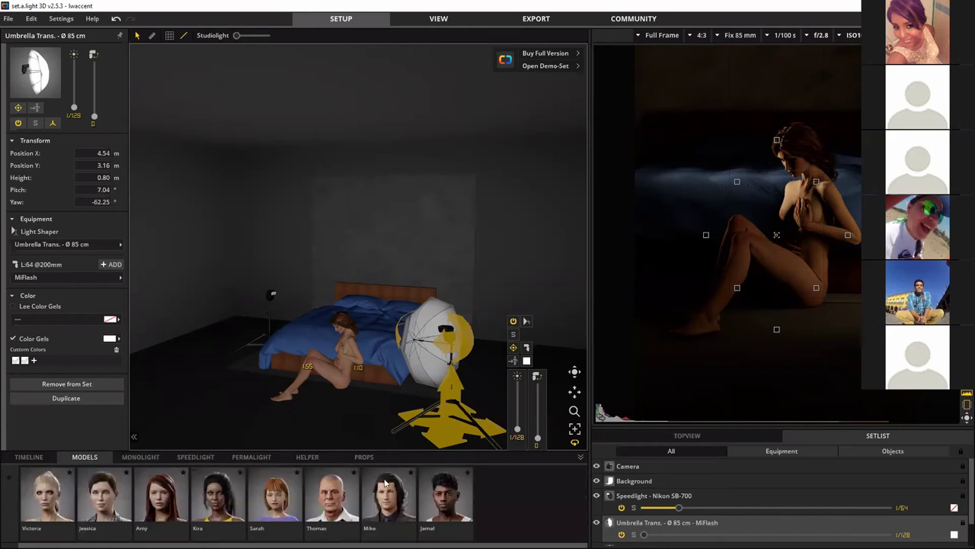
Step: Add an Arri T1 15 cm permanent light to the set
{"action": "left_click", "coordinate": [262, 459]}
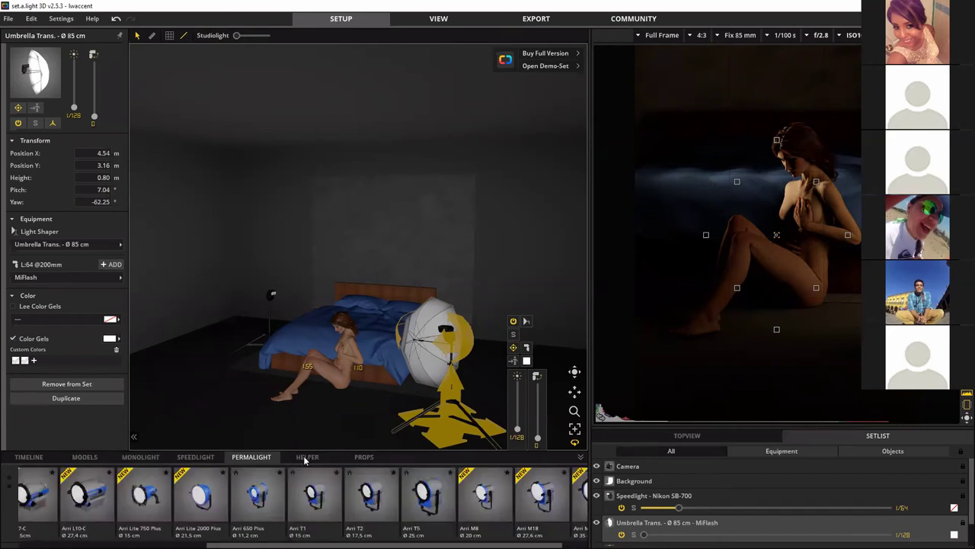
{"action": "double_click", "coordinate": [306, 501]}
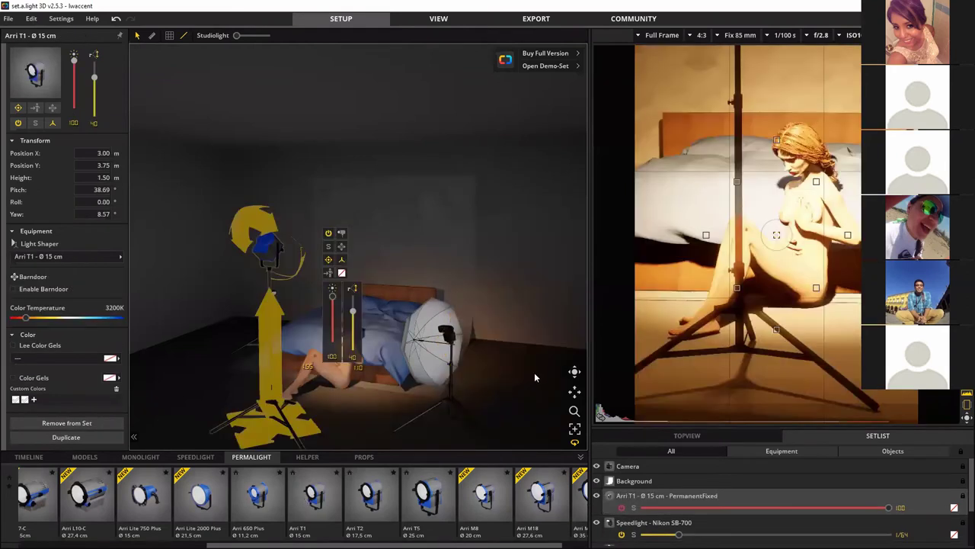
Step: Set the Arri T1's color temperature to 4100K and open the library of alternative light shapers
{"action": "left_click", "coordinate": [93, 320]}
{"action": "left_click", "coordinate": [38, 319]}
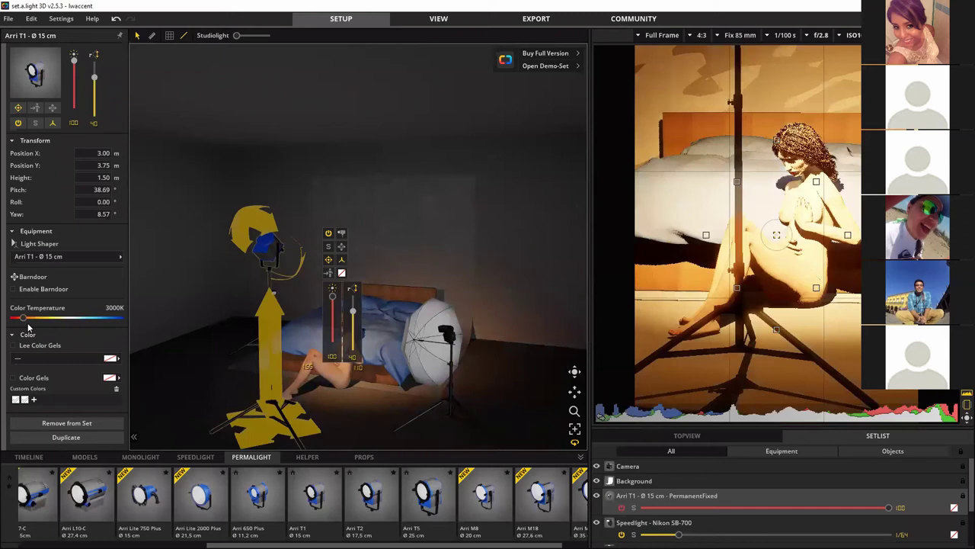
{"action": "left_click", "coordinate": [84, 257]}
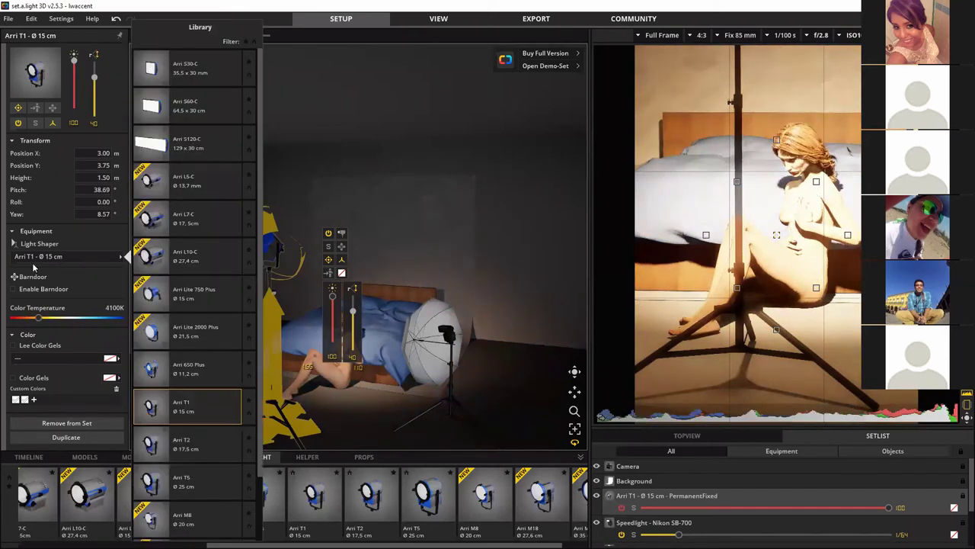
Step: Close the light shaper library and undo the Arri T1's settings and its addition to the set
{"action": "left_click", "coordinate": [52, 257]}
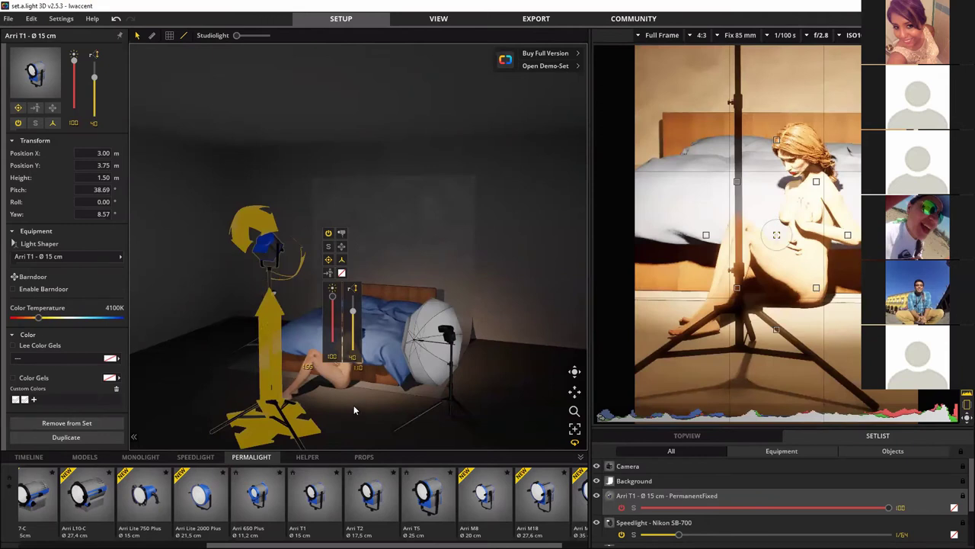
{"action": "key", "text": "ctrl+z"}
{"action": "key", "text": "ctrl+z"}
{"action": "key", "text": "ctrl+z"}
{"action": "key", "text": "ctrl+z"}
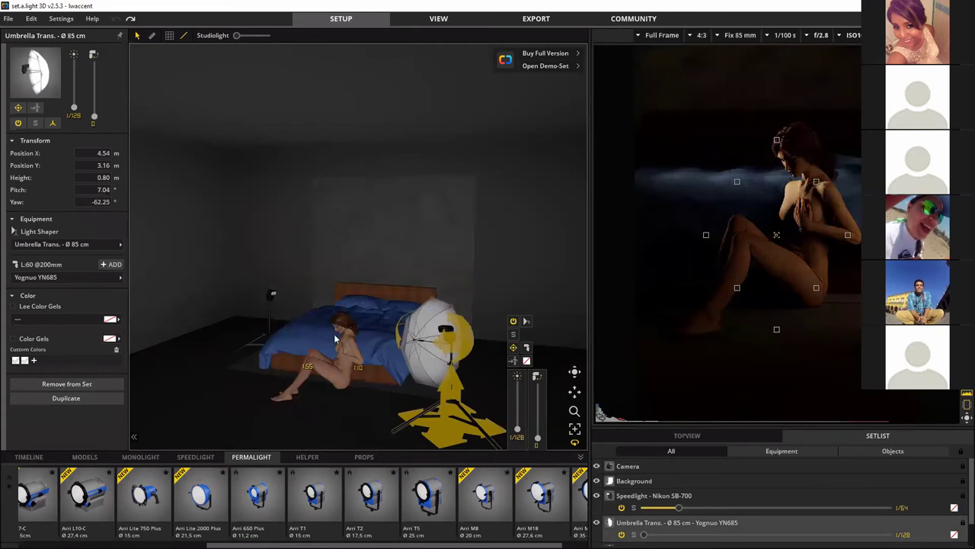
Step: Remove the background and the Bed Dorma from the set
{"action": "left_click", "coordinate": [436, 243]}
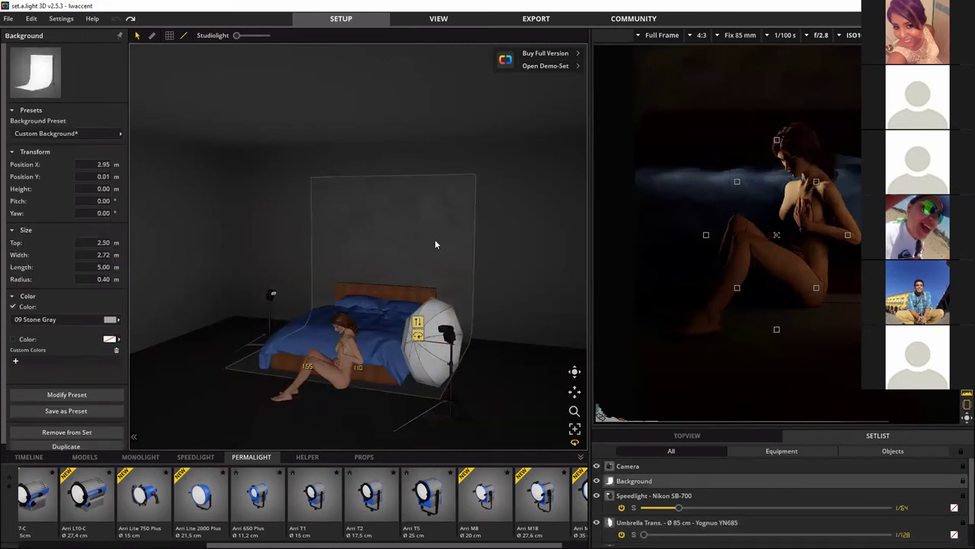
{"action": "key", "text": "Delete"}
{"action": "left_click", "coordinate": [390, 311]}
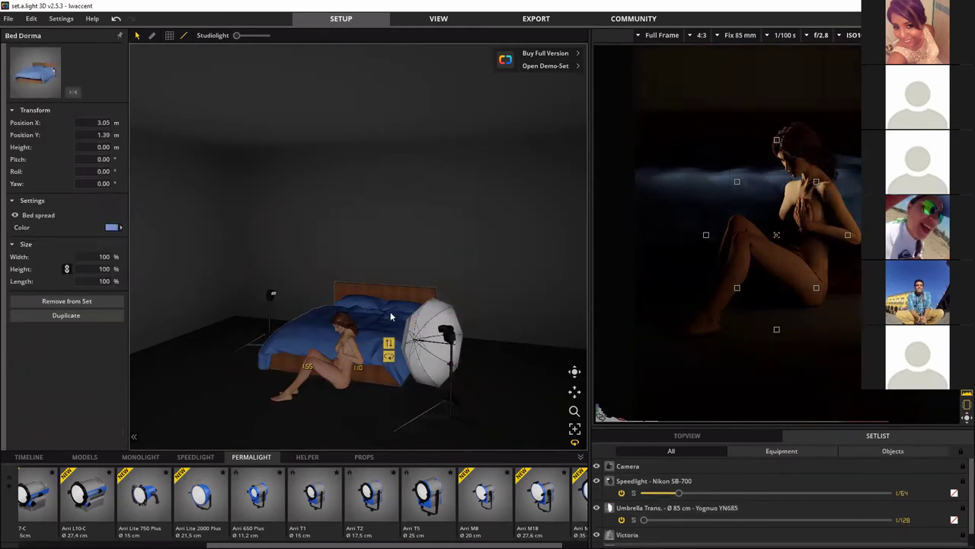
{"action": "key", "text": "Delete"}
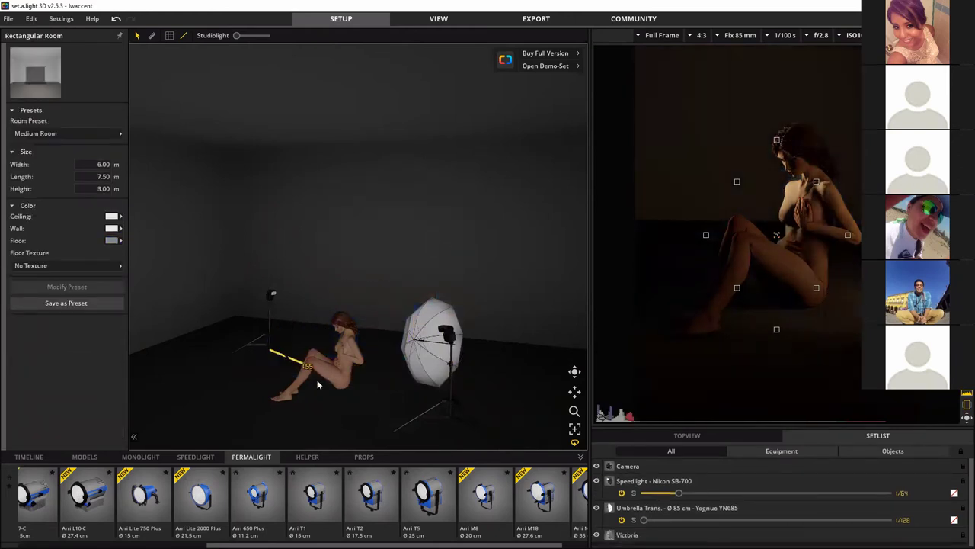
Step: Try the 1:1 and 16:9 aspect ratios on the camera and return it to 4:3
{"action": "scroll", "coordinate": [319, 370], "scroll_direction": "down", "scroll_amount": 3}
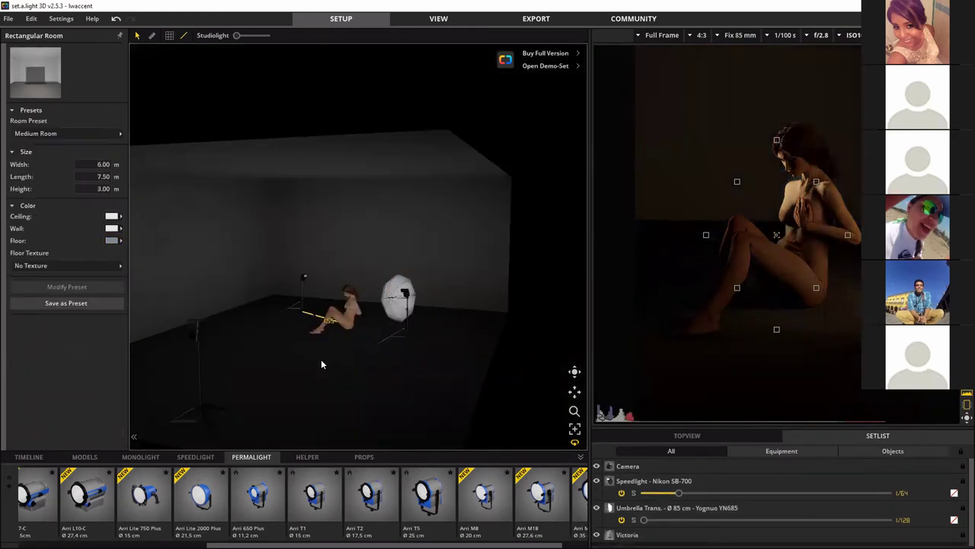
{"action": "left_click", "coordinate": [181, 343]}
{"action": "left_click", "coordinate": [655, 35]}
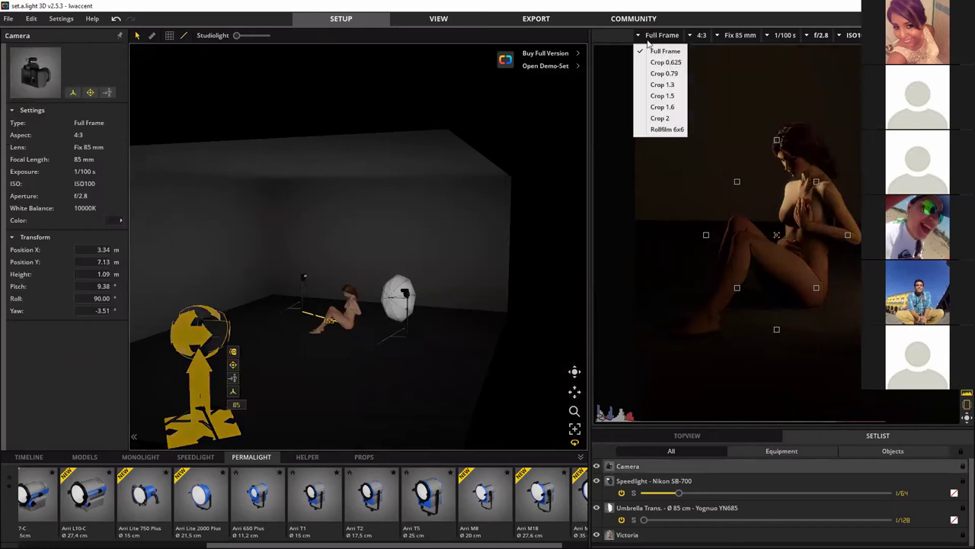
{"action": "left_click", "coordinate": [690, 35]}
{"action": "left_click", "coordinate": [695, 36]}
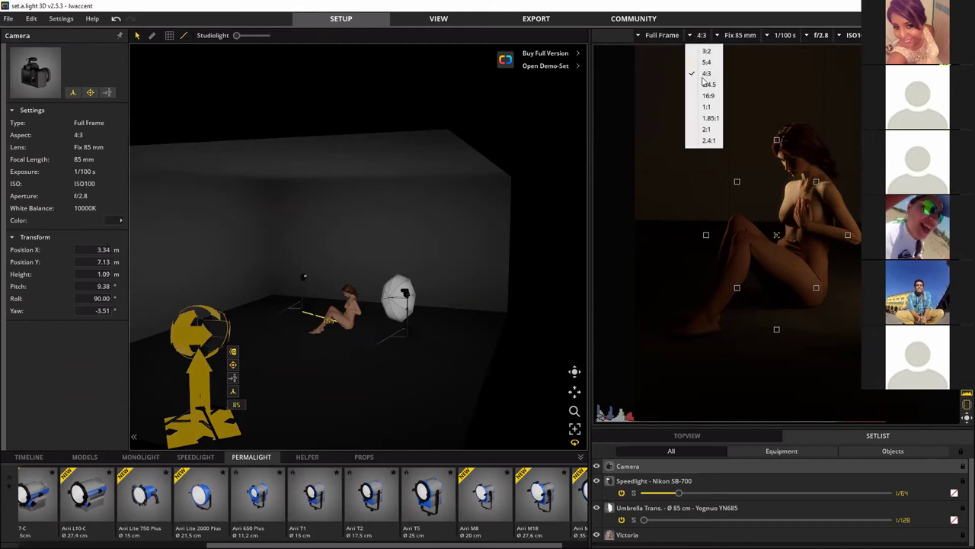
{"action": "left_click", "coordinate": [707, 106]}
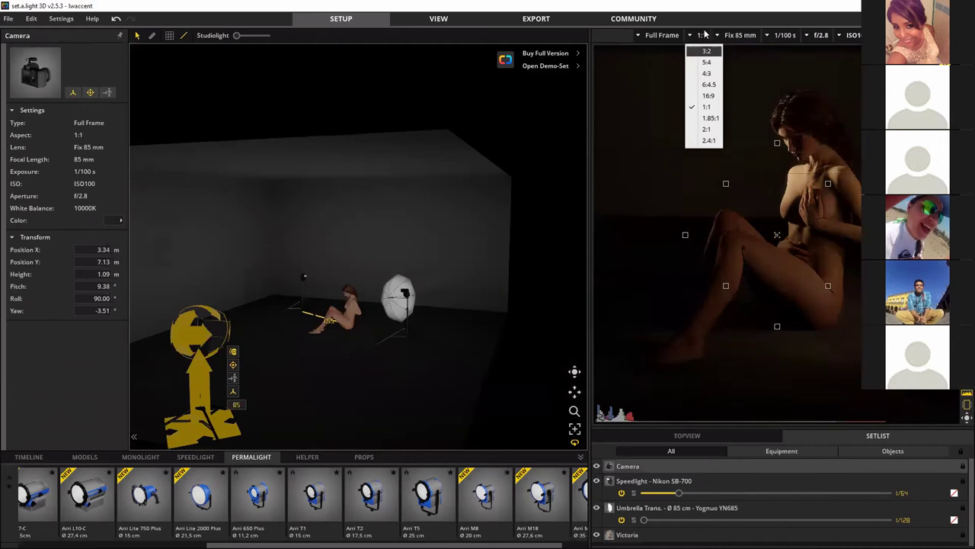
{"action": "left_click", "coordinate": [711, 96]}
{"action": "left_click", "coordinate": [740, 35]}
{"action": "left_click", "coordinate": [702, 36]}
{"action": "left_click", "coordinate": [702, 35]}
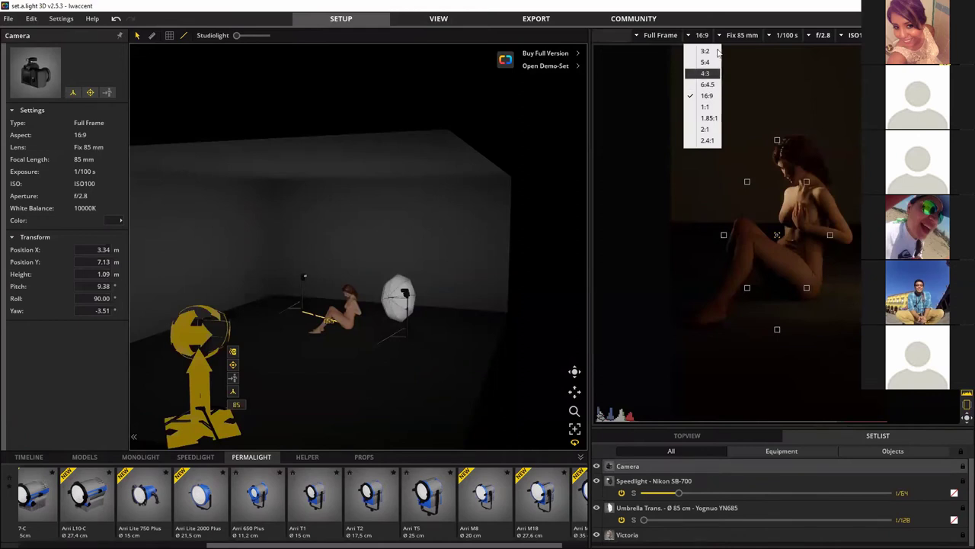
{"action": "left_click", "coordinate": [705, 73]}
Step: Review the camera's available lenses and set its exposure time to 1/125 s
{"action": "left_click", "coordinate": [740, 35]}
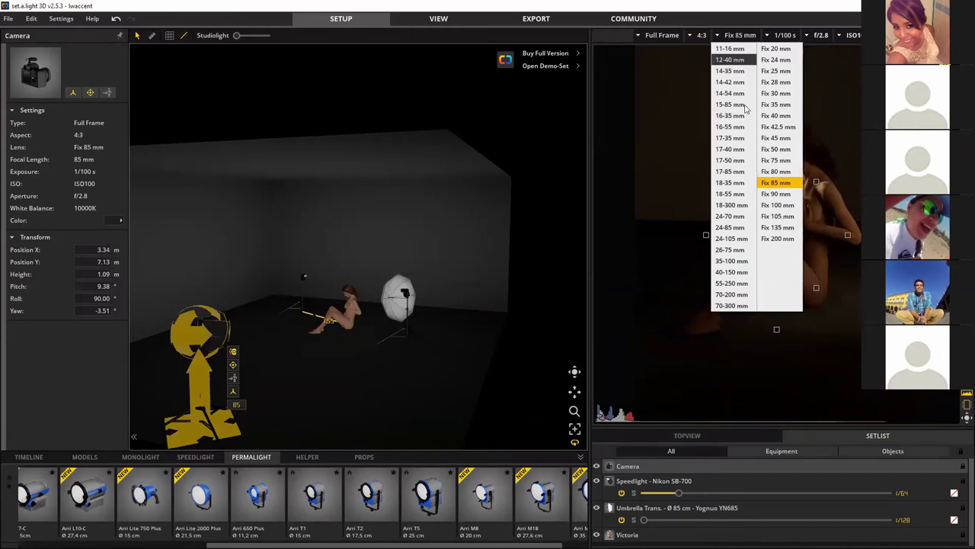
{"action": "left_click", "coordinate": [617, 167]}
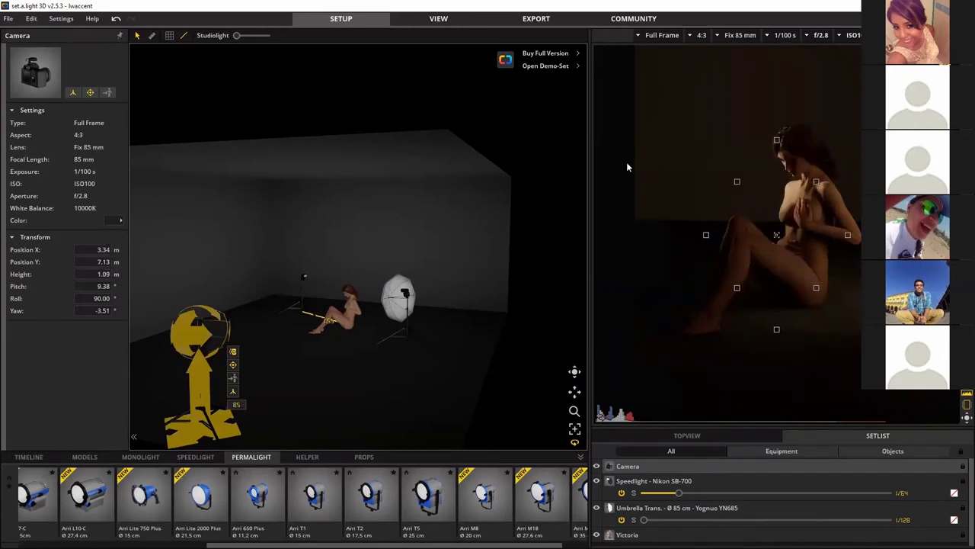
{"action": "left_click", "coordinate": [782, 35]}
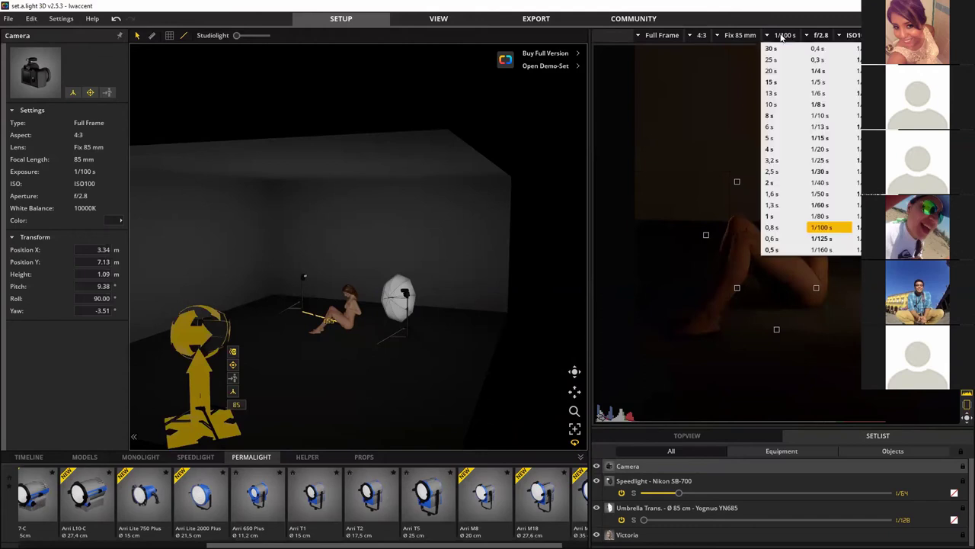
{"action": "left_click", "coordinate": [822, 239]}
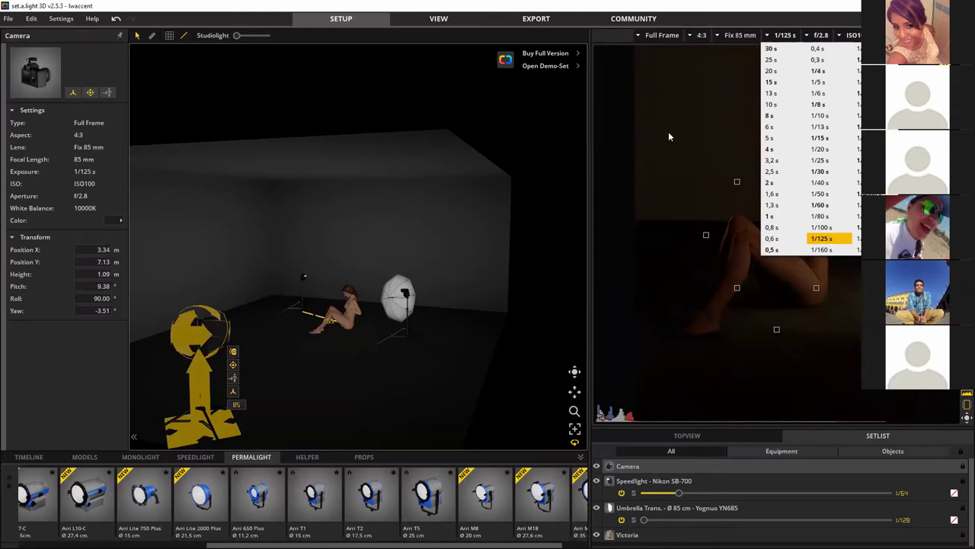
Step: Try an aperture of f/4.0, restore f/2.8 and review the camera's ISO options
{"action": "left_click", "coordinate": [820, 37]}
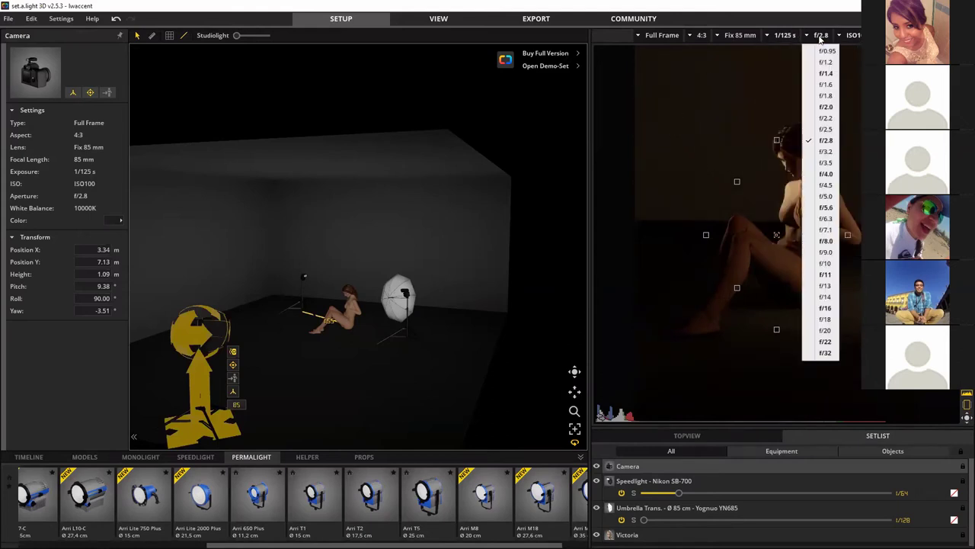
{"action": "left_click", "coordinate": [827, 175]}
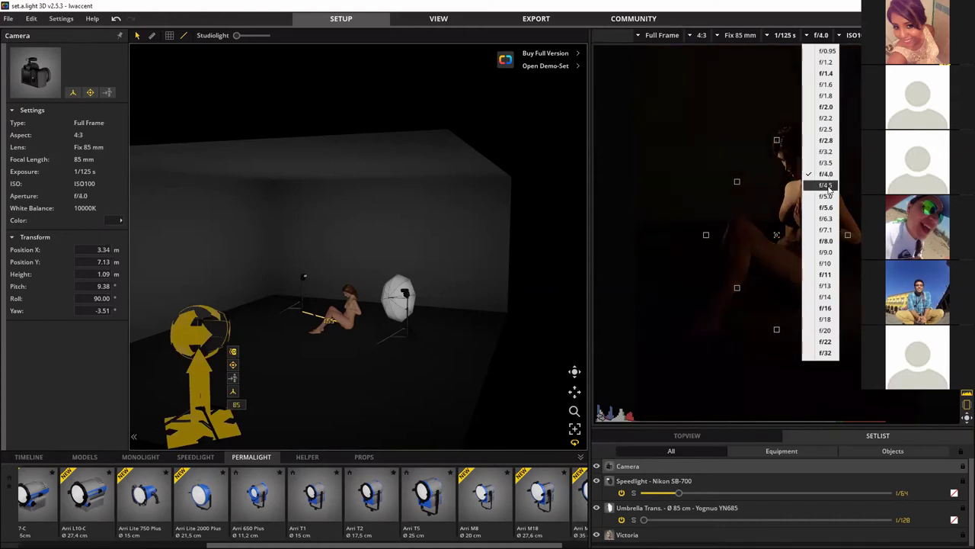
{"action": "left_click", "coordinate": [826, 141]}
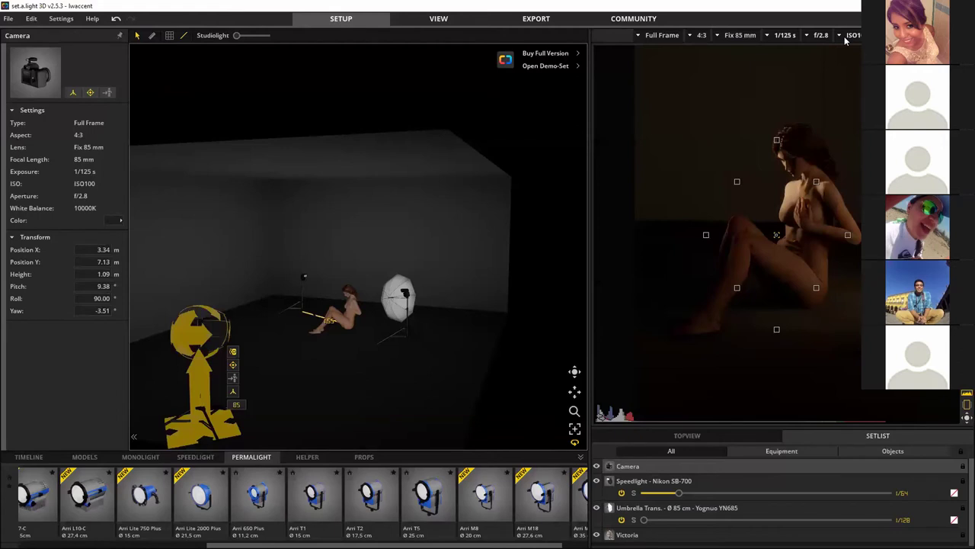
{"action": "left_click", "coordinate": [841, 35]}
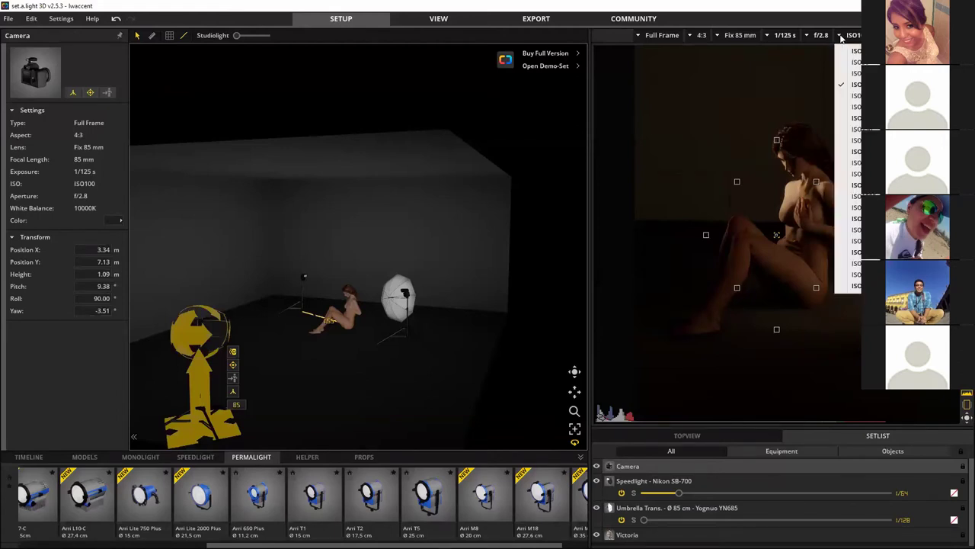
{"action": "left_click", "coordinate": [459, 252]}
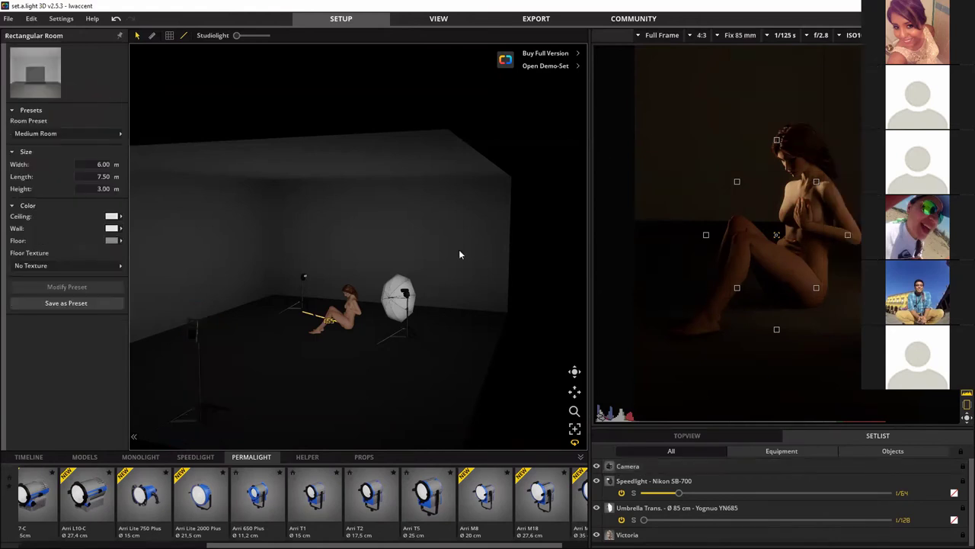
Step: Move the camera to about X 3.39 m, Y 7.07 m and aim it at about 5.84° pitch, -2.23° yaw
{"action": "mouse_move", "coordinate": [198, 329]}
{"action": "left_mouse_down"}
{"action": "mouse_move", "coordinate": [213, 321]}
{"action": "mouse_move", "coordinate": [210, 332]}
{"action": "left_mouse_up"}
{"action": "left_click_drag", "start_coordinate": [218, 420], "coordinate": [220, 346]}
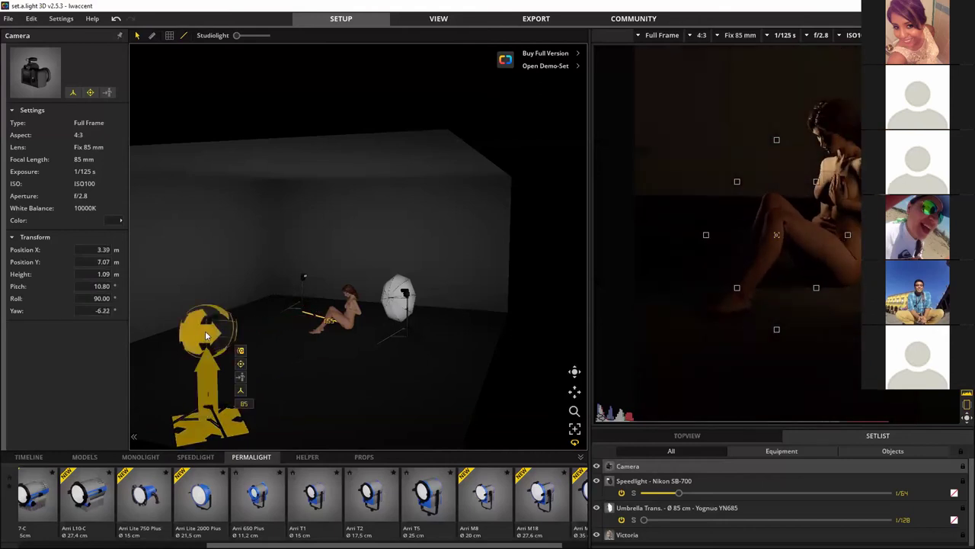
{"action": "left_click", "coordinate": [241, 377]}
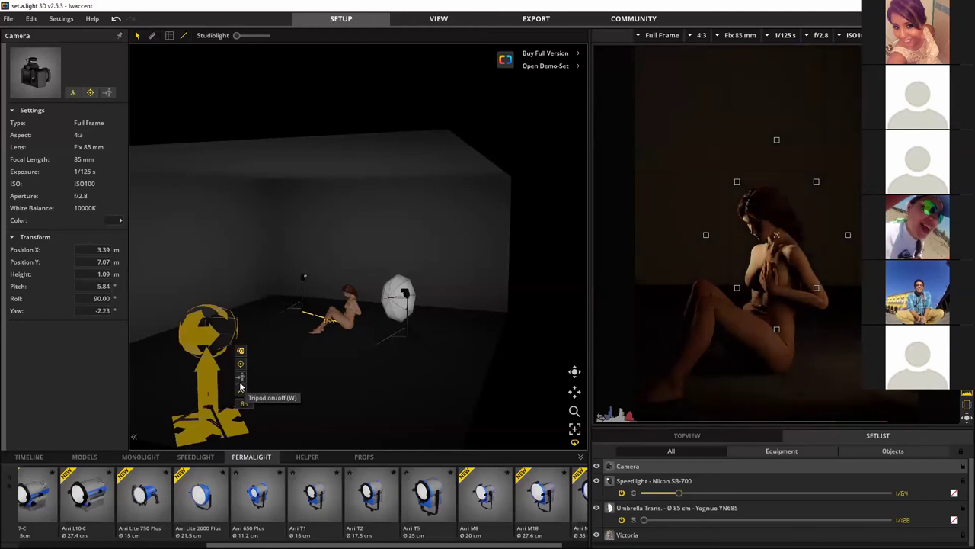
Step: Move the camera closer to the model, to about X 3.49 m, Y 5.82 m, with about 7.93° pitch and -4.67° yaw
{"action": "left_click_drag", "start_coordinate": [226, 416], "coordinate": [297, 351]}
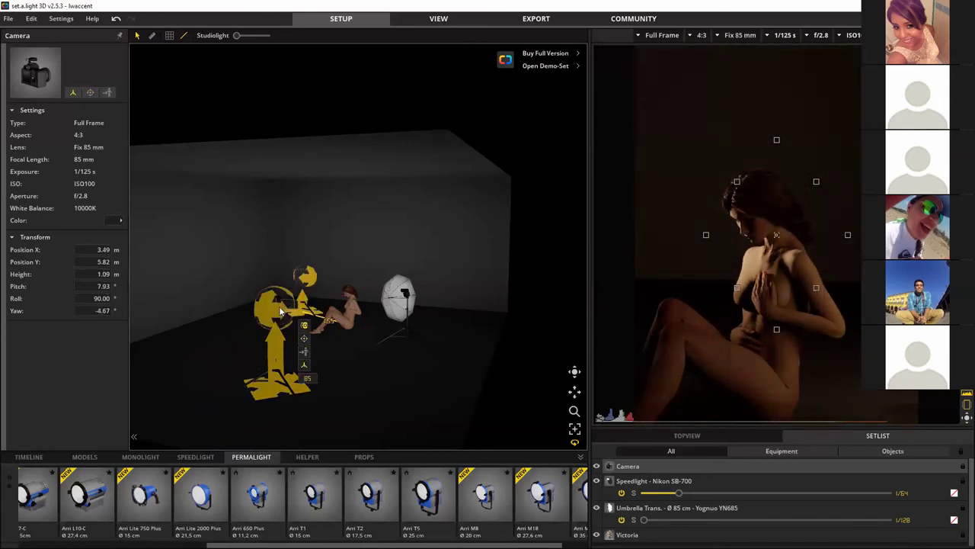
{"action": "left_click_drag", "start_coordinate": [282, 312], "coordinate": [285, 373]}
{"action": "left_click_drag", "start_coordinate": [603, 358], "coordinate": [629, 313]}
{"action": "left_click_drag", "start_coordinate": [276, 312], "coordinate": [406, 320]}
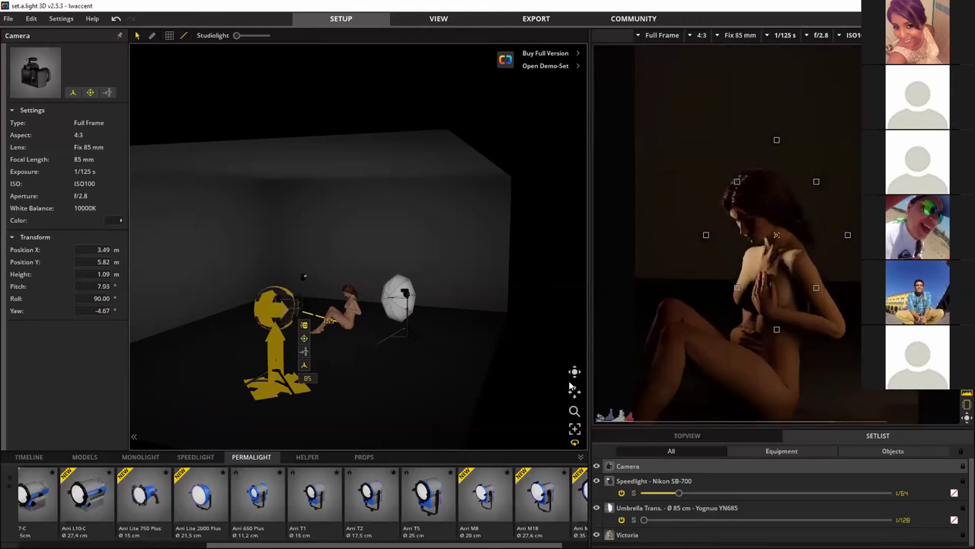
Step: Examine the room from several angles to see how the camera, model, speedlight and umbrella are placed
{"action": "left_click_drag", "start_coordinate": [577, 373], "coordinate": [329, 325]}
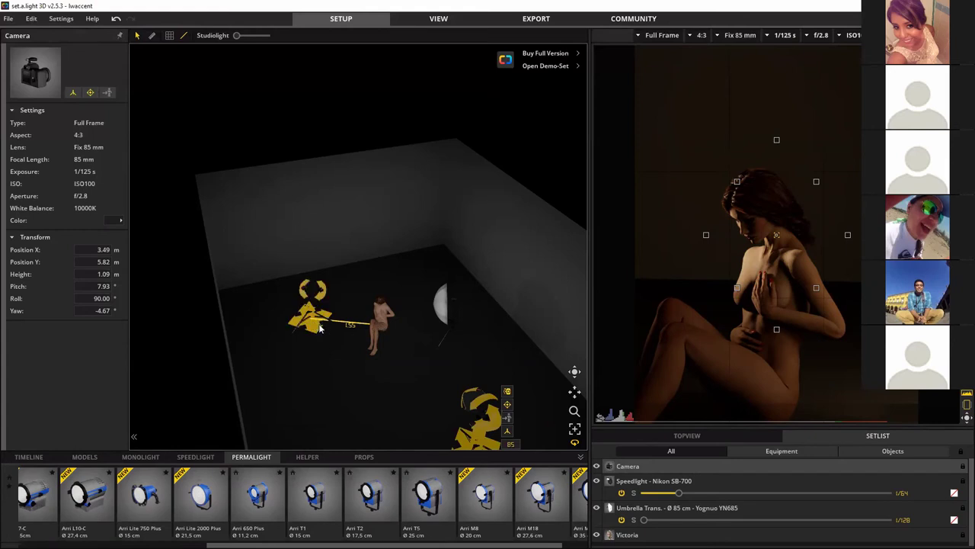
{"action": "left_click", "coordinate": [380, 328]}
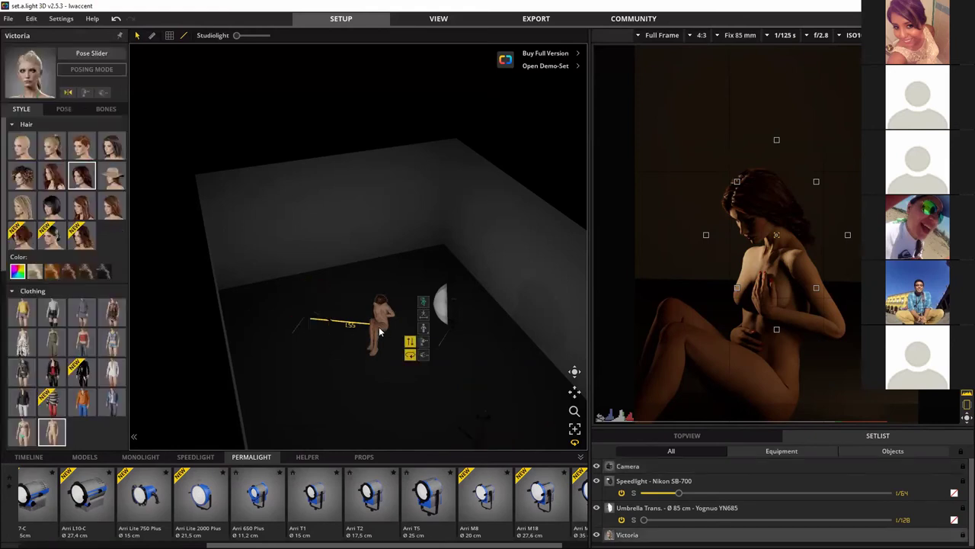
{"action": "left_click", "coordinate": [489, 221]}
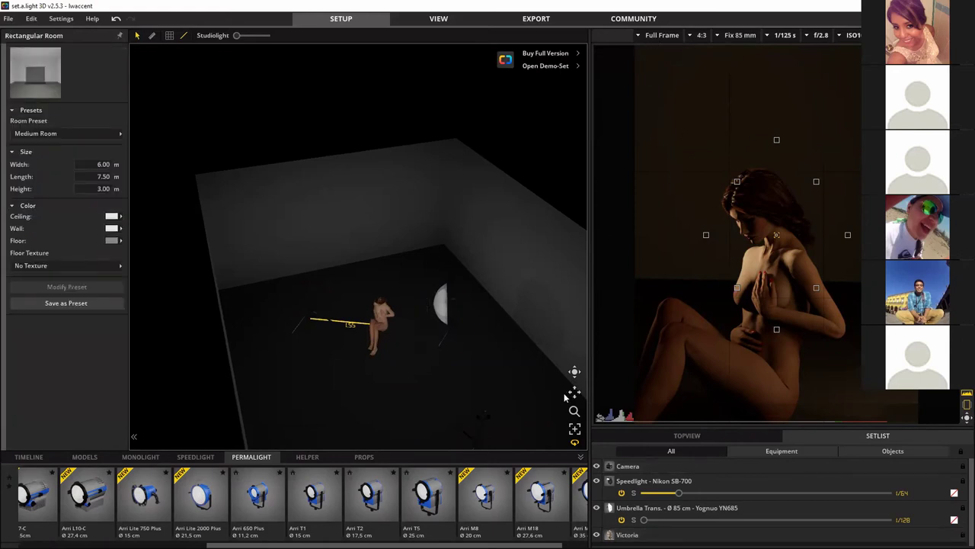
{"action": "left_click_drag", "start_coordinate": [574, 391], "coordinate": [533, 353]}
{"action": "left_click_drag", "start_coordinate": [455, 333], "coordinate": [404, 315]}
{"action": "left_click", "coordinate": [402, 313]}
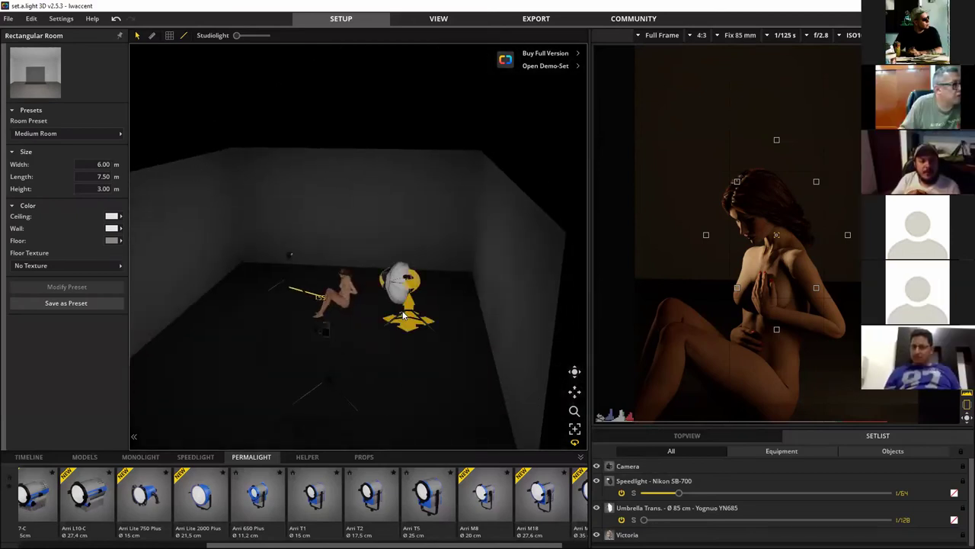
{"action": "scroll", "coordinate": [402, 314], "scroll_direction": "up", "scroll_amount": 3}
{"action": "scroll", "coordinate": [403, 313], "scroll_direction": "up", "scroll_amount": 3}
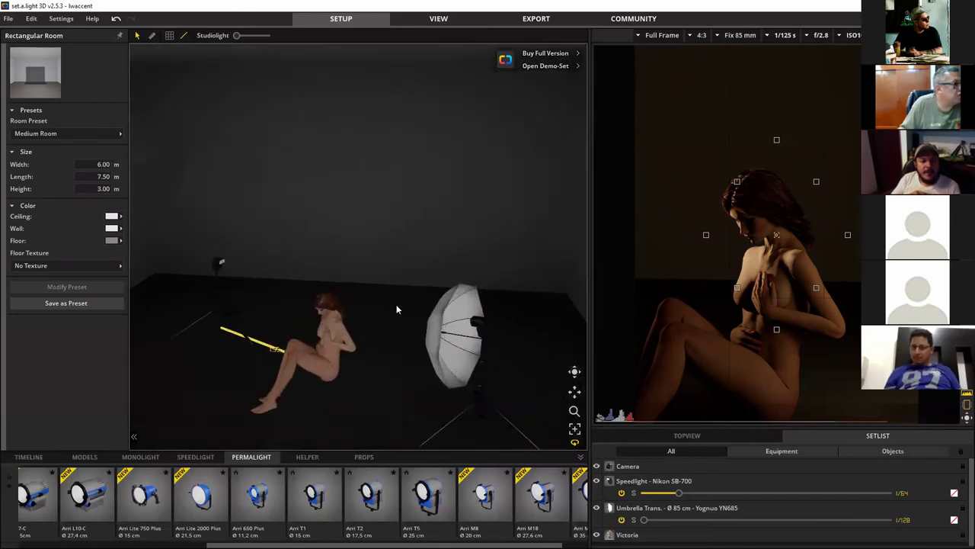
{"action": "left_click_drag", "start_coordinate": [379, 258], "coordinate": [381, 268]}
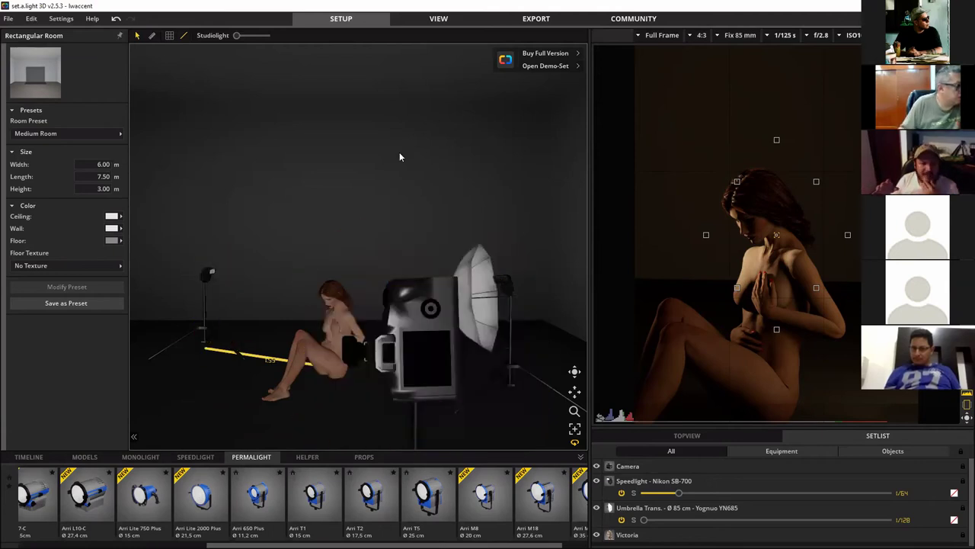
Step: Raise the Studiolight to its maximum to brighten the whole room in the 3D view
{"action": "scroll", "coordinate": [399, 157], "scroll_direction": "down", "scroll_amount": 3}
{"action": "left_click_drag", "start_coordinate": [388, 157], "coordinate": [380, 232]}
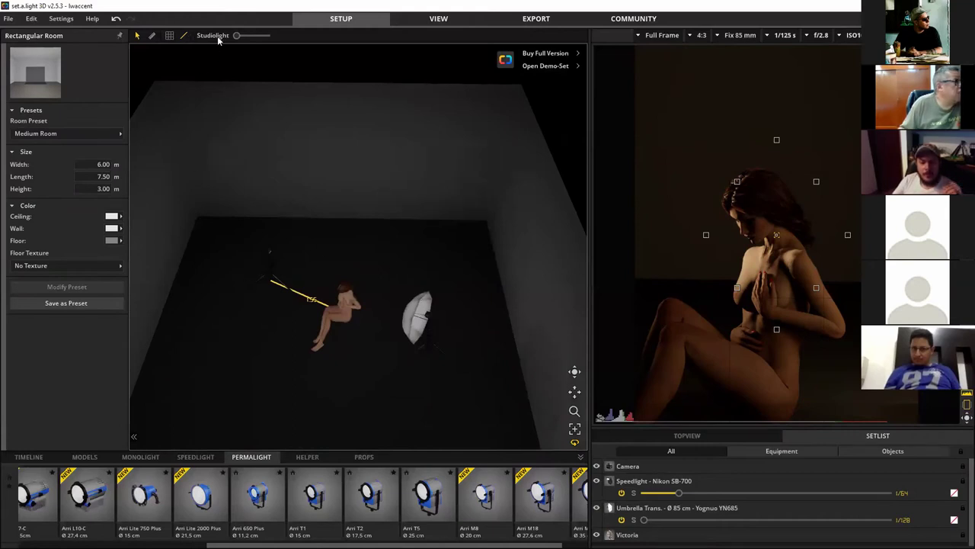
{"action": "left_click_drag", "start_coordinate": [238, 36], "coordinate": [267, 44]}
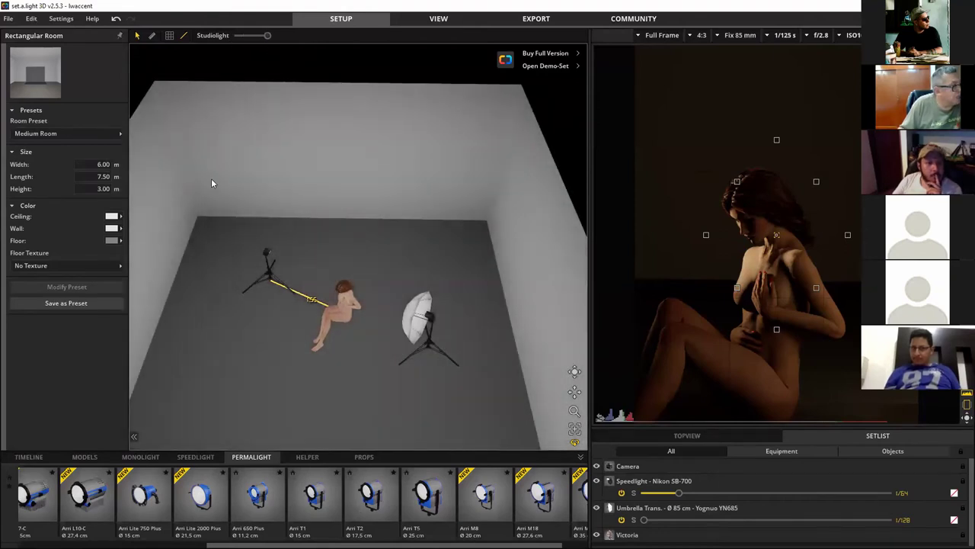
{"action": "left_click_drag", "start_coordinate": [256, 38], "coordinate": [285, 40]}
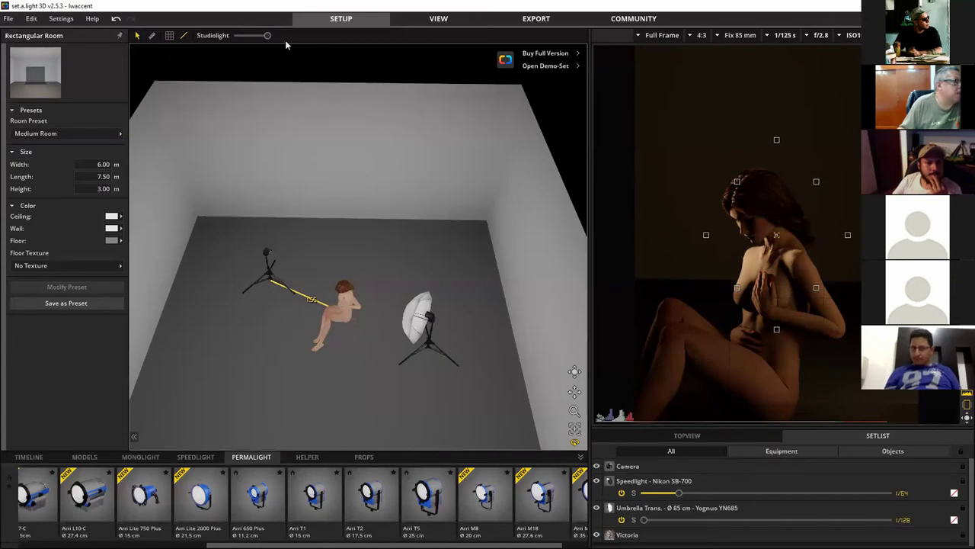
Step: Browse the library's speedlights and helpers, such as the light blocker and reflectors
{"action": "left_click", "coordinate": [195, 456]}
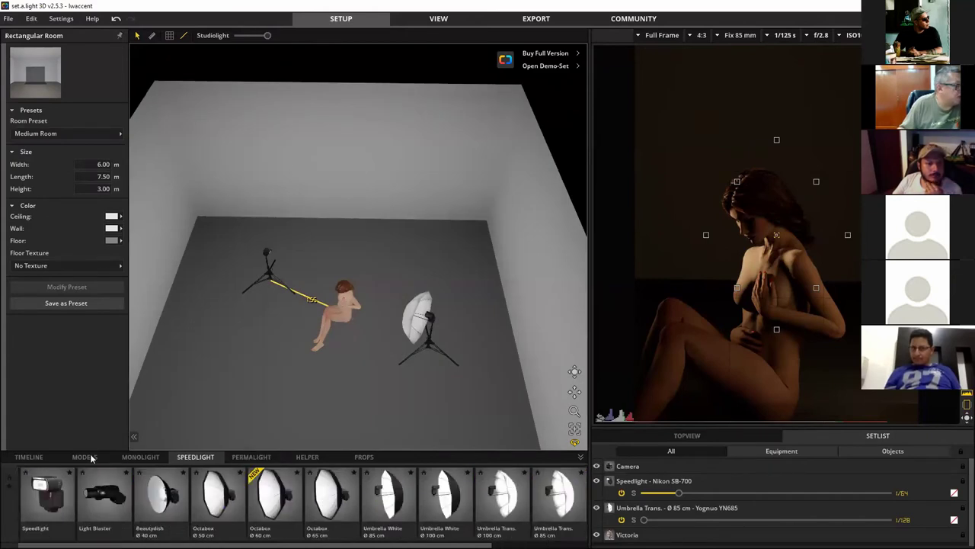
{"action": "left_click", "coordinate": [298, 456]}
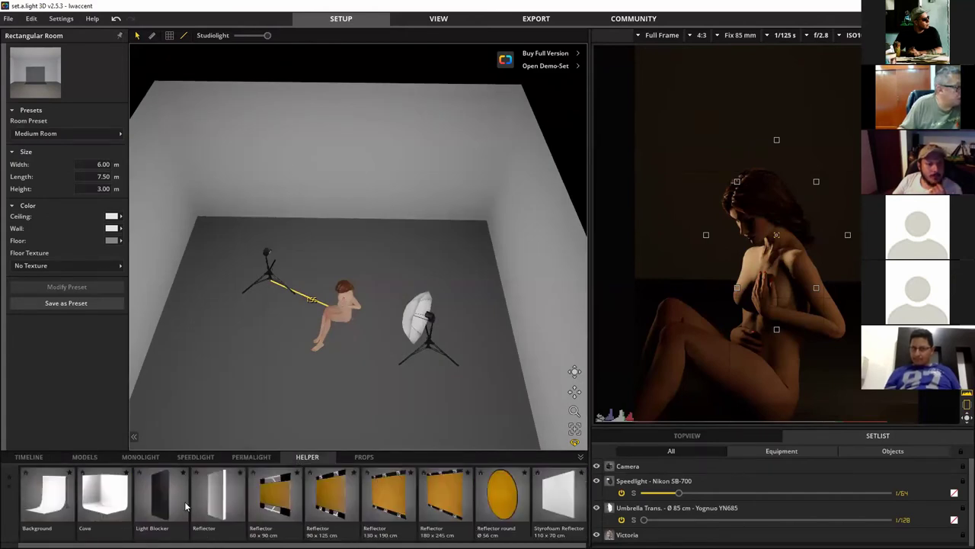
{"action": "left_click_drag", "start_coordinate": [298, 545], "coordinate": [299, 545]}
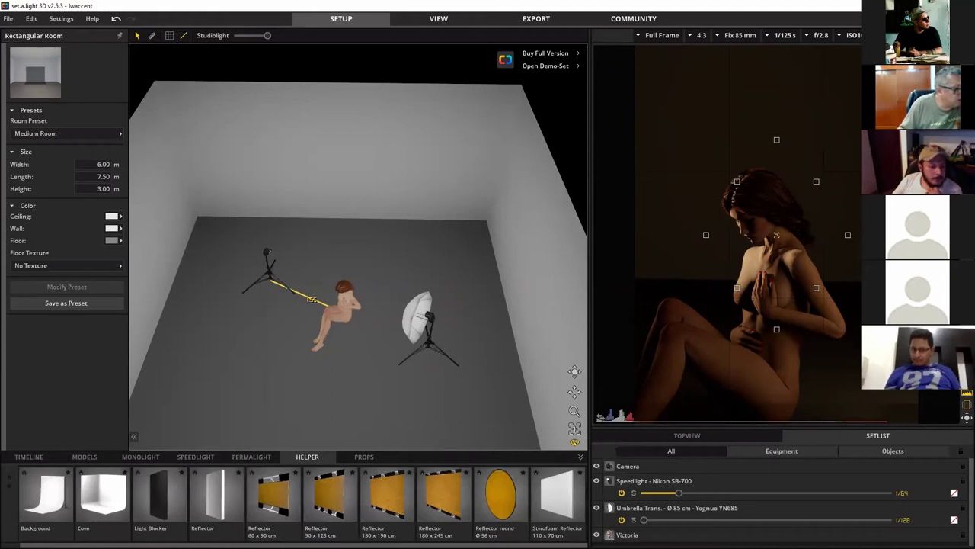
Step: Add a Beach picture wall prop behind the model, at about X 3.06 m, Y 0.14 m
{"action": "left_click", "coordinate": [362, 457]}
{"action": "left_click_drag", "start_coordinate": [31, 499], "coordinate": [350, 163]}
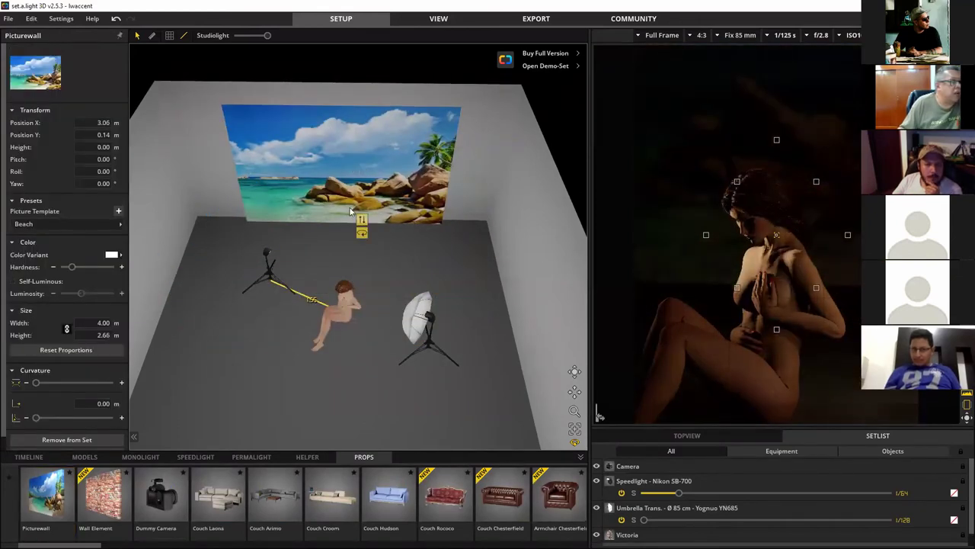
Step: Browse the light categories and add an Arri T2 permanent light at about X 5.75 m, Y 2.09 m, 1.50 m high
{"action": "left_click", "coordinate": [84, 457]}
{"action": "left_click", "coordinate": [139, 458]}
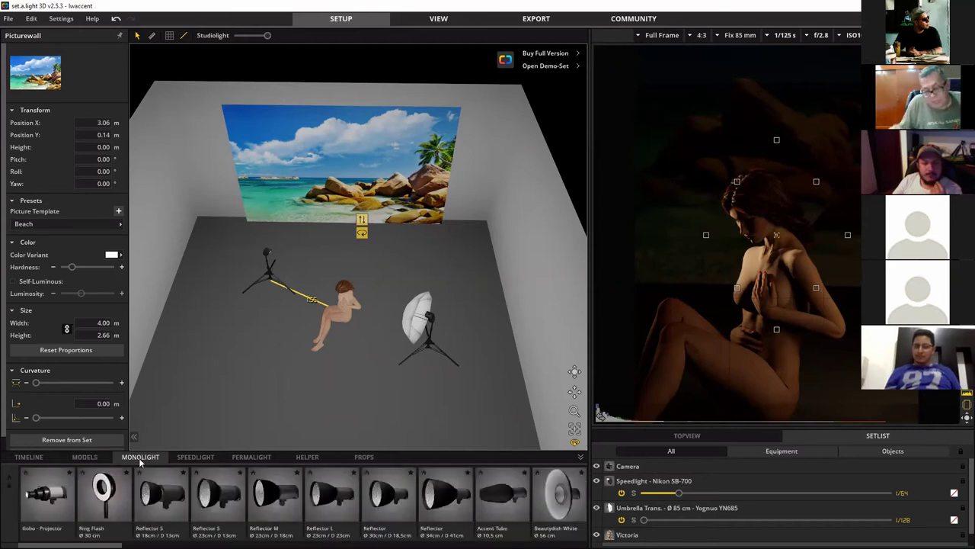
{"action": "left_click", "coordinate": [202, 458]}
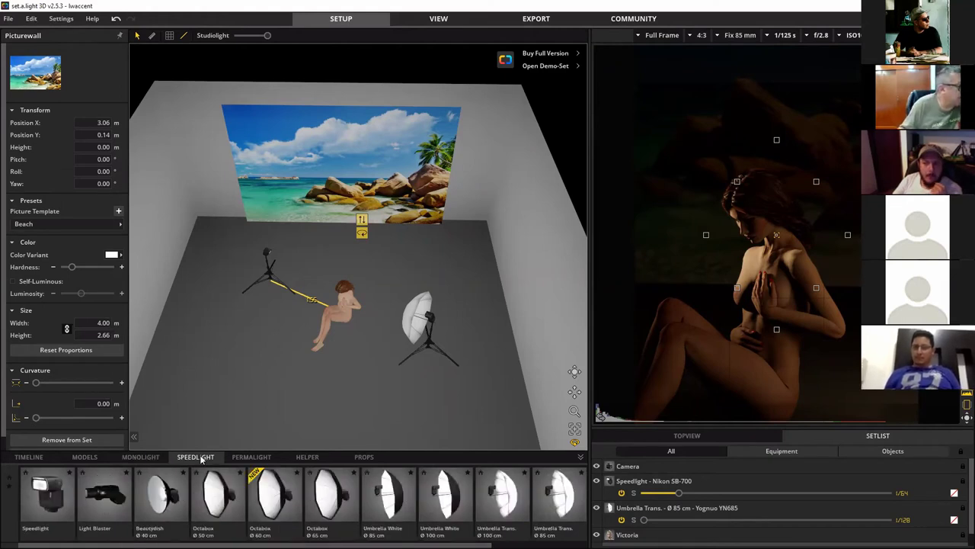
{"action": "left_click", "coordinate": [259, 456]}
{"action": "left_click_drag", "start_coordinate": [374, 483], "coordinate": [420, 428]}
{"action": "left_click_drag", "start_coordinate": [381, 480], "coordinate": [523, 214]}
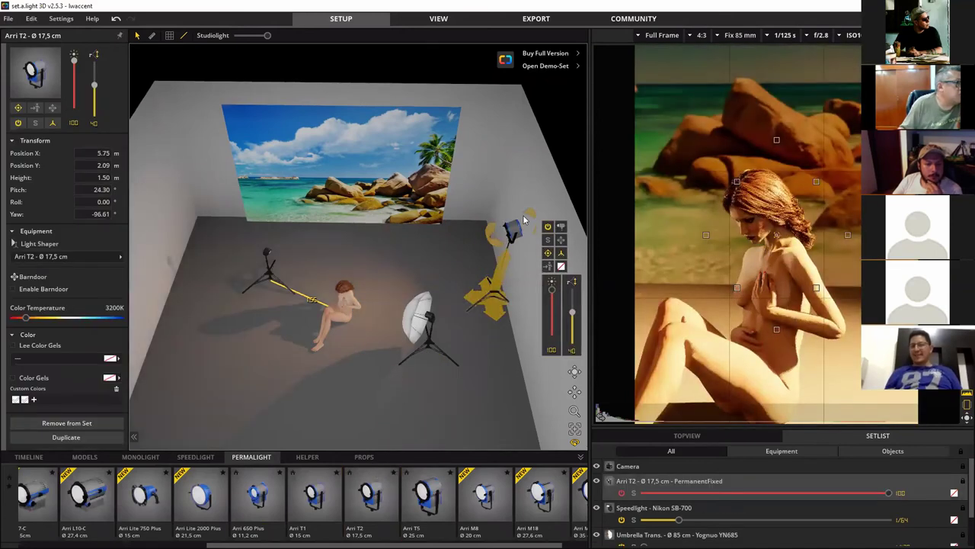
{"action": "left_click", "coordinate": [534, 252]}
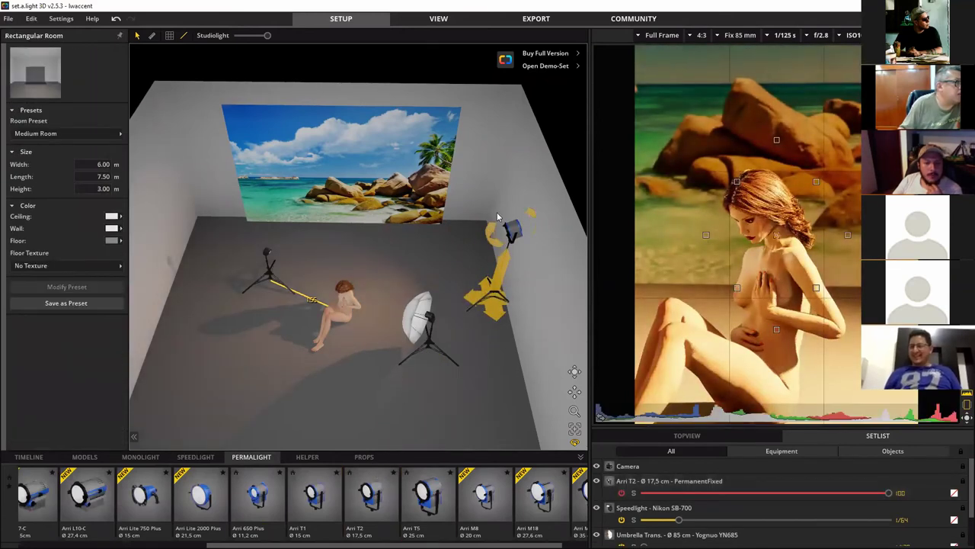
Step: Move the seated model back to just in front of the beach picture wall
{"action": "left_click", "coordinate": [499, 222]}
{"action": "left_click_drag", "start_coordinate": [423, 103], "coordinate": [351, 242]}
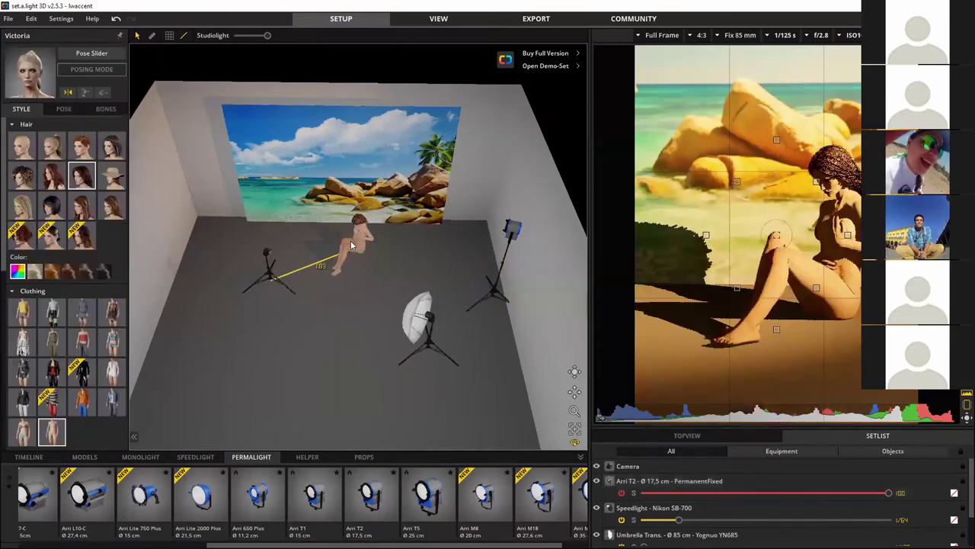
Step: Move the speedlight to about X 0.88 m, Y 0.53 m and the umbrella light to about X 5.28 m, Y 0.49 m
{"action": "left_click", "coordinate": [271, 272]}
{"action": "left_click", "coordinate": [263, 288]}
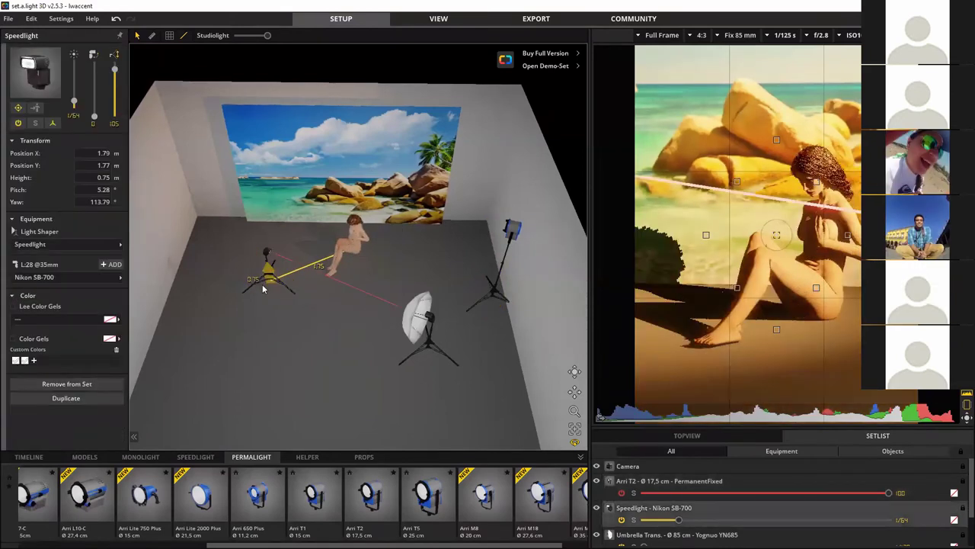
{"action": "left_click_drag", "start_coordinate": [267, 292], "coordinate": [229, 238]}
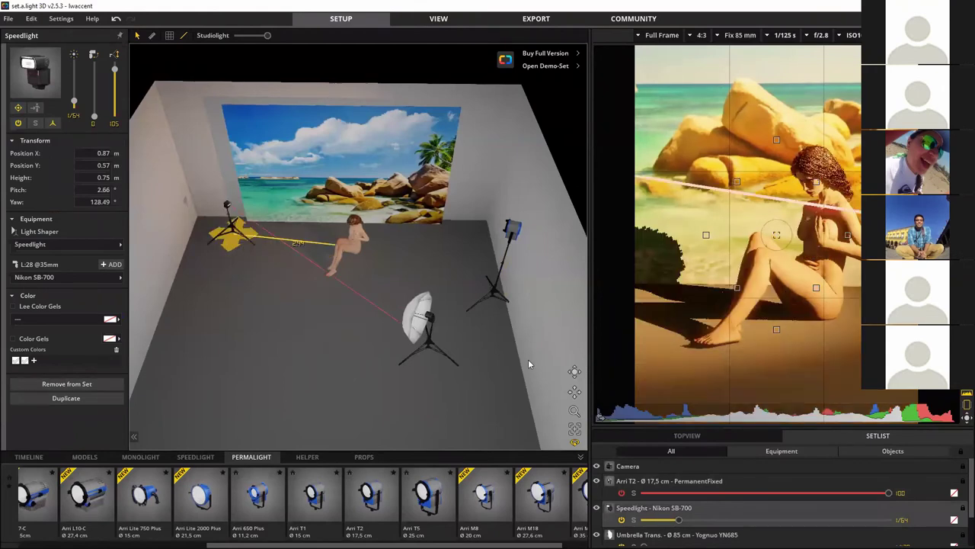
{"action": "left_click", "coordinate": [429, 344]}
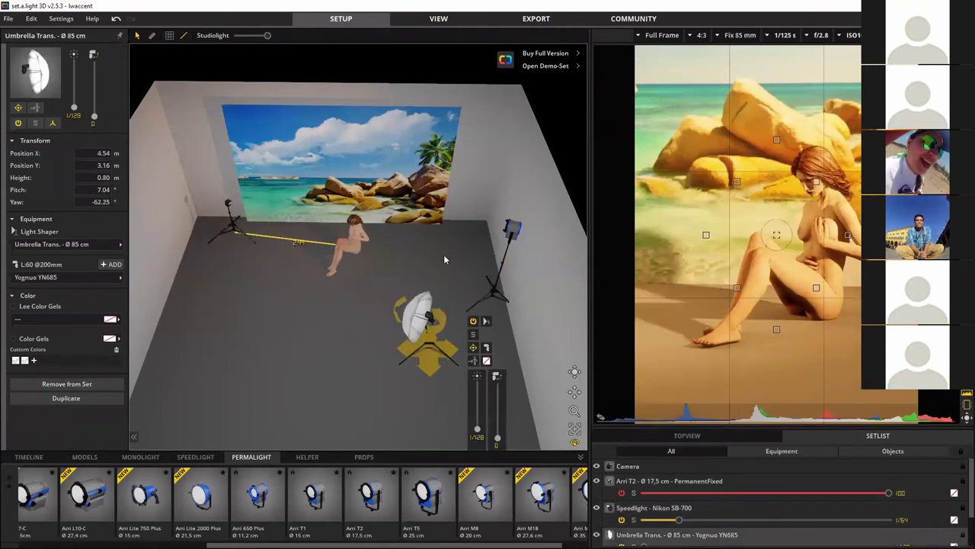
{"action": "left_click_drag", "start_coordinate": [433, 367], "coordinate": [479, 244]}
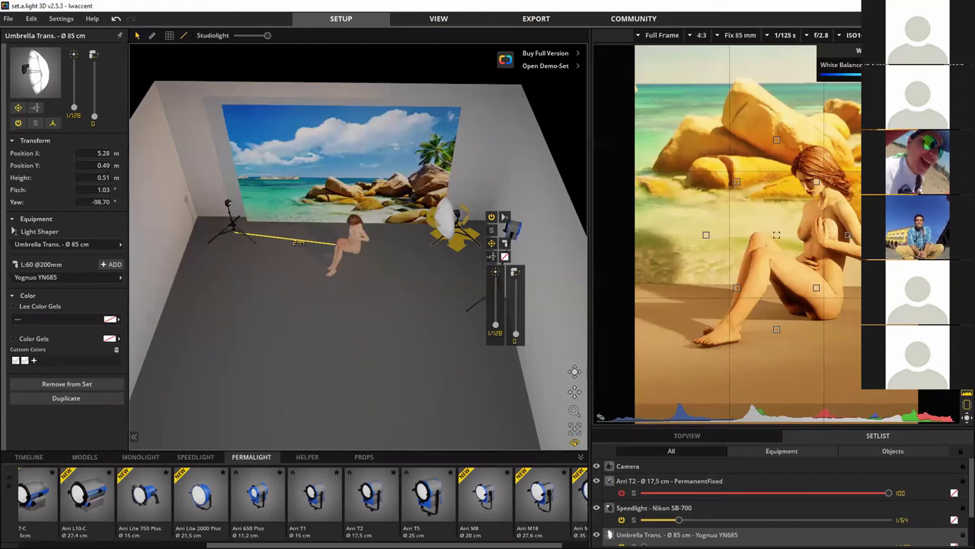
Step: Lower the camera's white balance to a cooler tone, and switch off both the umbrella light and the speedlight
{"action": "left_click_drag", "start_coordinate": [888, 75], "coordinate": [846, 75]}
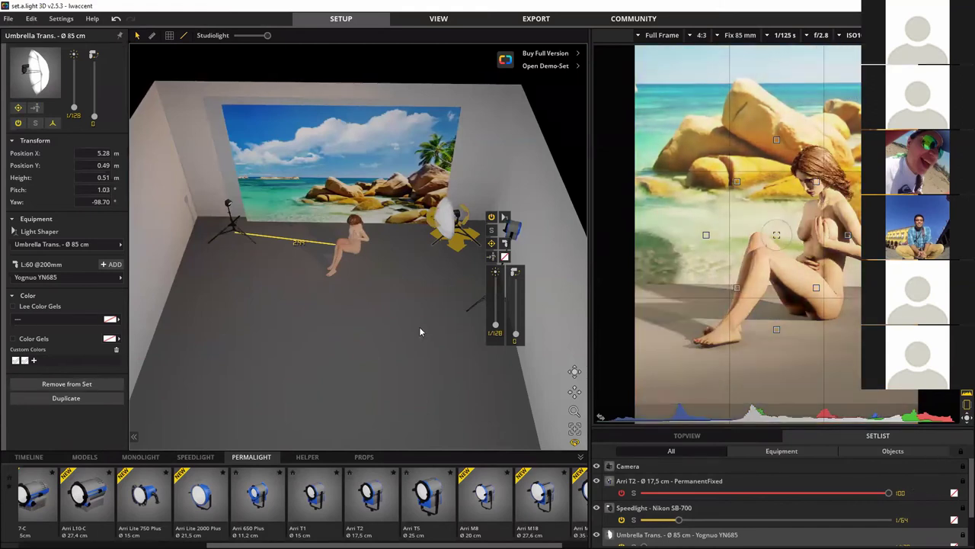
{"action": "left_click", "coordinate": [492, 217]}
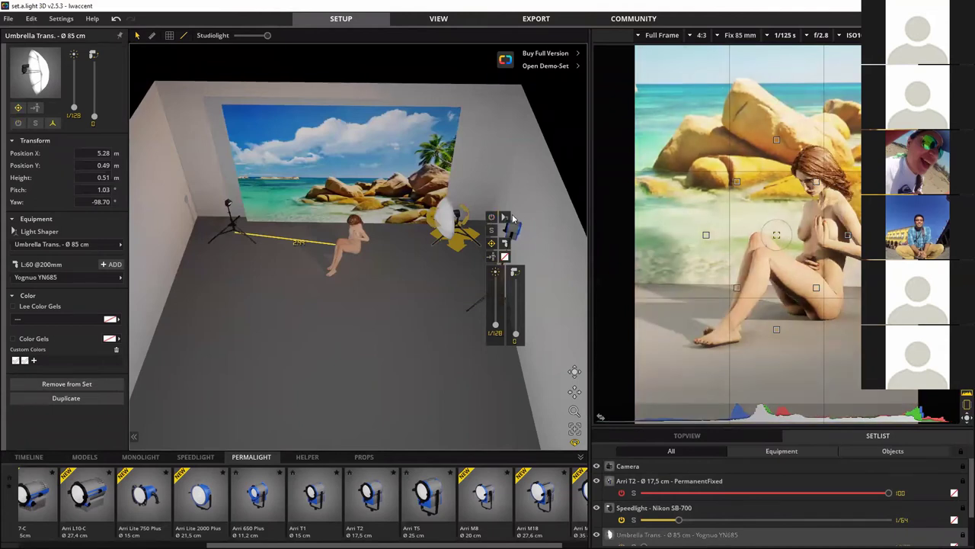
{"action": "left_click", "coordinate": [230, 205]}
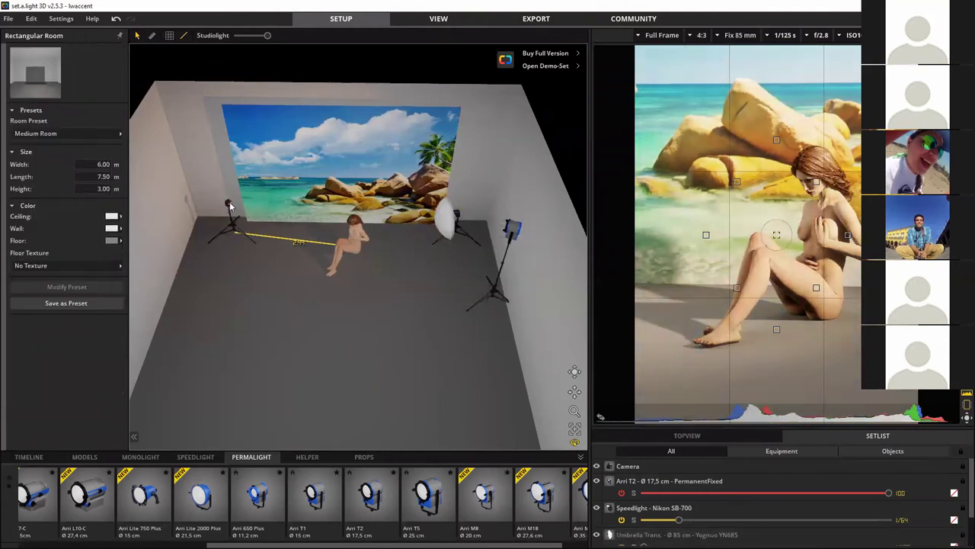
{"action": "left_click", "coordinate": [230, 205]}
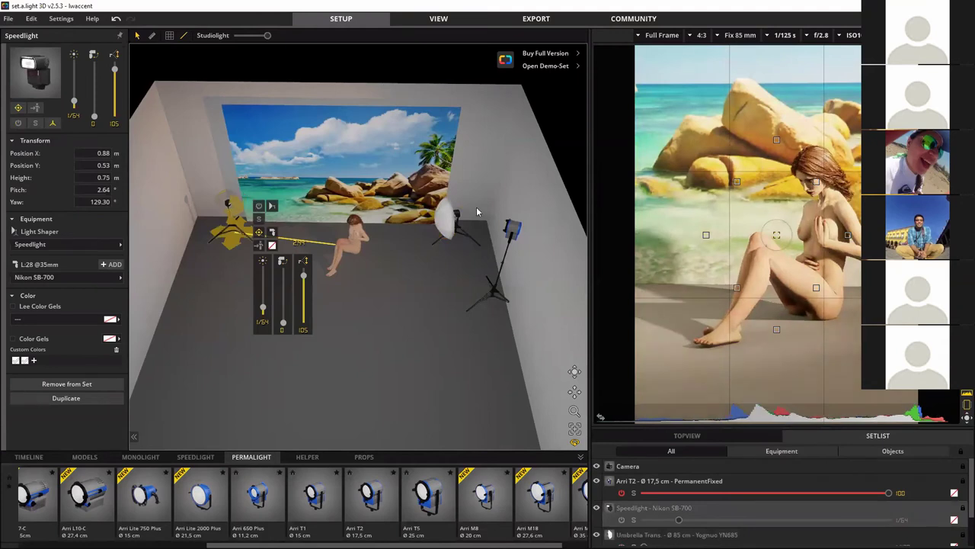
Step: Set the Arri T2's brightness to 82 and its beam setting to 49
{"action": "left_click", "coordinate": [514, 232]}
{"action": "left_click_drag", "start_coordinate": [552, 308], "coordinate": [552, 298]}
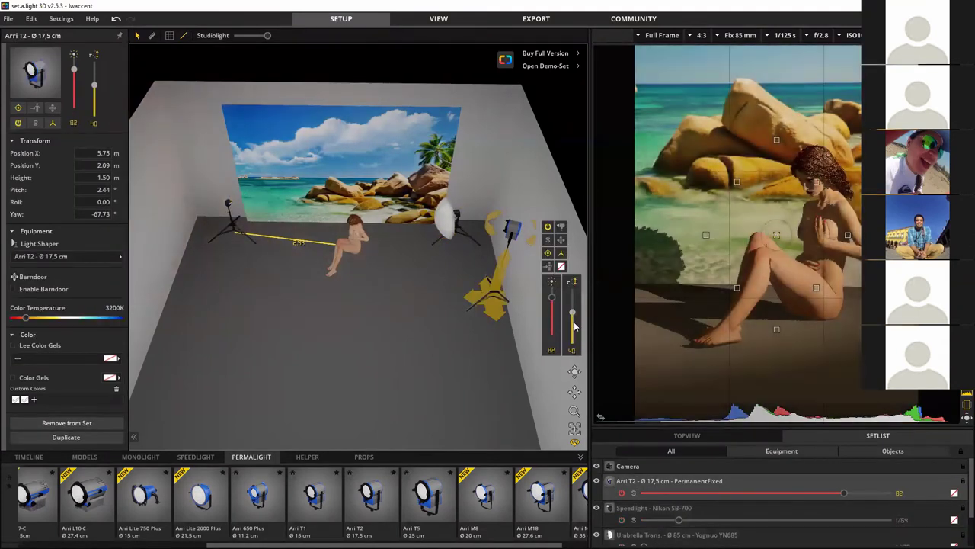
{"action": "left_click_drag", "start_coordinate": [572, 304], "coordinate": [573, 327]}
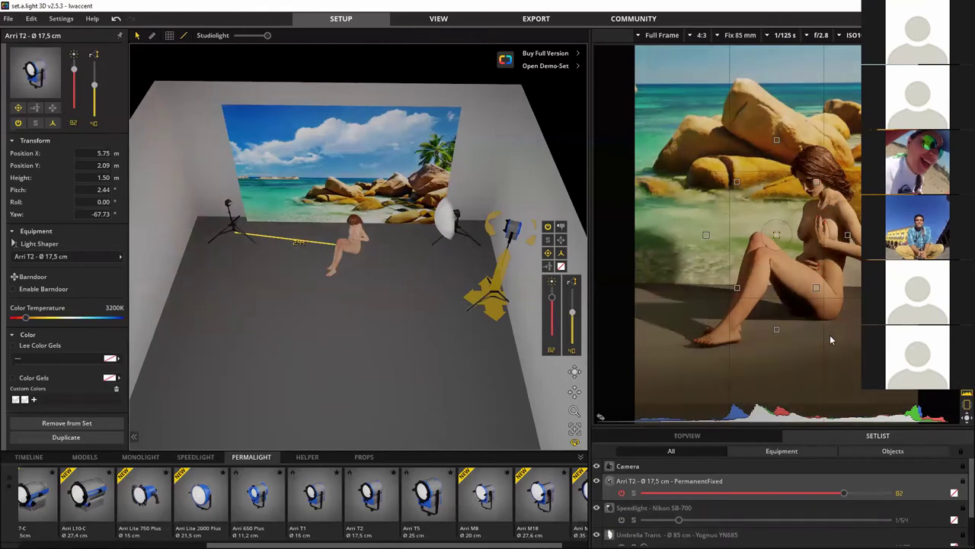
{"action": "key", "text": "ctrl+z"}
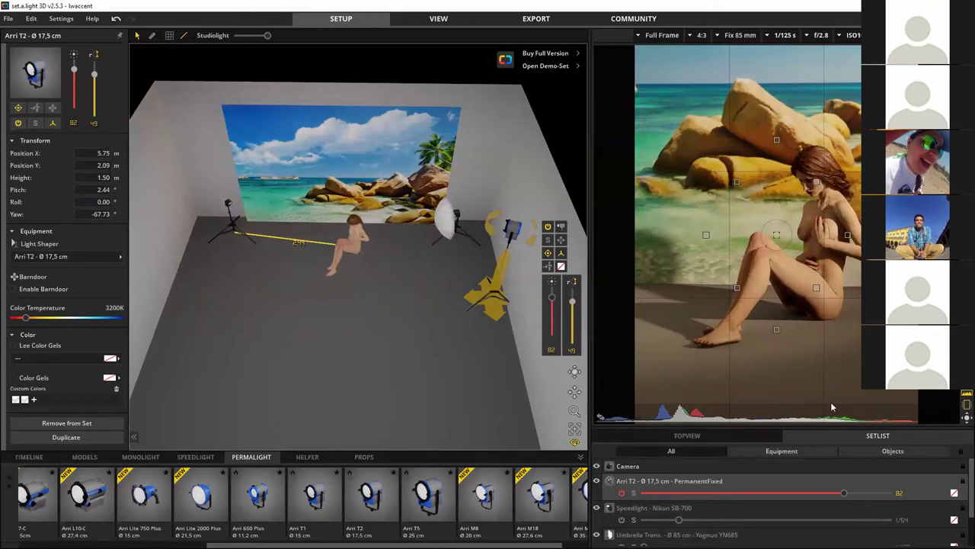
Step: Open the export sheet with the lightsetup changes applied, and rearrange the light and camera info labels on the top view without overlap
{"action": "left_click", "coordinate": [546, 23]}
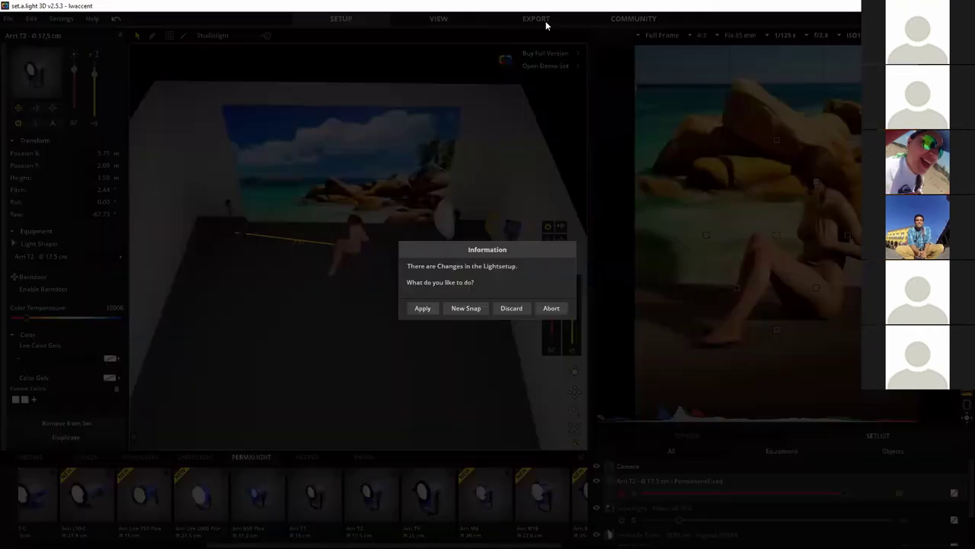
{"action": "left_click", "coordinate": [423, 308]}
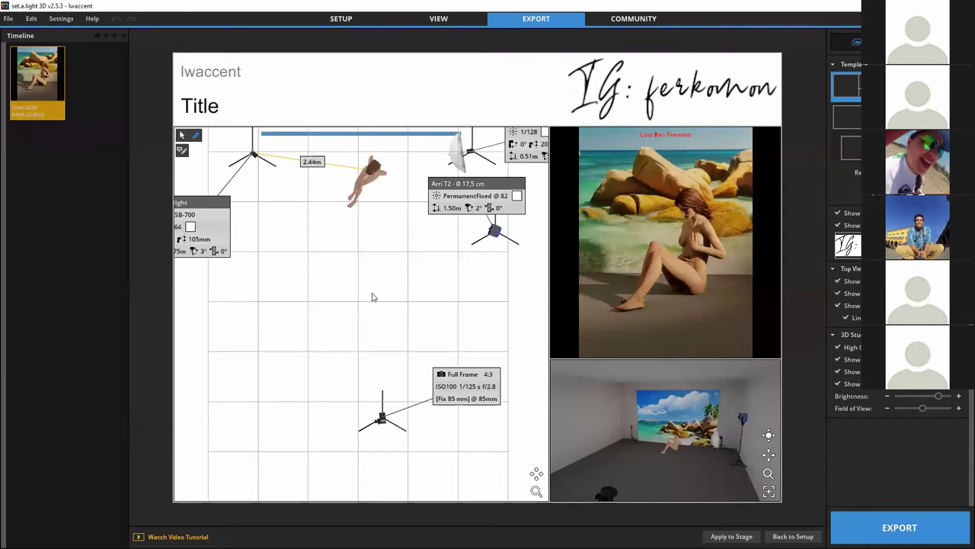
{"action": "left_click_drag", "start_coordinate": [477, 191], "coordinate": [373, 301]}
{"action": "left_click_drag", "start_coordinate": [480, 392], "coordinate": [266, 428]}
{"action": "left_click_drag", "start_coordinate": [222, 230], "coordinate": [285, 260]}
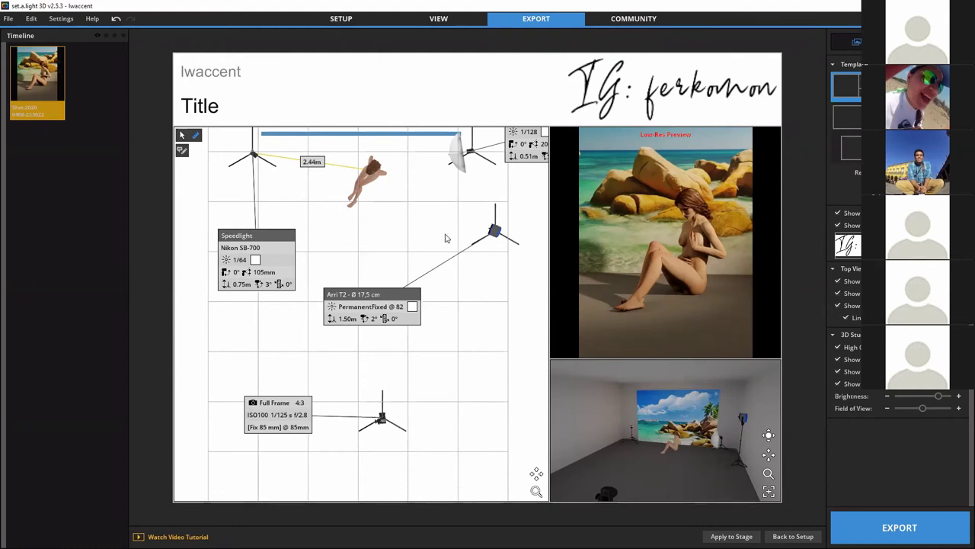
{"action": "left_click_drag", "start_coordinate": [527, 144], "coordinate": [409, 224]}
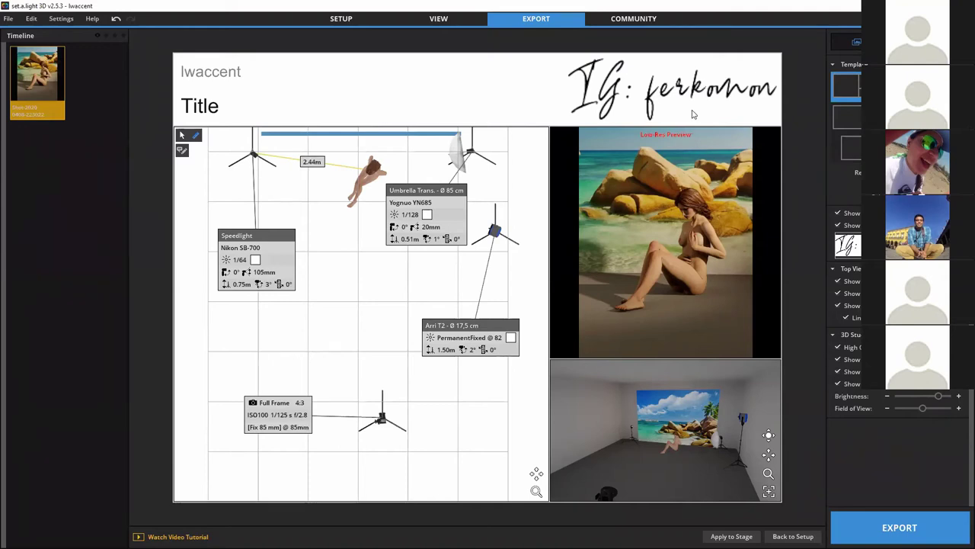
Step: Render the shot in the export sheet in place of its low-resolution preview
{"action": "mouse_move", "coordinate": [685, 137]}
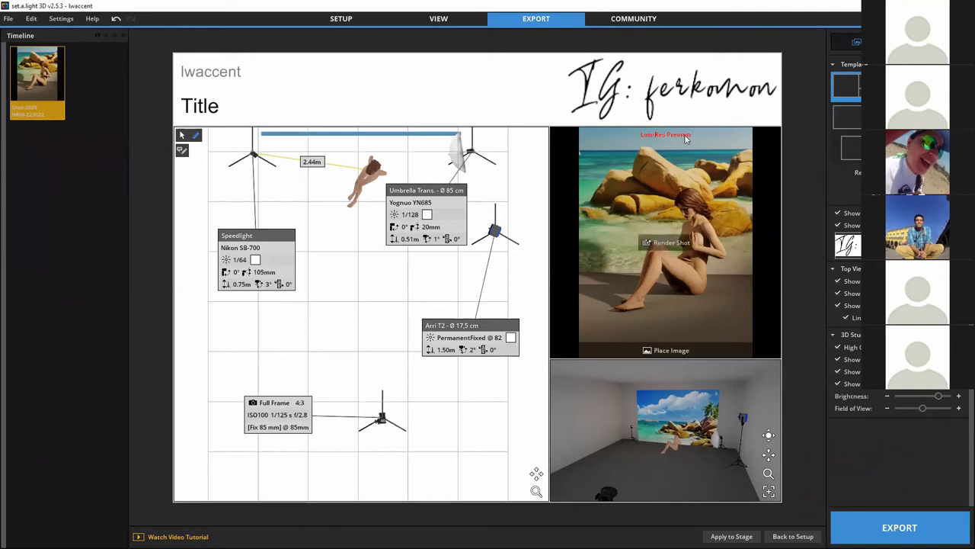
{"action": "left_click", "coordinate": [670, 243]}
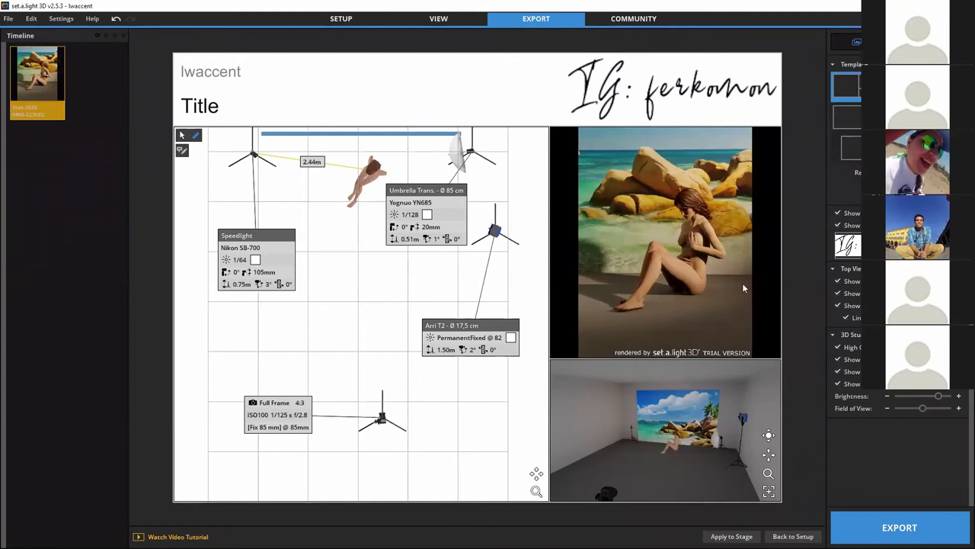
Step: Place the black-and-white 3dlights photo of a seated figure from the desktop's LightingSchemes folder into the export sheet's photo area
{"action": "left_click", "coordinate": [669, 352]}
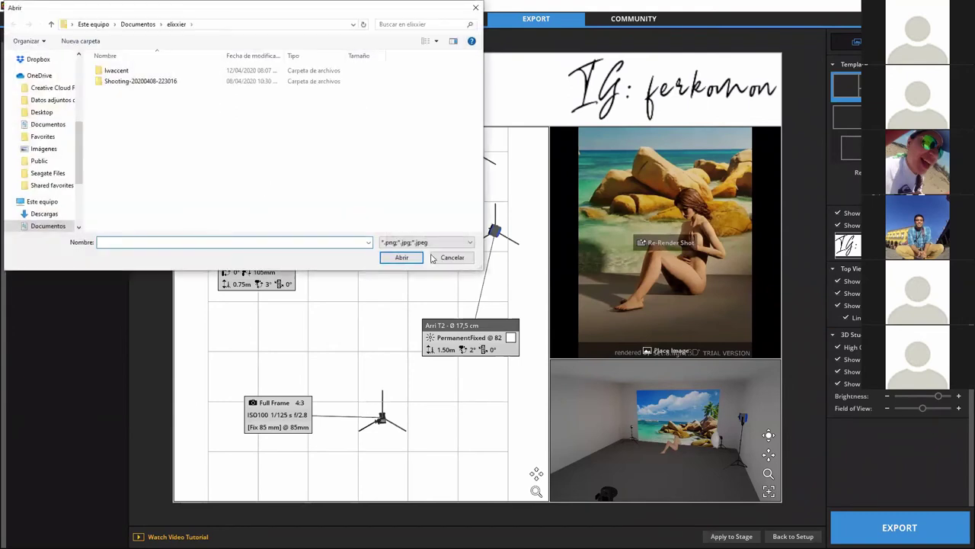
{"action": "left_click", "coordinate": [138, 25]}
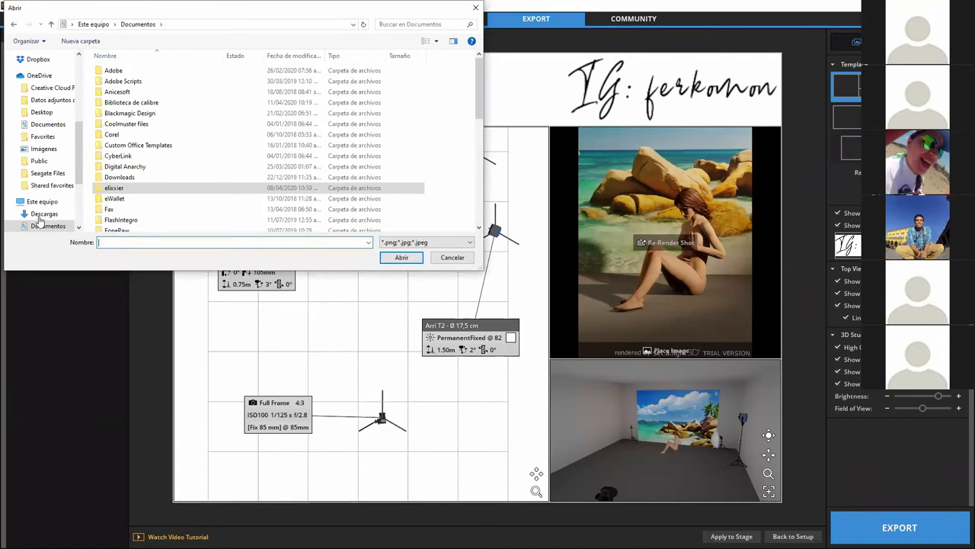
{"action": "left_click_drag", "start_coordinate": [80, 155], "coordinate": [71, 87]}
{"action": "left_click", "coordinate": [54, 80]}
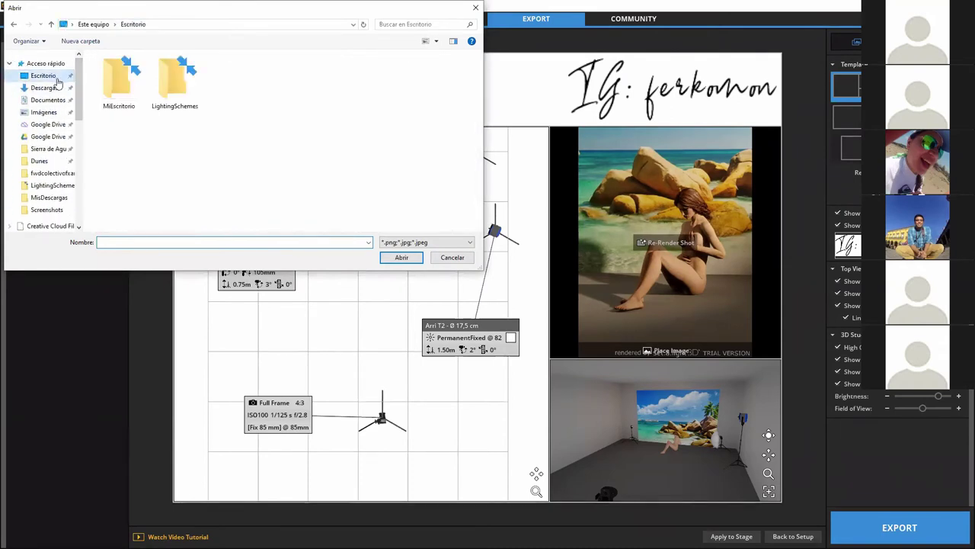
{"action": "double_click", "coordinate": [163, 90]}
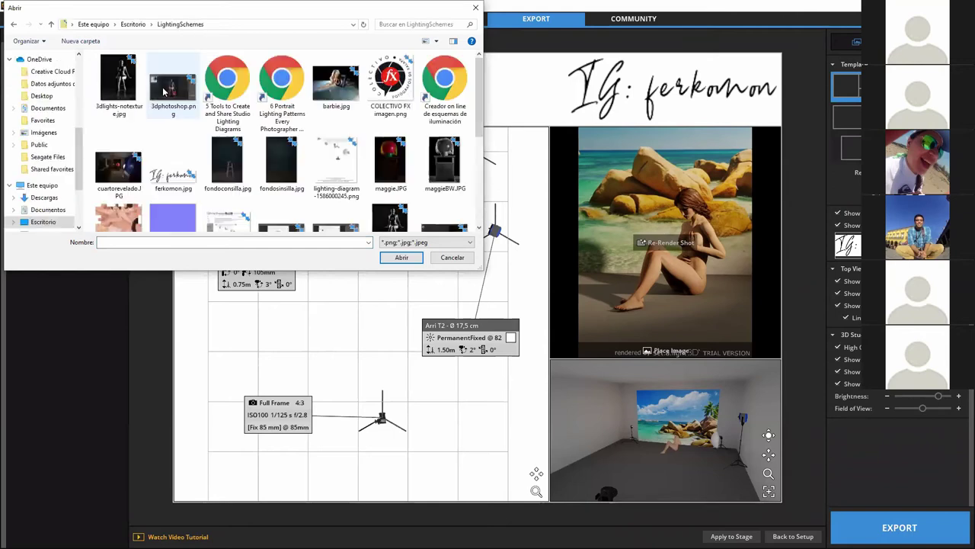
{"action": "double_click", "coordinate": [122, 85]}
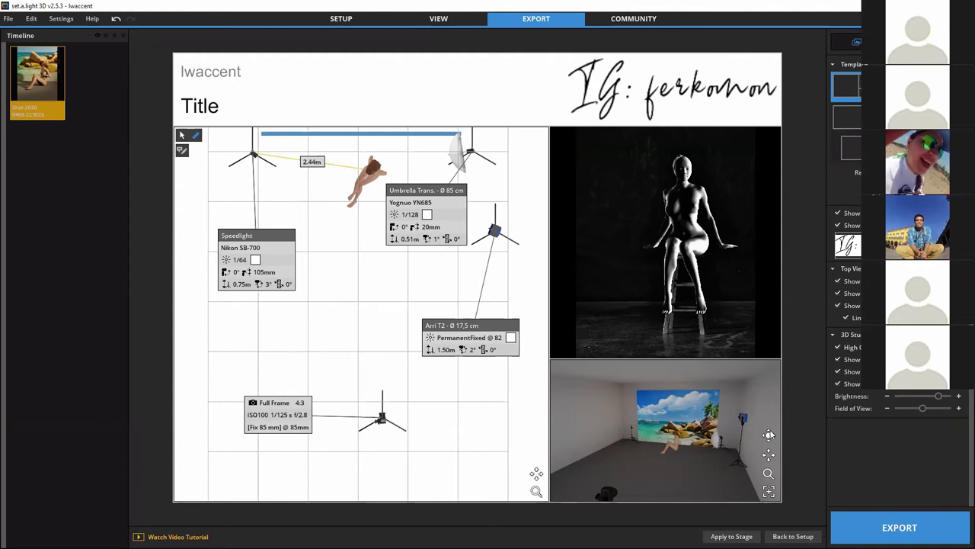
Step: Look at the community's shared light setups, and return to the beach set
{"action": "left_click", "coordinate": [645, 21]}
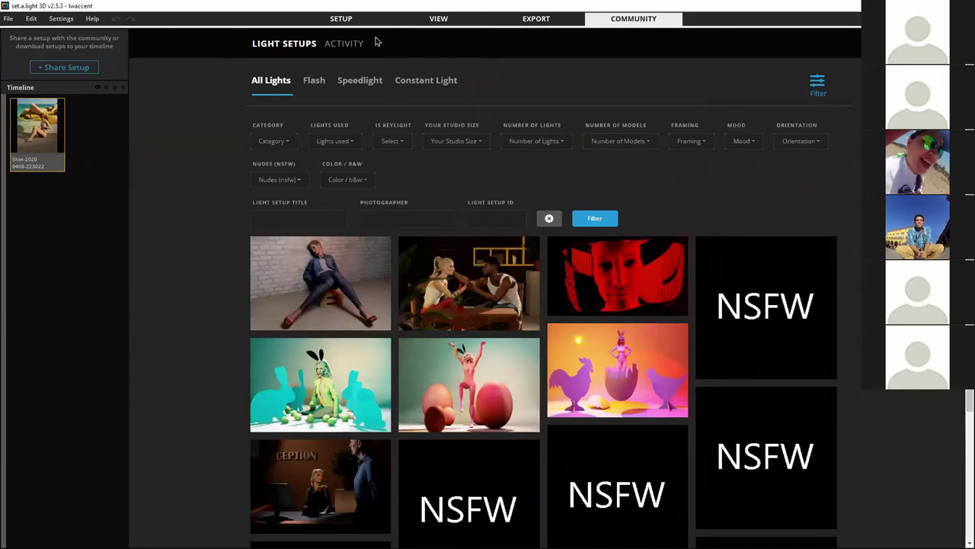
{"action": "left_click", "coordinate": [344, 21]}
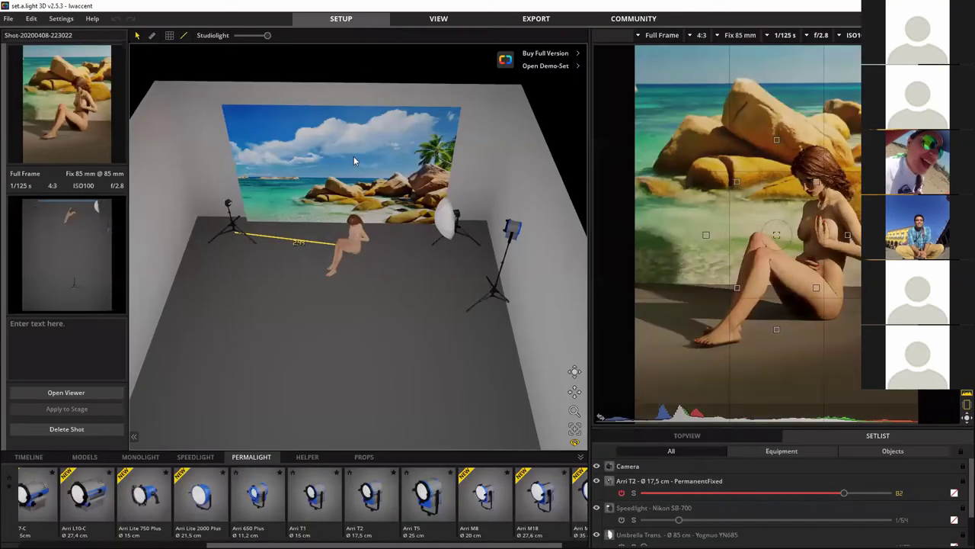
{"action": "left_click", "coordinate": [55, 92]}
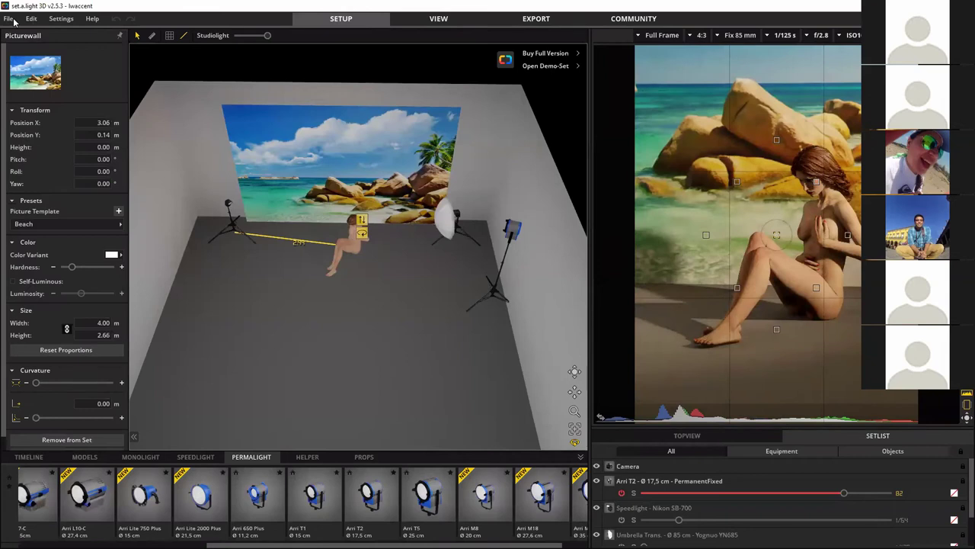
Step: Open the demo set, discarding the unsaved changes to the current project
{"action": "key", "text": "alt+f"}
{"action": "left_click", "coordinate": [562, 122]}
{"action": "key", "text": "ctrl+n"}
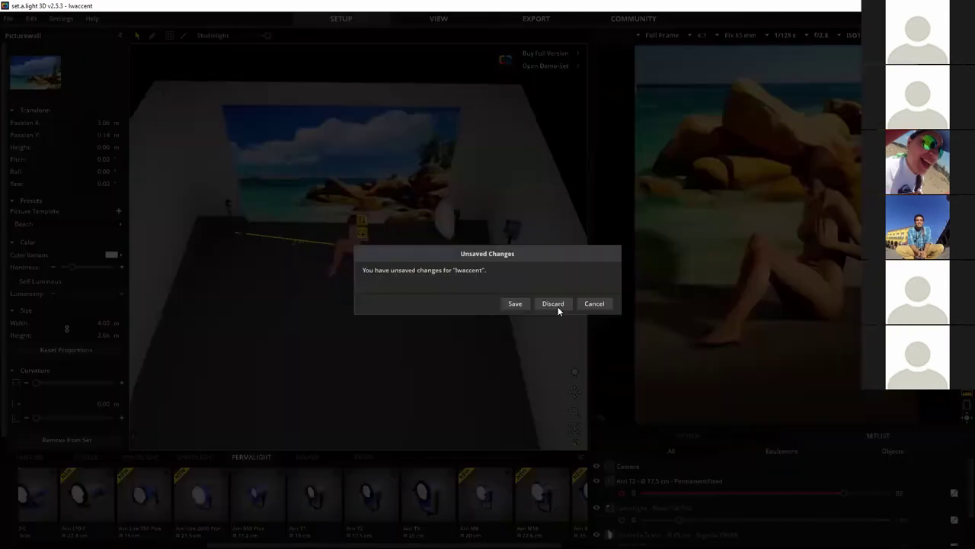
{"action": "left_click", "coordinate": [555, 305]}
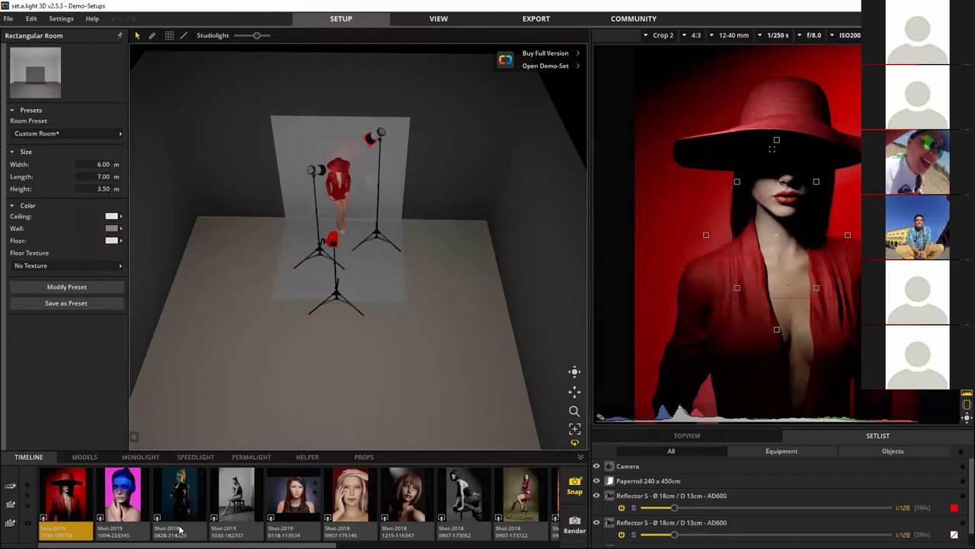
{"action": "left_click", "coordinate": [118, 514]}
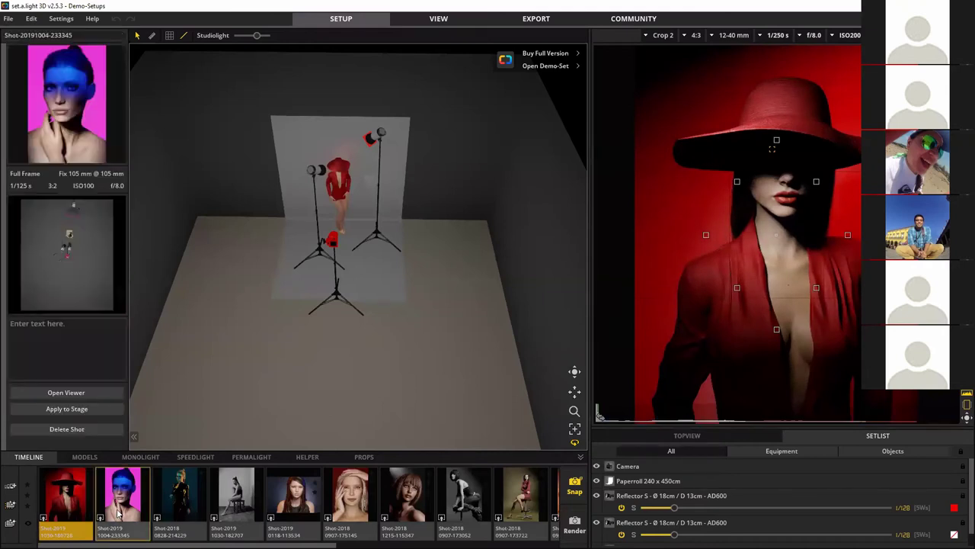
{"action": "double_click", "coordinate": [49, 124]}
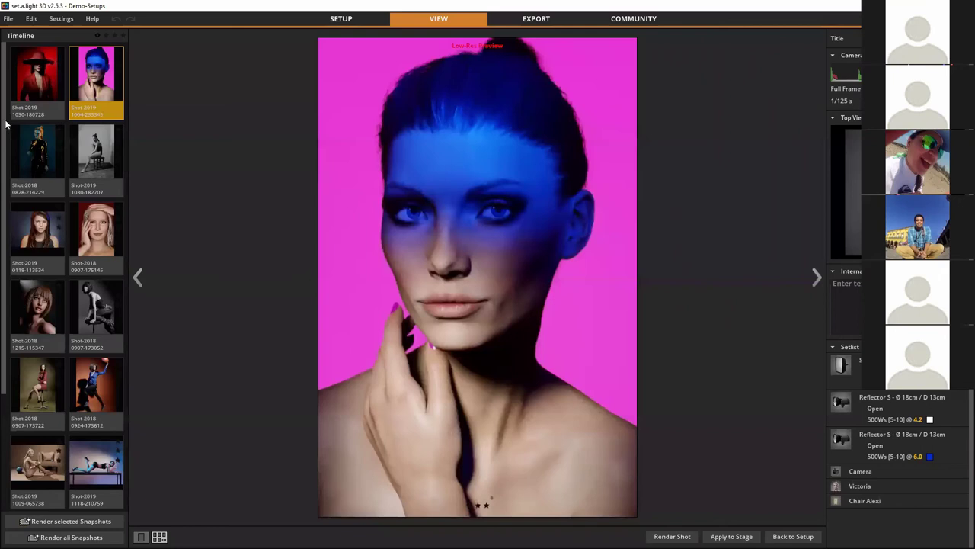
Step: View the demo snapshot of the woman in the red hat, and create a new shooting with the Large Room preset
{"action": "left_click", "coordinate": [12, 65]}
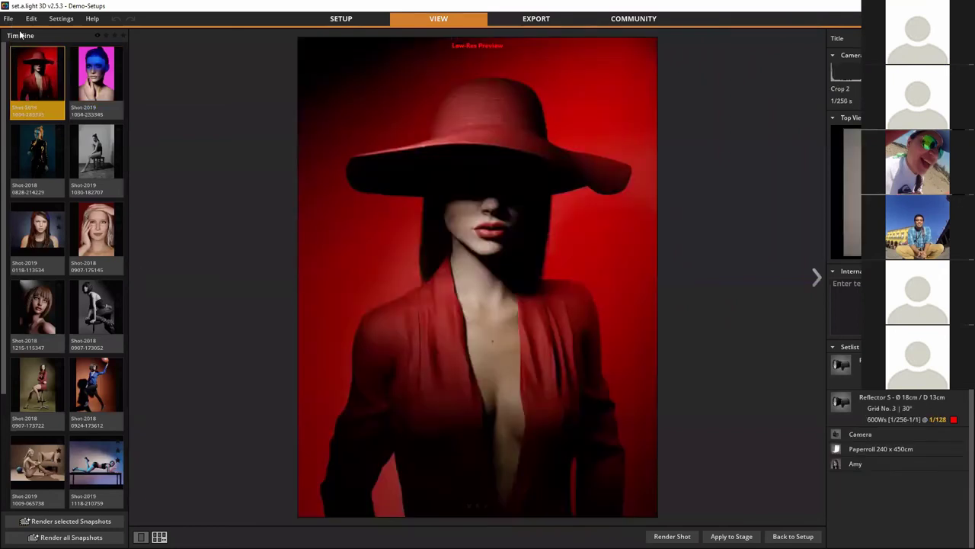
{"action": "left_click", "coordinate": [9, 18]}
{"action": "left_click", "coordinate": [13, 22]}
{"action": "left_click", "coordinate": [13, 23]}
{"action": "left_click", "coordinate": [20, 34]}
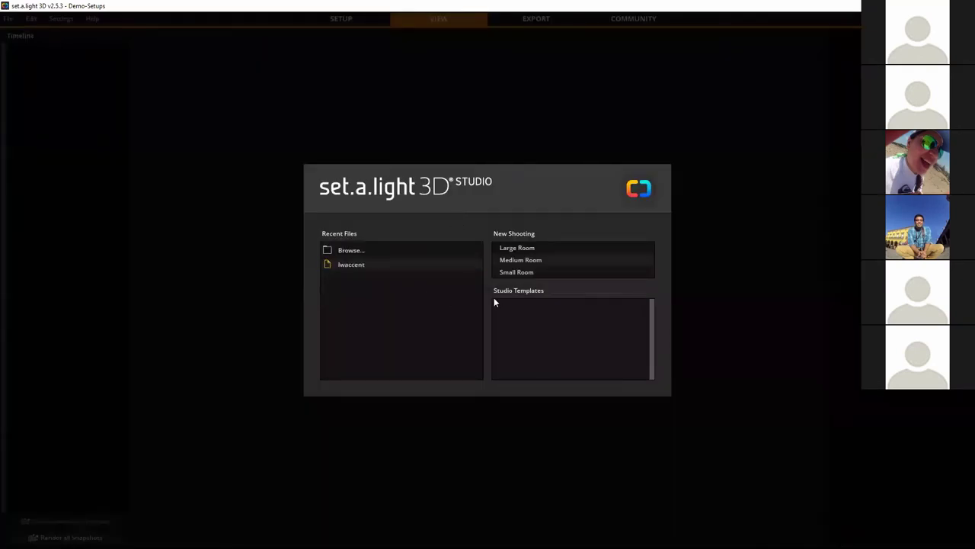
{"action": "left_click", "coordinate": [510, 248]}
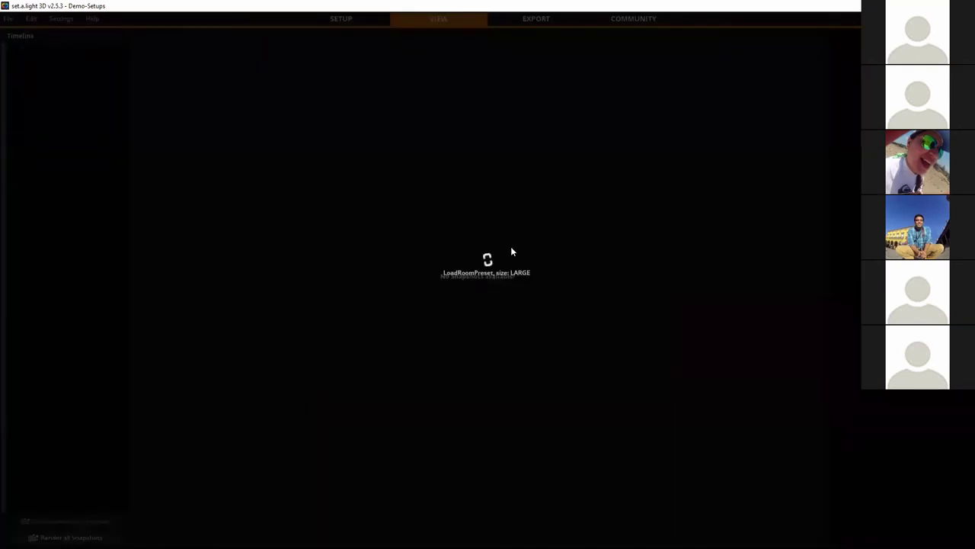
{"action": "left_click", "coordinate": [30, 19]}
{"action": "left_click", "coordinate": [406, 26]}
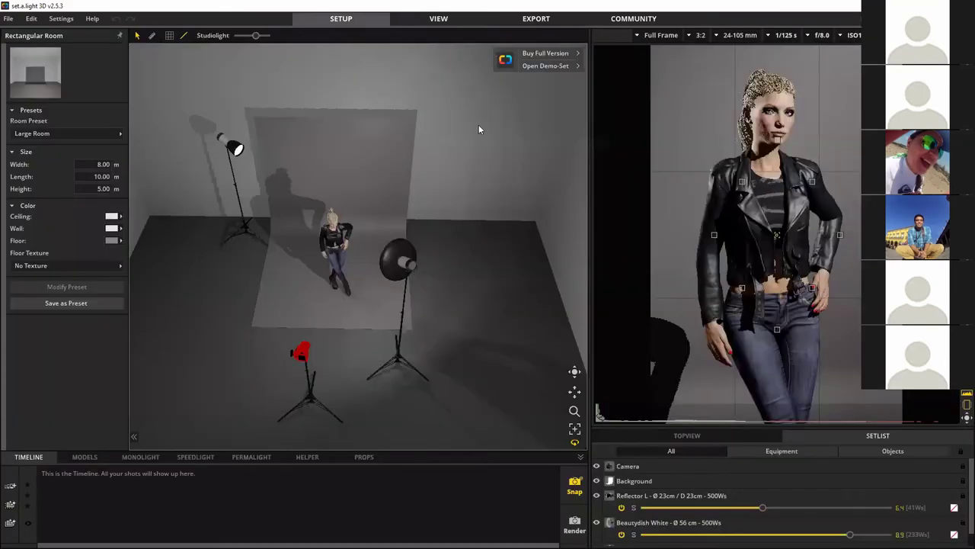
Step: Add the model Thomas to the set, delete Victoria, and move Thomas to the middle of the backdrop
{"action": "left_click", "coordinate": [88, 457]}
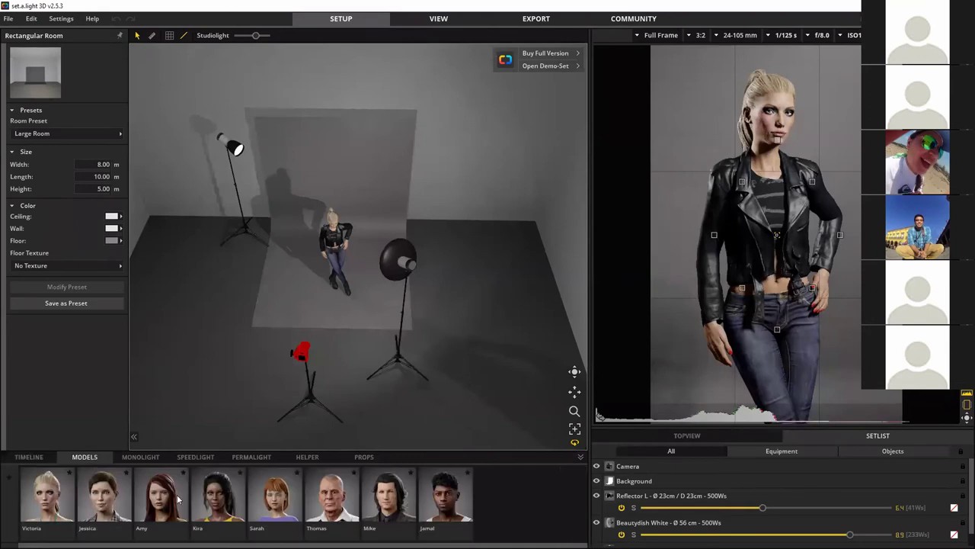
{"action": "left_click_drag", "start_coordinate": [333, 497], "coordinate": [329, 244]}
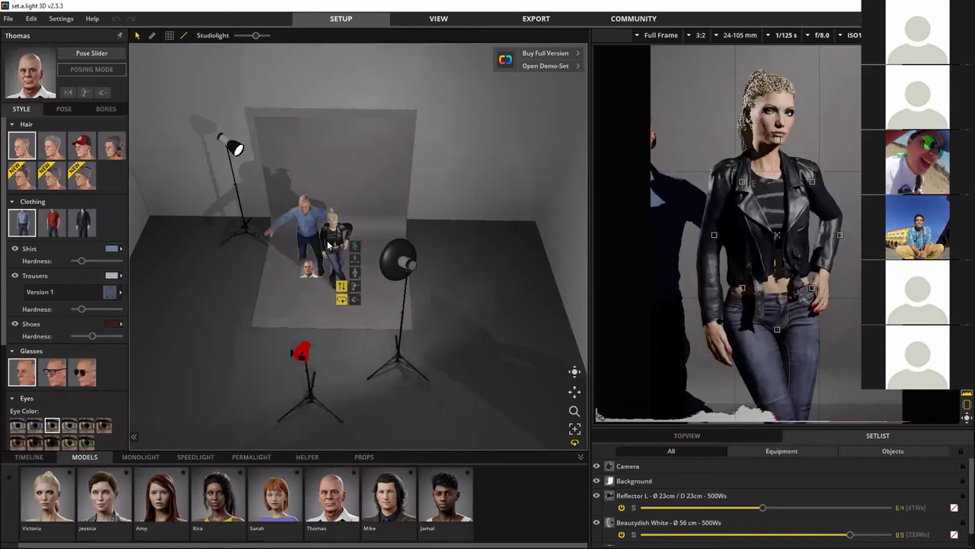
{"action": "left_click", "coordinate": [329, 242]}
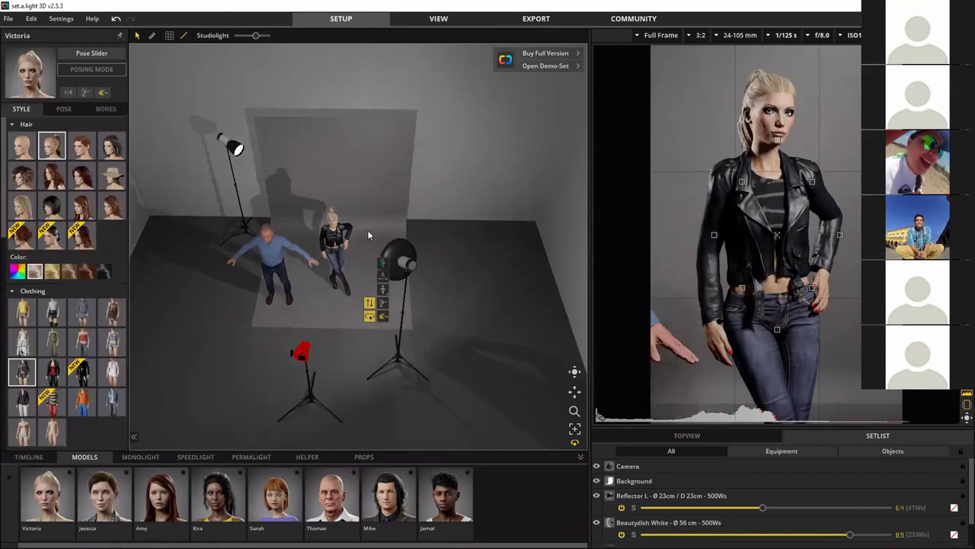
{"action": "key", "text": "Delete"}
{"action": "left_click_drag", "start_coordinate": [297, 244], "coordinate": [332, 234]}
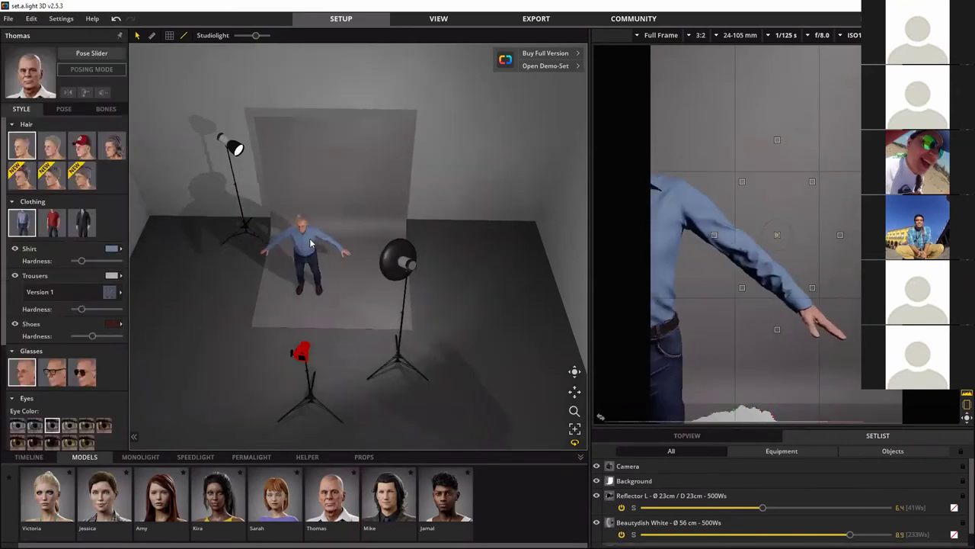
Step: Apply the second pose of the Standing pose slider to Thomas and rotate his head towards the camera
{"action": "left_click", "coordinate": [92, 53]}
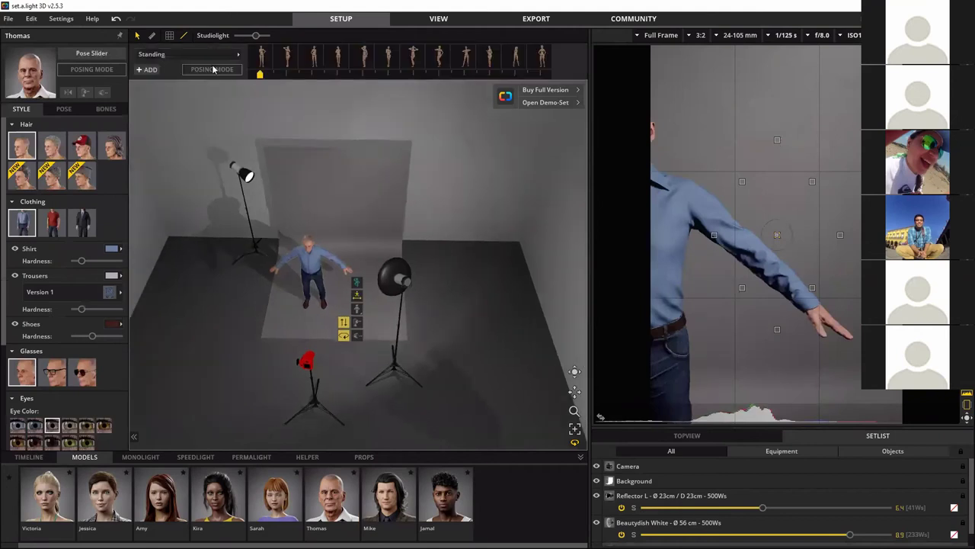
{"action": "left_click_drag", "start_coordinate": [288, 53], "coordinate": [313, 54]}
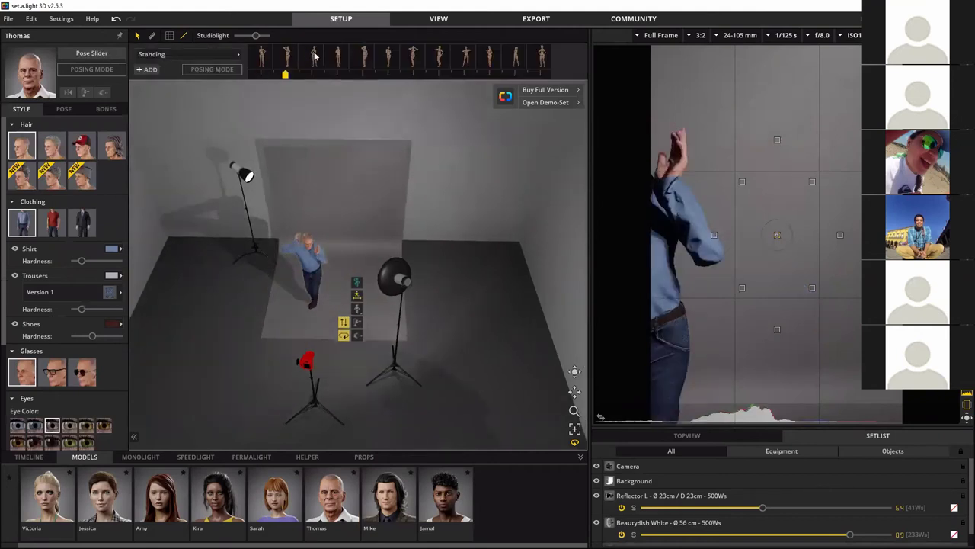
{"action": "left_click", "coordinate": [358, 324]}
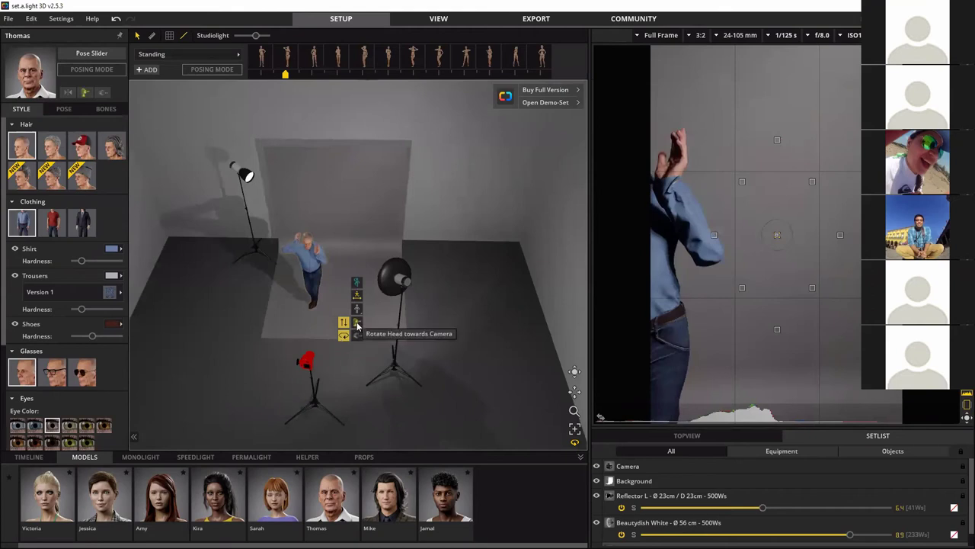
Step: Rotate the camera towards Thomas, move it back to about X 3.78 m and Y 4.31 m, and shift Thomas slightly sideways
{"action": "left_click", "coordinate": [306, 364]}
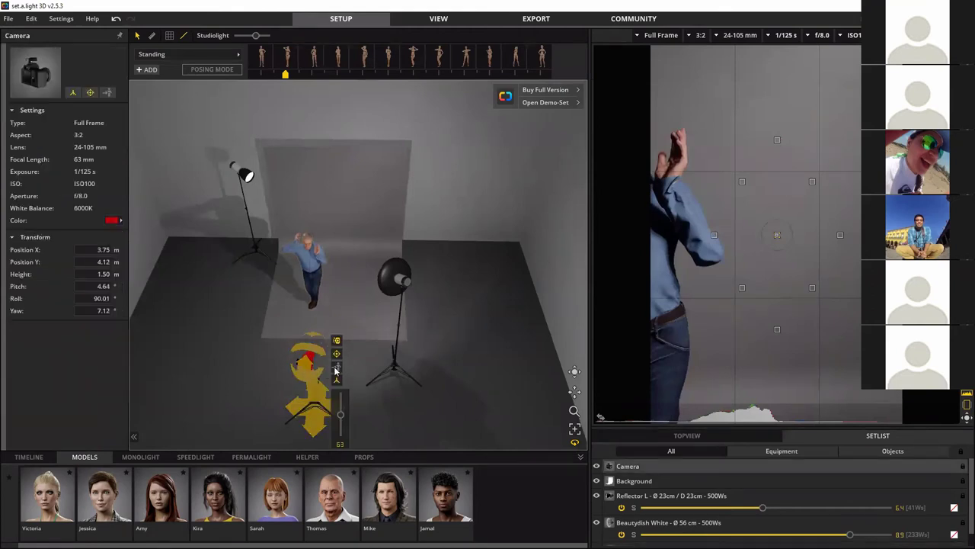
{"action": "left_click", "coordinate": [336, 374]}
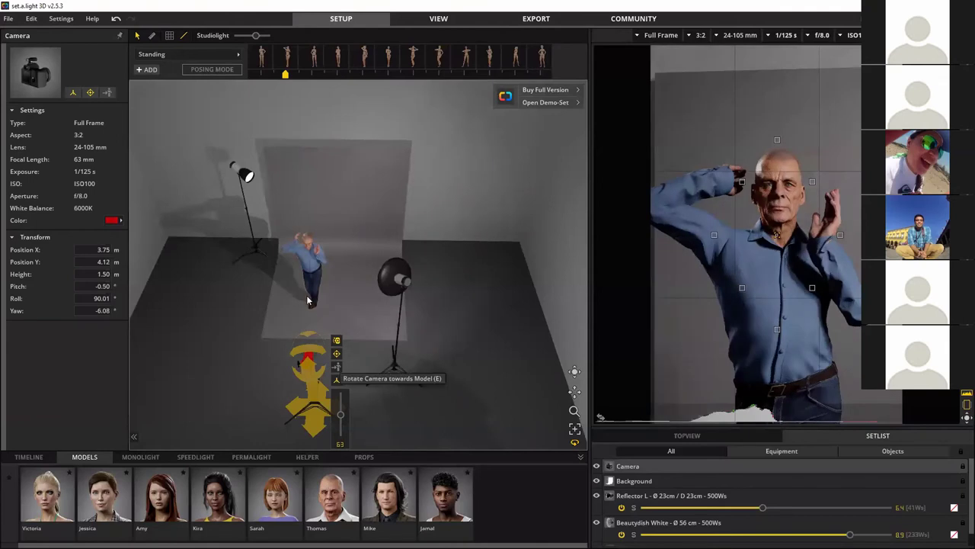
{"action": "left_click_drag", "start_coordinate": [289, 408], "coordinate": [320, 415]}
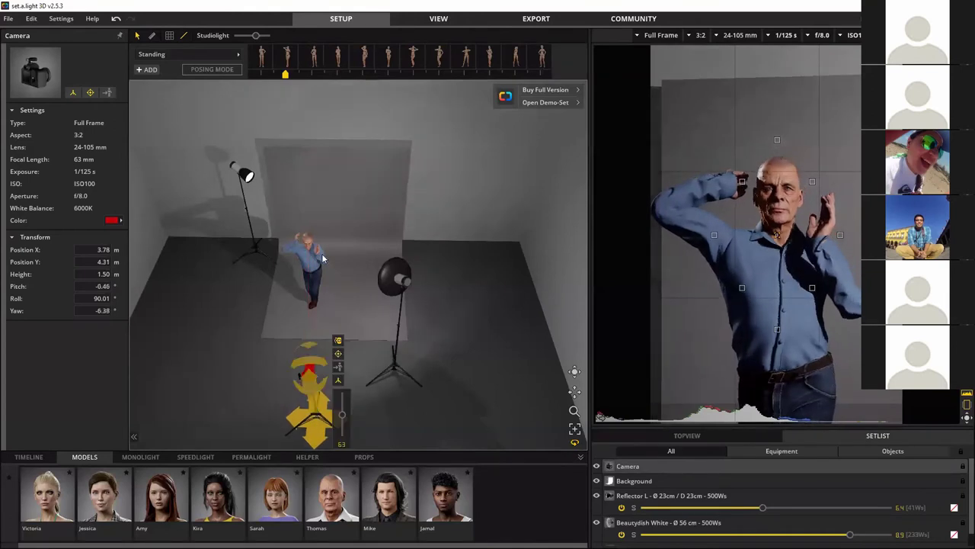
{"action": "left_click_drag", "start_coordinate": [320, 258], "coordinate": [311, 57]}
{"action": "left_click", "coordinate": [295, 387]}
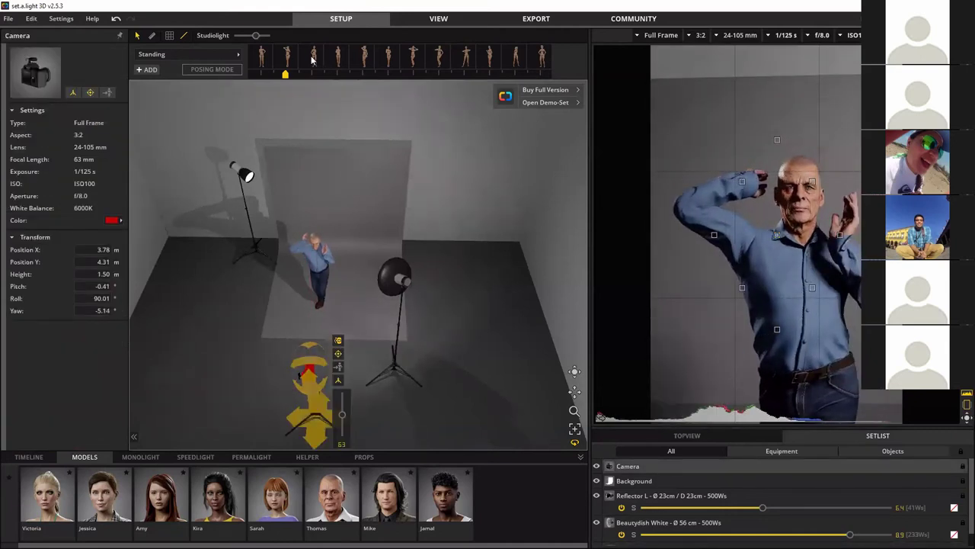
Step: Try further poses from the Standing pose slider on Thomas, ending on the ninth pose
{"action": "left_click", "coordinate": [312, 59]}
{"action": "left_click", "coordinate": [340, 59]}
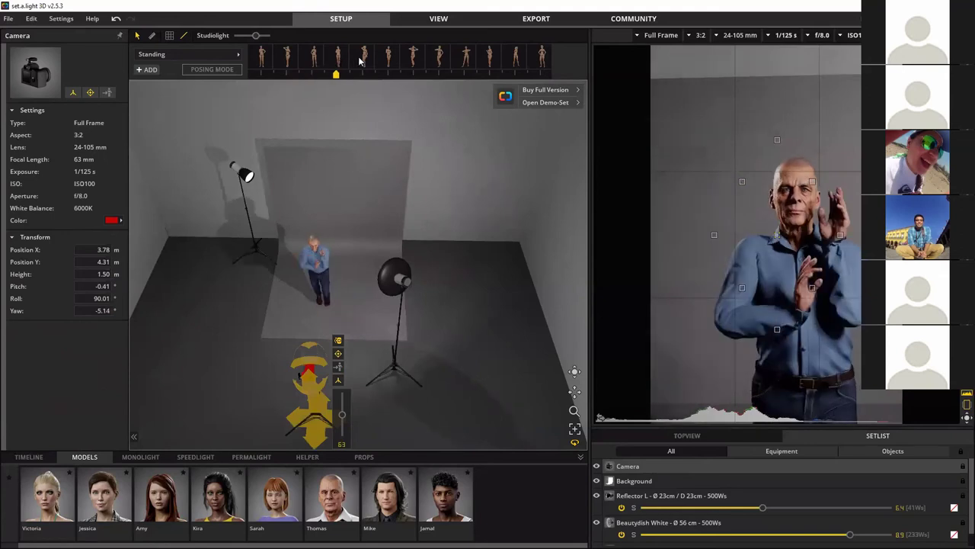
{"action": "left_click", "coordinate": [364, 58]}
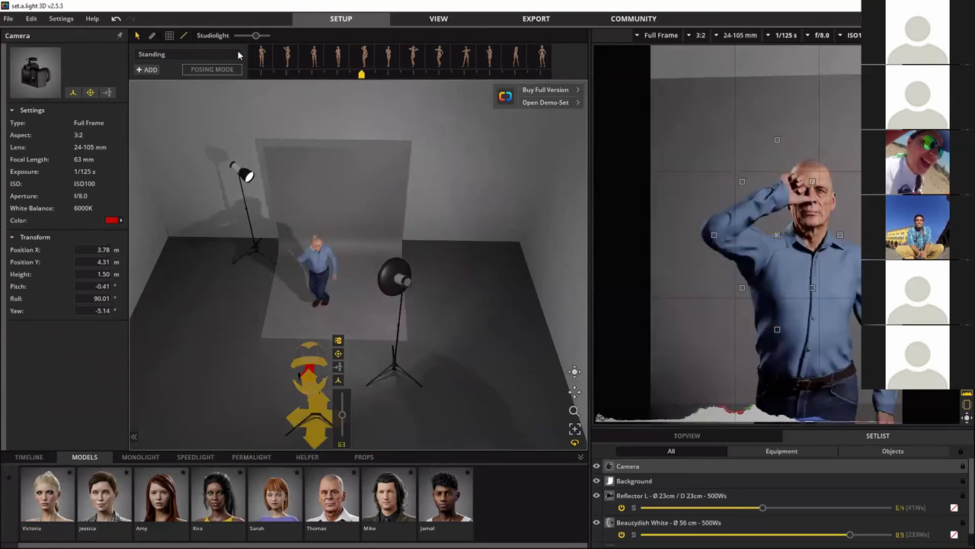
{"action": "left_click", "coordinate": [239, 54]}
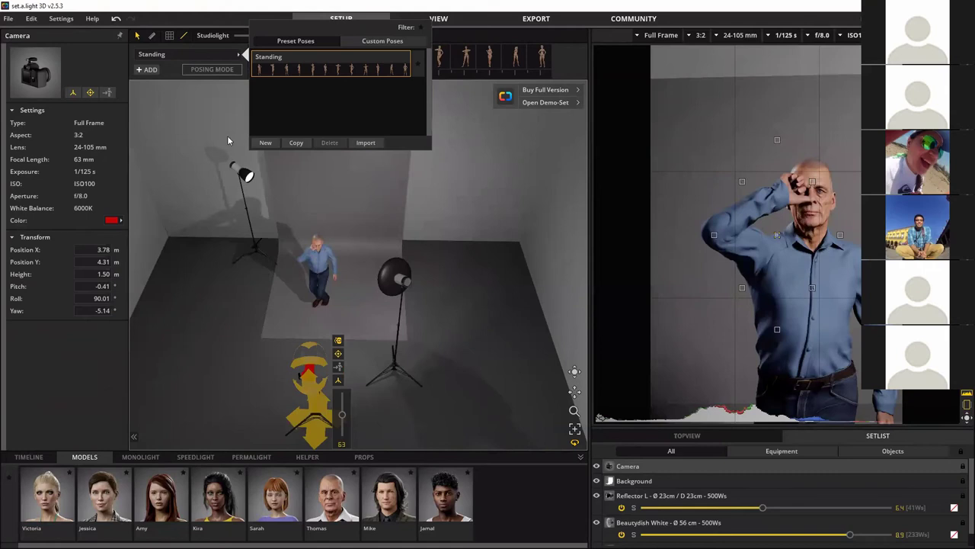
{"action": "left_click", "coordinate": [299, 77]}
{"action": "left_click", "coordinate": [392, 59]}
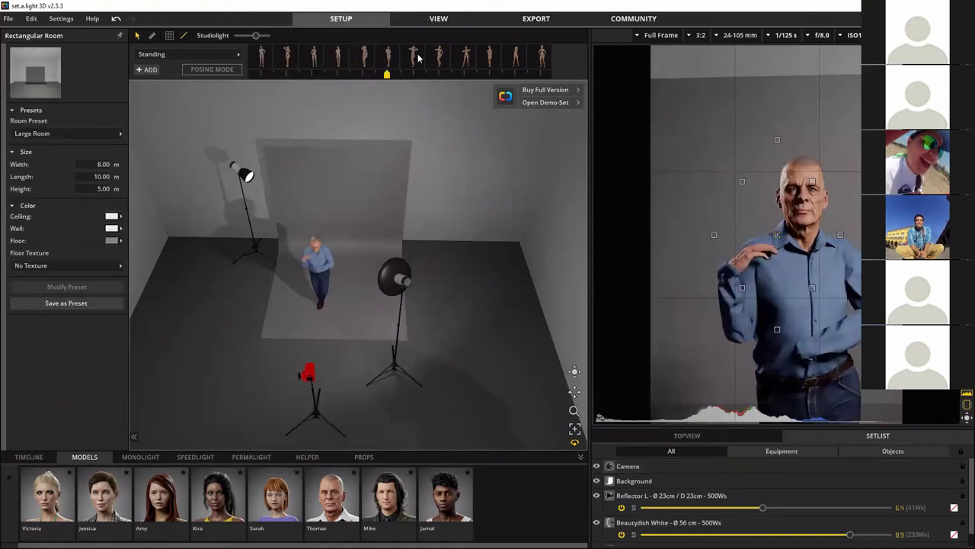
{"action": "left_click", "coordinate": [416, 58]}
{"action": "left_click", "coordinate": [439, 58]}
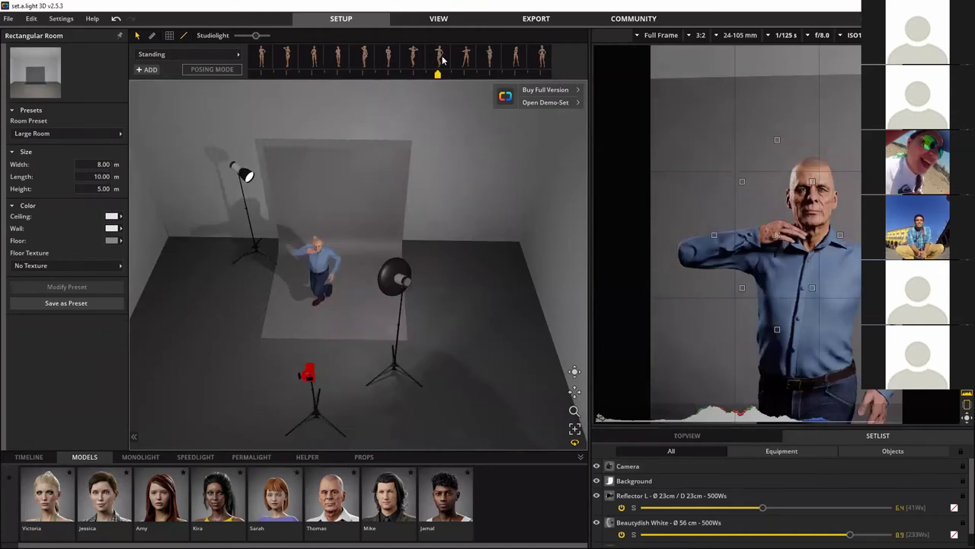
{"action": "left_click", "coordinate": [465, 58]}
Step: Rotate the camera to centre Thomas in the frame, with a pitch of about 0.06° and a yaw of about -3.22°
{"action": "left_click", "coordinate": [313, 374]}
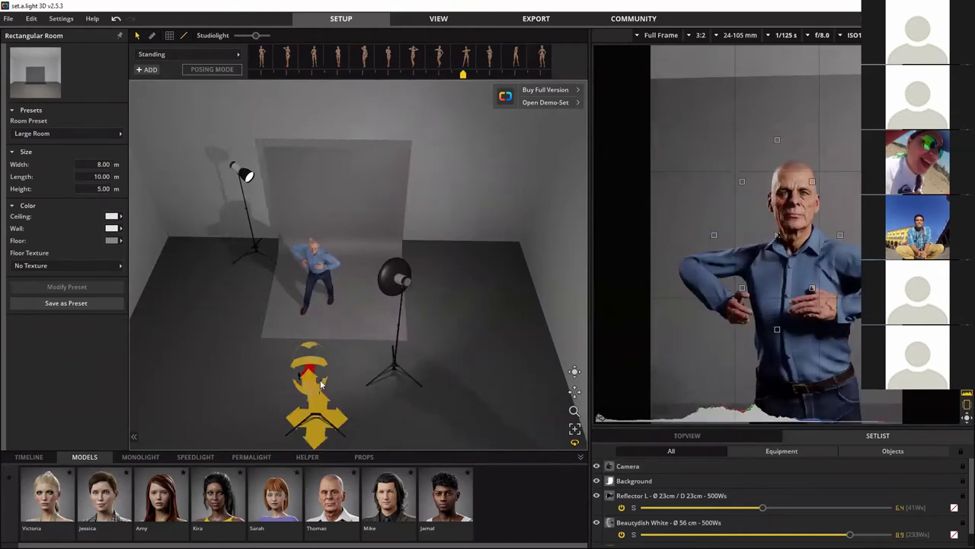
{"action": "left_click", "coordinate": [309, 383]}
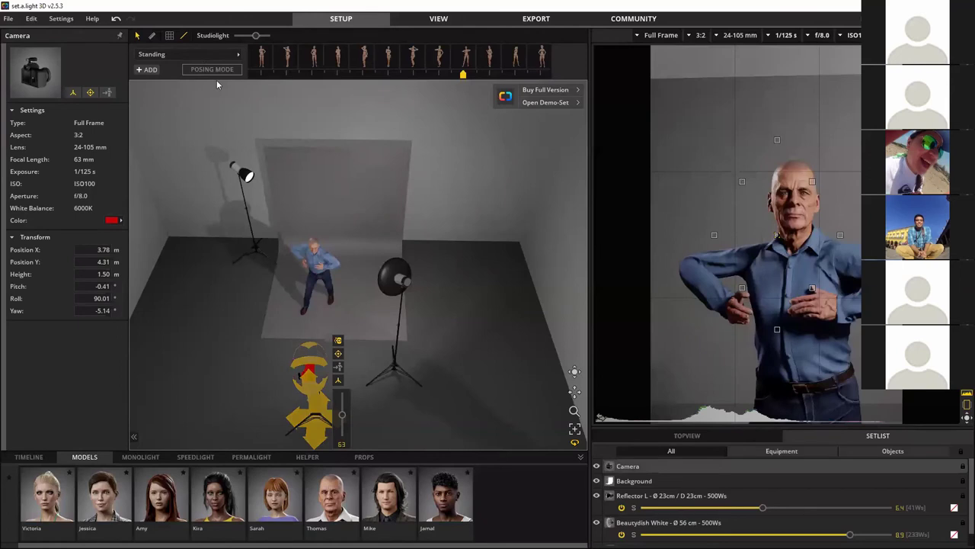
{"action": "left_click", "coordinate": [289, 379]}
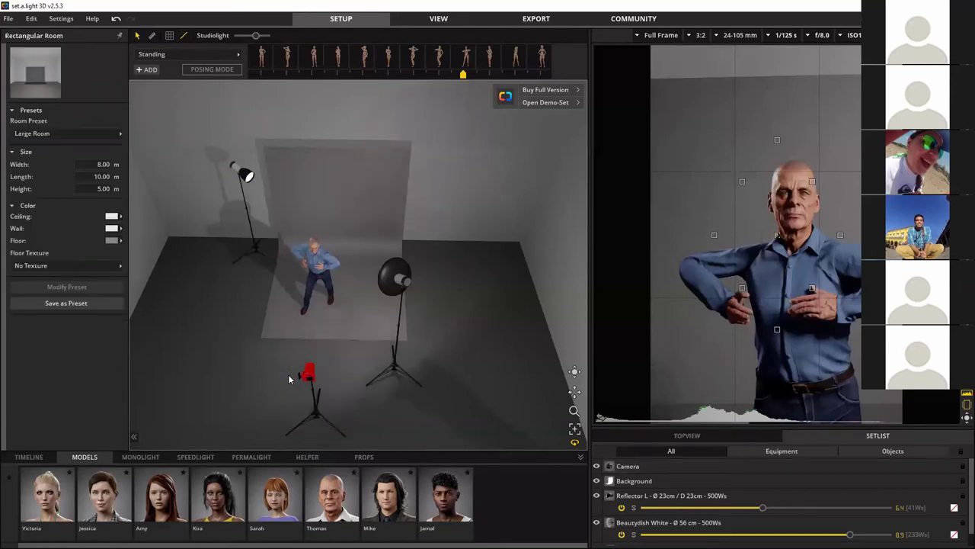
{"action": "left_click", "coordinate": [308, 381]}
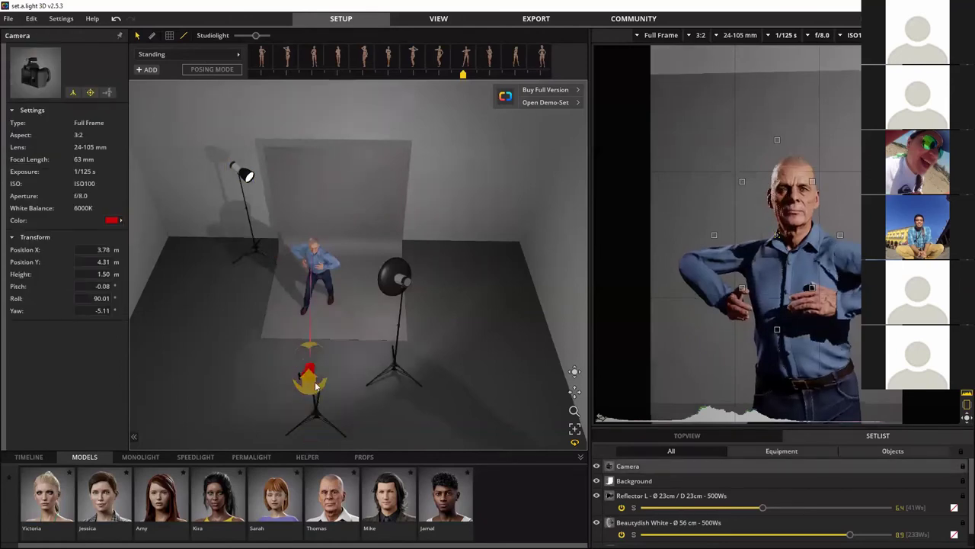
{"action": "left_click_drag", "start_coordinate": [322, 380], "coordinate": [322, 381]}
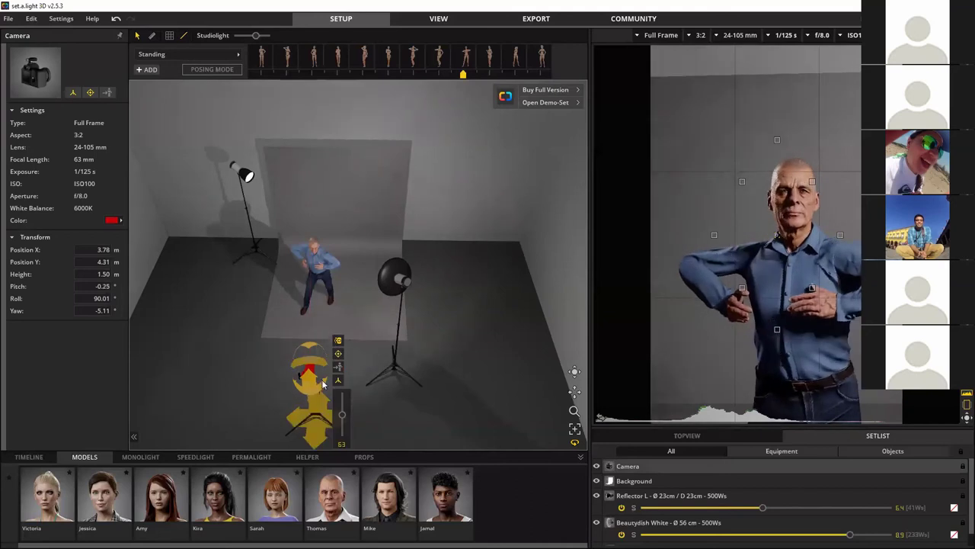
{"action": "left_click", "coordinate": [109, 91]}
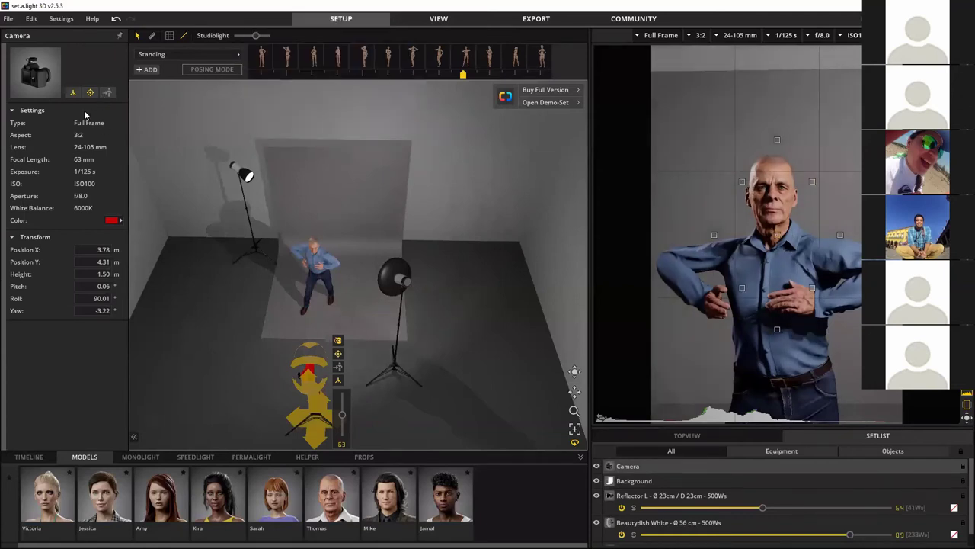
Step: Give Thomas the second men's standing preset pose, and tilt the camera down to a pitch of about 8.55° and yaw of about -2.81°
{"action": "left_click", "coordinate": [316, 273]}
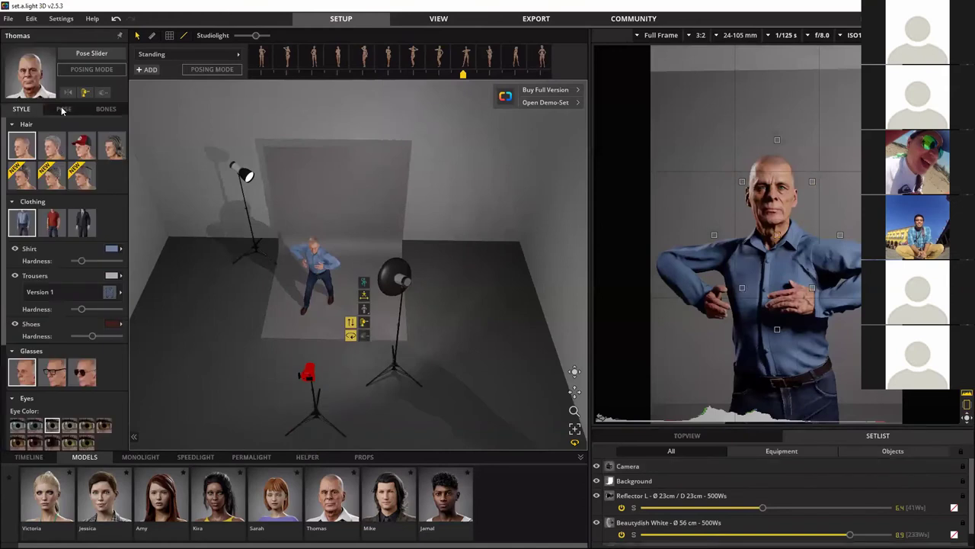
{"action": "left_click", "coordinate": [64, 109]}
{"action": "left_click", "coordinate": [84, 248]}
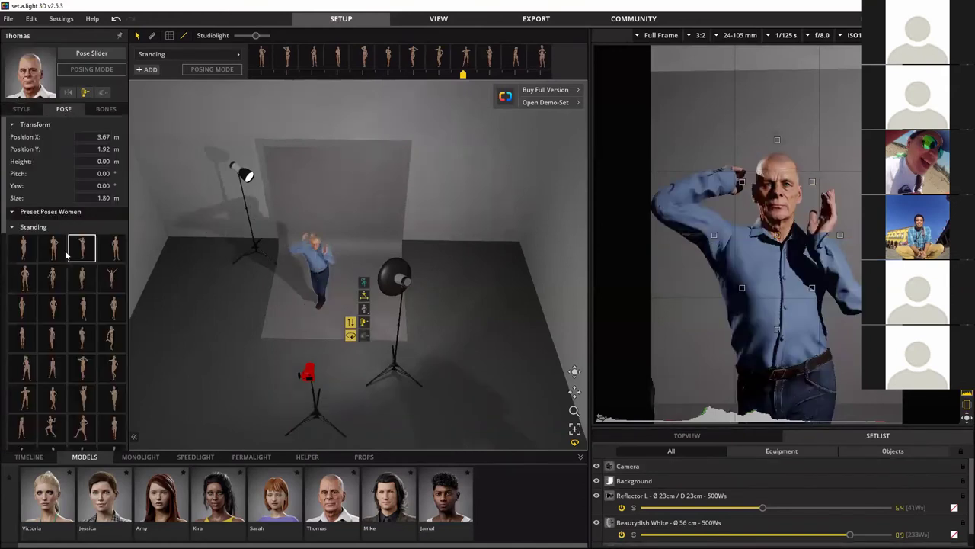
{"action": "scroll", "coordinate": [48, 342], "scroll_direction": "down", "scroll_amount": 2}
{"action": "scroll", "coordinate": [48, 343], "scroll_direction": "down", "scroll_amount": 12}
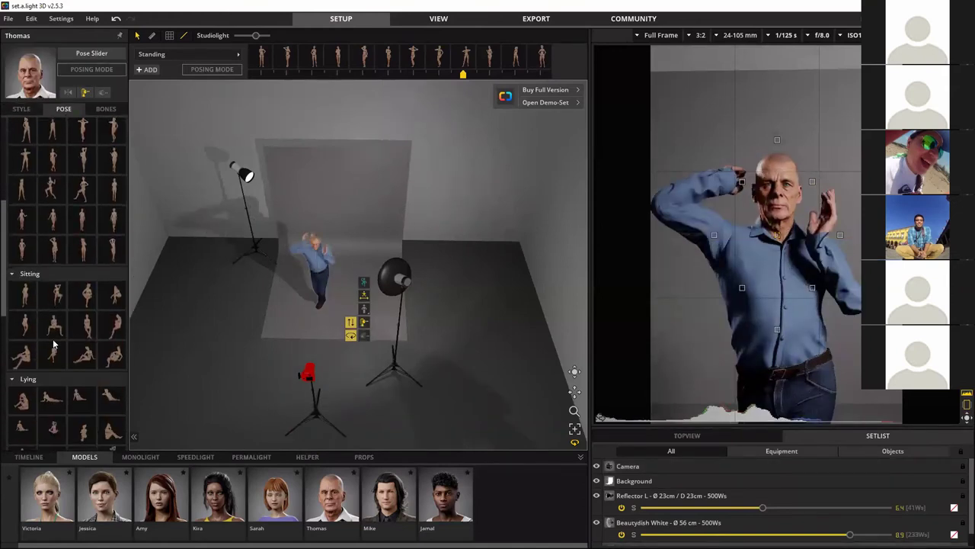
{"action": "scroll", "coordinate": [63, 351], "scroll_direction": "down", "scroll_amount": 2}
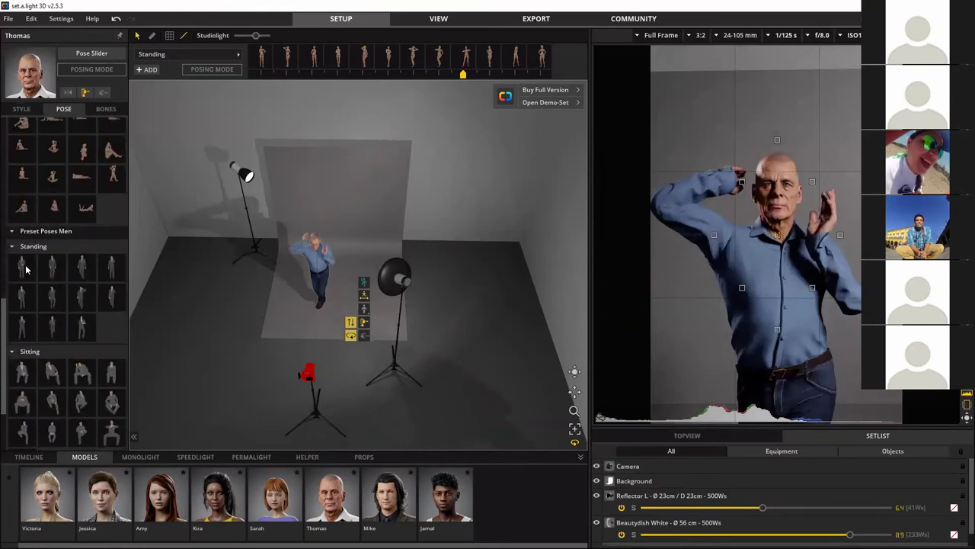
{"action": "left_click", "coordinate": [25, 269]}
{"action": "left_click", "coordinate": [52, 266]}
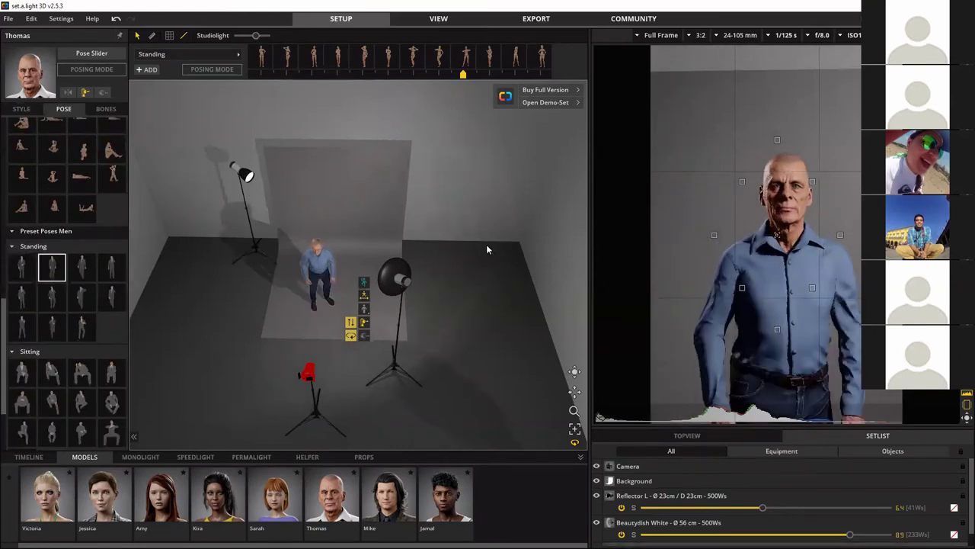
{"action": "left_click", "coordinate": [308, 374]}
{"action": "left_click_drag", "start_coordinate": [308, 373], "coordinate": [63, 150]}
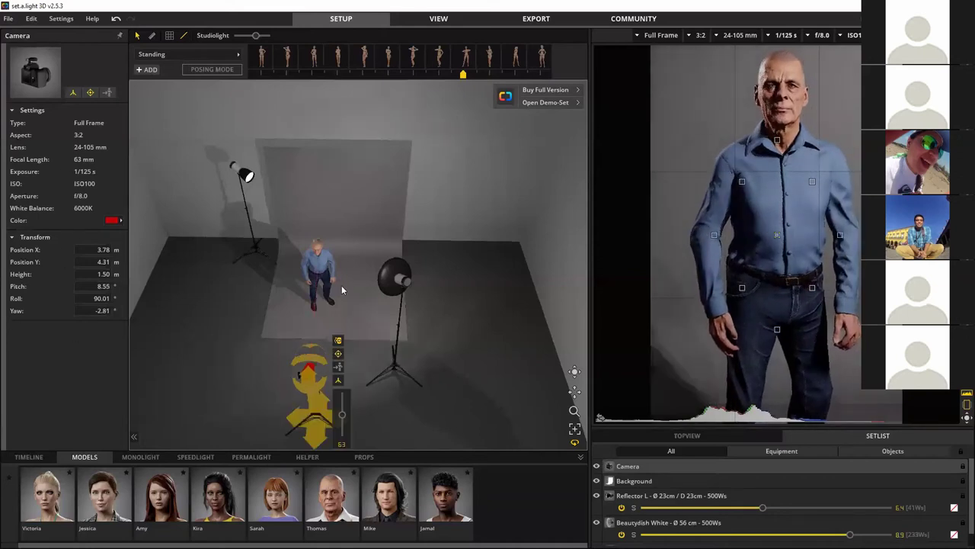
Step: Apply the third pose in the second row of the men's sitting preset poses to Thomas
{"action": "left_click", "coordinate": [317, 266]}
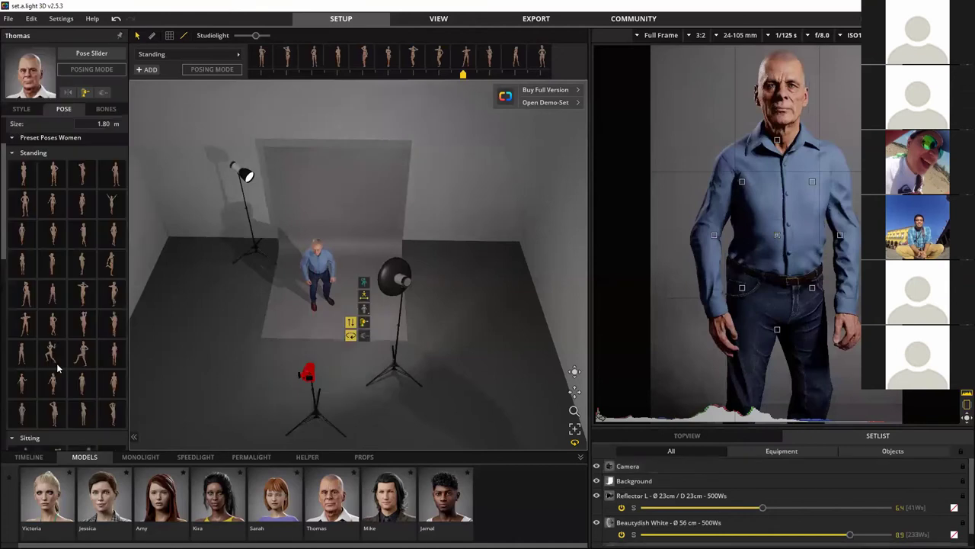
{"action": "scroll", "coordinate": [70, 385], "scroll_direction": "down", "scroll_amount": 4}
{"action": "scroll", "coordinate": [84, 373], "scroll_direction": "down", "scroll_amount": 4}
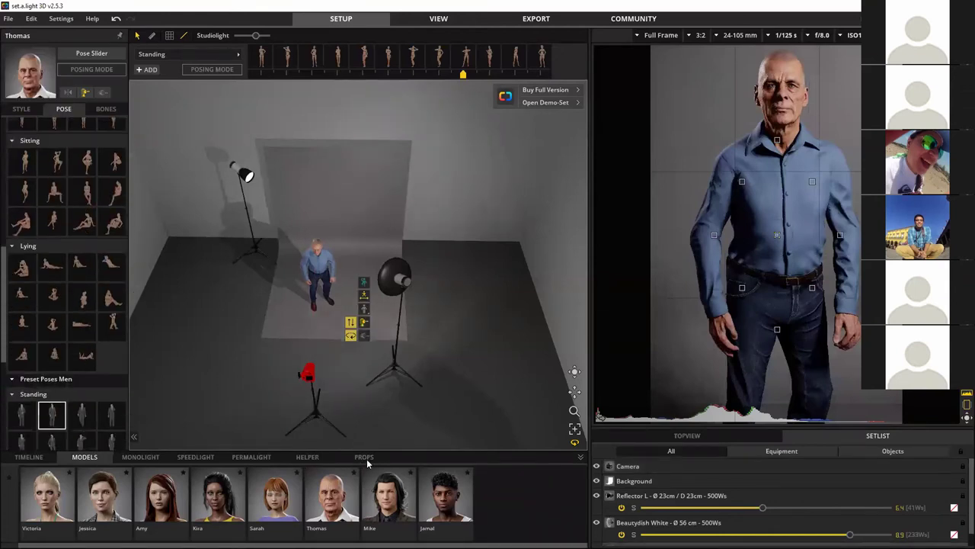
{"action": "scroll", "coordinate": [67, 320], "scroll_direction": "down", "scroll_amount": 5}
{"action": "left_click", "coordinate": [81, 381]}
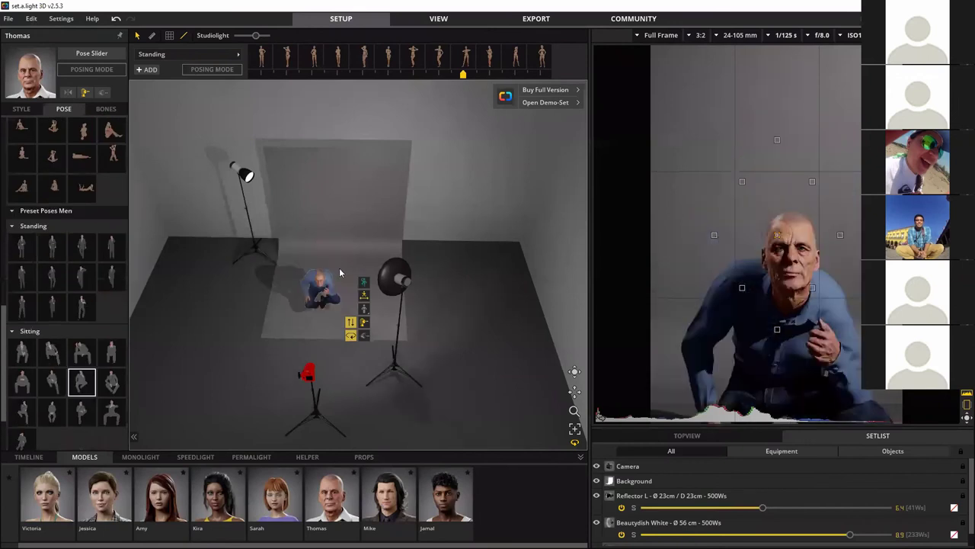
Step: Add the Couch Hudson prop behind Thomas at about X 3.96 m, Y 0.93 m, and place a Bricks 01 wall element behind the couch
{"action": "left_click", "coordinate": [364, 457]}
{"action": "left_click_drag", "start_coordinate": [390, 497], "coordinate": [365, 408]}
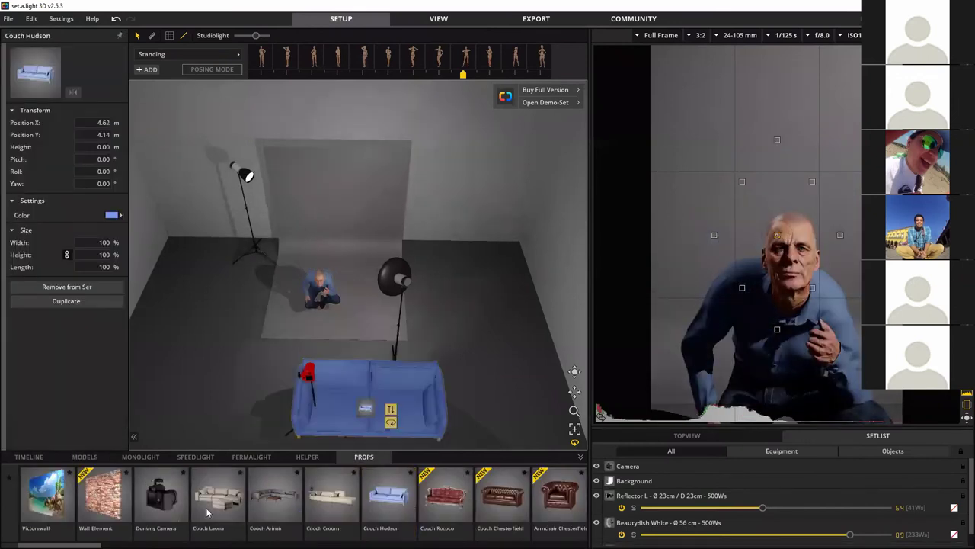
{"action": "left_click_drag", "start_coordinate": [361, 276], "coordinate": [341, 247]}
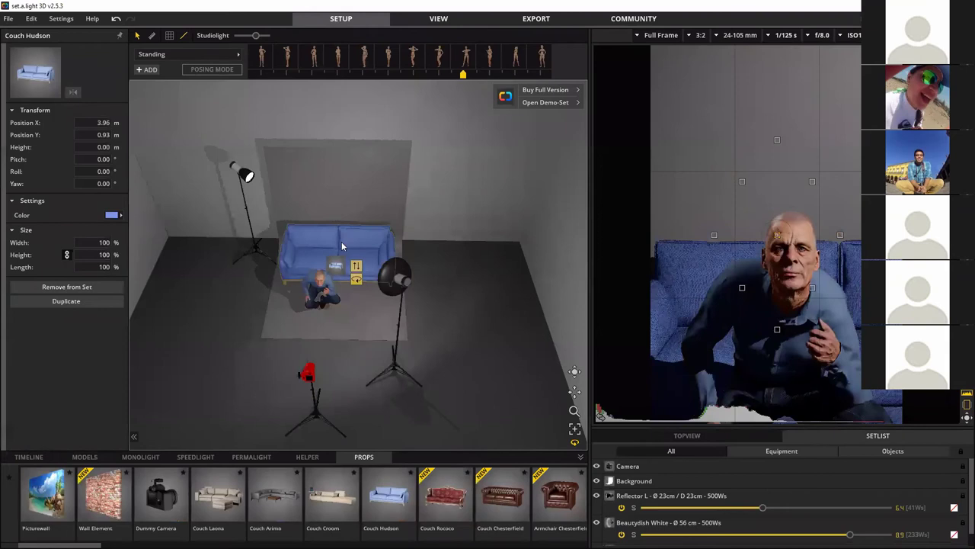
{"action": "left_click", "coordinate": [214, 325]}
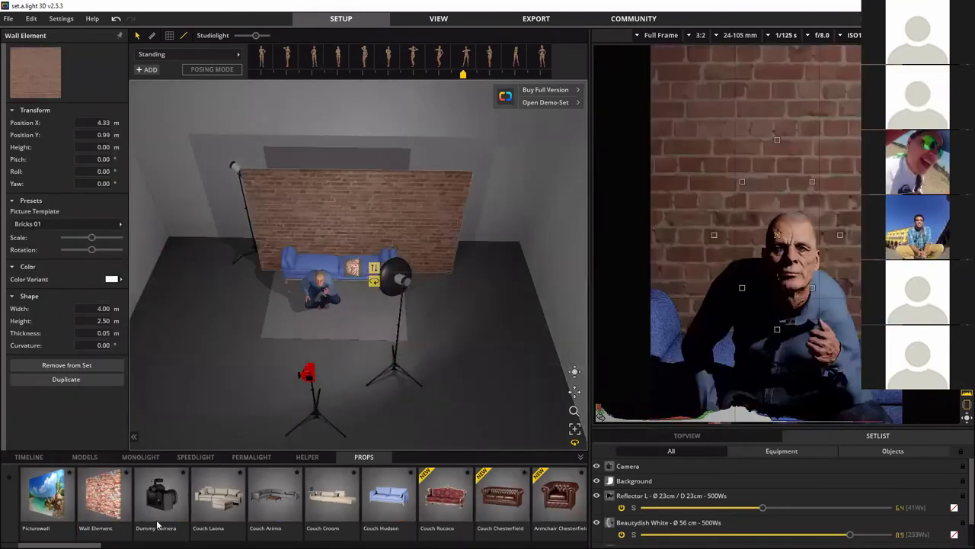
Step: Widen the camera's framing by setting its focal length to 43 mm
{"action": "left_click", "coordinate": [303, 373]}
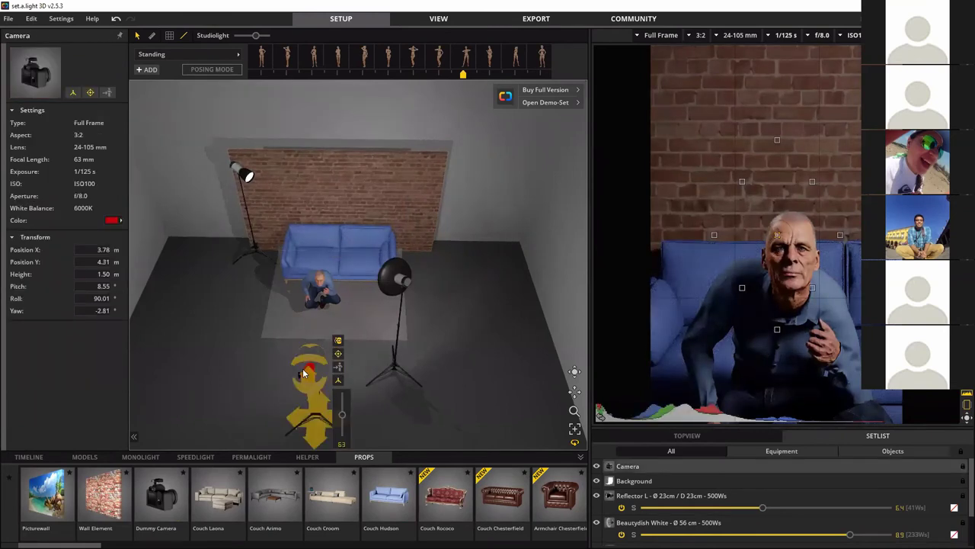
{"action": "mouse_move", "coordinate": [343, 419]}
{"action": "left_mouse_down"}
{"action": "mouse_move", "coordinate": [342, 436]}
{"action": "mouse_move", "coordinate": [342, 414]}
{"action": "mouse_move", "coordinate": [345, 426]}
{"action": "left_mouse_up"}
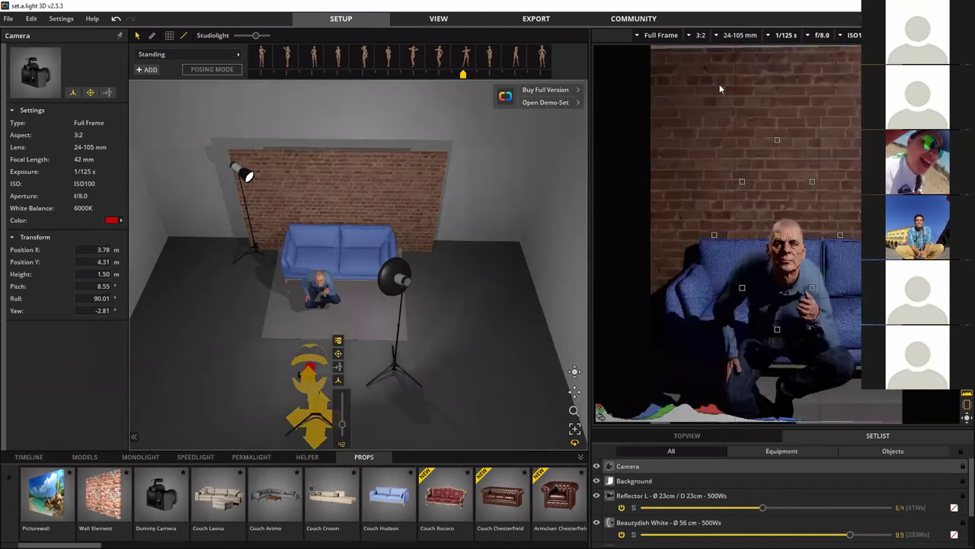
{"action": "left_click_drag", "start_coordinate": [688, 43], "coordinate": [9, 255]}
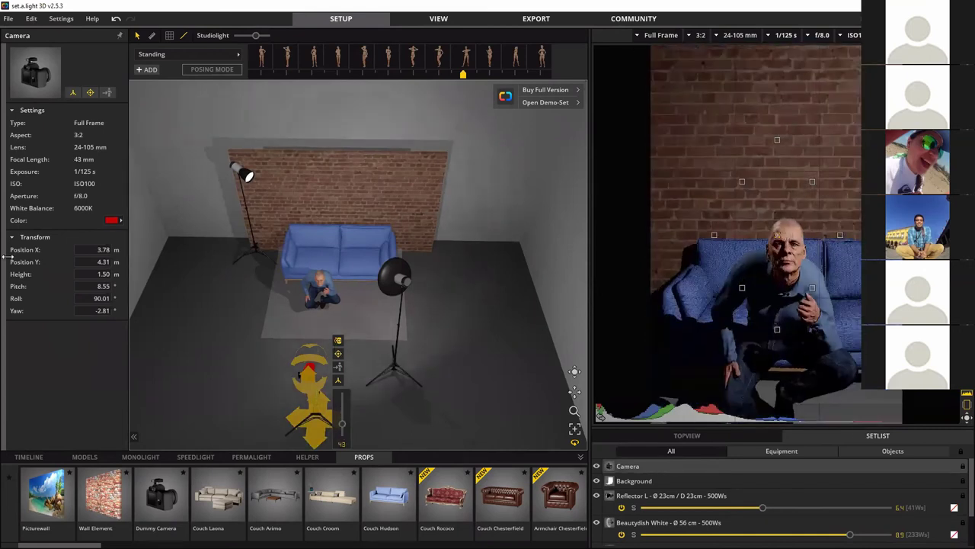
Step: Move Thomas back so that he sits on the blue couch
{"action": "left_click", "coordinate": [321, 261]}
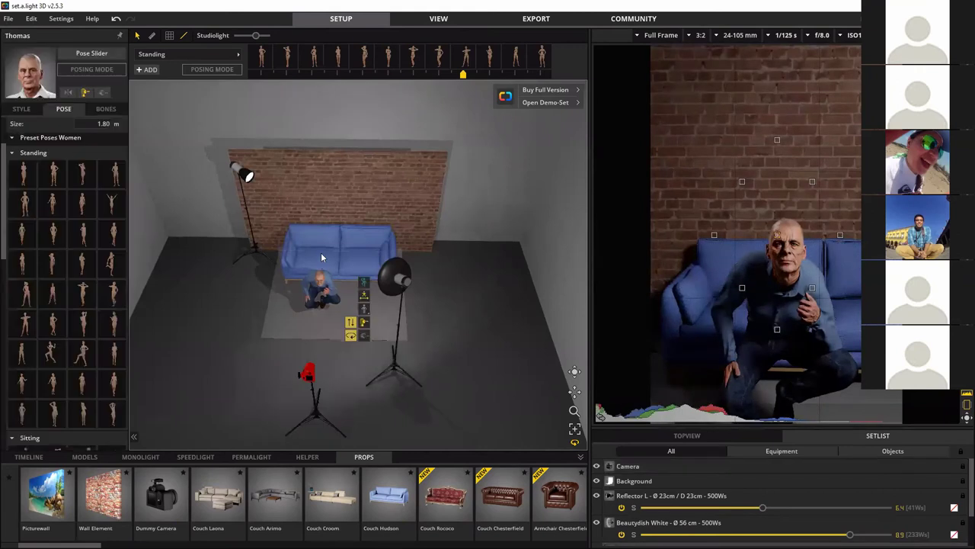
{"action": "left_click_drag", "start_coordinate": [319, 284], "coordinate": [326, 261]}
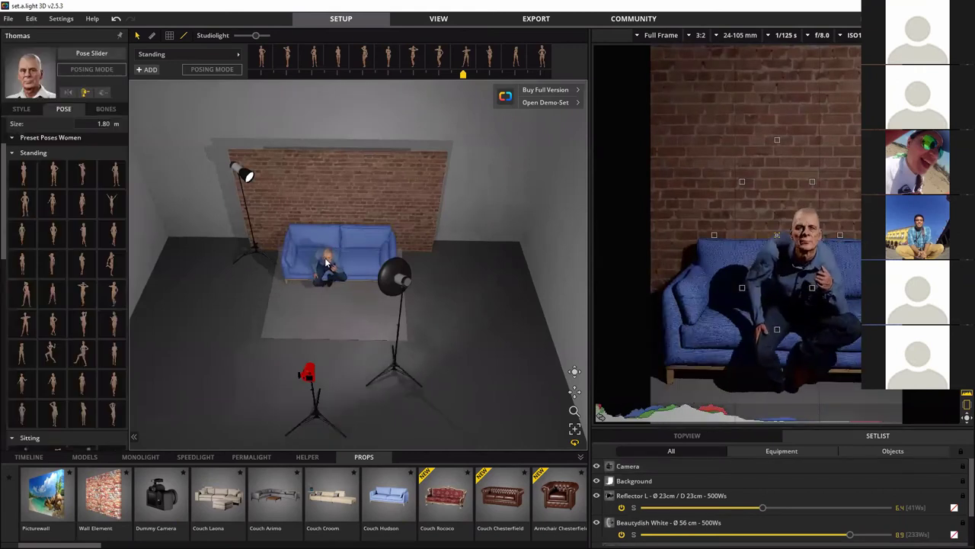
Step: Adjust Thomas's left-hand bones: increase finger fold slightly, widen the finger spread and reduce thumb fold to its minimum
{"action": "left_click", "coordinate": [106, 110]}
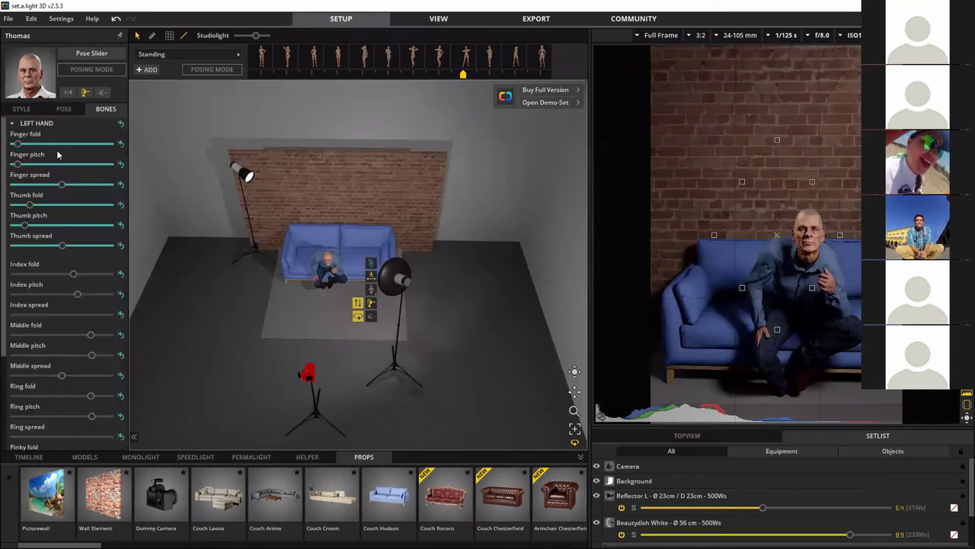
{"action": "left_click_drag", "start_coordinate": [63, 144], "coordinate": [21, 151]}
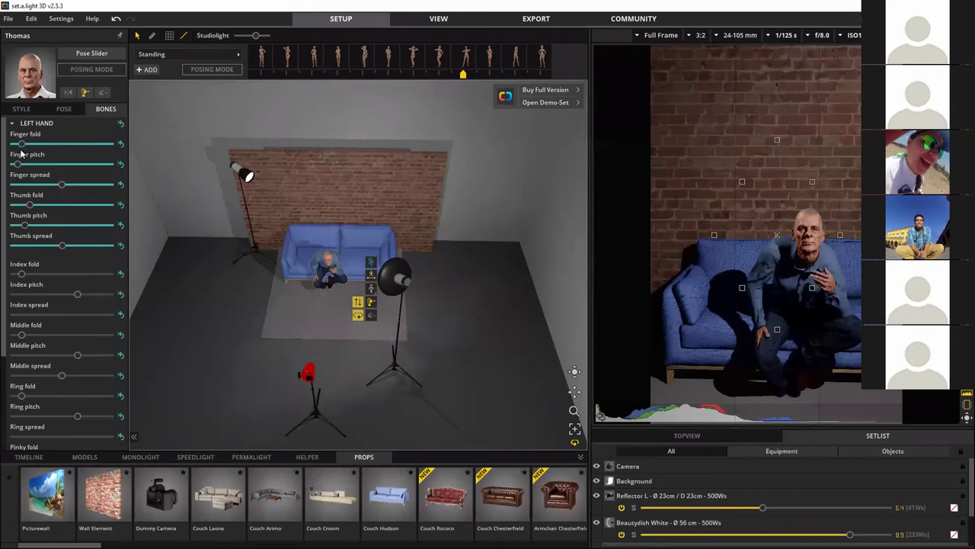
{"action": "mouse_move", "coordinate": [62, 184]}
{"action": "left_mouse_down"}
{"action": "mouse_move", "coordinate": [19, 184]}
{"action": "mouse_move", "coordinate": [84, 183]}
{"action": "left_mouse_up"}
{"action": "mouse_move", "coordinate": [28, 205]}
{"action": "left_mouse_down"}
{"action": "mouse_move", "coordinate": [66, 205]}
{"action": "mouse_move", "coordinate": [13, 205]}
{"action": "left_mouse_up"}
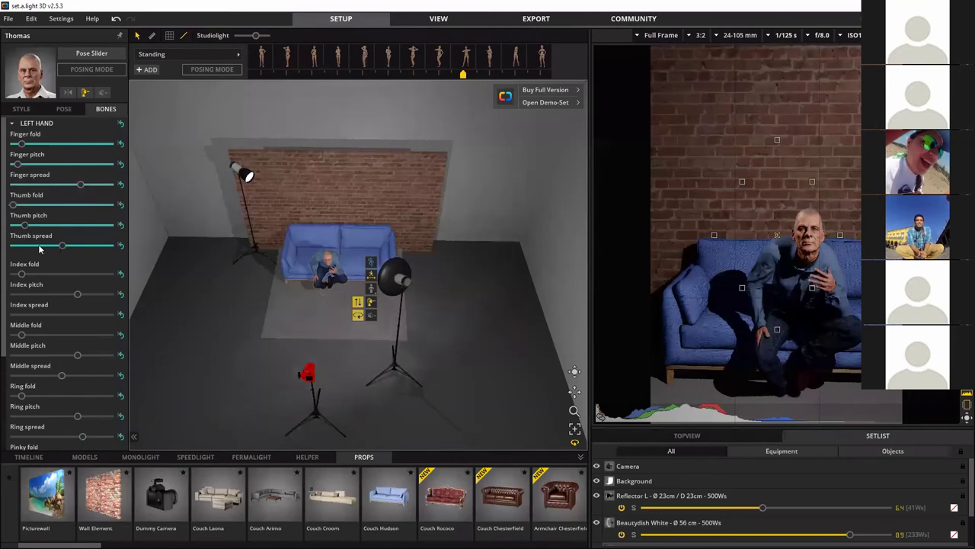
Step: Mirror Thomas's pose and rotate his eyes towards the camera
{"action": "left_click", "coordinate": [69, 92]}
{"action": "left_click", "coordinate": [68, 92]}
{"action": "left_click", "coordinate": [68, 92]}
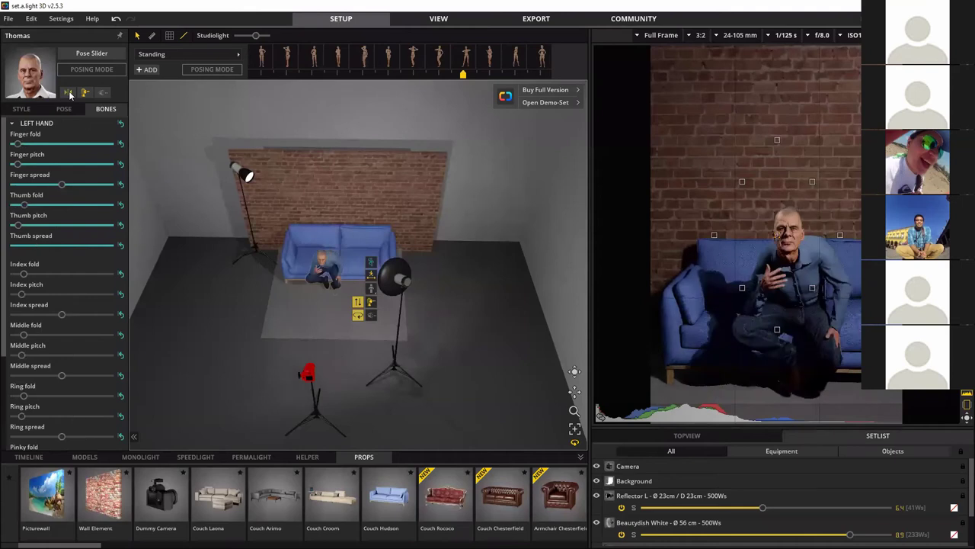
{"action": "left_click", "coordinate": [68, 92]}
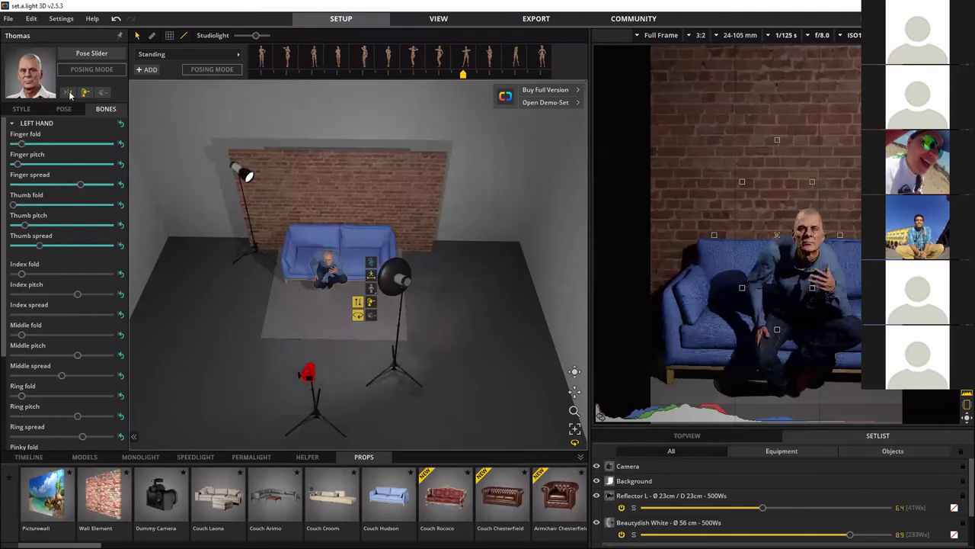
{"action": "left_click", "coordinate": [85, 94]}
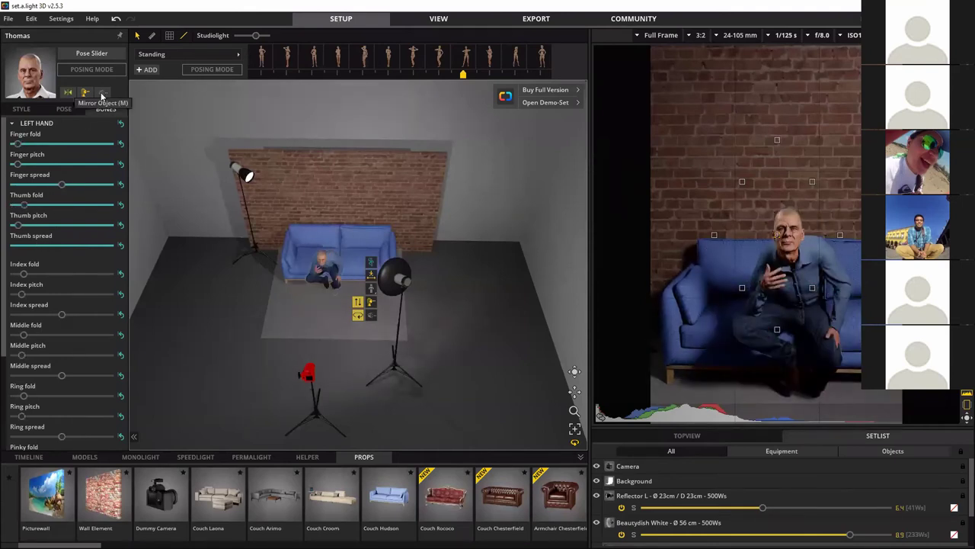
{"action": "left_click", "coordinate": [103, 94]}
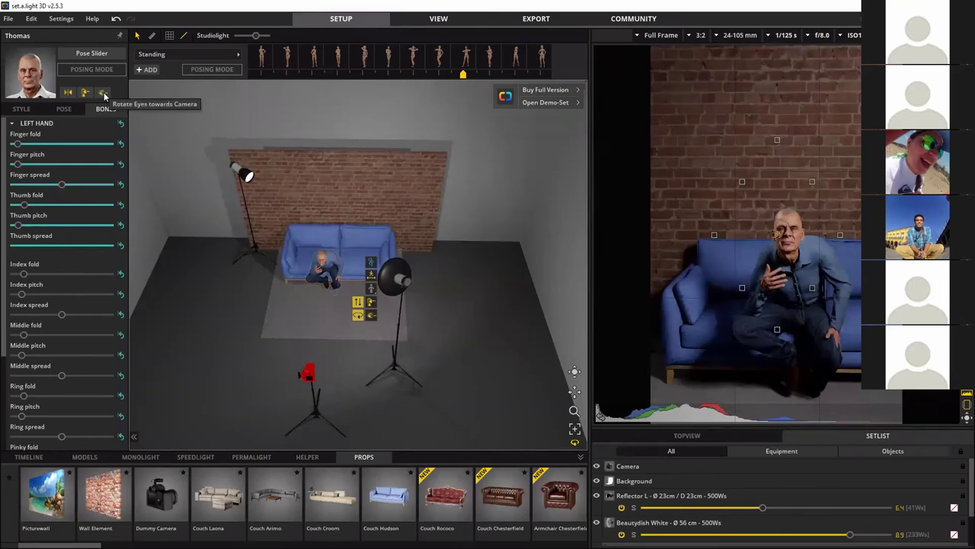
Step: Style Thomas with the red cap and the dark suit outfit
{"action": "scroll", "coordinate": [76, 305], "scroll_direction": "down", "scroll_amount": 4}
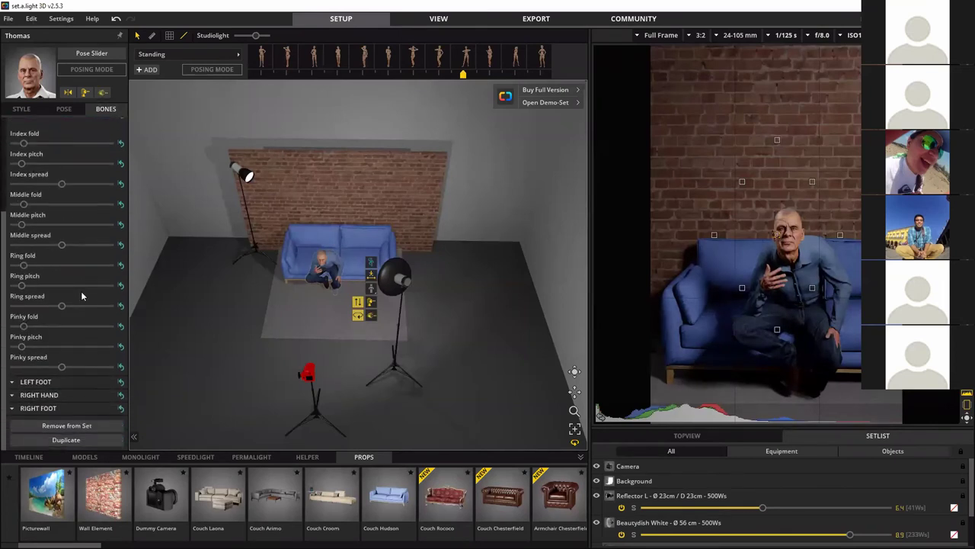
{"action": "left_click", "coordinate": [61, 109]}
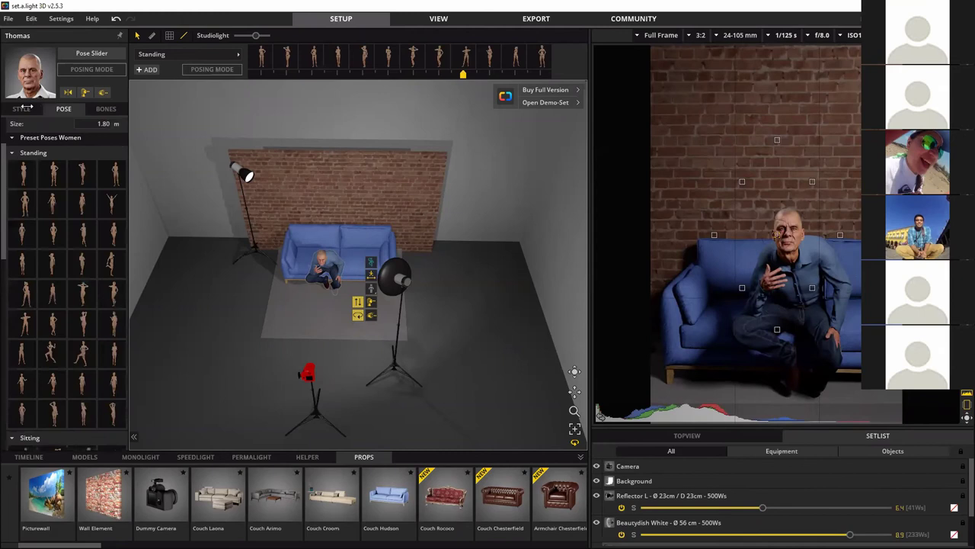
{"action": "left_click", "coordinate": [23, 109]}
{"action": "left_click", "coordinate": [65, 110]}
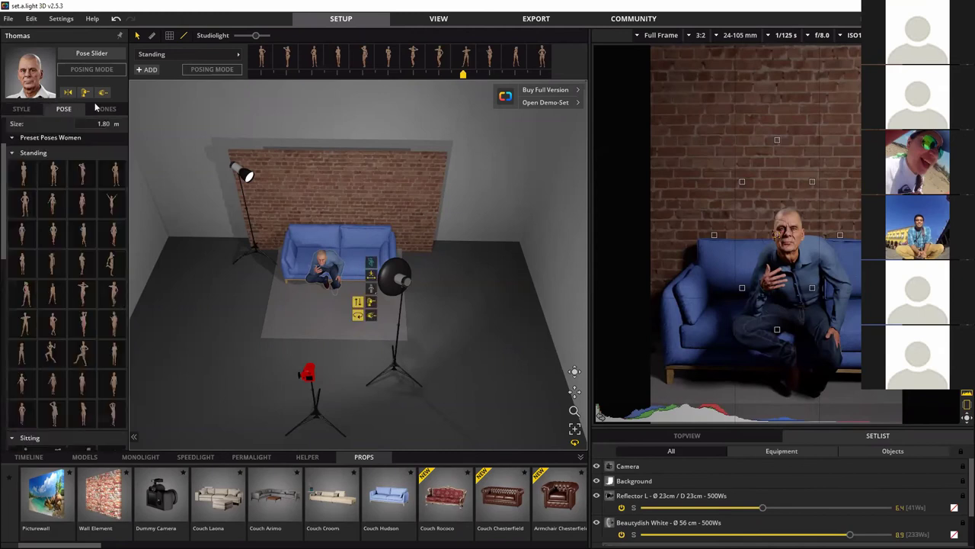
{"action": "left_click", "coordinate": [17, 110]}
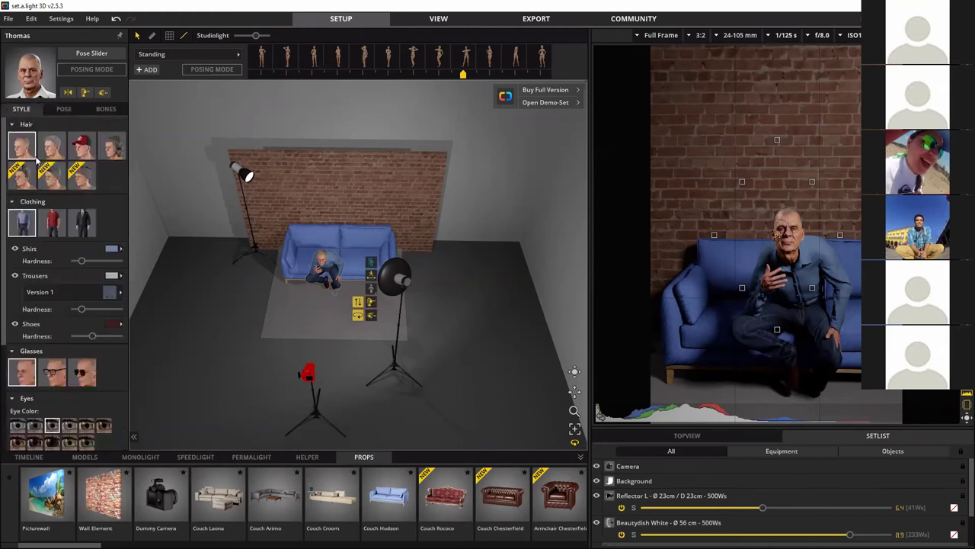
{"action": "left_click", "coordinate": [84, 148]}
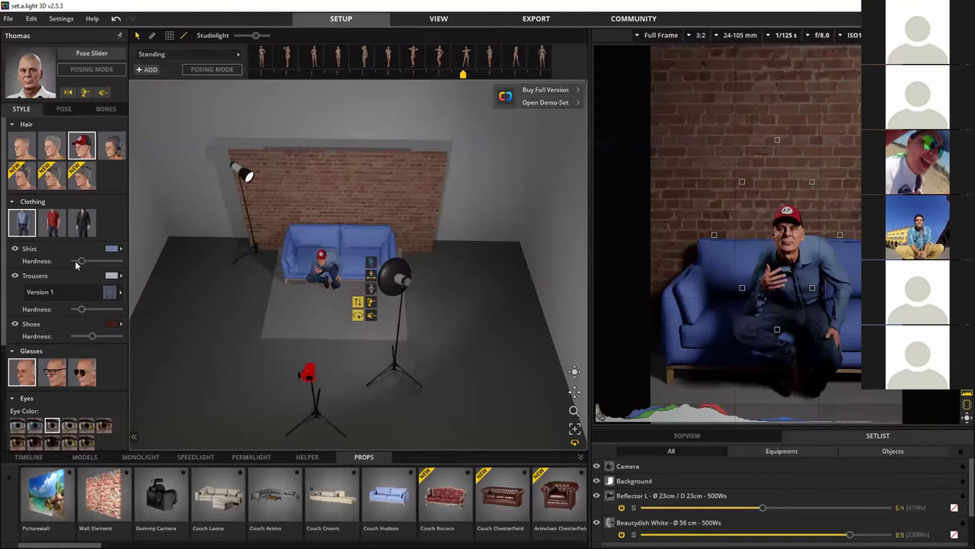
{"action": "left_click", "coordinate": [85, 233]}
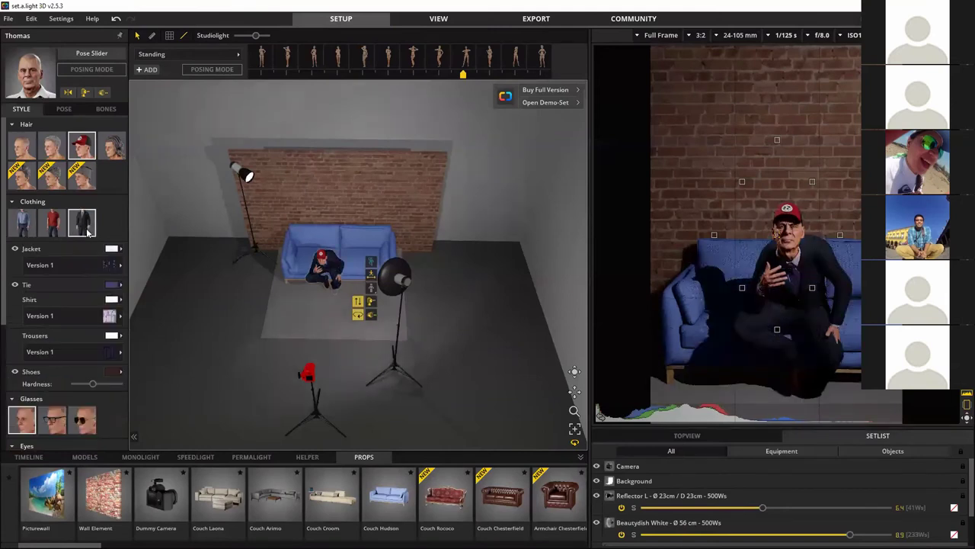
Step: Give Thomas the sunglasses, and lower his skin hardness slightly while raising the skin tone to about two thirds
{"action": "scroll", "coordinate": [67, 345], "scroll_direction": "down", "scroll_amount": 3}
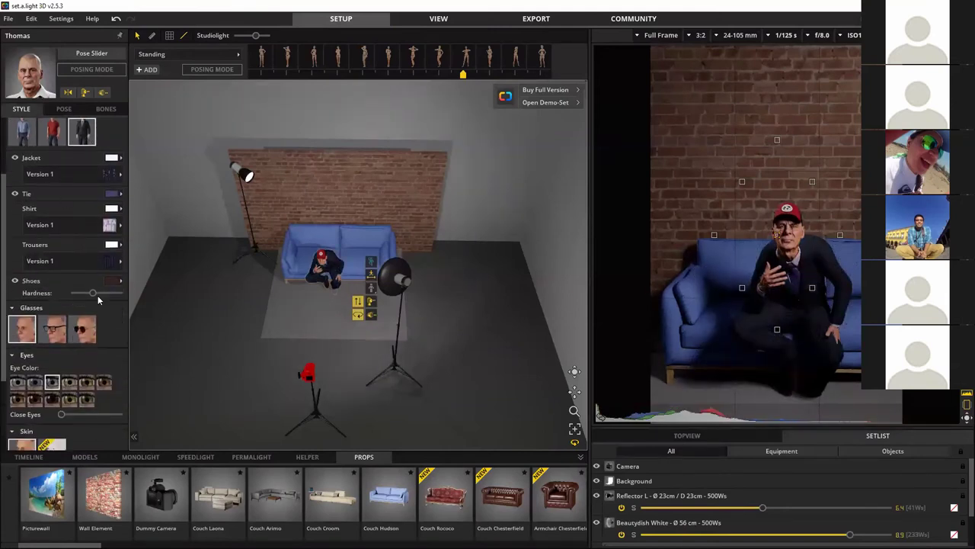
{"action": "scroll", "coordinate": [98, 299], "scroll_direction": "down", "scroll_amount": 2}
{"action": "left_click", "coordinate": [79, 272]}
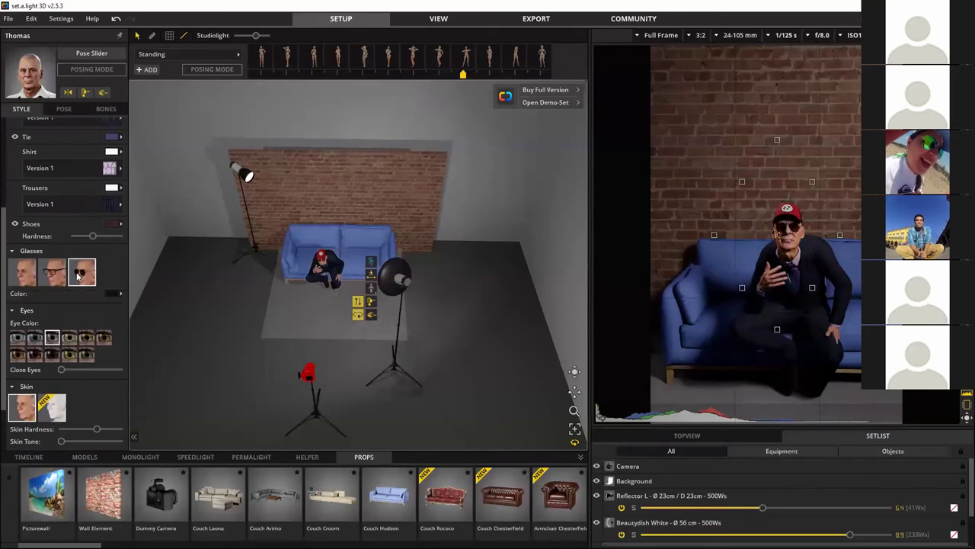
{"action": "scroll", "coordinate": [104, 383], "scroll_direction": "down", "scroll_amount": 2}
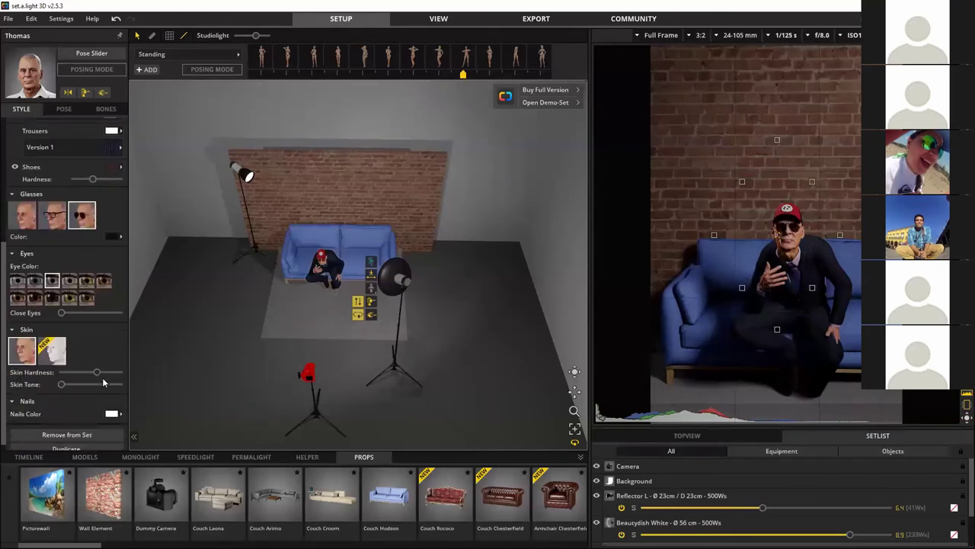
{"action": "mouse_move", "coordinate": [72, 363]}
{"action": "left_mouse_down"}
{"action": "mouse_move", "coordinate": [114, 370]}
{"action": "mouse_move", "coordinate": [46, 368]}
{"action": "mouse_move", "coordinate": [98, 375]}
{"action": "mouse_move", "coordinate": [111, 363]}
{"action": "mouse_move", "coordinate": [88, 362]}
{"action": "left_mouse_up"}
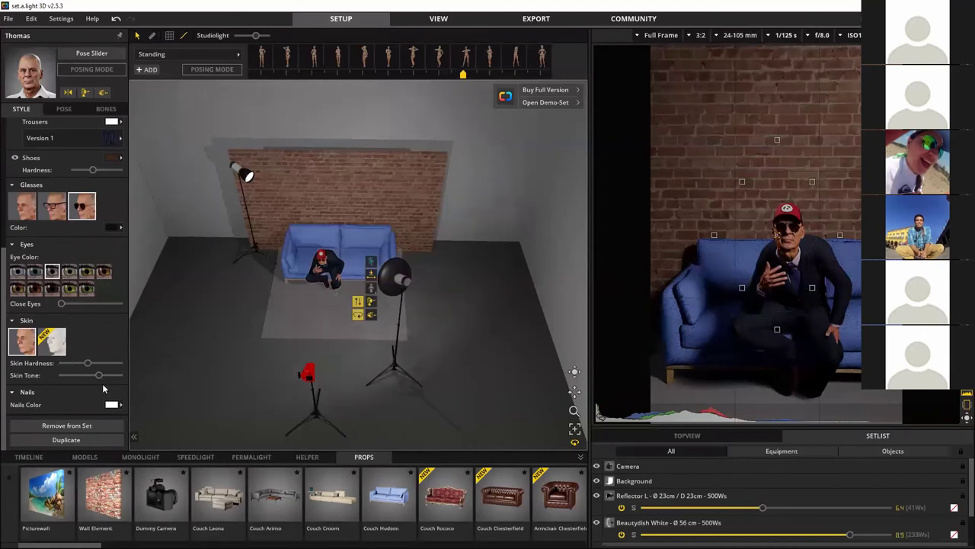
Step: Apply the third men's standing preset pose to Thomas
{"action": "scroll", "coordinate": [103, 385], "scroll_direction": "up", "scroll_amount": 5}
{"action": "left_click", "coordinate": [327, 262]}
{"action": "left_click", "coordinate": [321, 260]}
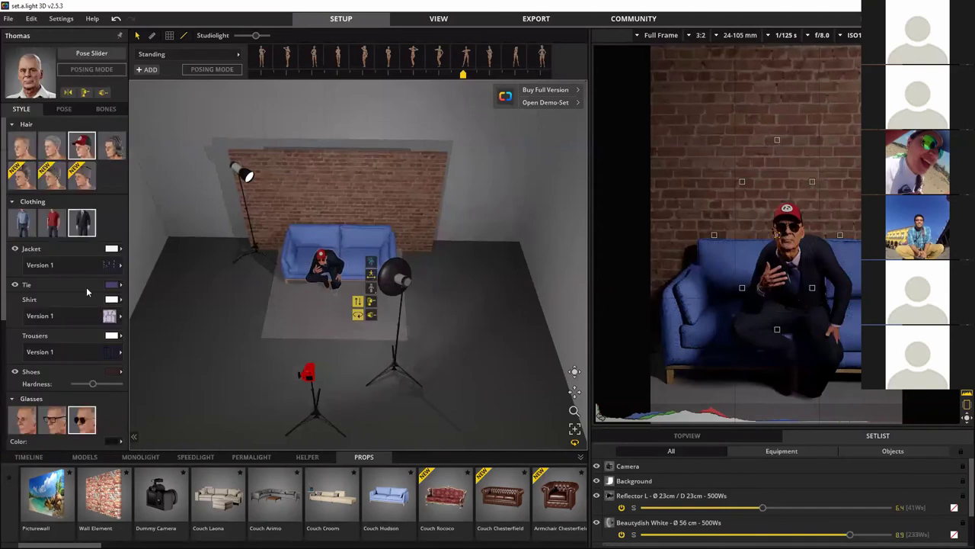
{"action": "left_click", "coordinate": [64, 108]}
{"action": "scroll", "coordinate": [80, 258], "scroll_direction": "down", "scroll_amount": 5}
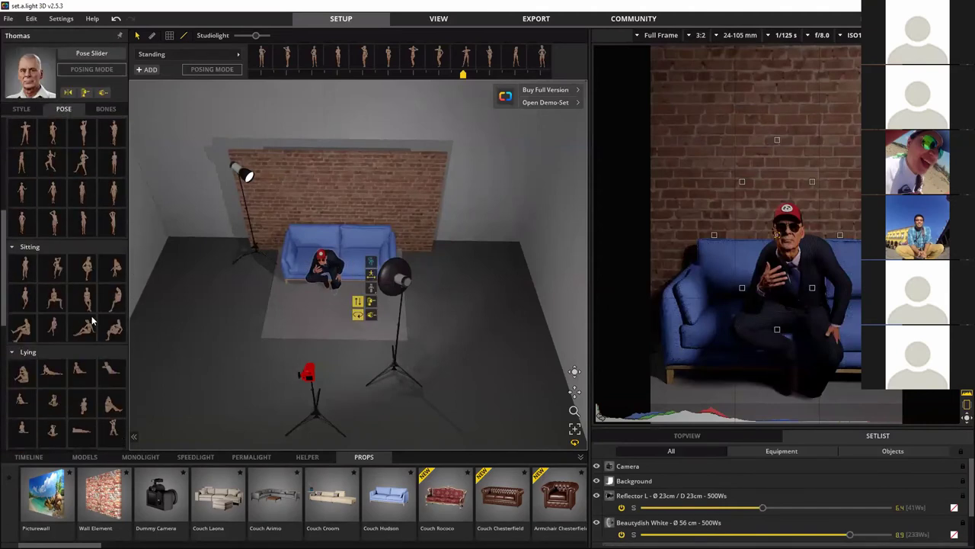
{"action": "scroll", "coordinate": [84, 363], "scroll_direction": "down", "scroll_amount": 6}
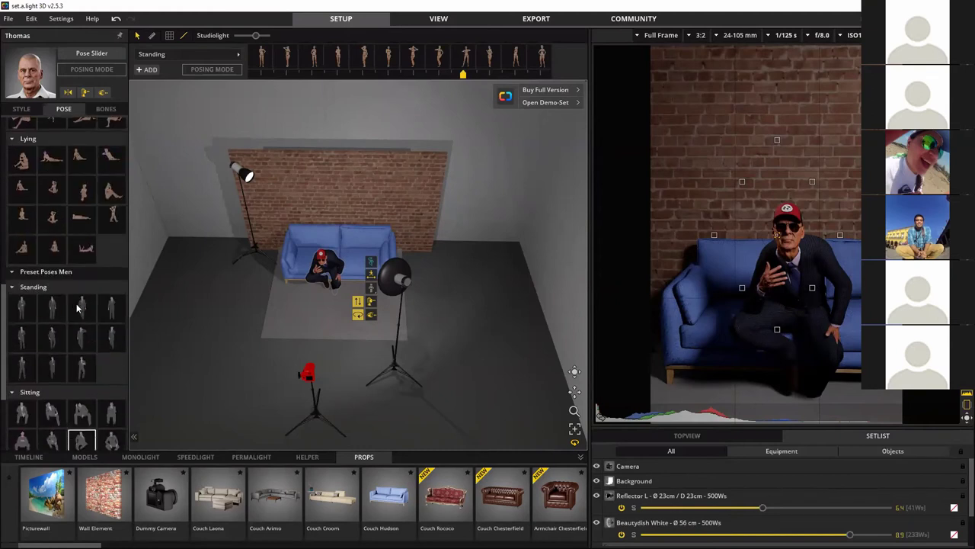
{"action": "left_click", "coordinate": [81, 307]}
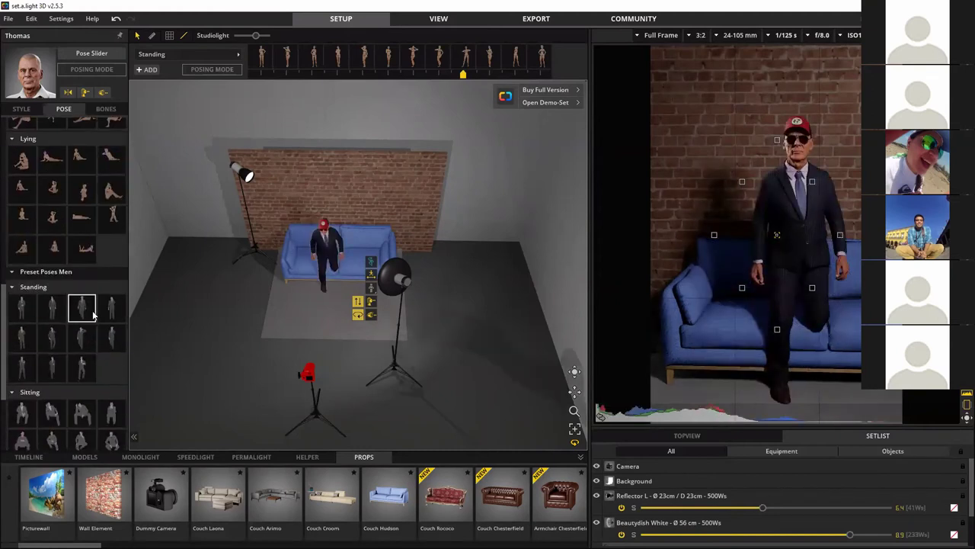
Step: Enter posing mode with individual joint control and raise Thomas's left arm out to about shoulder height
{"action": "scroll", "coordinate": [107, 135], "scroll_direction": "up", "scroll_amount": 2}
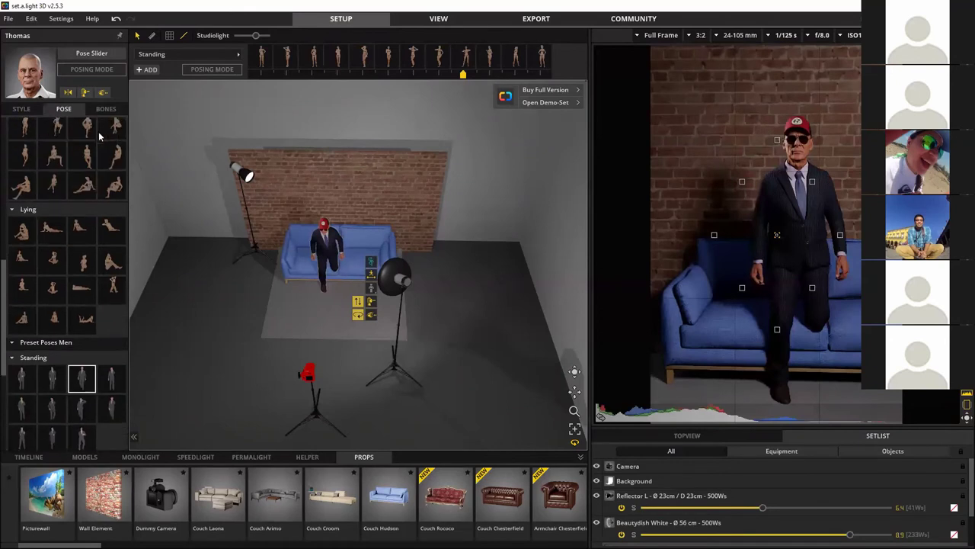
{"action": "left_click", "coordinate": [107, 70]}
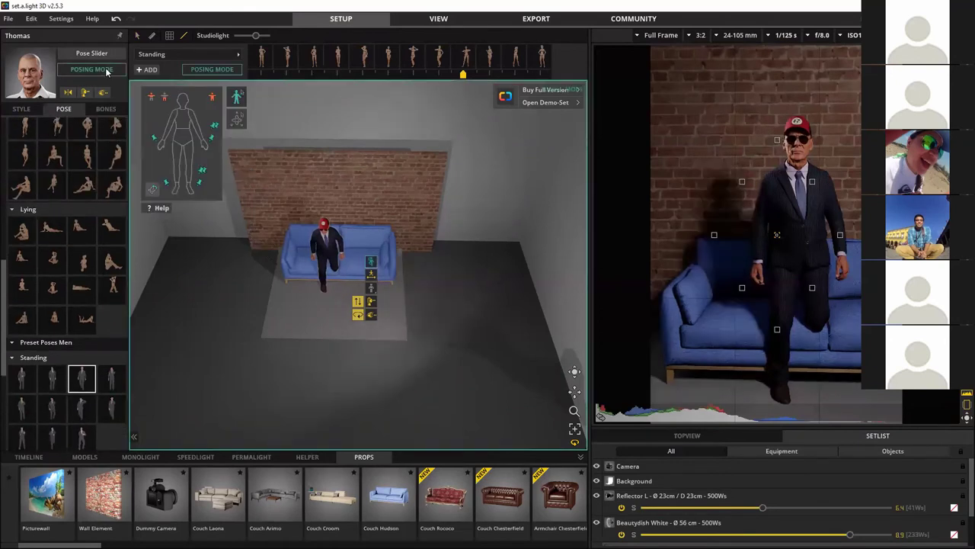
{"action": "left_click", "coordinate": [239, 120]}
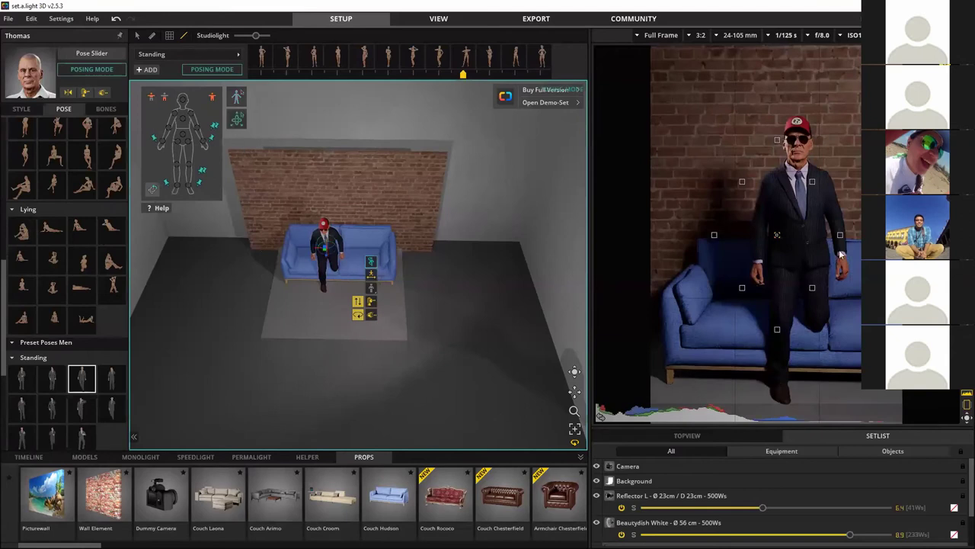
{"action": "scroll", "coordinate": [380, 303], "scroll_direction": "up", "scroll_amount": 6}
{"action": "right_click_drag", "start_coordinate": [427, 291], "coordinate": [294, 285]}
{"action": "left_click_drag", "start_coordinate": [204, 251], "coordinate": [345, 181]}
{"action": "left_click", "coordinate": [268, 177]}
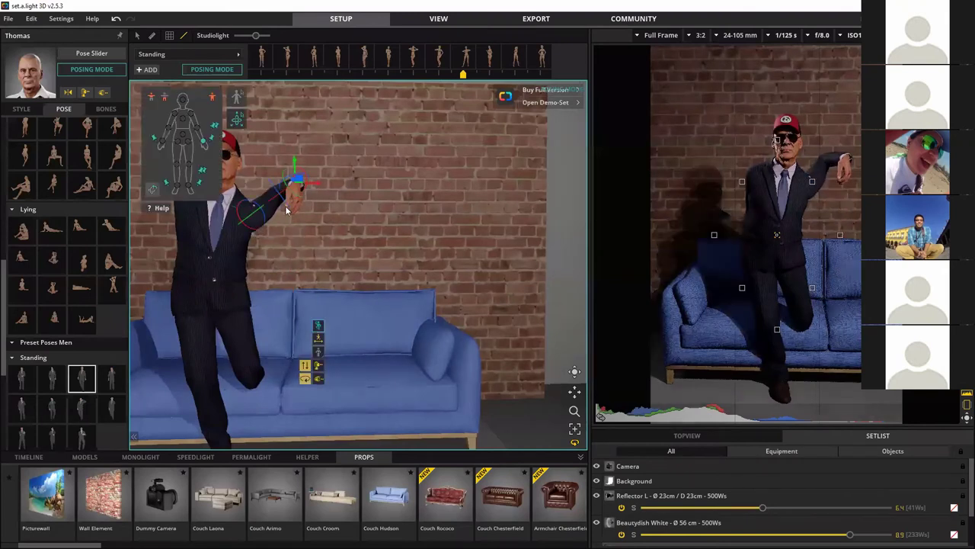
{"action": "left_click_drag", "start_coordinate": [281, 188], "coordinate": [279, 188]}
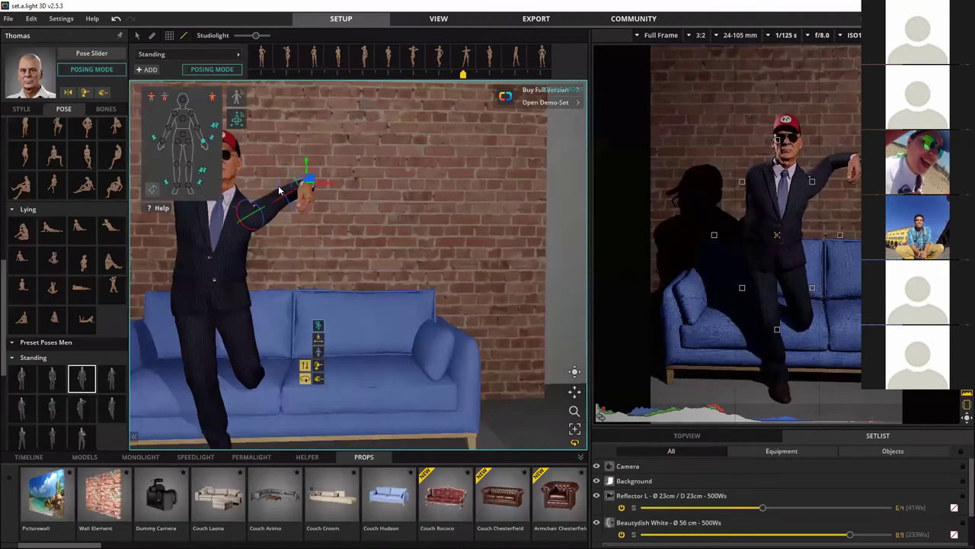
Step: Rotate Thomas's left upper arm and forearm so the arm reaches out sideways, correcting it from the side view
{"action": "left_click", "coordinate": [257, 130]}
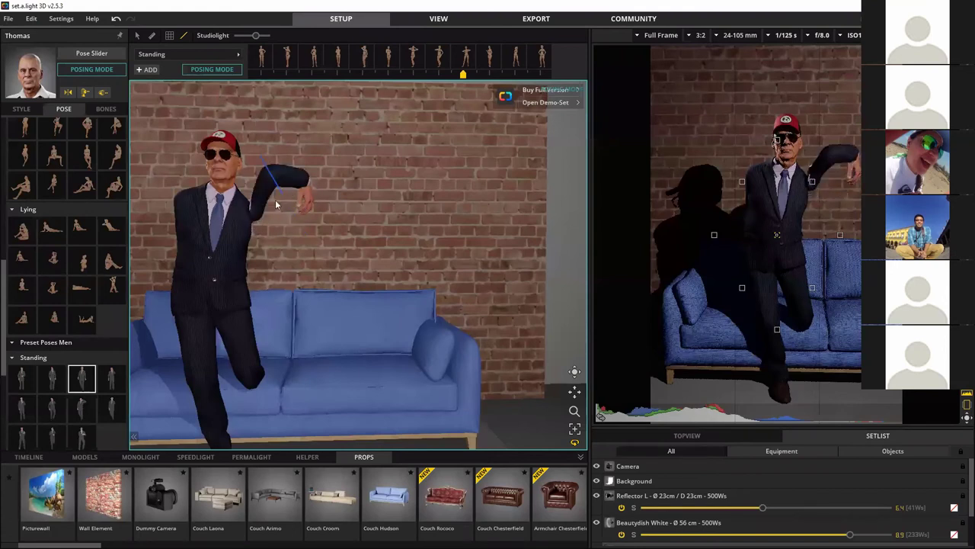
{"action": "left_click", "coordinate": [253, 243]}
{"action": "scroll", "coordinate": [248, 255], "scroll_direction": "down", "scroll_amount": 2}
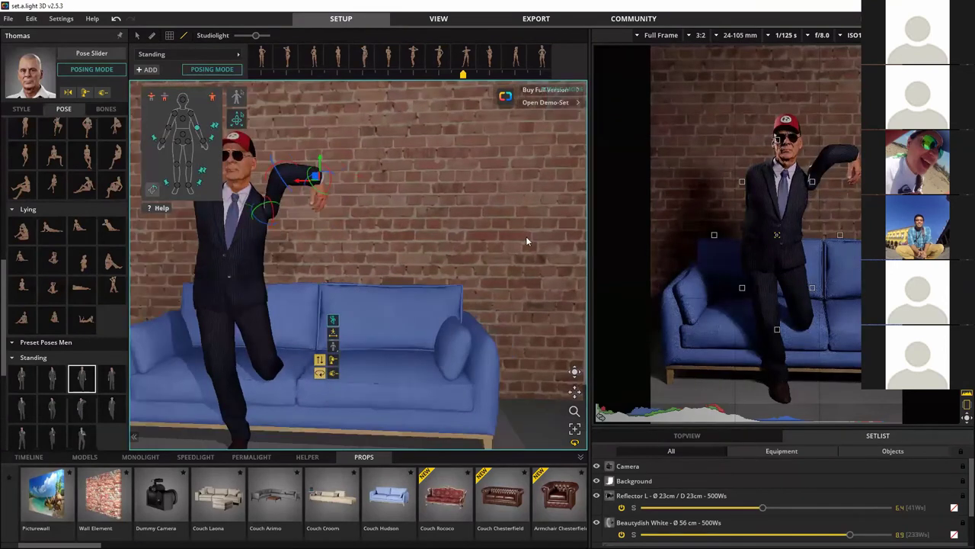
{"action": "right_click_drag", "start_coordinate": [473, 233], "coordinate": [498, 176]}
{"action": "left_click_drag", "start_coordinate": [575, 173], "coordinate": [300, 115]}
{"action": "left_click", "coordinate": [336, 185]}
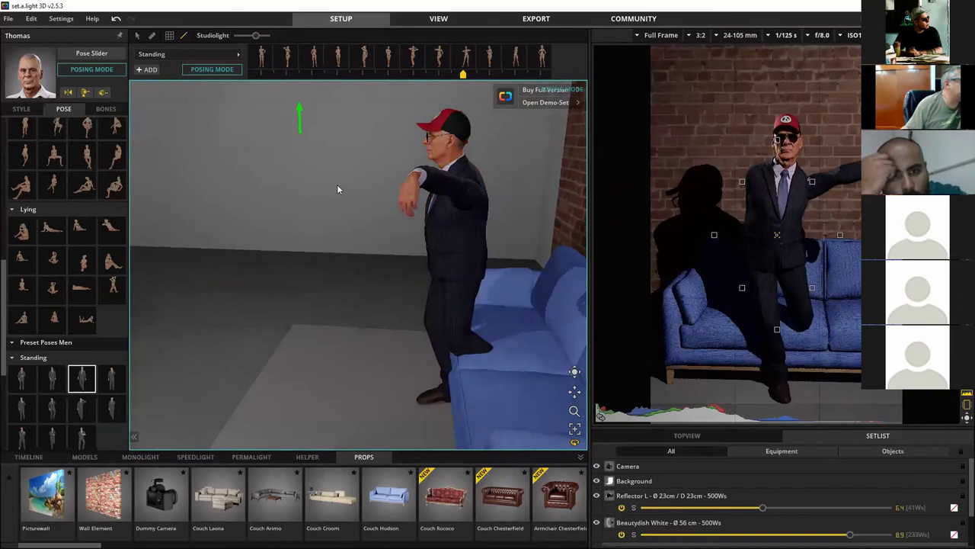
{"action": "left_click", "coordinate": [307, 191]}
{"action": "left_click_drag", "start_coordinate": [307, 178], "coordinate": [233, 98]}
Step: Switch to whole-body posing, extend Thomas's left arm outward and lift his left thigh with the knee bent
{"action": "left_click", "coordinate": [389, 216]}
{"action": "left_click_drag", "start_coordinate": [371, 198], "coordinate": [425, 252]}
{"action": "left_click_drag", "start_coordinate": [414, 167], "coordinate": [446, 142]}
{"action": "left_click", "coordinate": [447, 143]}
{"action": "left_click_drag", "start_coordinate": [454, 336], "coordinate": [510, 326]}
{"action": "left_click_drag", "start_coordinate": [432, 324], "coordinate": [412, 311]}
{"action": "left_click_drag", "start_coordinate": [435, 392], "coordinate": [343, 372]}
{"action": "mouse_move", "coordinate": [300, 292]}
{"action": "left_mouse_down"}
{"action": "mouse_move", "coordinate": [462, 291]}
{"action": "mouse_move", "coordinate": [297, 285]}
{"action": "left_mouse_up"}
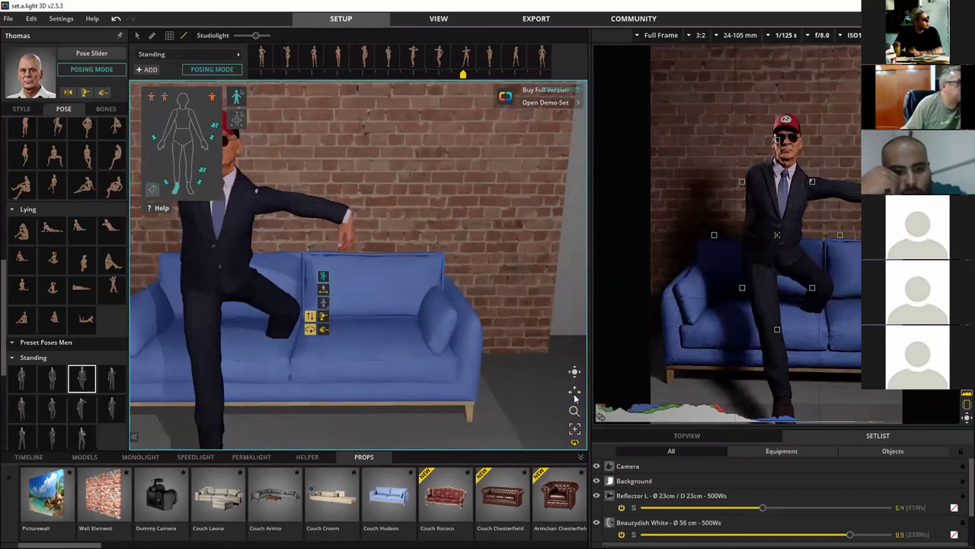
Step: Pull Thomas's right foot up and out to the side above the couch, and raise his right hand to shoulder height
{"action": "left_click_drag", "start_coordinate": [581, 394], "coordinate": [598, 394]}
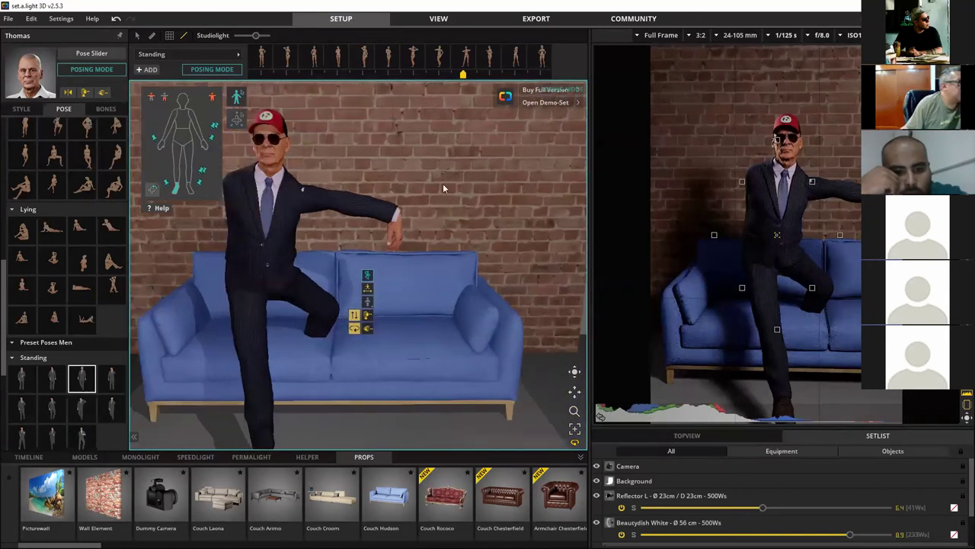
{"action": "middle_click_drag", "start_coordinate": [414, 133], "coordinate": [424, 132]}
{"action": "middle_click_drag", "start_coordinate": [327, 348], "coordinate": [421, 340]}
{"action": "left_click", "coordinate": [408, 144]}
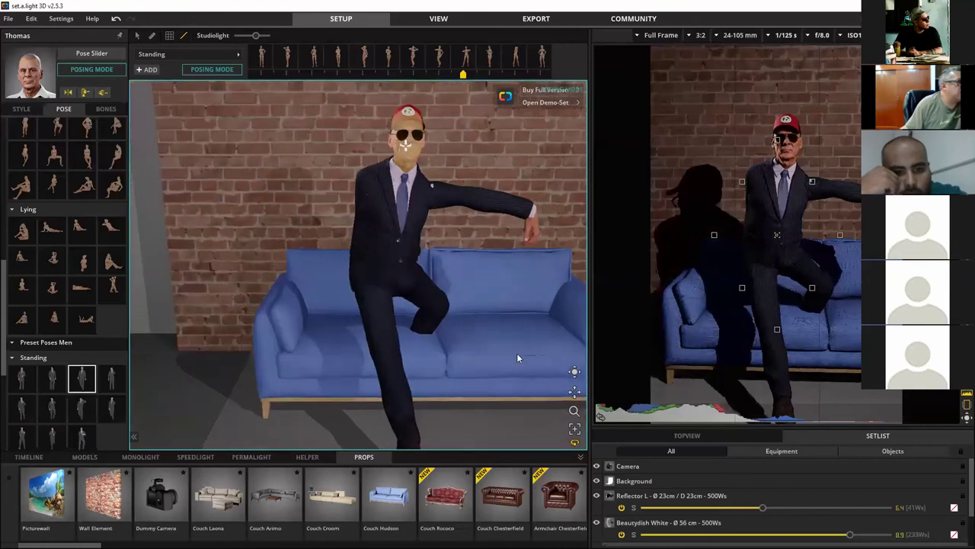
{"action": "left_click", "coordinate": [373, 304]}
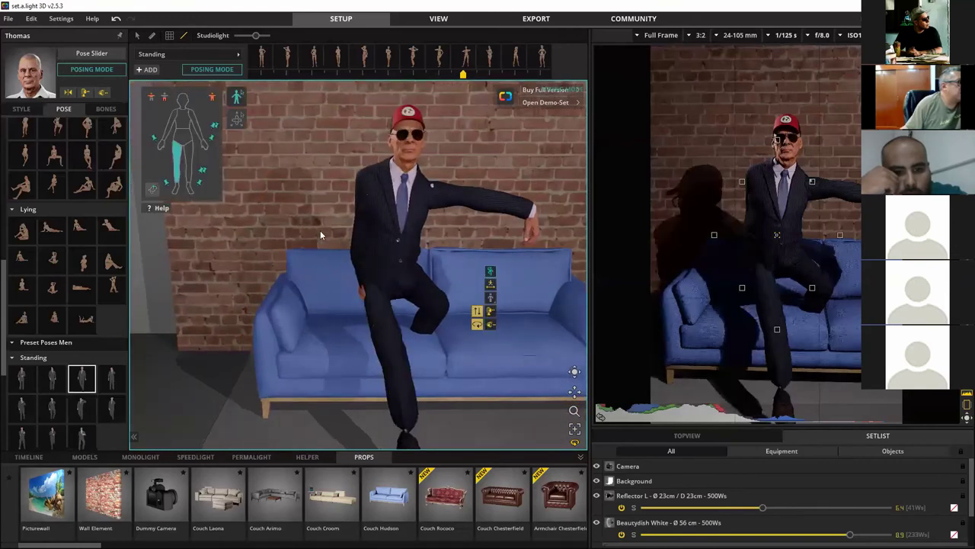
{"action": "left_click_drag", "start_coordinate": [403, 441], "coordinate": [328, 228]}
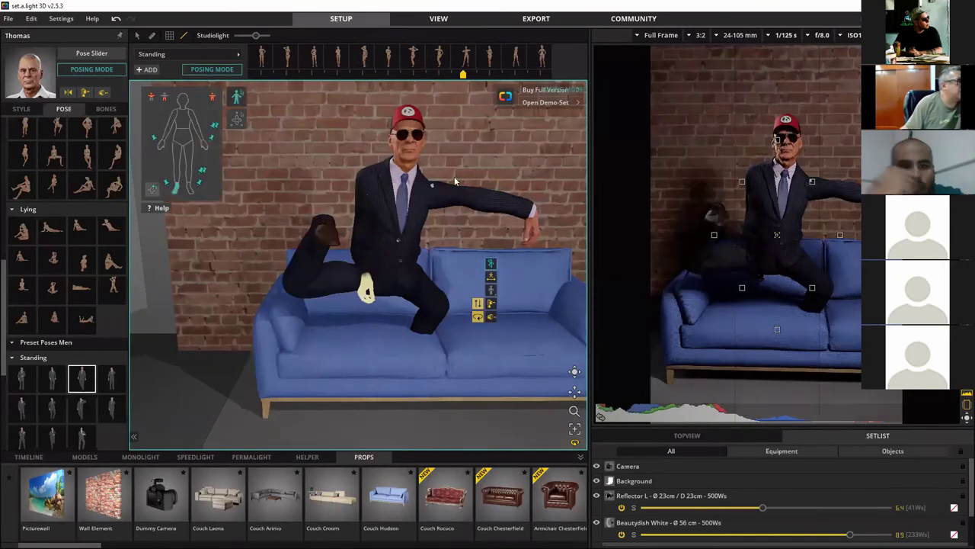
{"action": "left_click_drag", "start_coordinate": [366, 288], "coordinate": [293, 175]}
Step: Shift Thomas's hips sideways towards the far end of the couch and pull his left foot onto the seat
{"action": "left_click_drag", "start_coordinate": [427, 177], "coordinate": [476, 256]}
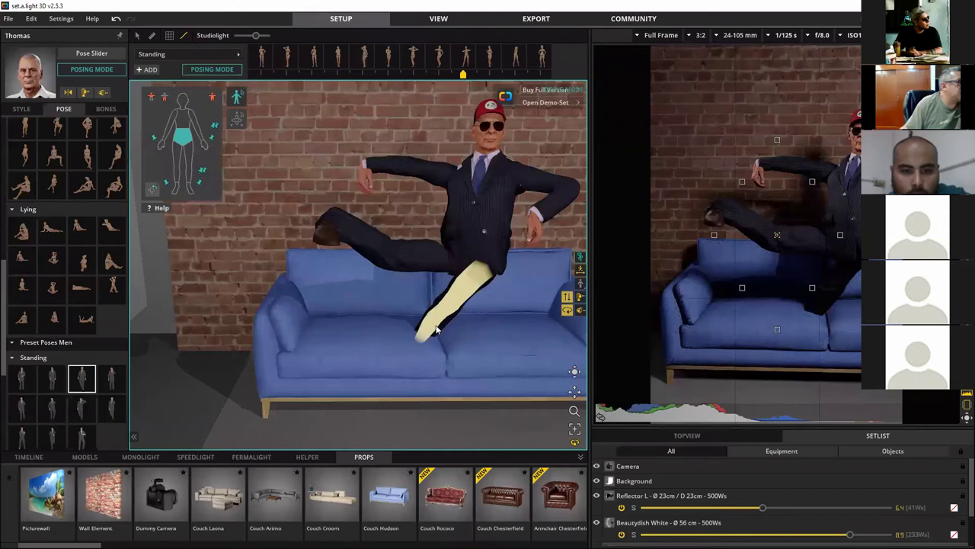
{"action": "left_click_drag", "start_coordinate": [414, 361], "coordinate": [353, 316]}
{"action": "left_click_drag", "start_coordinate": [463, 364], "coordinate": [434, 391]}
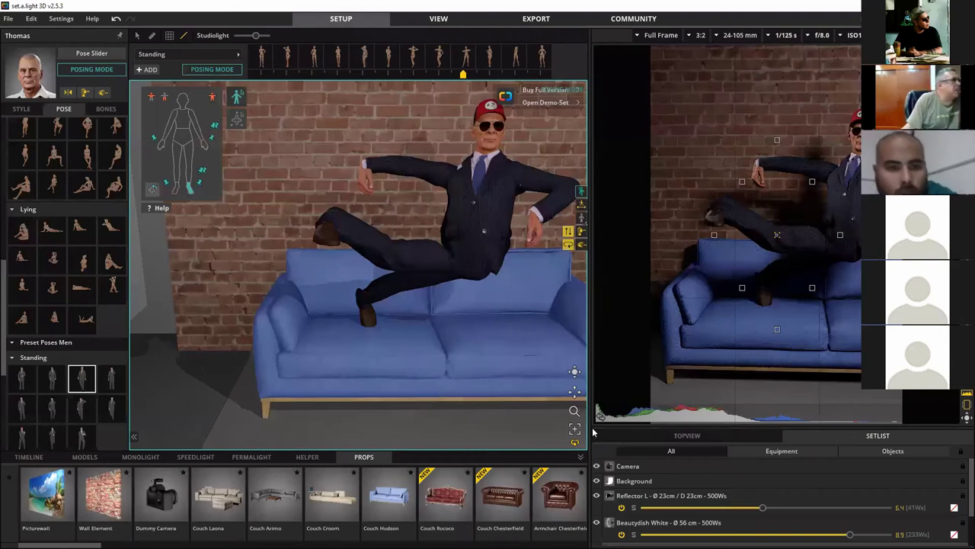
{"action": "scroll", "coordinate": [502, 396], "scroll_direction": "down", "scroll_amount": 5}
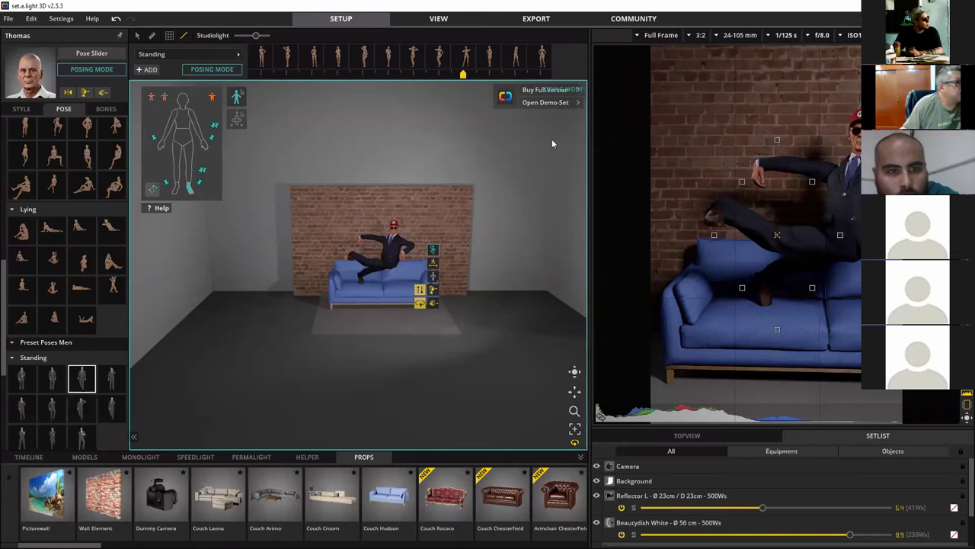
{"action": "left_click", "coordinate": [575, 431]}
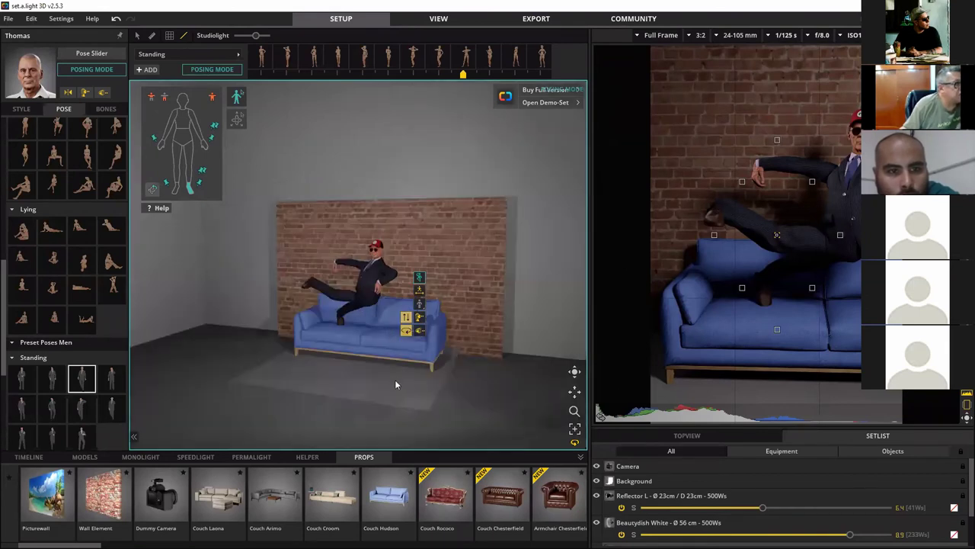
Step: Take two snapshots of the posed scene on the timeline, and look through the model, light, helper and prop libraries
{"action": "left_click", "coordinate": [31, 457]}
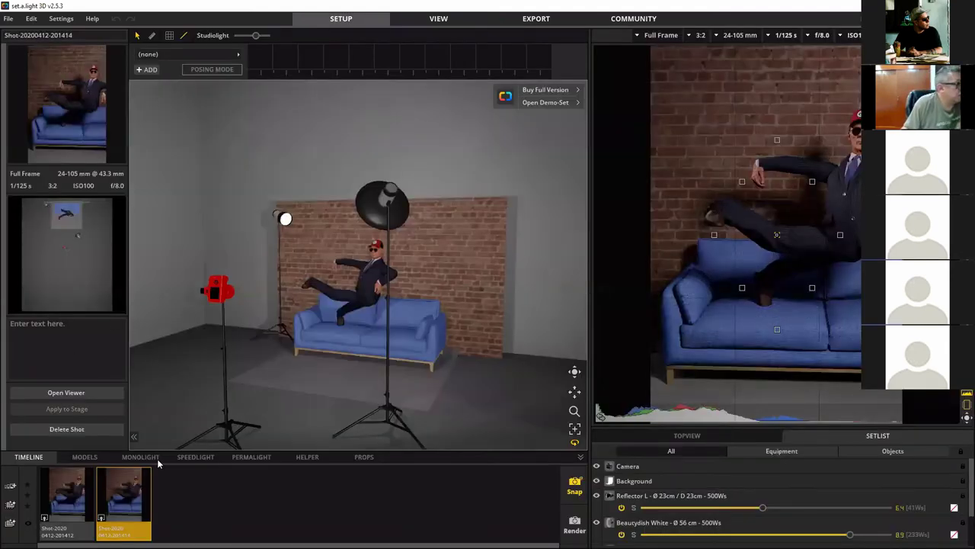
{"action": "left_click", "coordinate": [85, 457]}
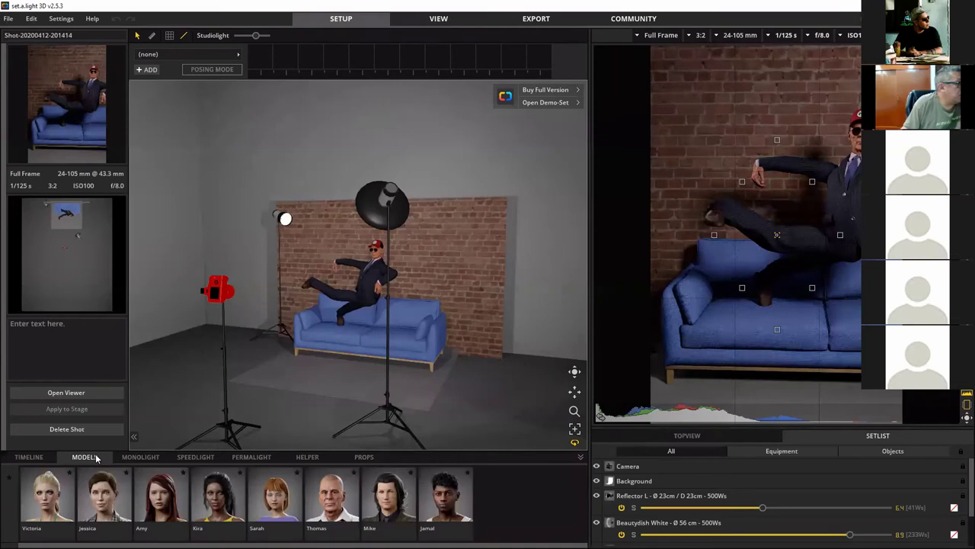
{"action": "left_click", "coordinate": [145, 457]}
{"action": "left_click", "coordinate": [251, 456]}
{"action": "left_click", "coordinate": [307, 457]}
{"action": "left_click", "coordinate": [364, 456]}
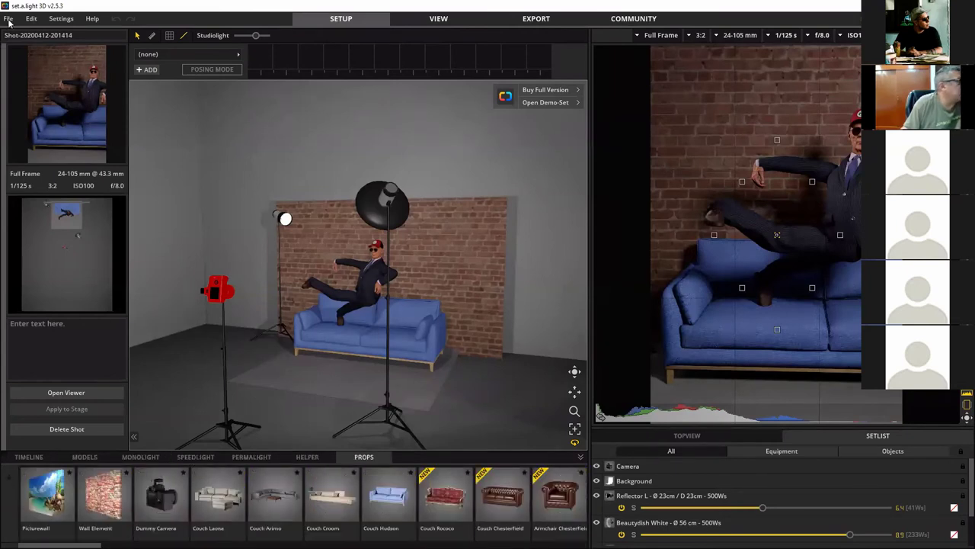
Step: Create a new project with the Medium Room shooting
{"action": "left_click", "coordinate": [9, 19]}
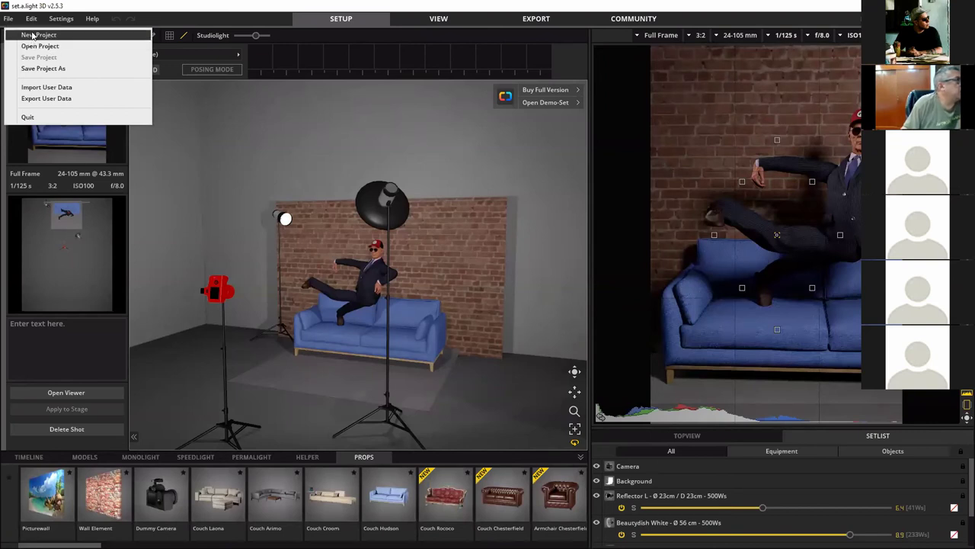
{"action": "left_click", "coordinate": [35, 35]}
{"action": "left_click", "coordinate": [553, 304]}
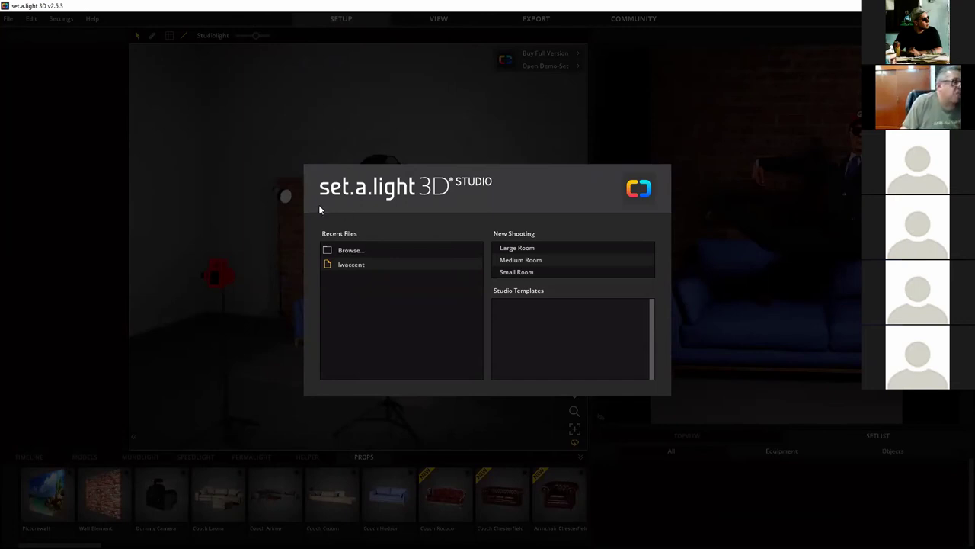
{"action": "left_click", "coordinate": [525, 259]}
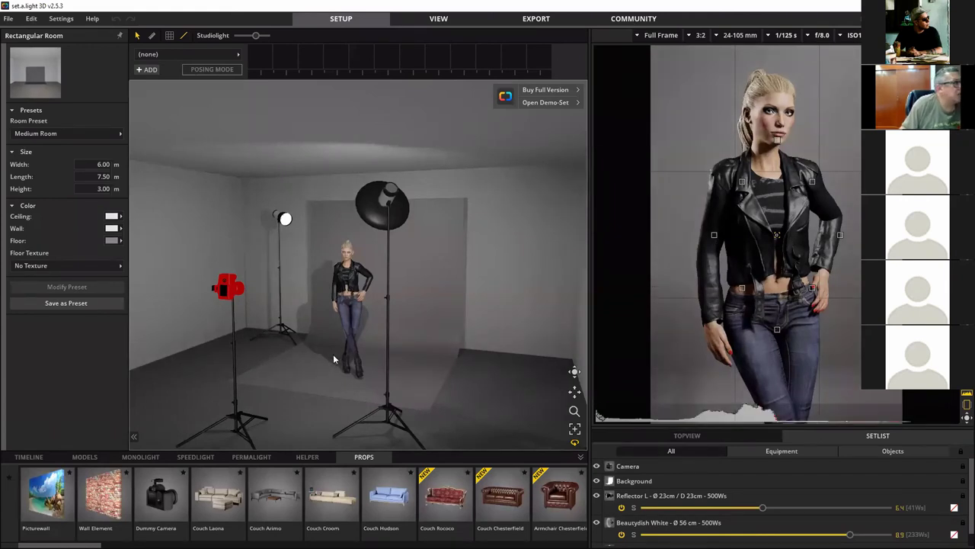
Step: Dress Victoria in the green strapless jumpsuit and give her the hairstyle with the wide-brimmed hat
{"action": "left_click", "coordinate": [358, 303]}
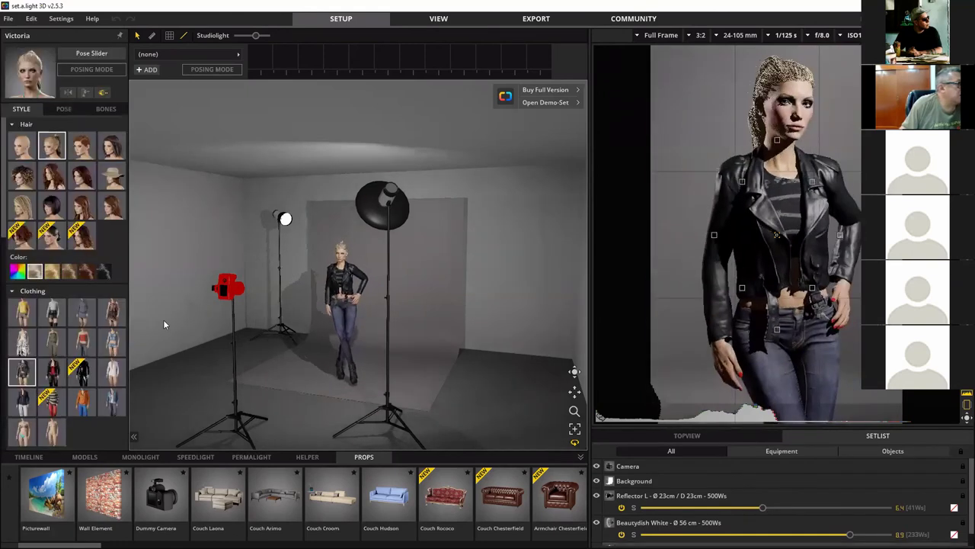
{"action": "left_click_drag", "start_coordinate": [48, 339], "coordinate": [382, 397]}
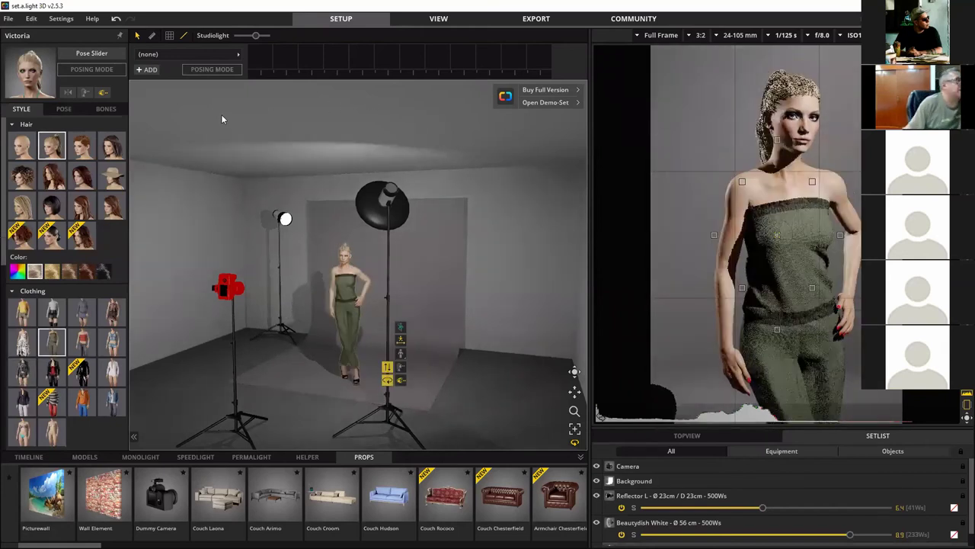
{"action": "left_click", "coordinate": [35, 18]}
{"action": "left_click", "coordinate": [34, 19]}
{"action": "left_click", "coordinate": [32, 18]}
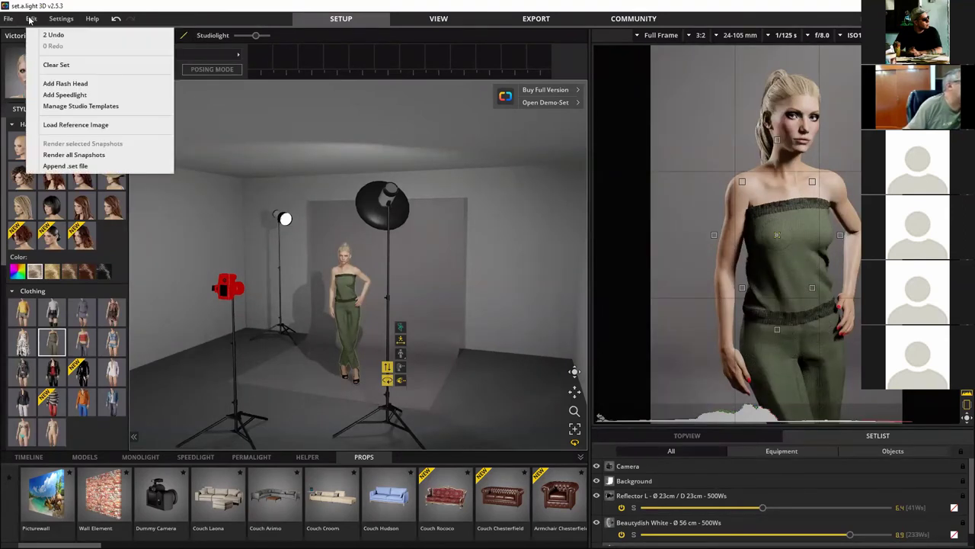
{"action": "left_click", "coordinate": [10, 21]}
{"action": "left_click", "coordinate": [19, 19]}
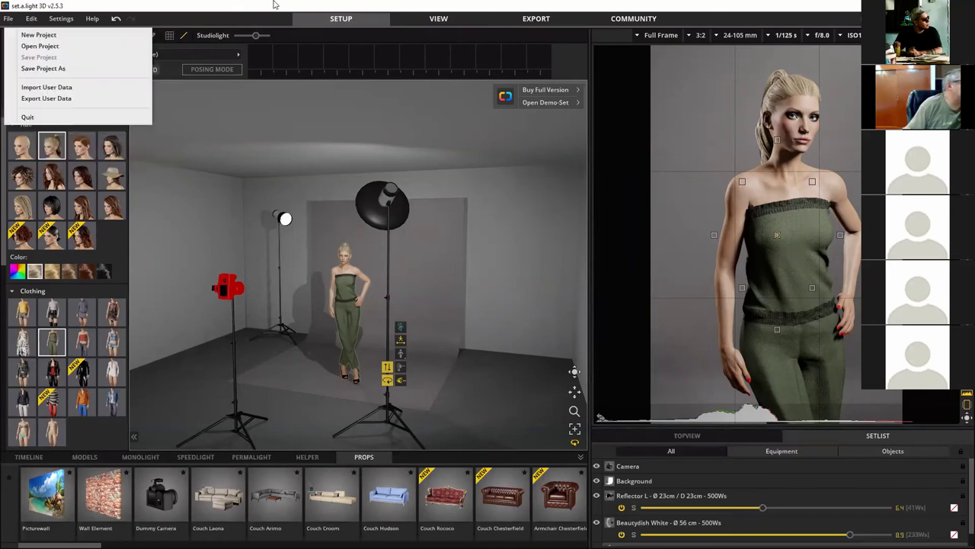
{"action": "left_click", "coordinate": [112, 176]}
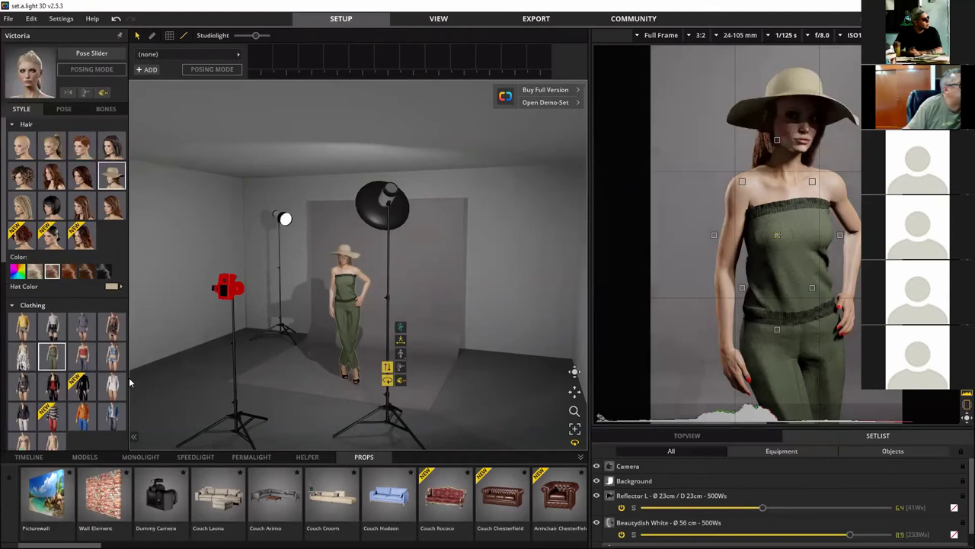
Step: Browse Victoria's further clothing options and the model, light, helper and prop libraries
{"action": "scroll", "coordinate": [101, 467], "scroll_direction": "down", "scroll_amount": 4}
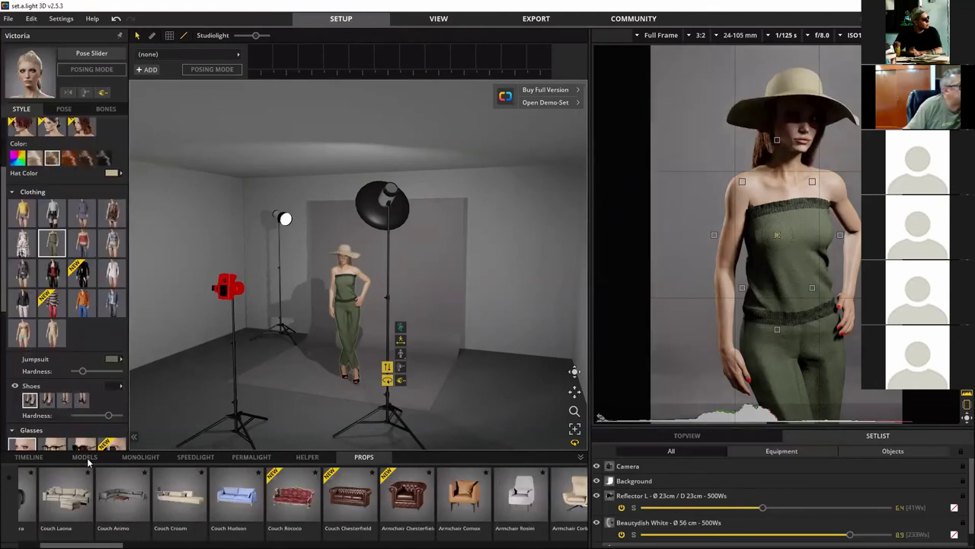
{"action": "left_click", "coordinate": [86, 457]}
{"action": "left_click", "coordinate": [192, 457]}
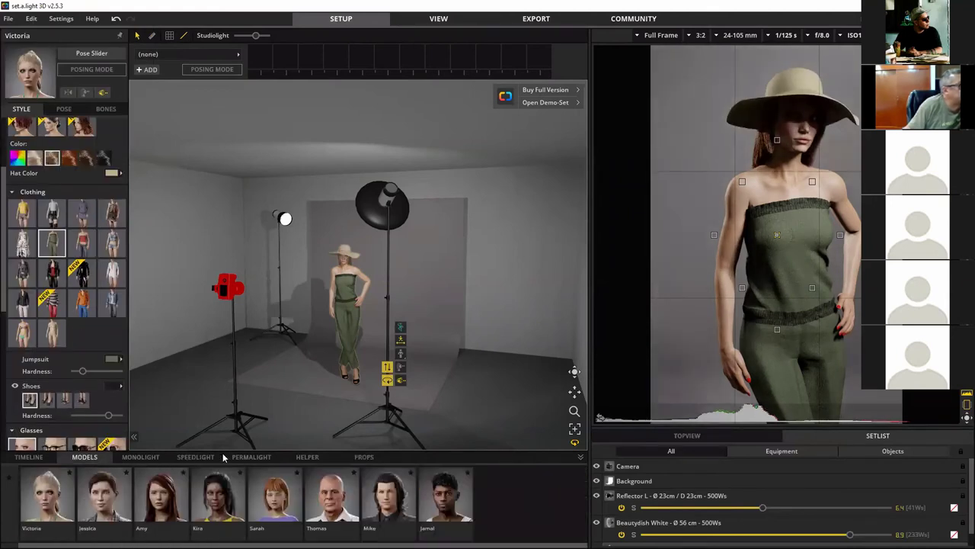
{"action": "left_click", "coordinate": [308, 458]}
{"action": "left_click", "coordinate": [364, 457]}
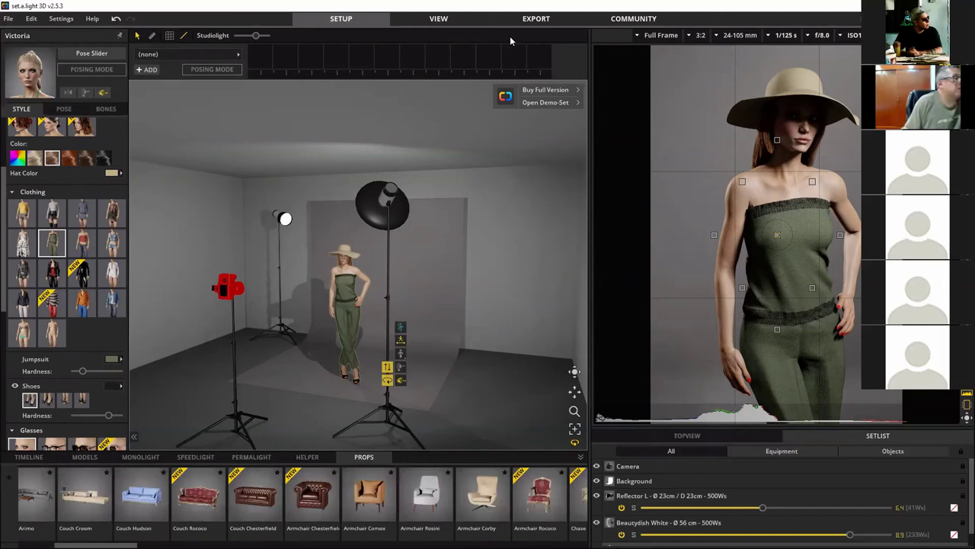
Step: Discard the light setup changes and view the shared setup "Two lights and a camera" in the community gallery
{"action": "left_click", "coordinate": [633, 21]}
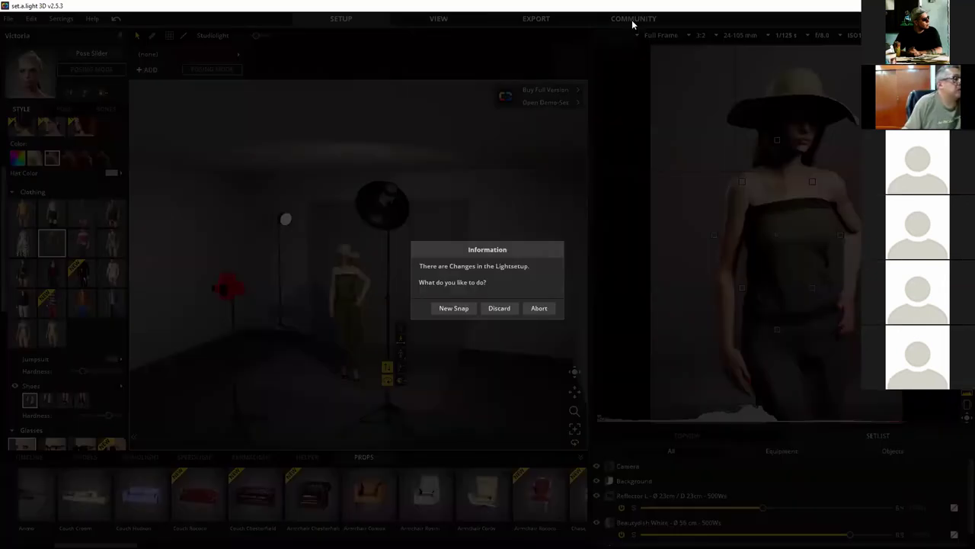
{"action": "left_click", "coordinate": [499, 309]}
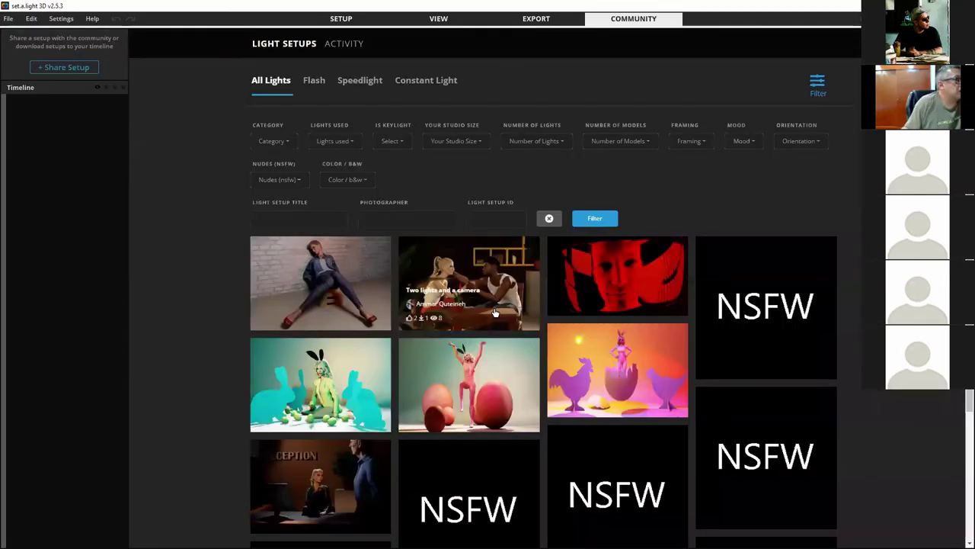
{"action": "left_click", "coordinate": [471, 275]}
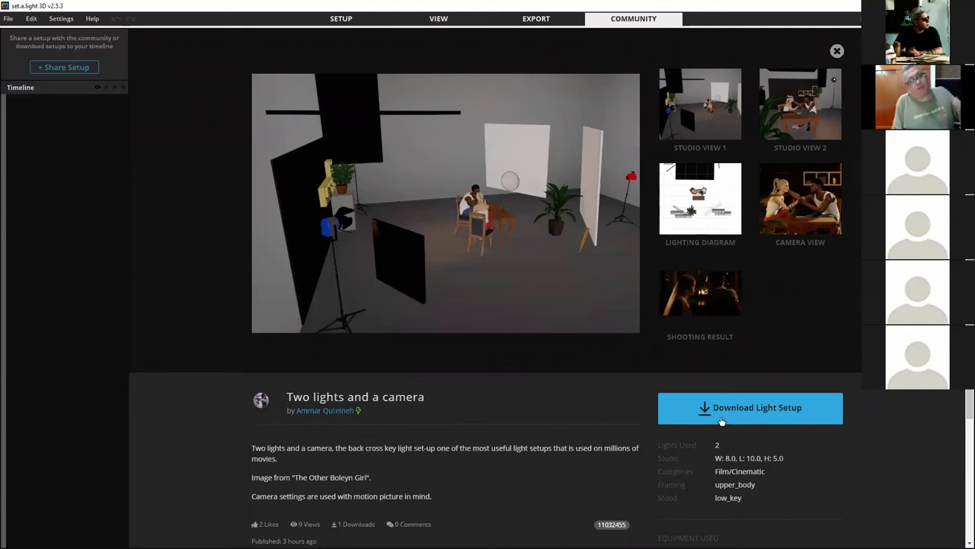
{"action": "left_click", "coordinate": [836, 51]}
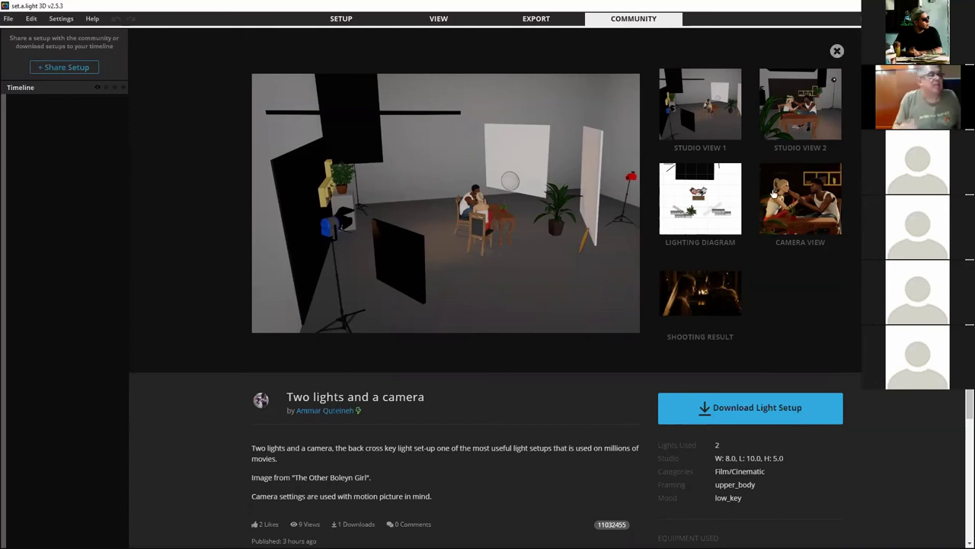
Step: View the shared setup "Bath" in the community gallery and try to download it
{"action": "scroll", "coordinate": [562, 342], "scroll_direction": "down", "scroll_amount": 3}
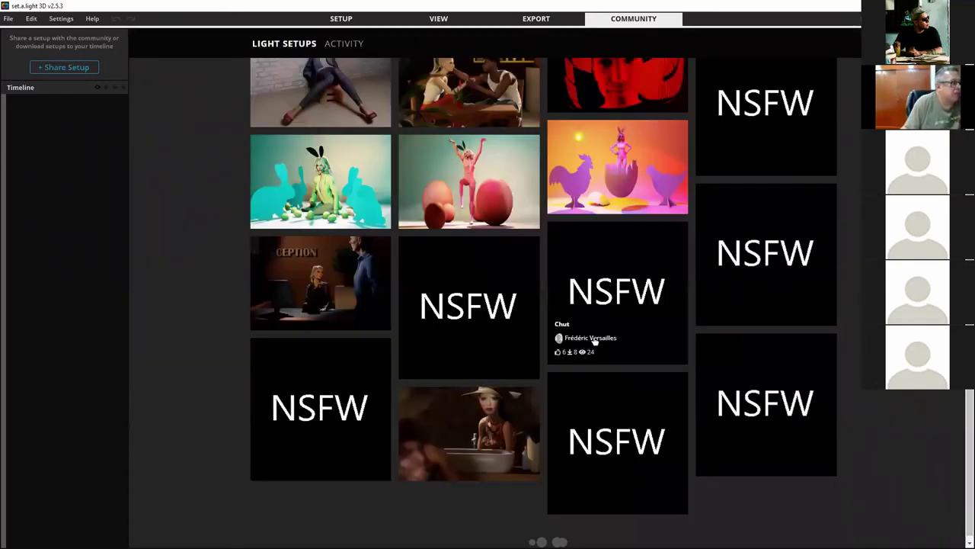
{"action": "scroll", "coordinate": [596, 333], "scroll_direction": "down", "scroll_amount": 3}
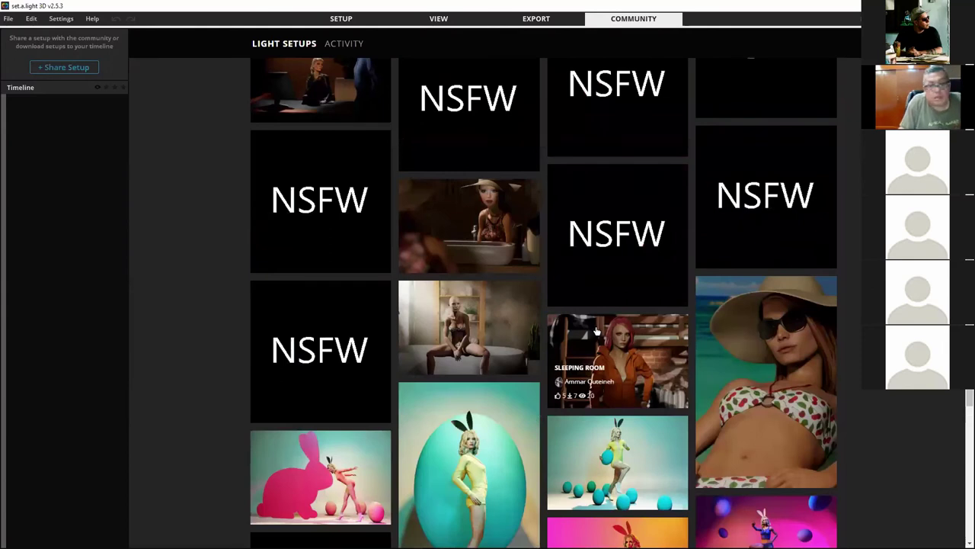
{"action": "left_click", "coordinate": [468, 314]}
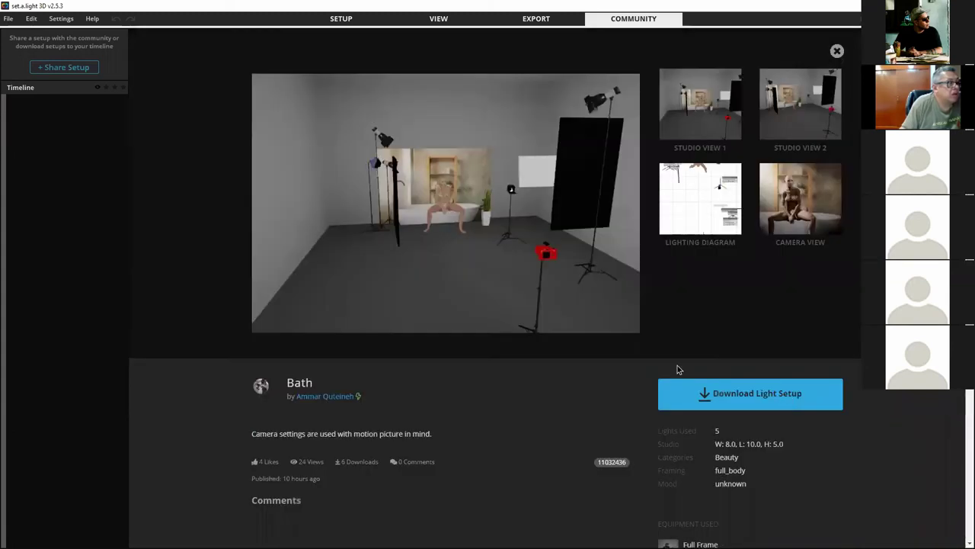
{"action": "left_click", "coordinate": [680, 383]}
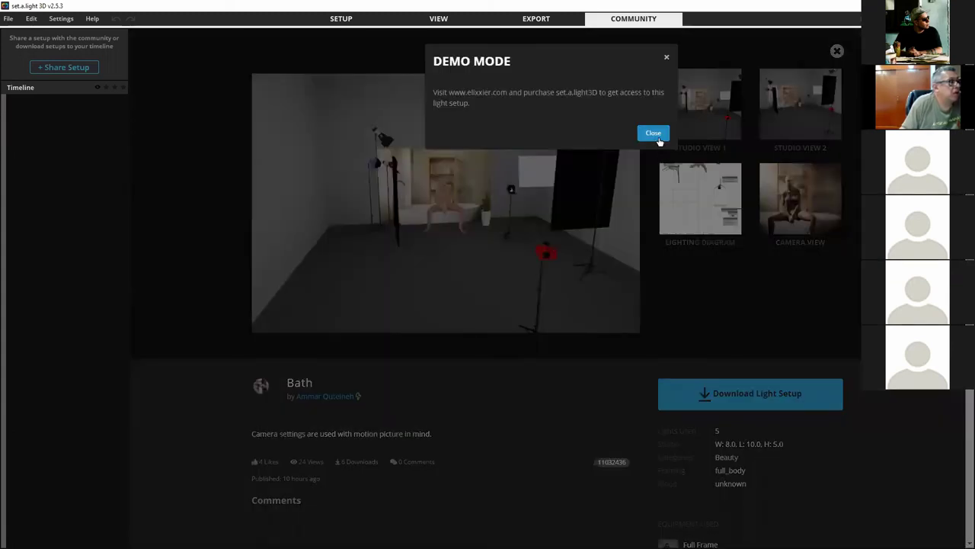
{"action": "left_click", "coordinate": [654, 134]}
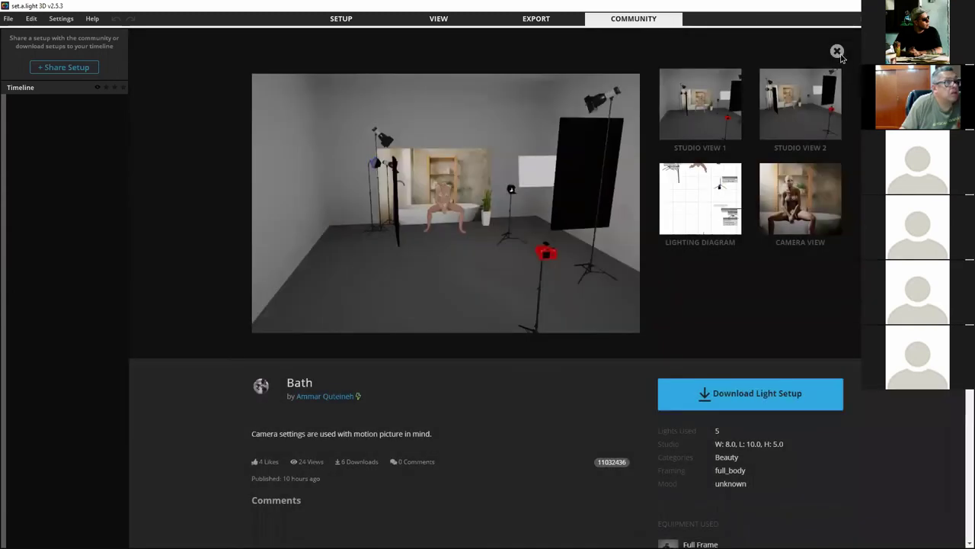
{"action": "left_click", "coordinate": [836, 51]}
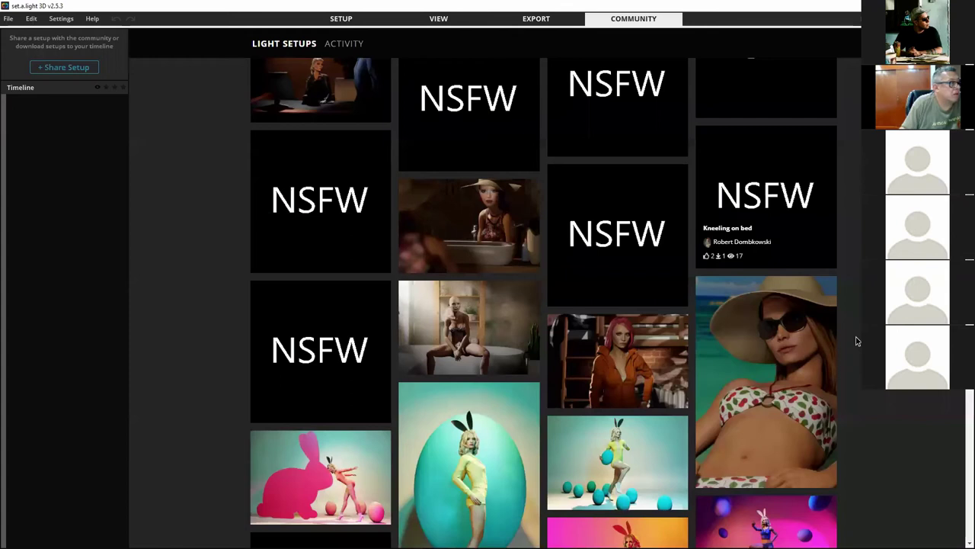
Step: Open the shared setup "In search of the rape field" from the community gallery and try to download it
{"action": "scroll", "coordinate": [855, 341], "scroll_direction": "down", "scroll_amount": 4}
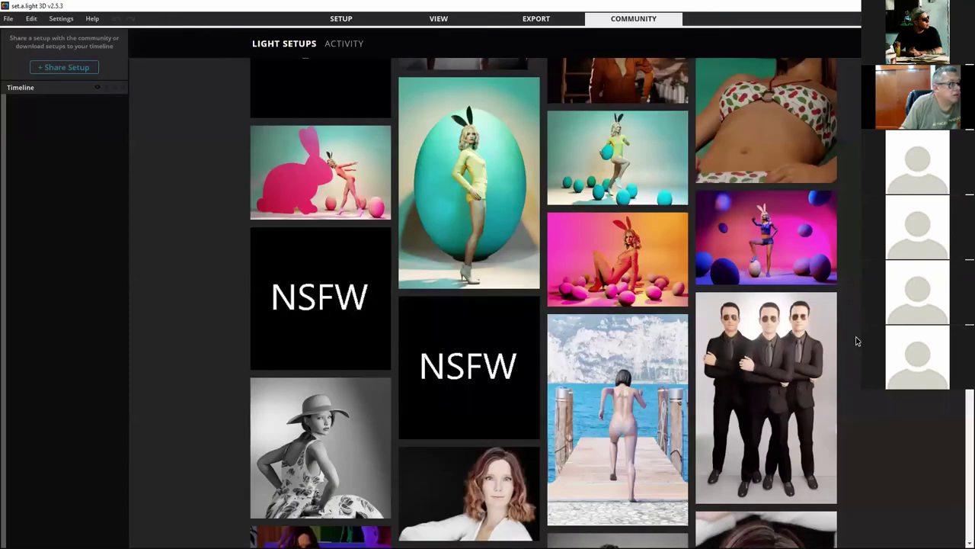
{"action": "scroll", "coordinate": [856, 340], "scroll_direction": "down", "scroll_amount": 4}
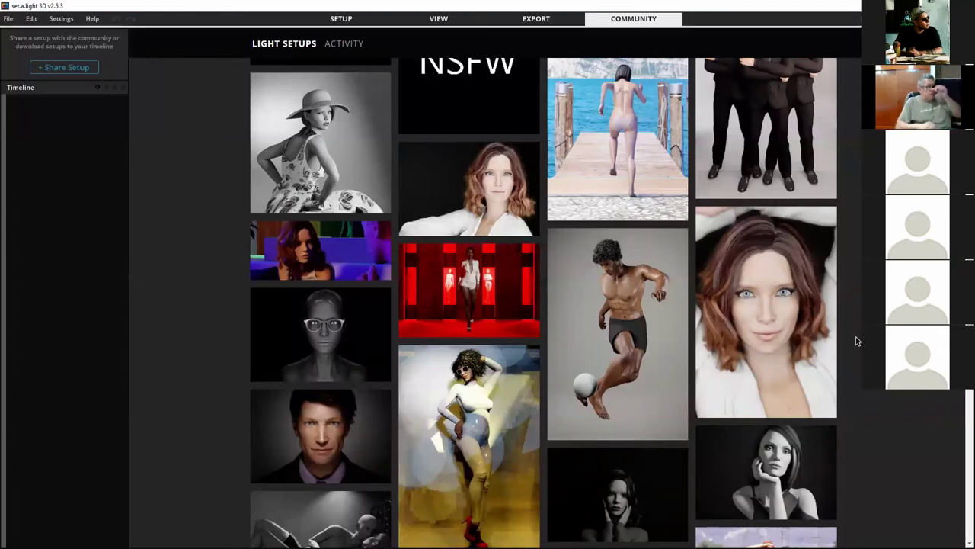
{"action": "scroll", "coordinate": [856, 340], "scroll_direction": "down", "scroll_amount": 3}
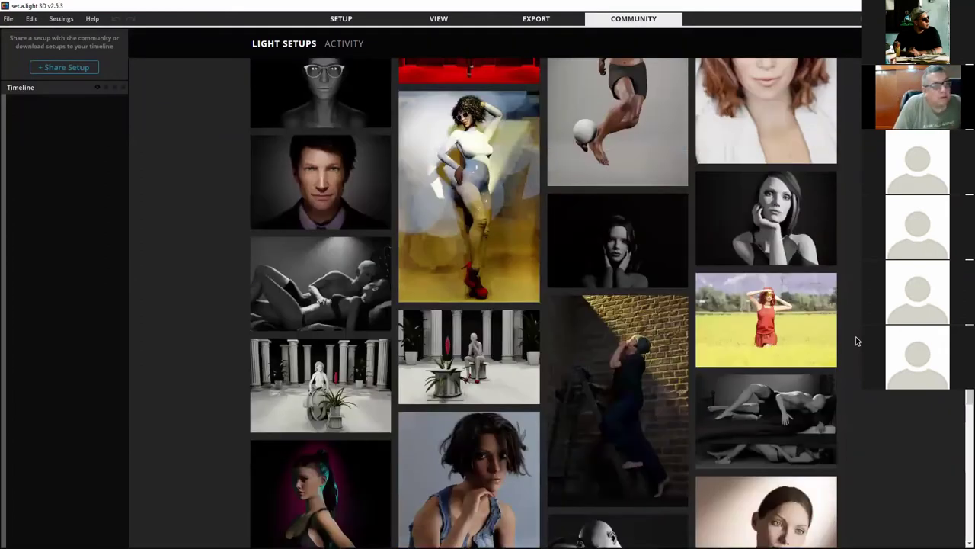
{"action": "scroll", "coordinate": [855, 340], "scroll_direction": "down", "scroll_amount": 1}
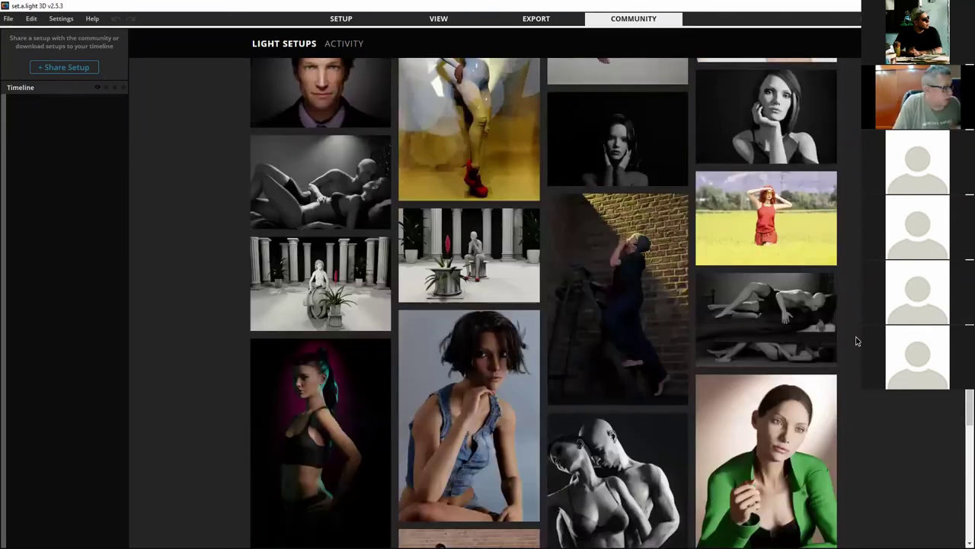
{"action": "scroll", "coordinate": [855, 340], "scroll_direction": "down", "scroll_amount": 1}
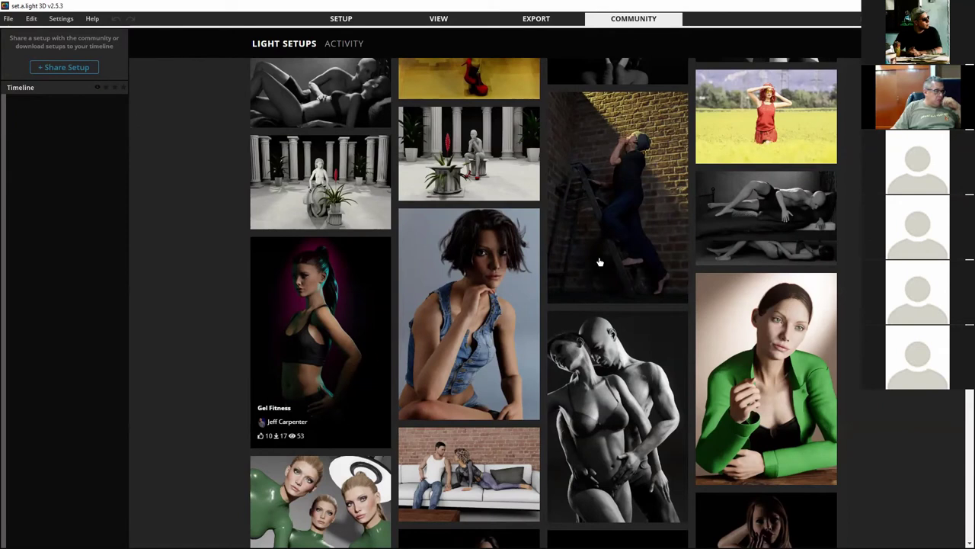
{"action": "left_click", "coordinate": [796, 110]}
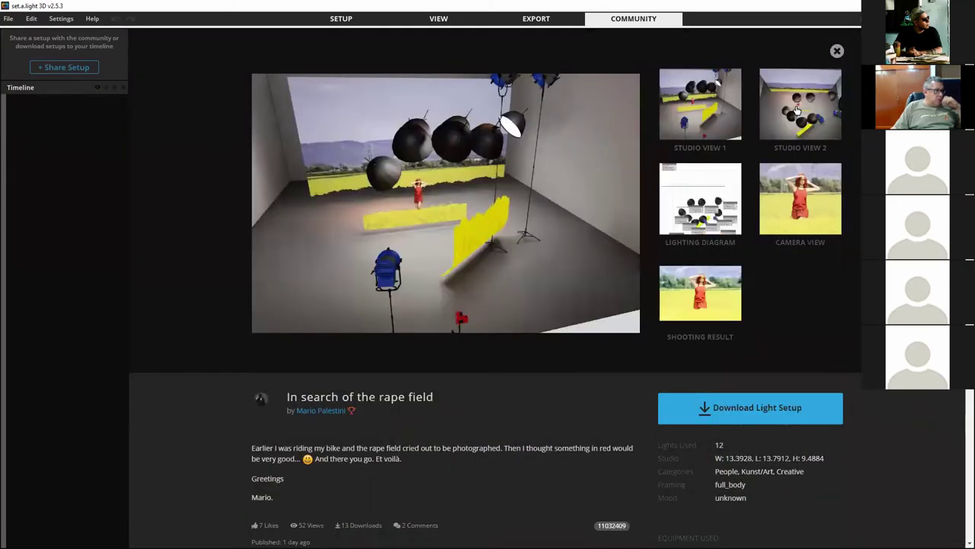
{"action": "left_click", "coordinate": [752, 417]}
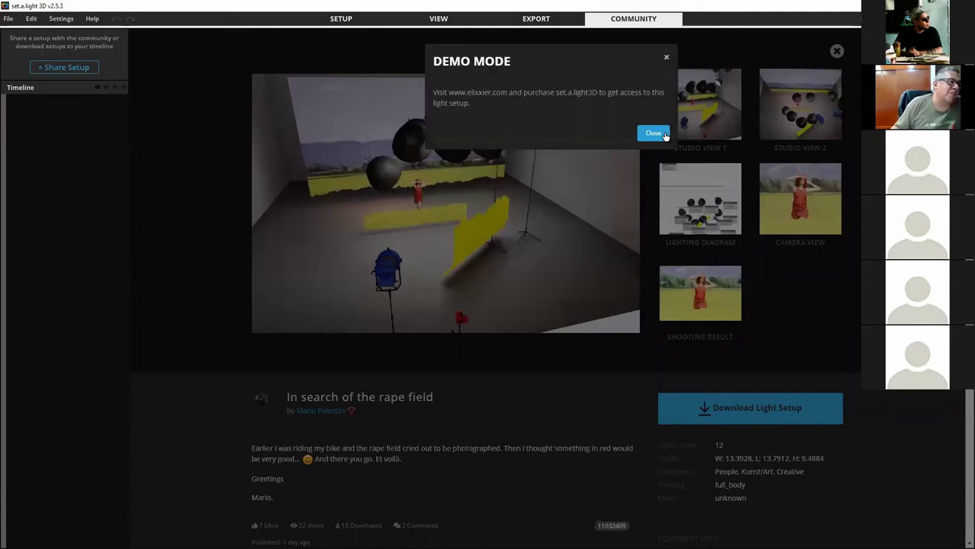
{"action": "left_click", "coordinate": [668, 59]}
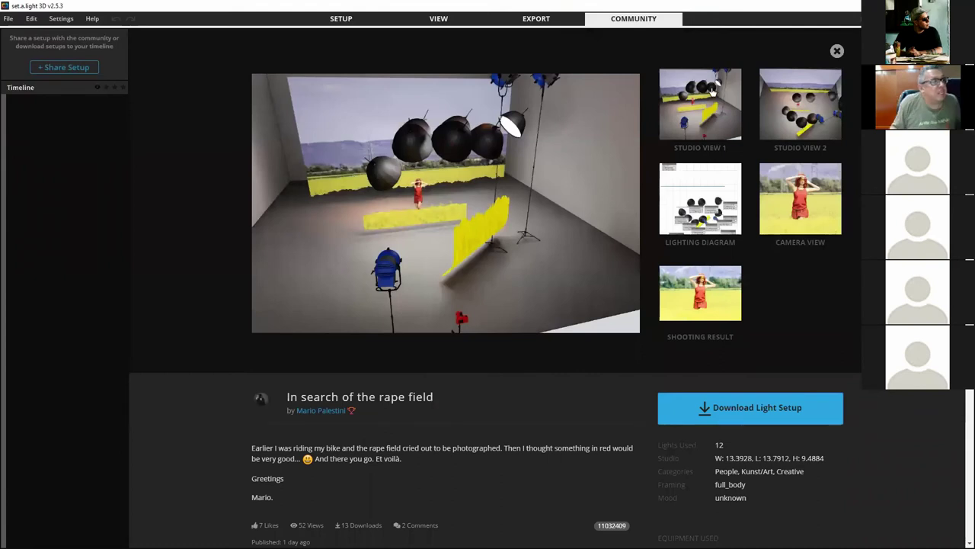
Step: Examine the studio views, lighting diagram and shooting result of "In search of the rape field", and return to the gallery
{"action": "left_click", "coordinate": [820, 120]}
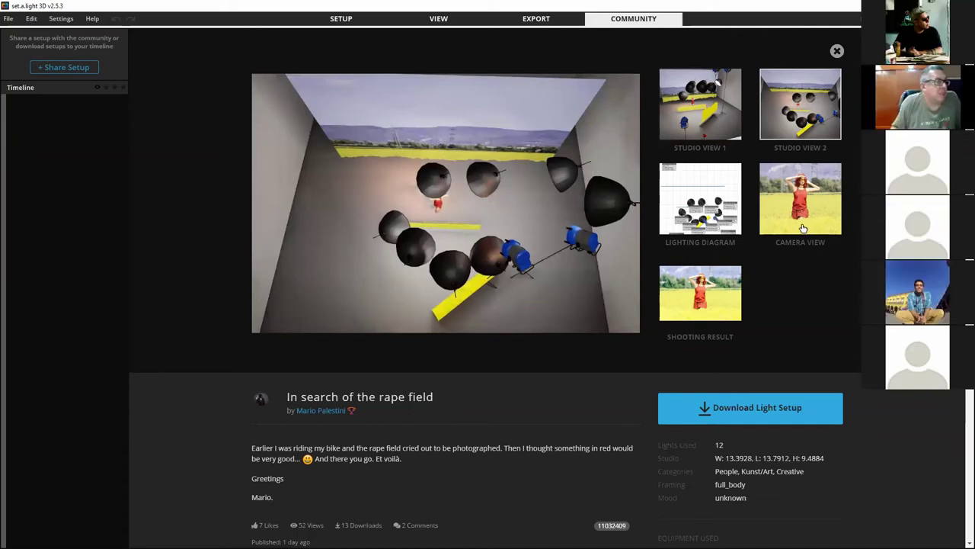
{"action": "left_click", "coordinate": [716, 216]}
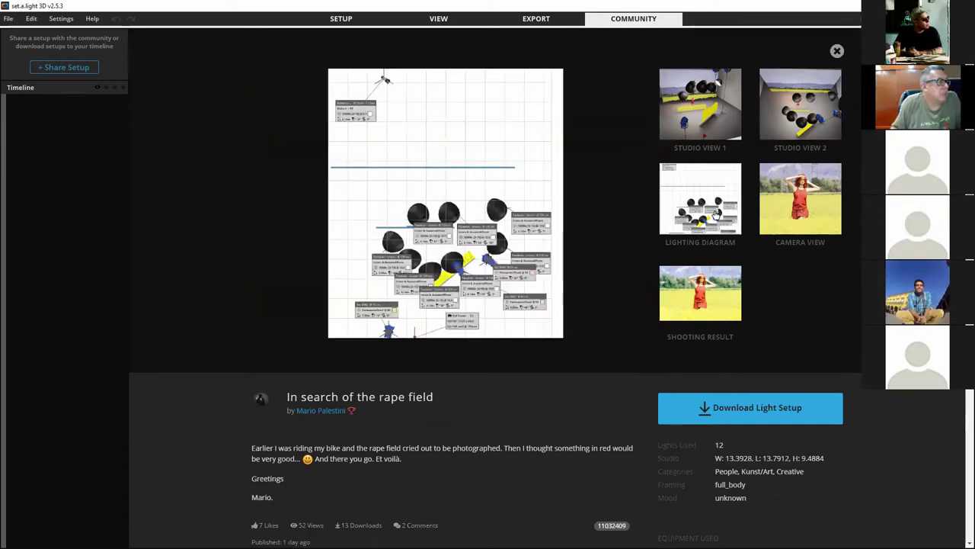
{"action": "left_click", "coordinate": [797, 120]}
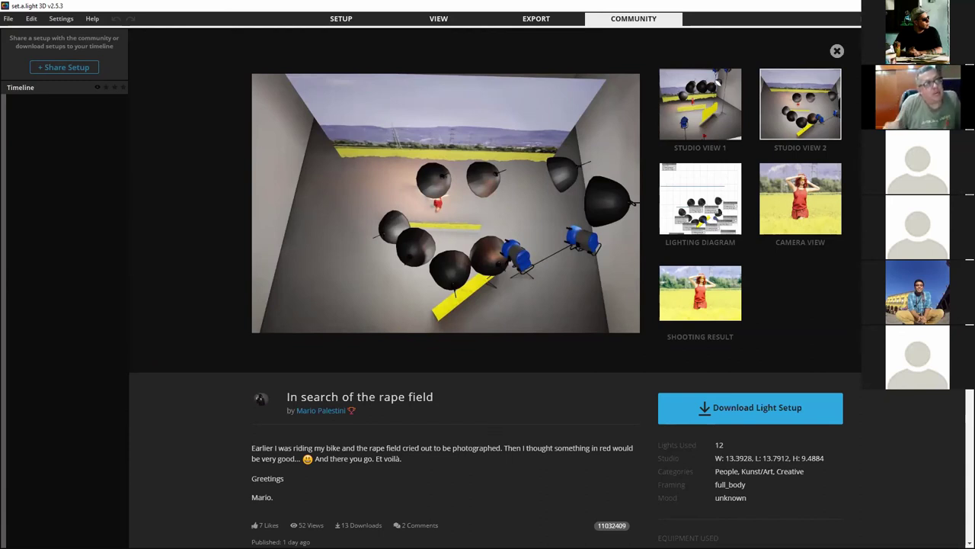
{"action": "left_click", "coordinate": [710, 109]}
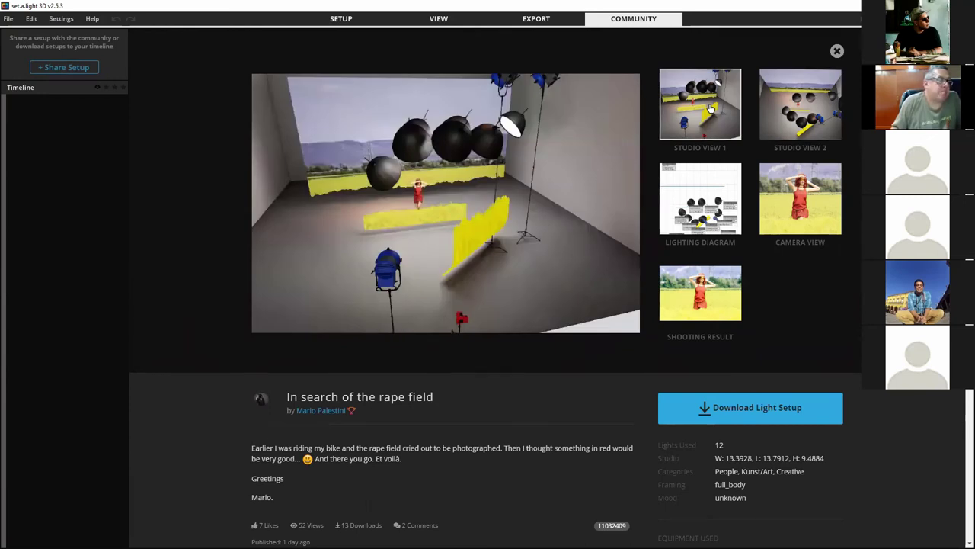
{"action": "left_click", "coordinate": [708, 219]}
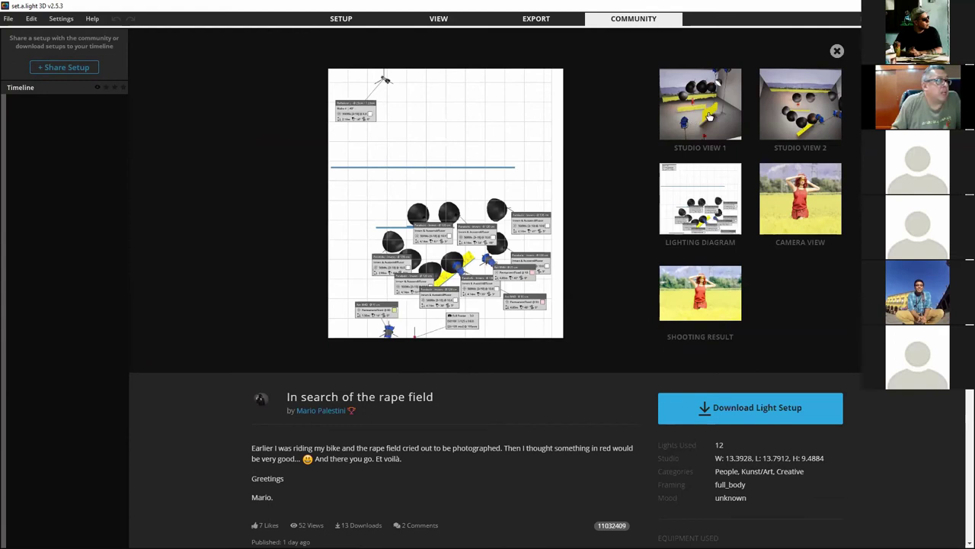
{"action": "left_click", "coordinate": [717, 294]}
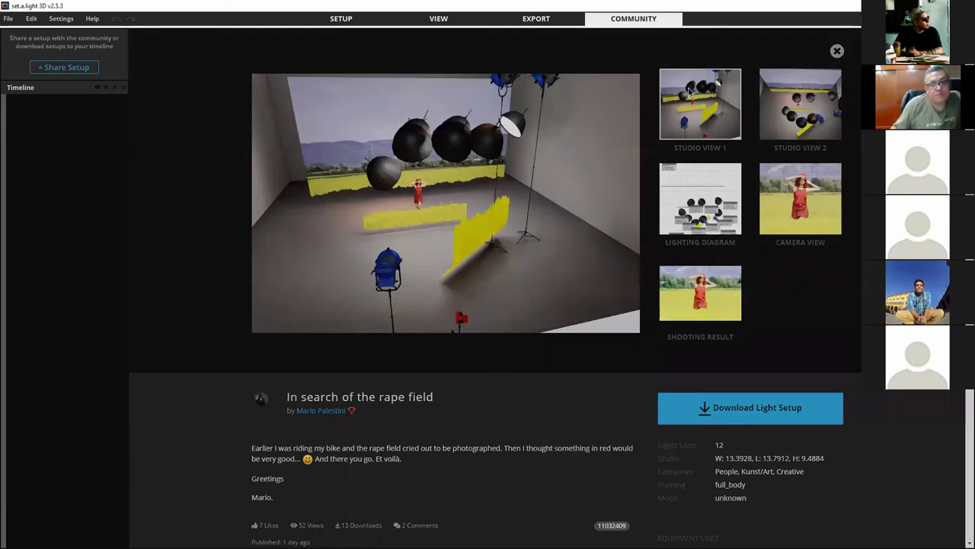
{"action": "left_click", "coordinate": [663, 140]}
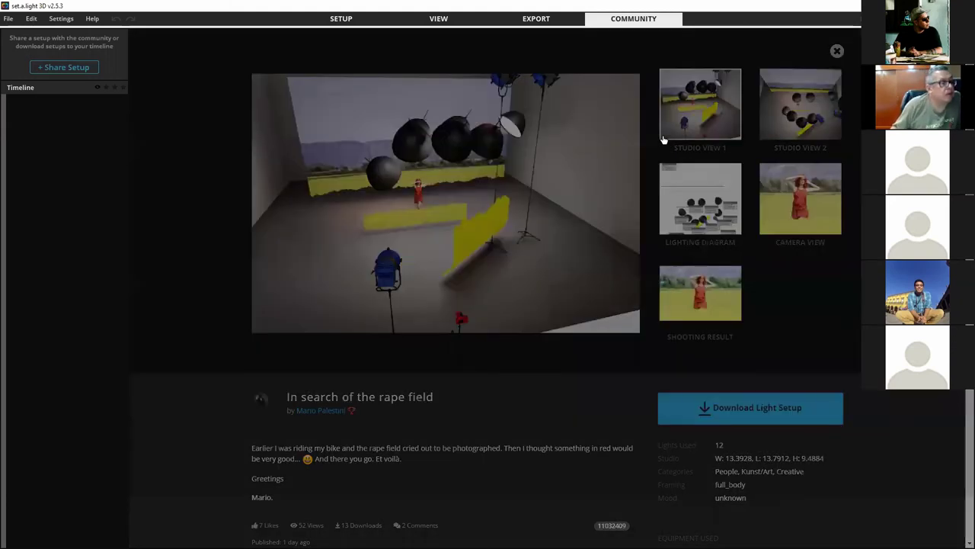
{"action": "left_click", "coordinate": [840, 56]}
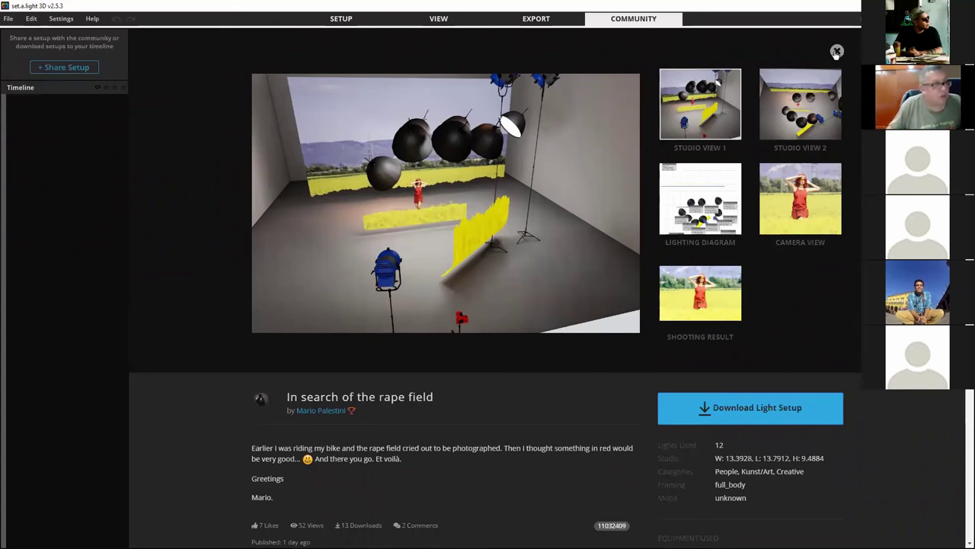
{"action": "left_click", "coordinate": [836, 52]}
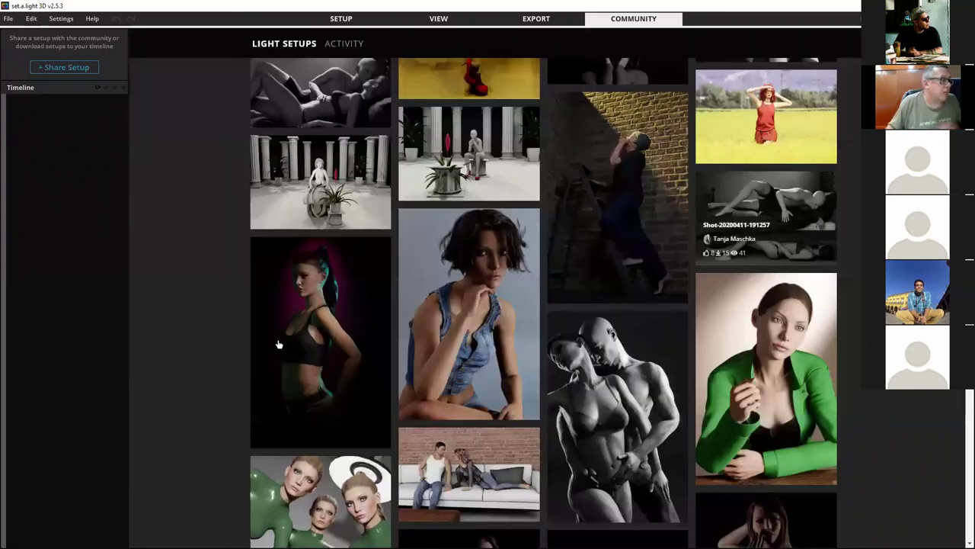
Step: View the shared setups "Gel Fitness" and "Bohemian Rhapsody" in the community gallery
{"action": "left_click", "coordinate": [288, 326]}
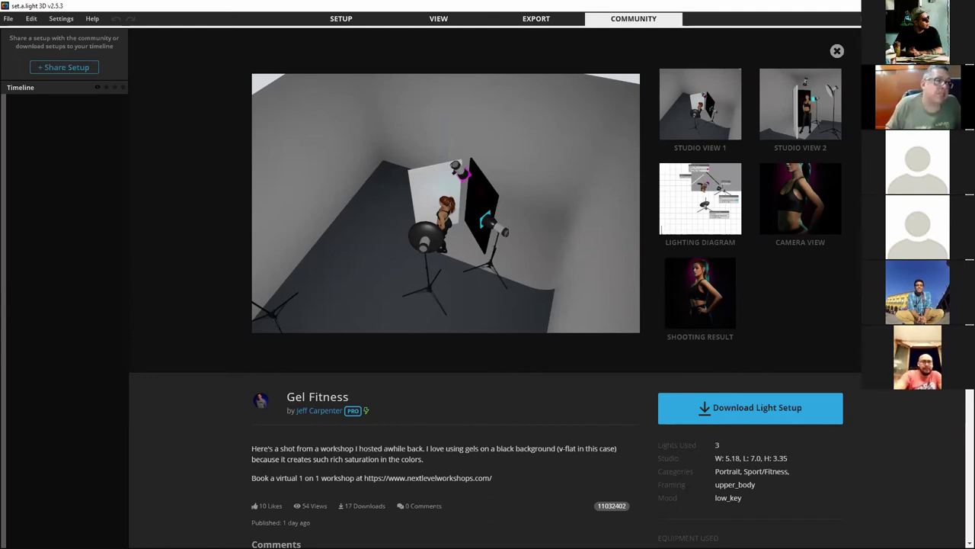
{"action": "left_click", "coordinate": [837, 51]}
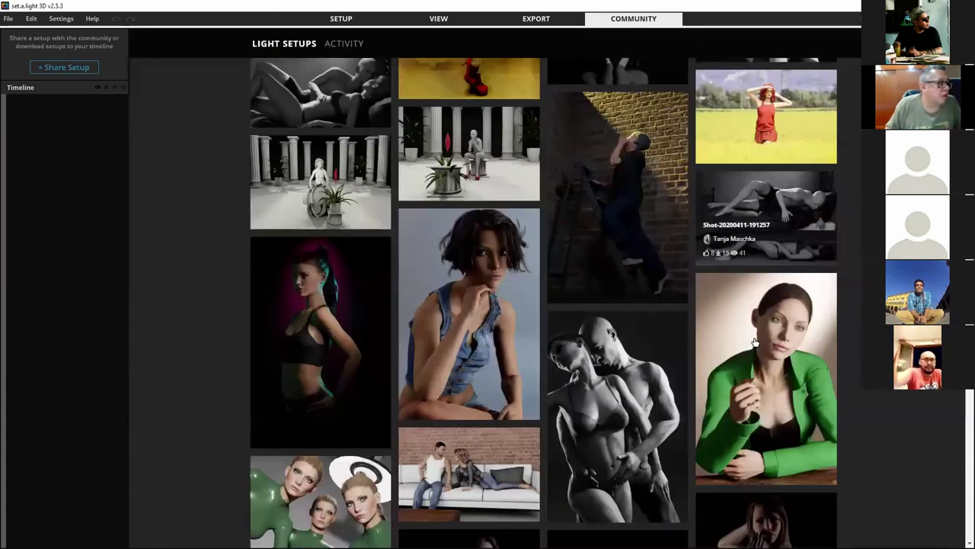
{"action": "scroll", "coordinate": [794, 240], "scroll_direction": "down", "scroll_amount": 3}
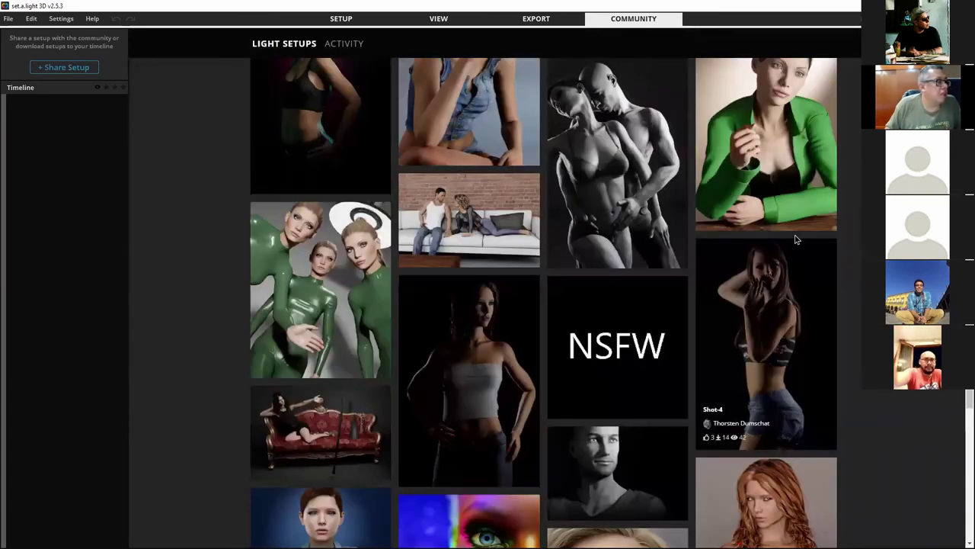
{"action": "scroll", "coordinate": [794, 240], "scroll_direction": "down", "scroll_amount": 6}
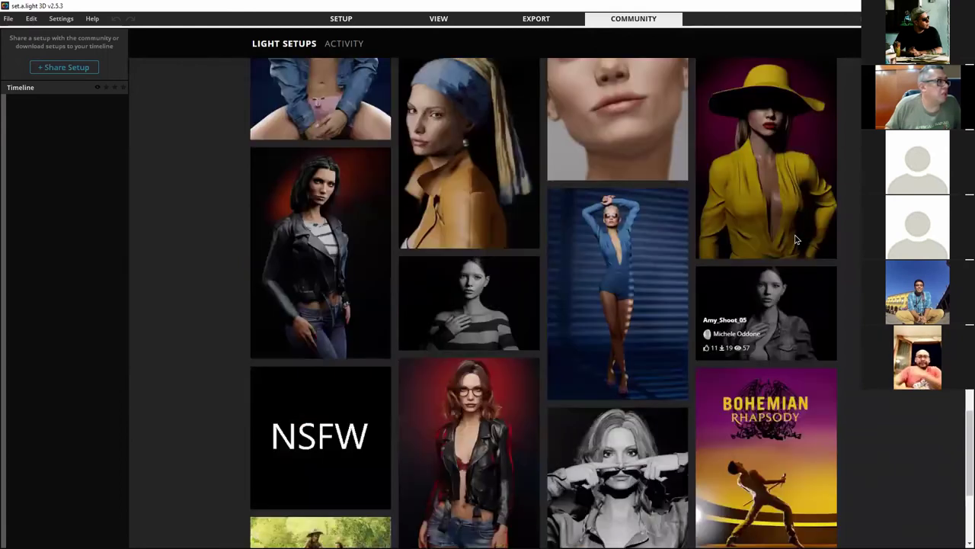
{"action": "scroll", "coordinate": [794, 241], "scroll_direction": "down", "scroll_amount": 3}
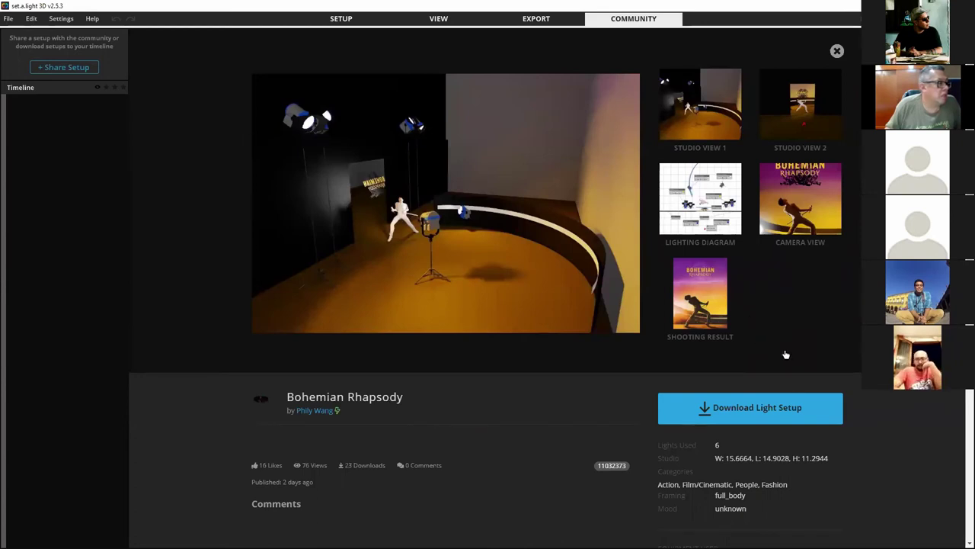
{"action": "key", "text": "Escape"}
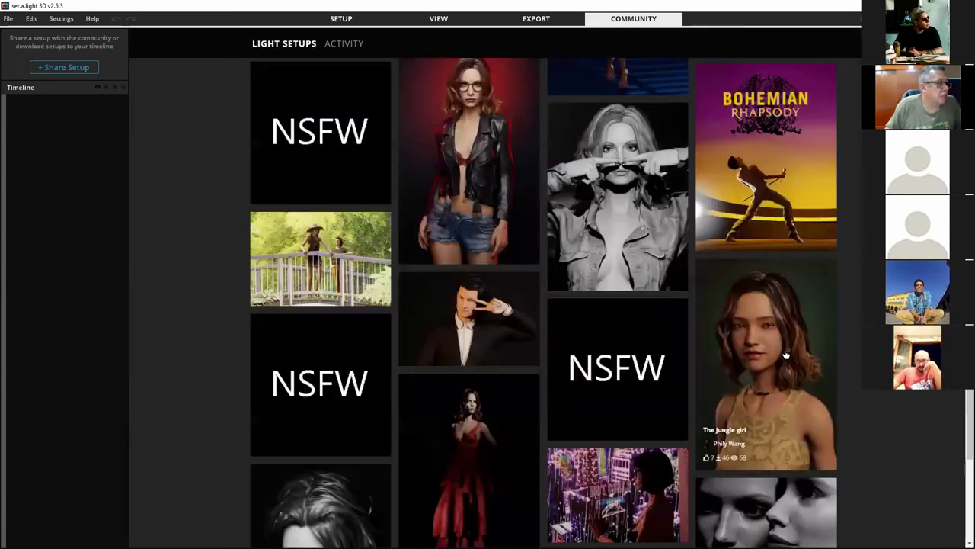
Step: Browse the older light setups in the community gallery and open the shared setup "Sunset"
{"action": "scroll", "coordinate": [785, 354], "scroll_direction": "down", "scroll_amount": 5}
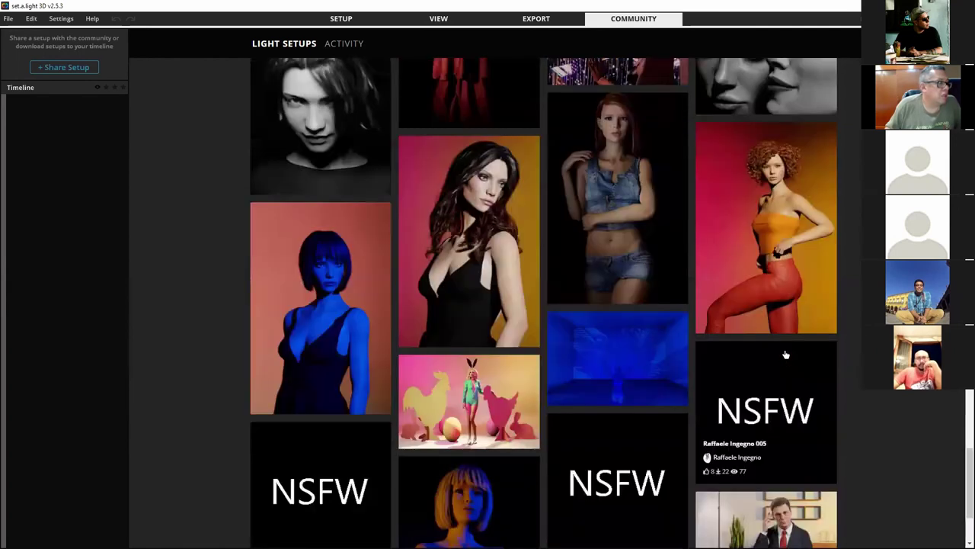
{"action": "scroll", "coordinate": [785, 353], "scroll_direction": "down", "scroll_amount": 3}
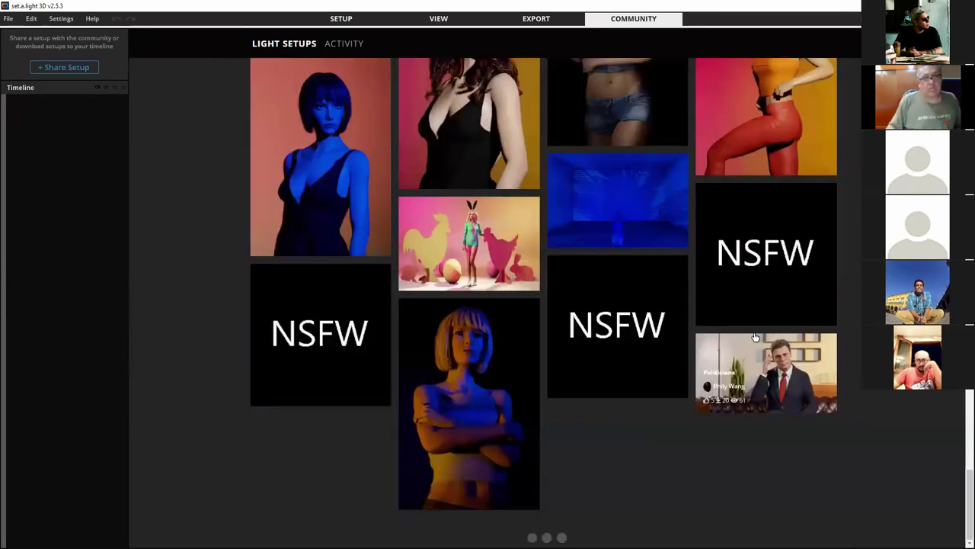
{"action": "scroll", "coordinate": [755, 337], "scroll_direction": "down", "scroll_amount": 8}
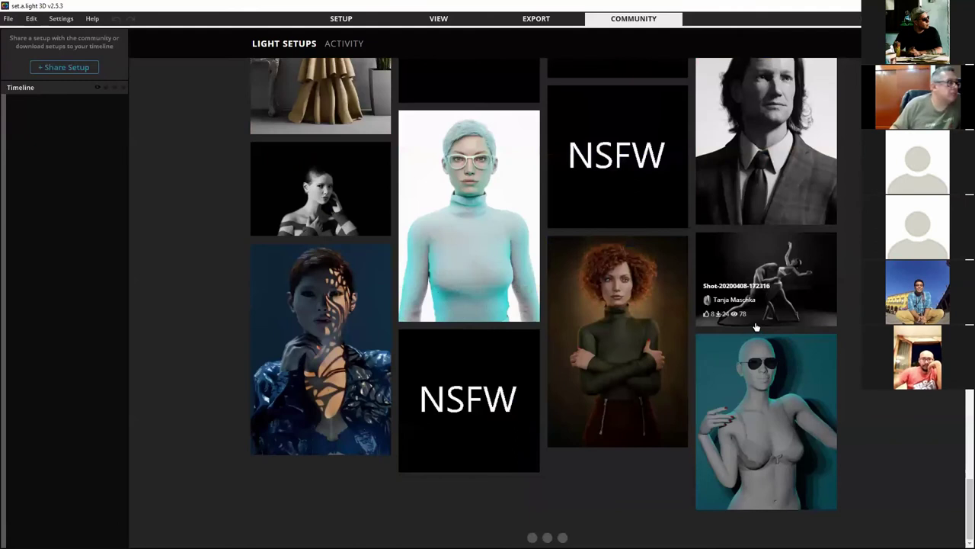
{"action": "scroll", "coordinate": [755, 333], "scroll_direction": "down", "scroll_amount": 3}
{"action": "scroll", "coordinate": [756, 327], "scroll_direction": "down", "scroll_amount": 2}
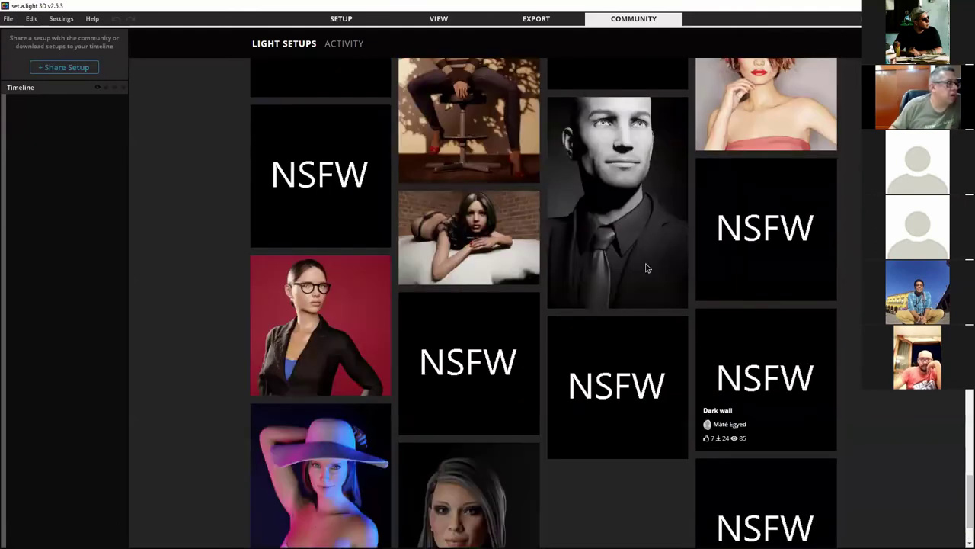
{"action": "scroll", "coordinate": [766, 320], "scroll_direction": "down", "scroll_amount": 3}
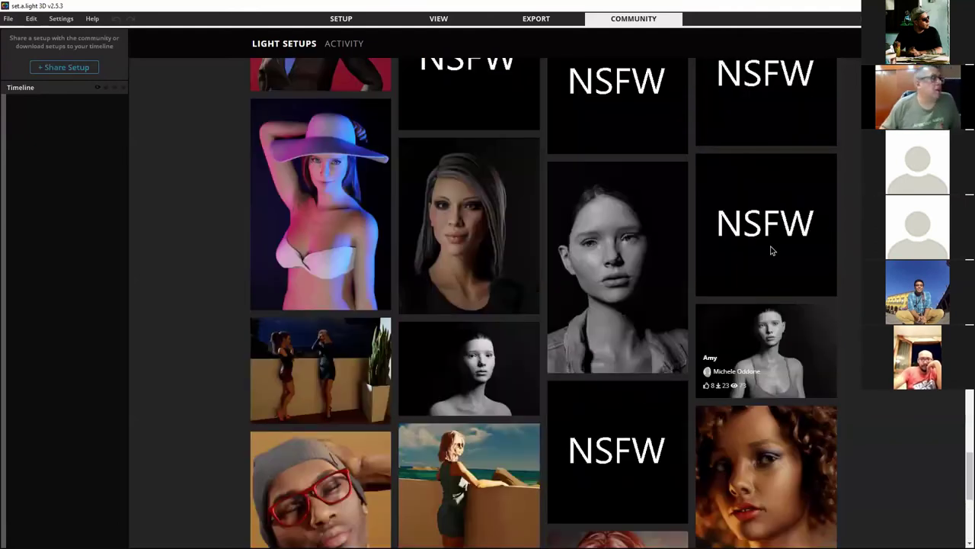
{"action": "scroll", "coordinate": [776, 246], "scroll_direction": "down", "scroll_amount": 2}
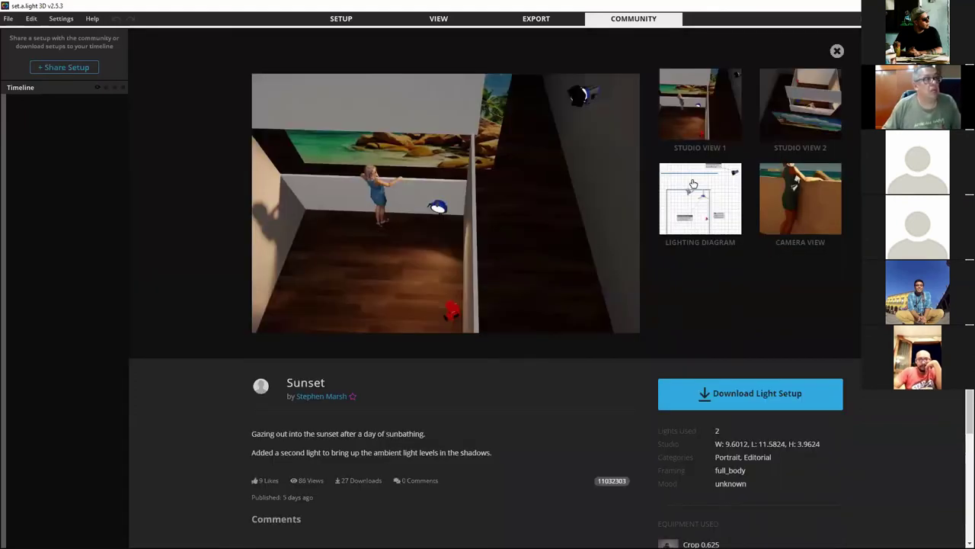
Step: Examine the lighting diagram of the shared setup "Sunset" and view the setup "Goldene Stunde"
{"action": "left_click", "coordinate": [693, 184]}
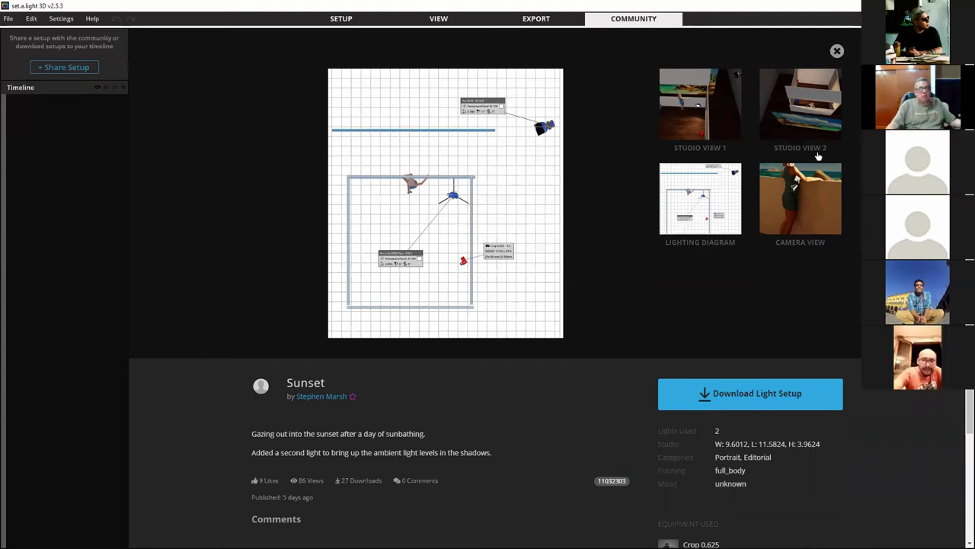
{"action": "key", "text": "Escape"}
{"action": "left_click", "coordinate": [802, 281]}
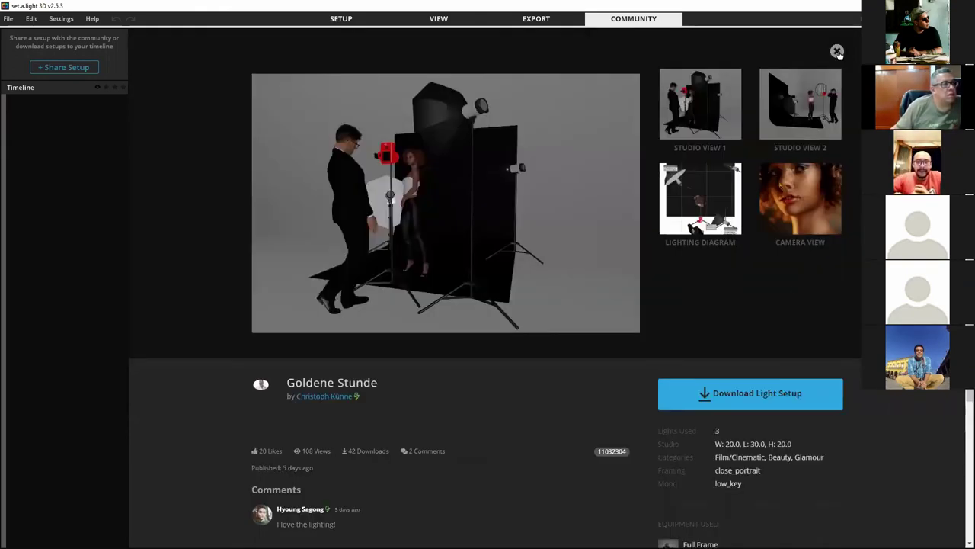
{"action": "key", "text": "Escape"}
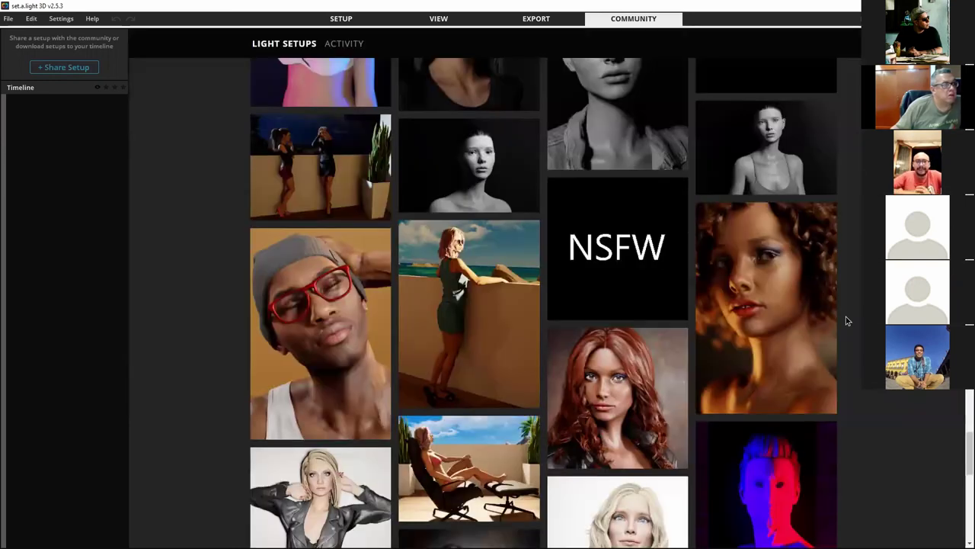
Step: Browse further down the community gallery, view the shared setup "Two lights setup" and return to the gallery
{"action": "scroll", "coordinate": [846, 320], "scroll_direction": "down", "scroll_amount": 5}
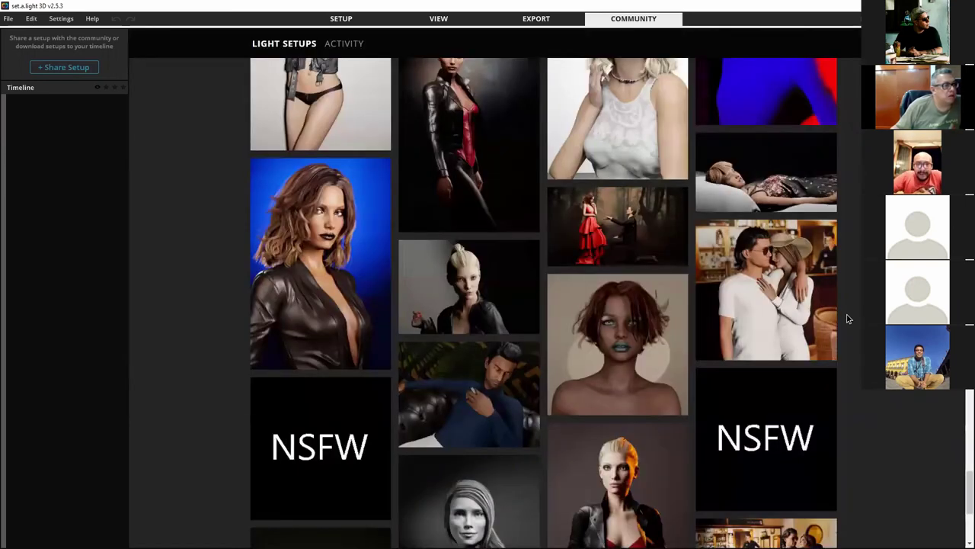
{"action": "scroll", "coordinate": [847, 321], "scroll_direction": "down", "scroll_amount": 3}
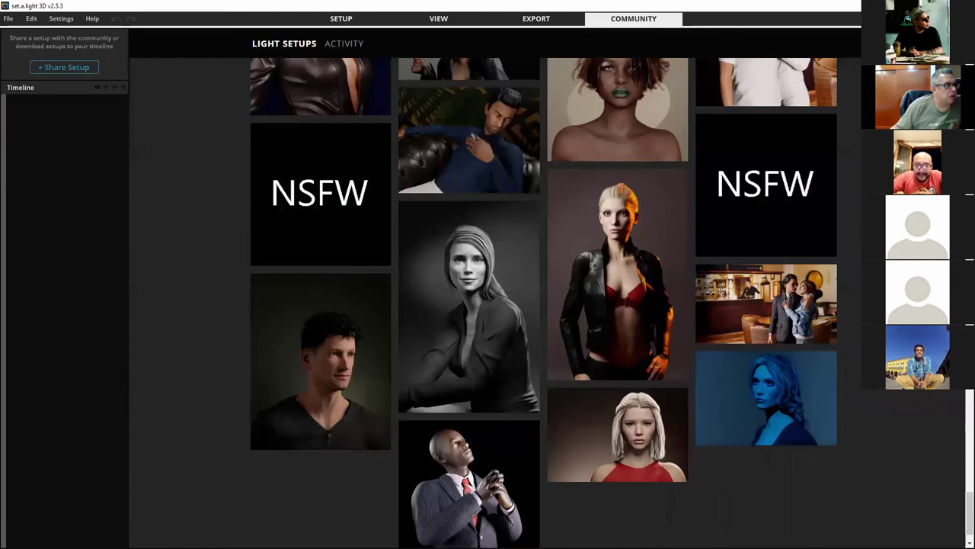
{"action": "left_click", "coordinate": [618, 274]}
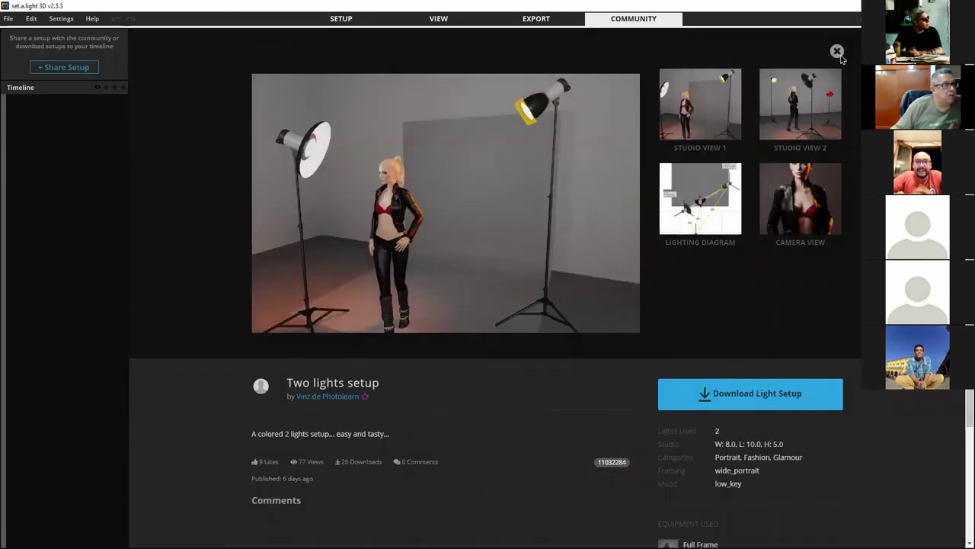
{"action": "left_click", "coordinate": [840, 54]}
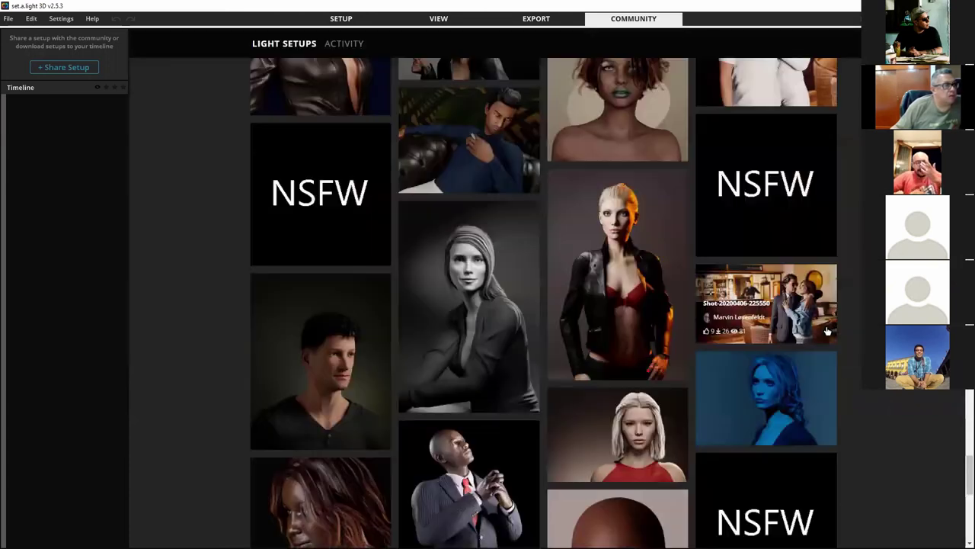
Step: Browse the older light setups in the community gallery and open the shared setup "Colour and contrast."
{"action": "scroll", "coordinate": [827, 330], "scroll_direction": "down", "scroll_amount": 4}
{"action": "scroll", "coordinate": [827, 329], "scroll_direction": "down", "scroll_amount": 3}
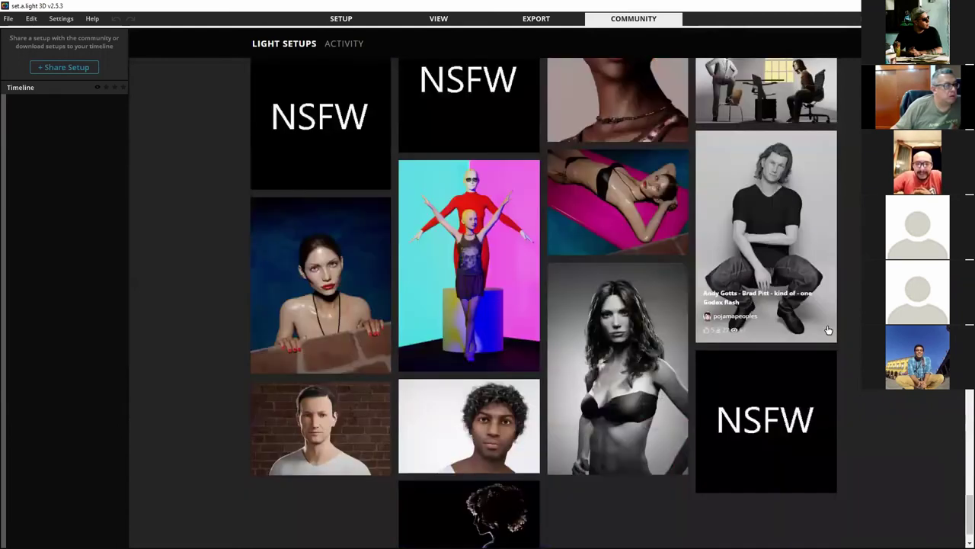
{"action": "scroll", "coordinate": [828, 329], "scroll_direction": "down", "scroll_amount": 7}
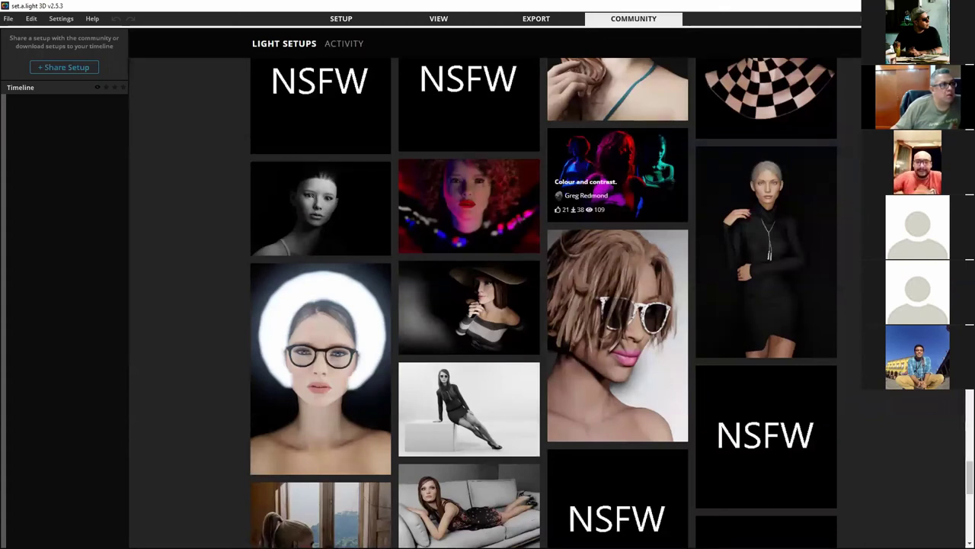
{"action": "left_click", "coordinate": [613, 176]}
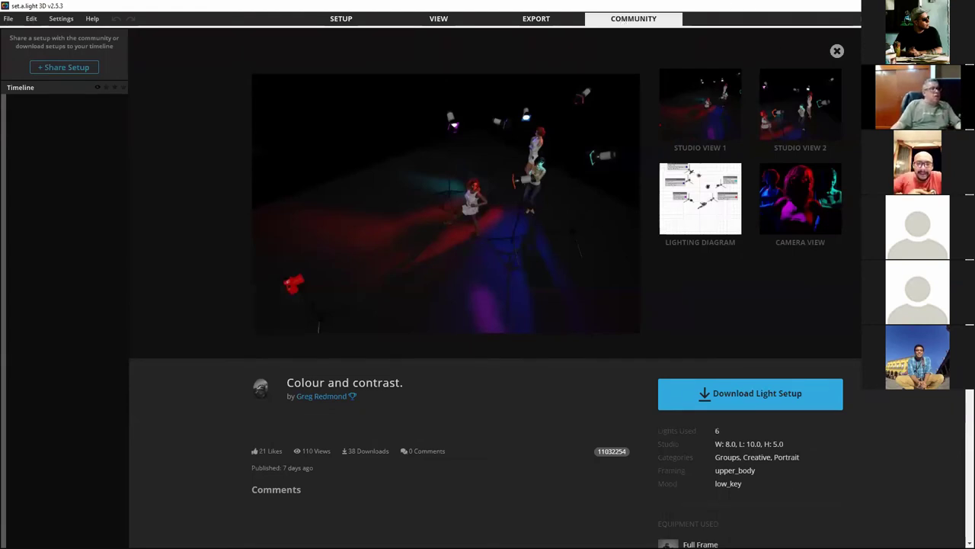
Step: Switch to Google Chrome and open the set.a.light 3D product page at elixxier.com/en/products/setalight3d.php
{"action": "key", "text": "super+d"}
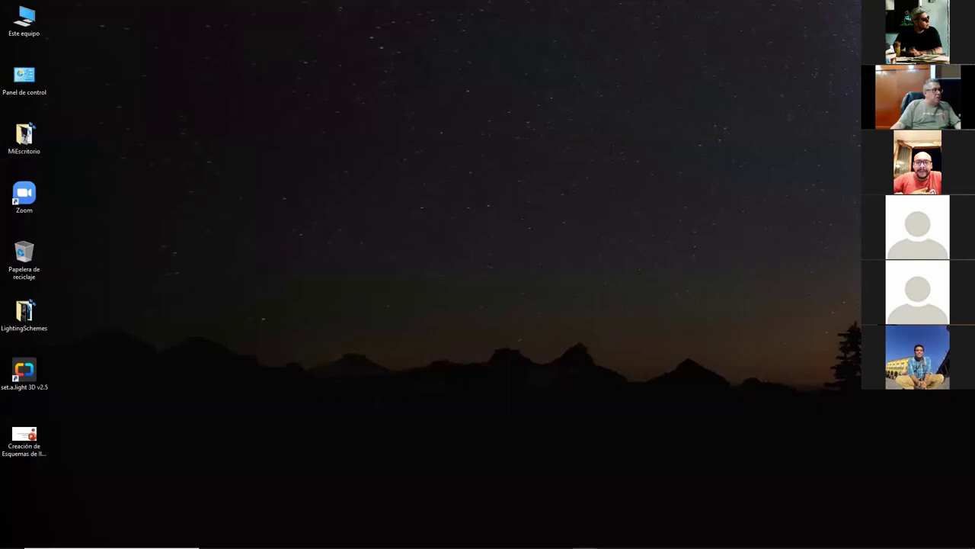
{"action": "left_click", "coordinate": [336, 538]}
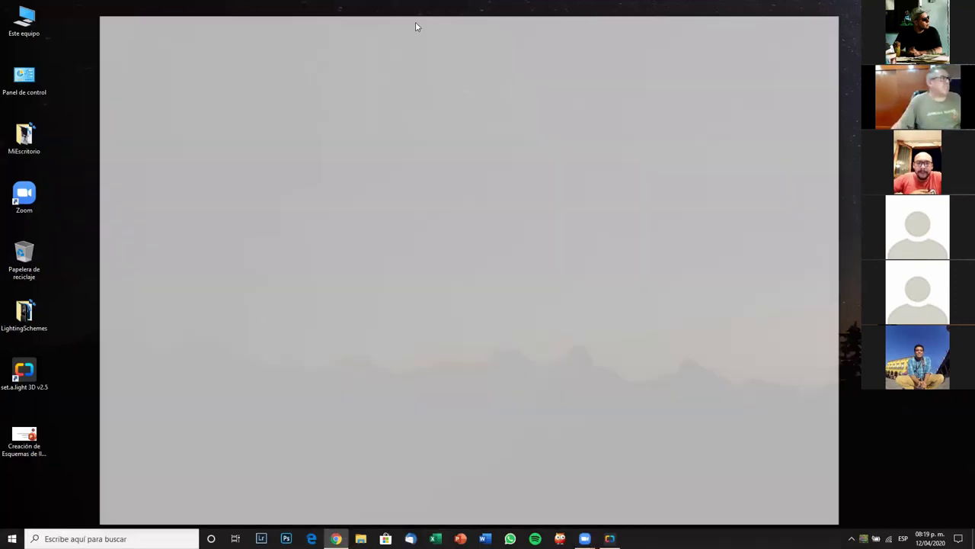
{"action": "left_click", "coordinate": [368, 44]}
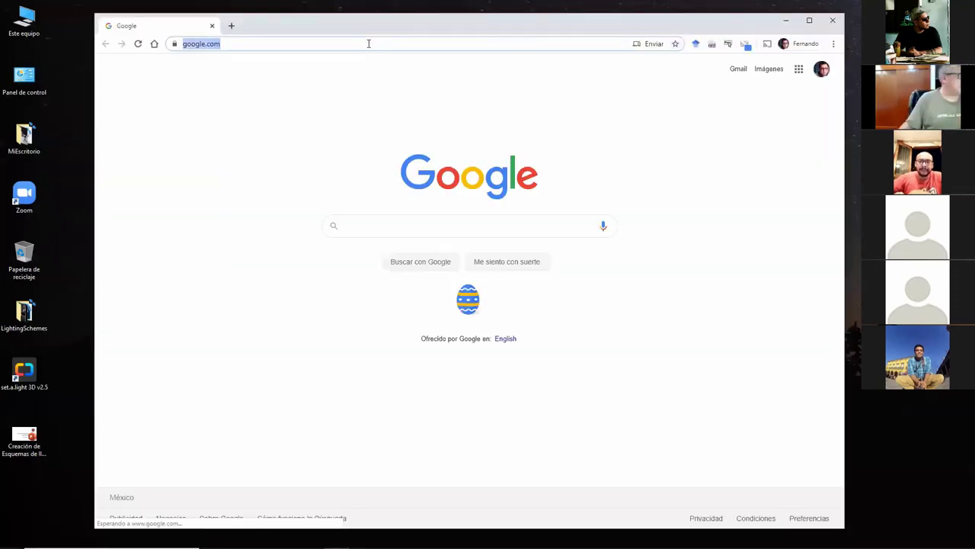
{"action": "type", "text": "elixxier"}
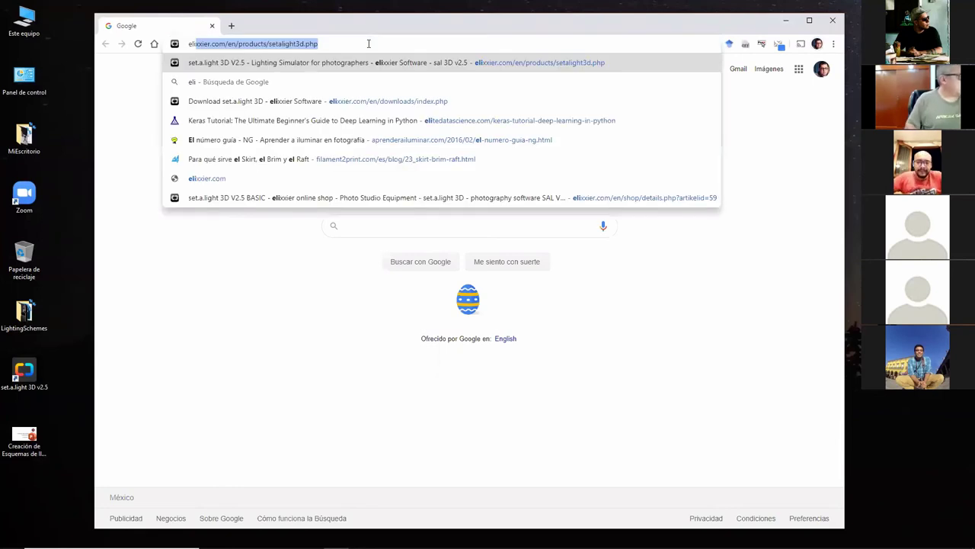
{"action": "key", "text": "Return"}
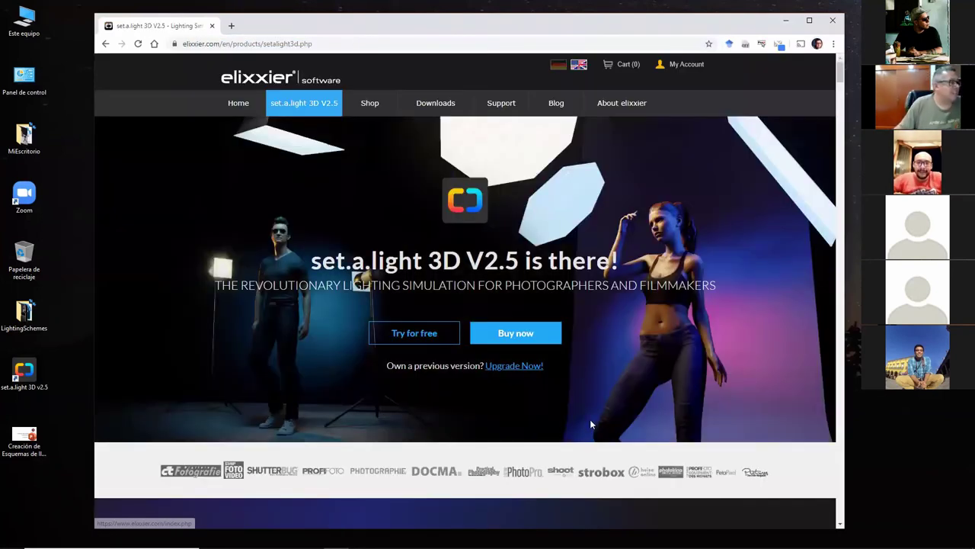
Step: Read through the set.a.light 3D V2.5 product page, including its feature descriptions and user reviews
{"action": "scroll", "coordinate": [591, 427], "scroll_direction": "down", "scroll_amount": 5}
{"action": "scroll", "coordinate": [591, 424], "scroll_direction": "down", "scroll_amount": 3}
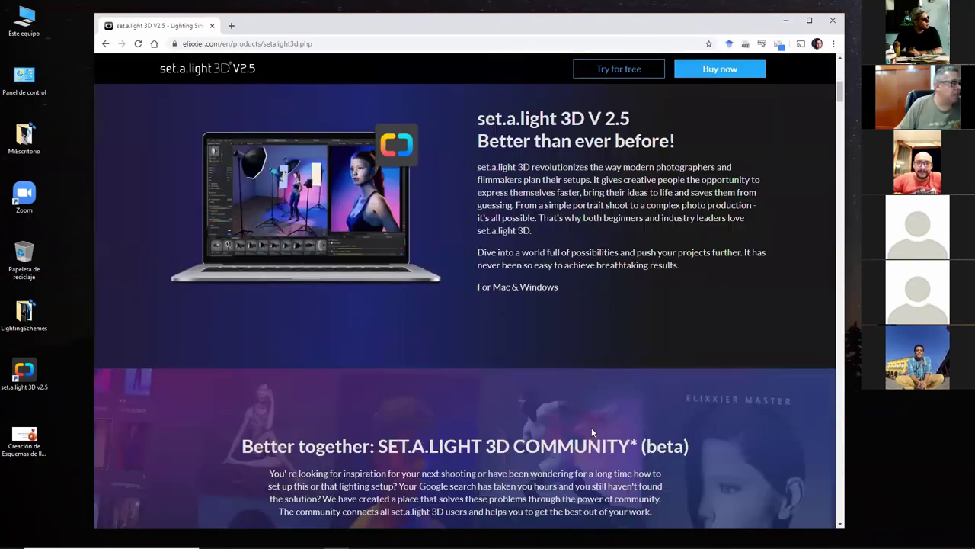
{"action": "scroll", "coordinate": [591, 431], "scroll_direction": "down", "scroll_amount": 6}
{"action": "scroll", "coordinate": [591, 436], "scroll_direction": "down", "scroll_amount": 3}
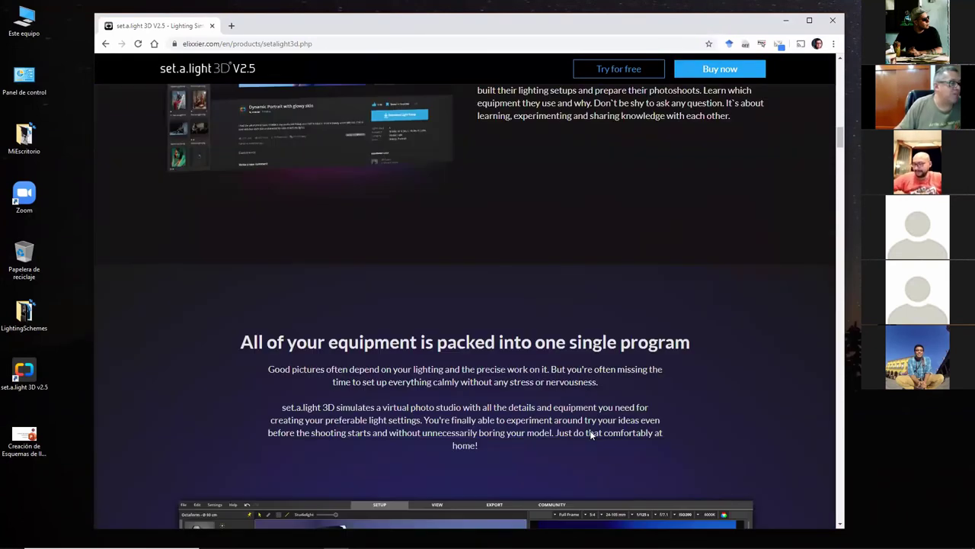
{"action": "scroll", "coordinate": [590, 433], "scroll_direction": "down", "scroll_amount": 5}
{"action": "left_click", "coordinate": [839, 204]}
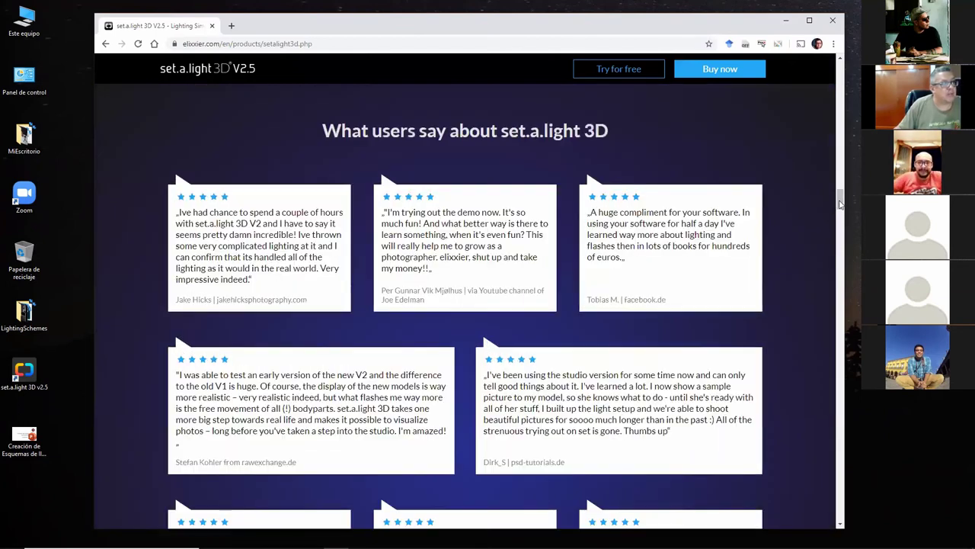
{"action": "left_click_drag", "start_coordinate": [839, 204], "coordinate": [839, 504]}
{"action": "left_click_drag", "start_coordinate": [769, 37], "coordinate": [800, 211]}
Step: Open the elixxier online shop and compare the set.a.light 3D V2.5 STUDIO and BASIC editions
{"action": "left_click", "coordinate": [720, 69]}
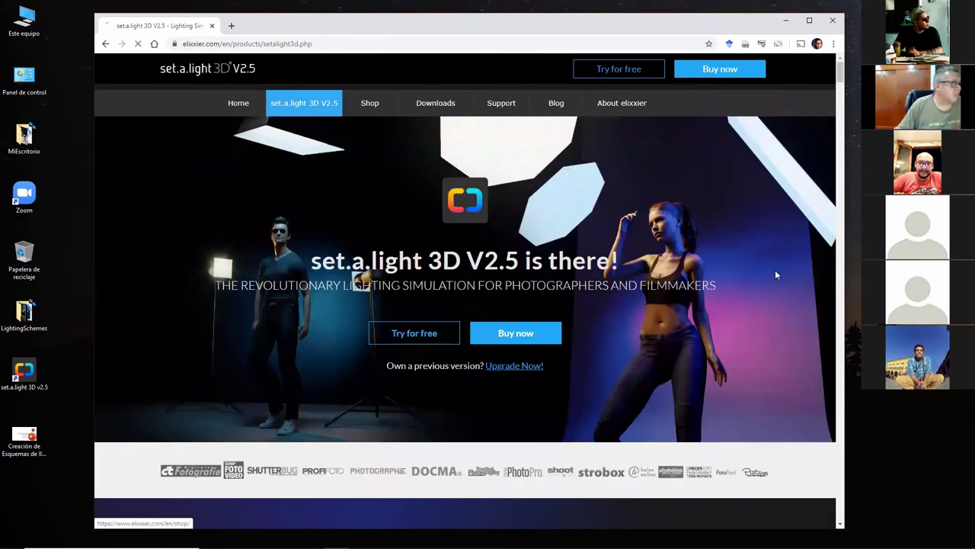
{"action": "scroll", "coordinate": [691, 366], "scroll_direction": "down", "scroll_amount": 2}
{"action": "scroll", "coordinate": [691, 366], "scroll_direction": "down", "scroll_amount": 1}
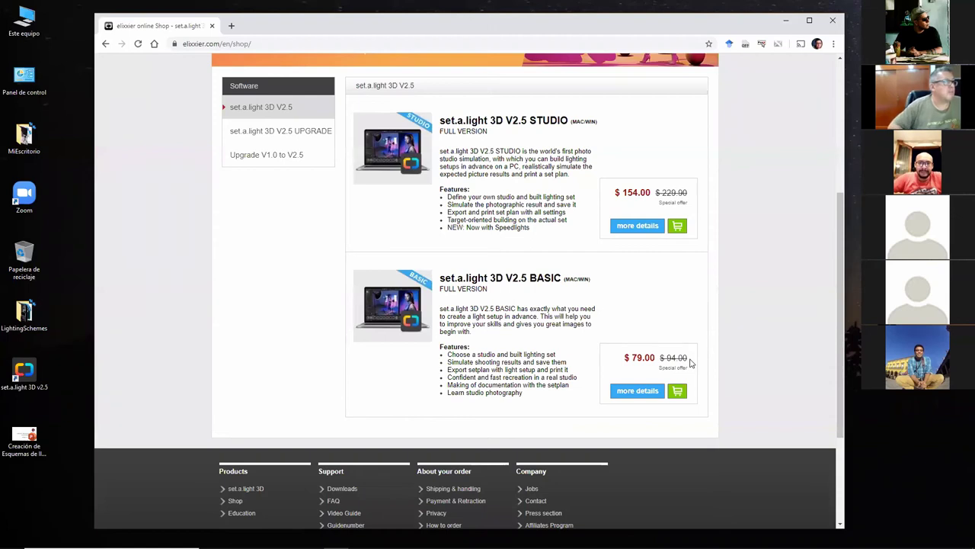
Step: Open the product details of set.a.light 3D V2.5 STUDIO and review its price, features and system requirements
{"action": "left_click", "coordinate": [650, 226]}
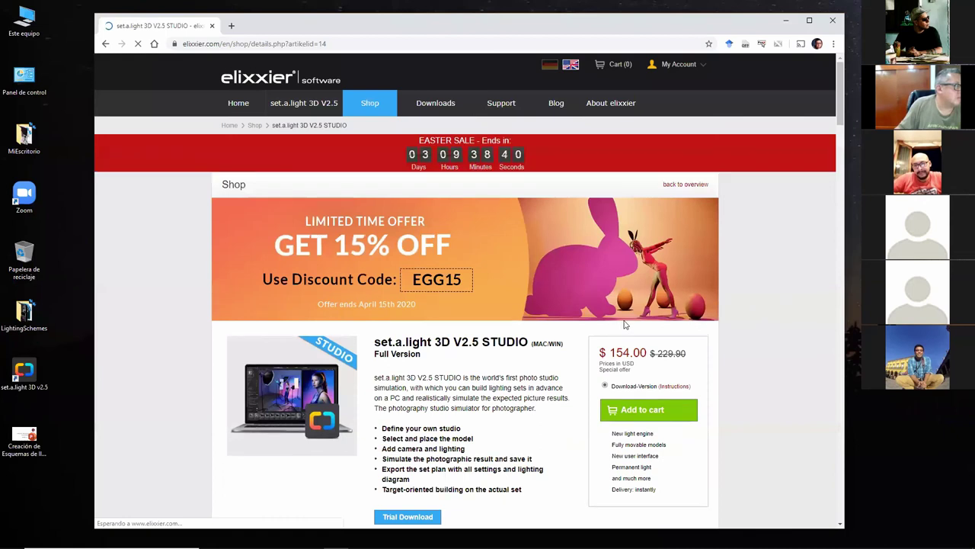
{"action": "scroll", "coordinate": [681, 365], "scroll_direction": "down", "scroll_amount": 3}
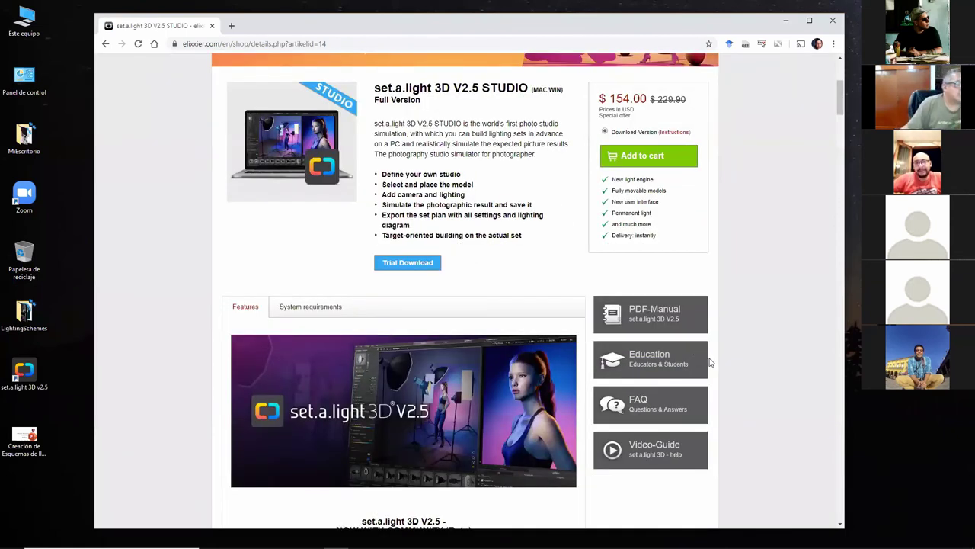
{"action": "scroll", "coordinate": [709, 363], "scroll_direction": "up", "scroll_amount": 1}
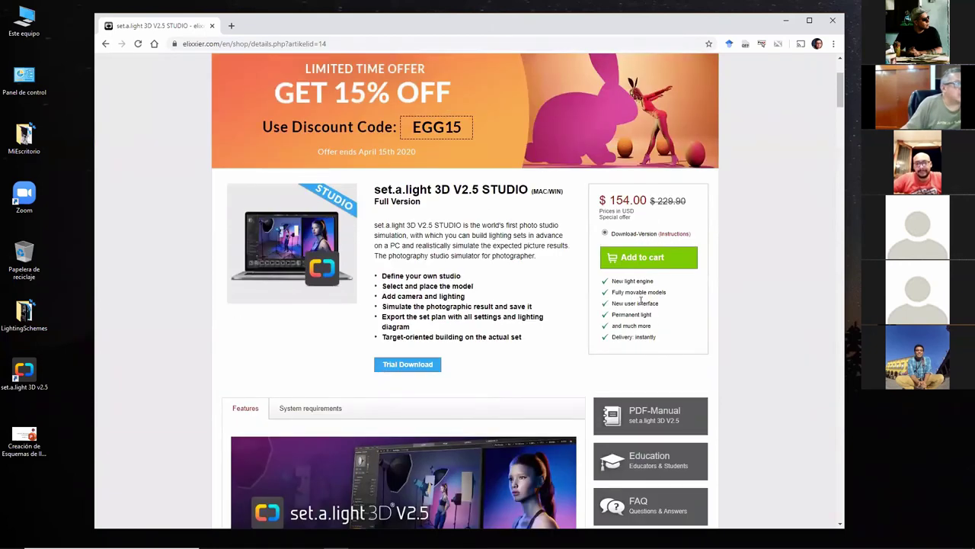
{"action": "left_click", "coordinate": [325, 411]}
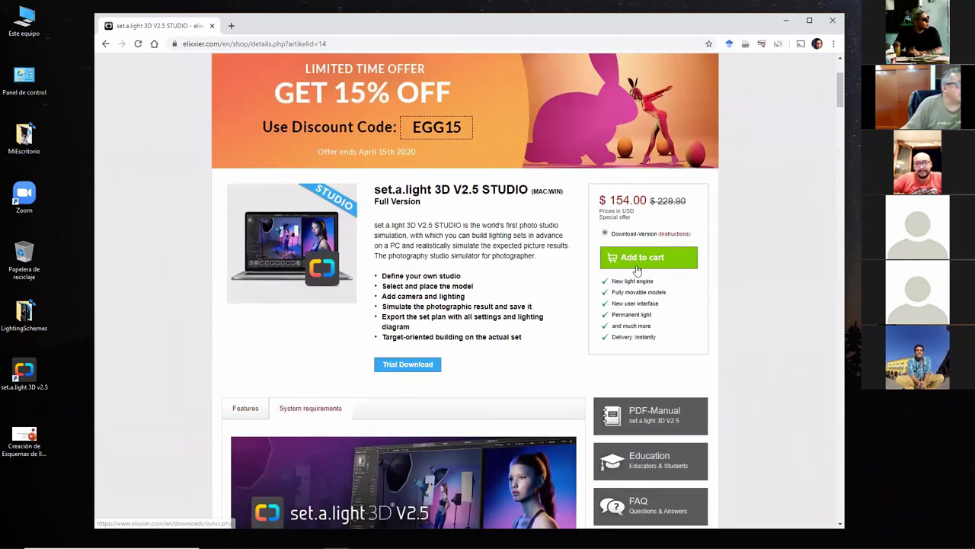
Step: Add the download version of set.a.light 3D V2.5 STUDIO to the cart and return to the shop overview
{"action": "left_click", "coordinate": [636, 269]}
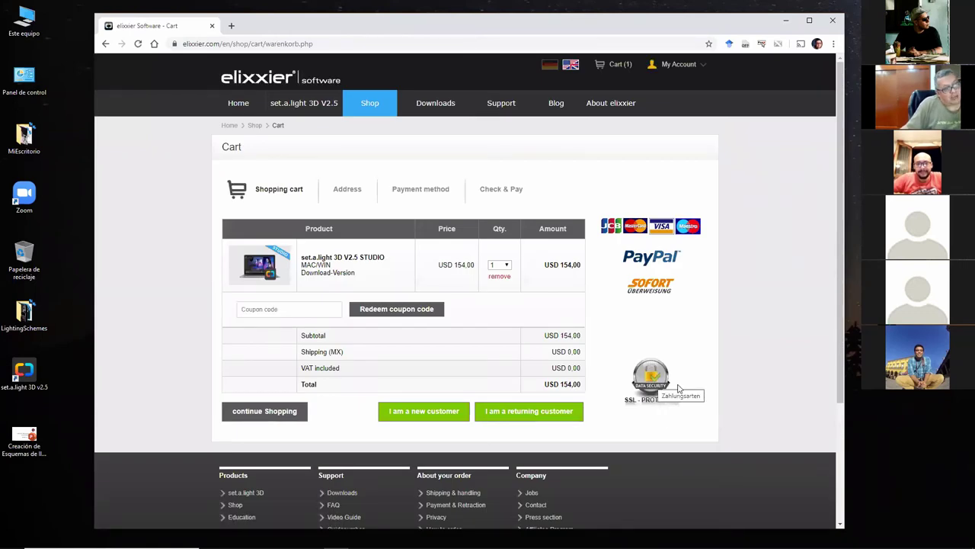
{"action": "left_click", "coordinate": [106, 44]}
{"action": "left_click", "coordinate": [106, 44]}
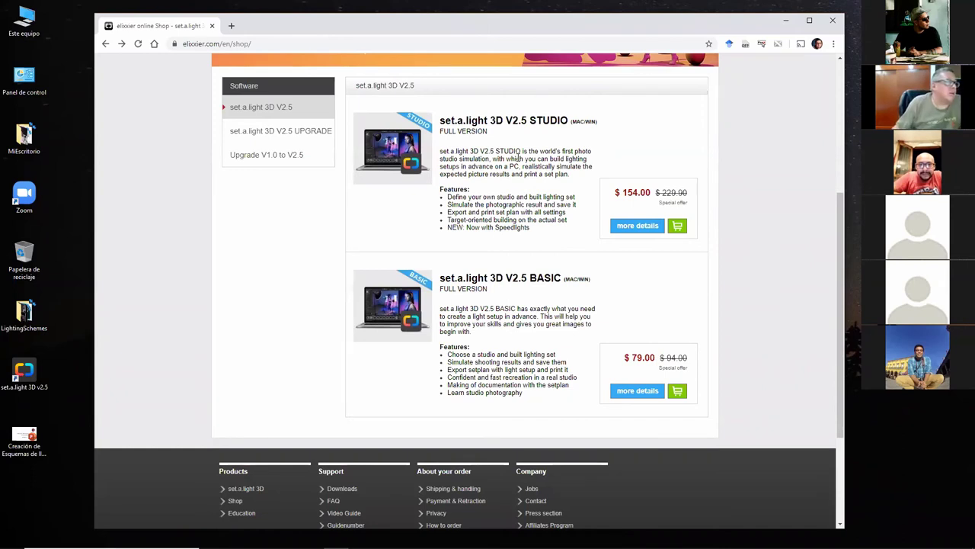
Step: Close the browser and go back to the studio setup workspace in set.a.light 3D
{"action": "left_click", "coordinate": [833, 20]}
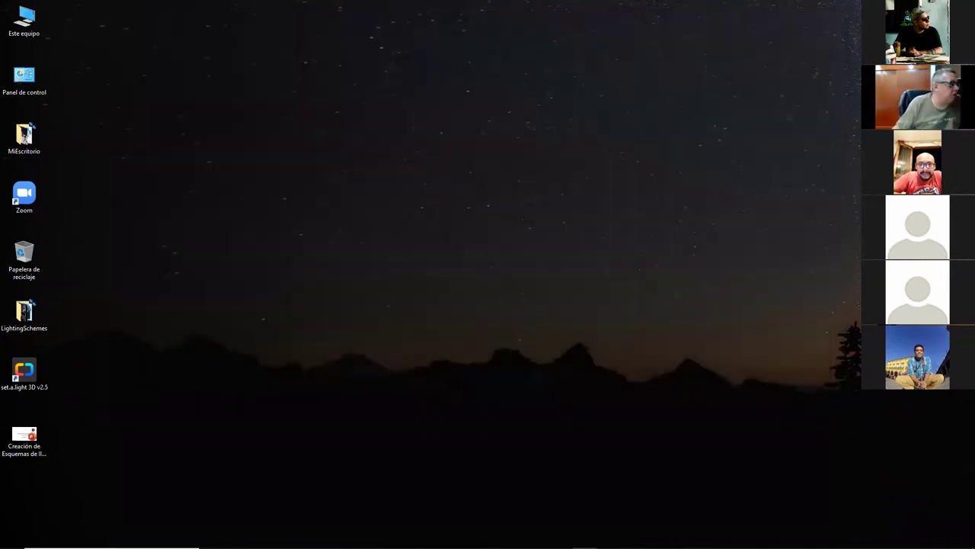
{"action": "mouse_move", "coordinate": [399, 540]}
{"action": "left_click", "coordinate": [609, 538]}
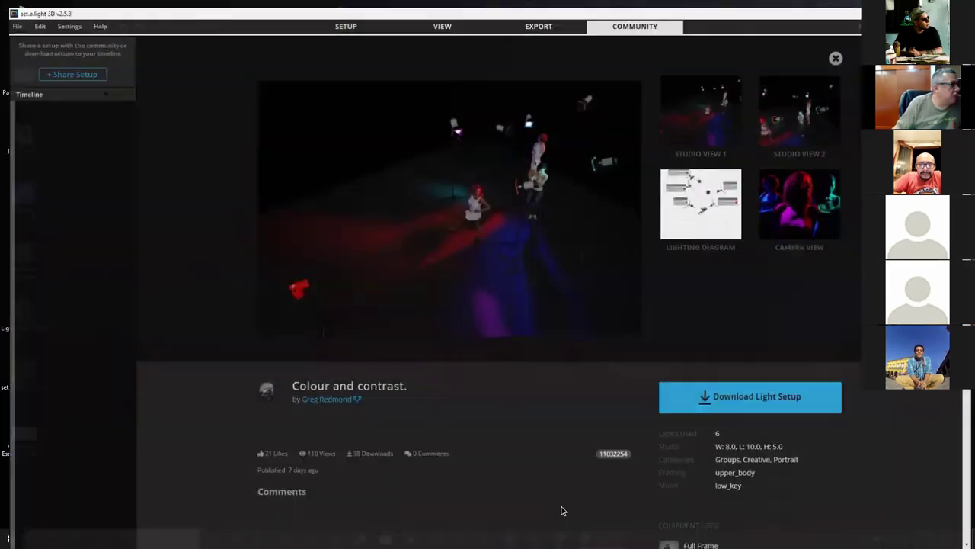
{"action": "left_click", "coordinate": [8, 18]}
{"action": "left_click", "coordinate": [31, 19]}
{"action": "left_click", "coordinate": [31, 18]}
{"action": "left_click", "coordinate": [364, 19]}
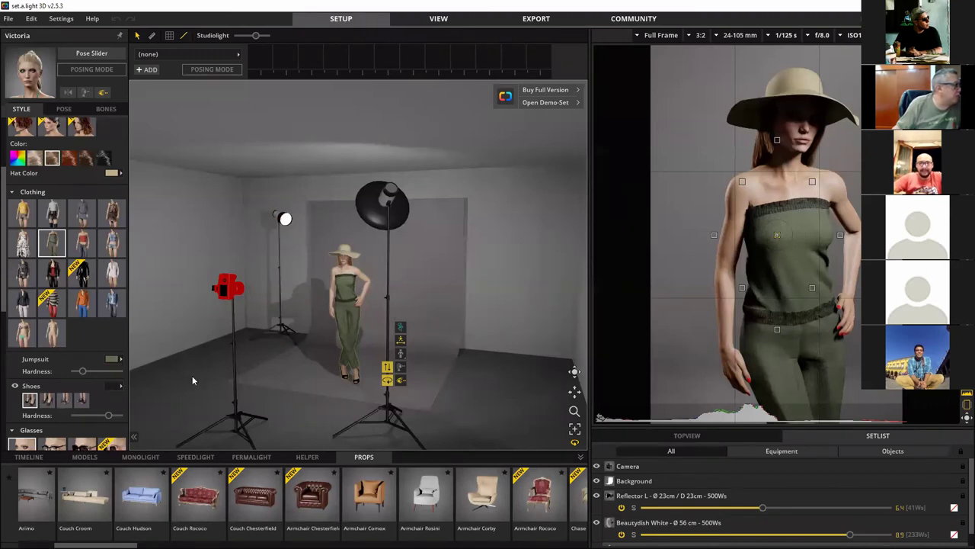
Step: Set the female model to the unclothed option and the bald hairstyle, and look through her remaining style options
{"action": "left_click", "coordinate": [52, 332]}
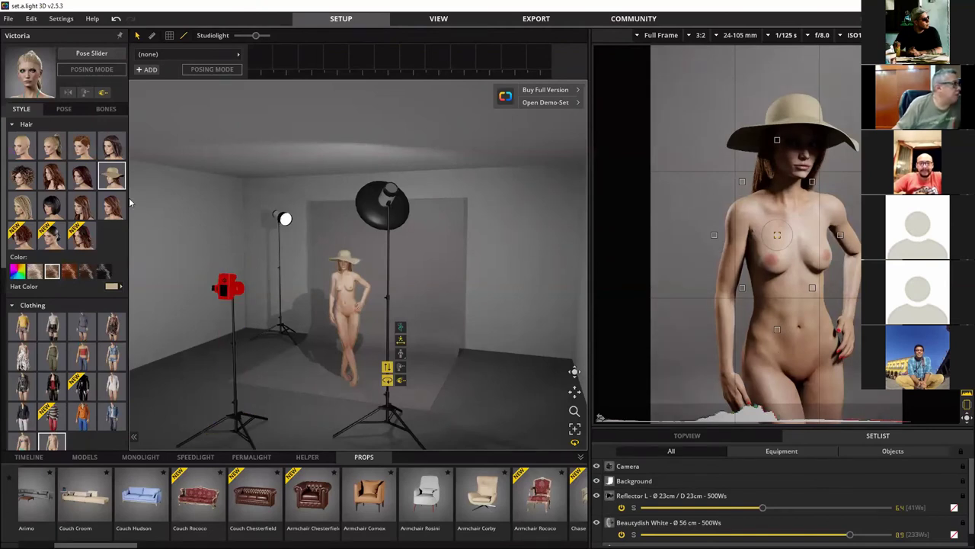
{"action": "left_click", "coordinate": [29, 150]}
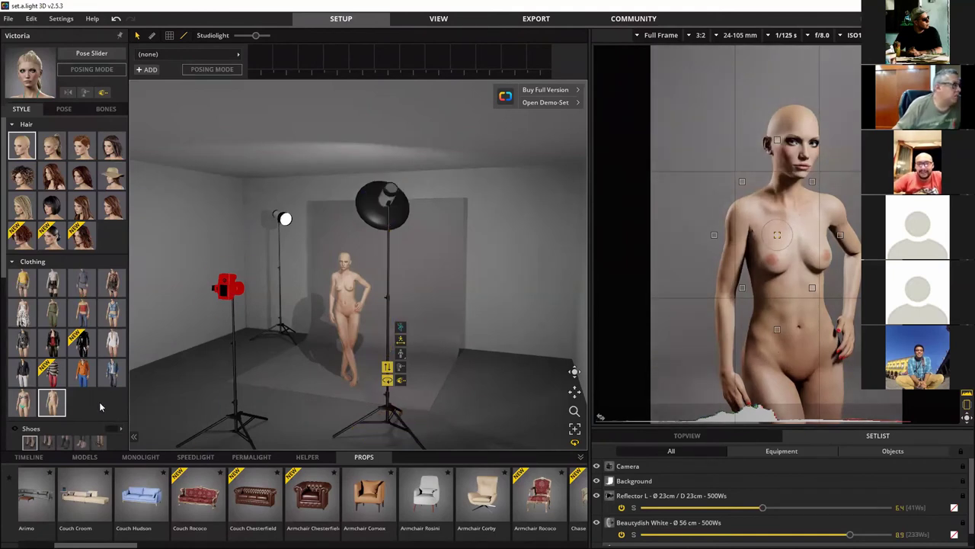
{"action": "scroll", "coordinate": [102, 408], "scroll_direction": "down", "scroll_amount": 1}
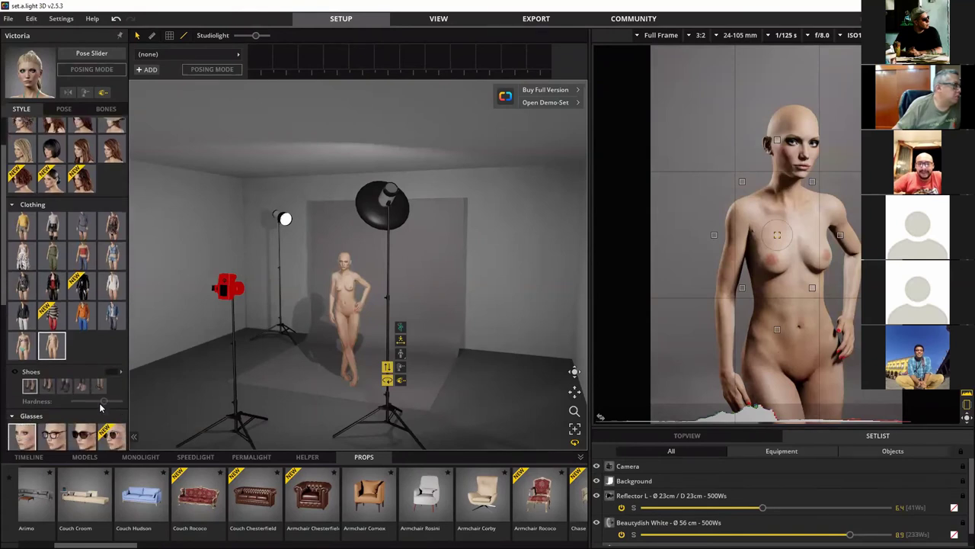
{"action": "scroll", "coordinate": [100, 408], "scroll_direction": "down", "scroll_amount": 3}
{"action": "scroll", "coordinate": [100, 408], "scroll_direction": "down", "scroll_amount": 3}
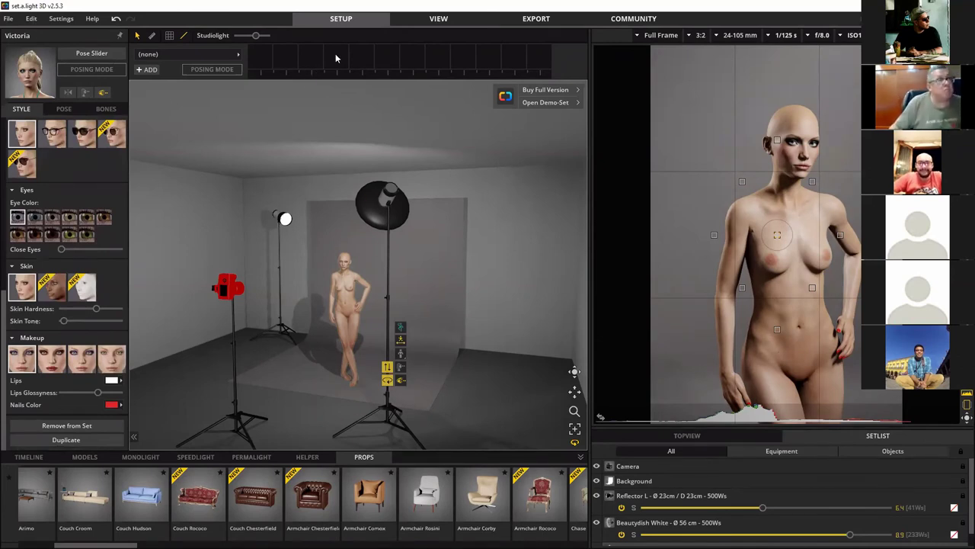
Step: Minimize set.a.light 3D, open Chrome and search Google Images for "3d models obj"
{"action": "left_click", "coordinate": [916, 5]}
{"action": "mouse_move", "coordinate": [287, 540]}
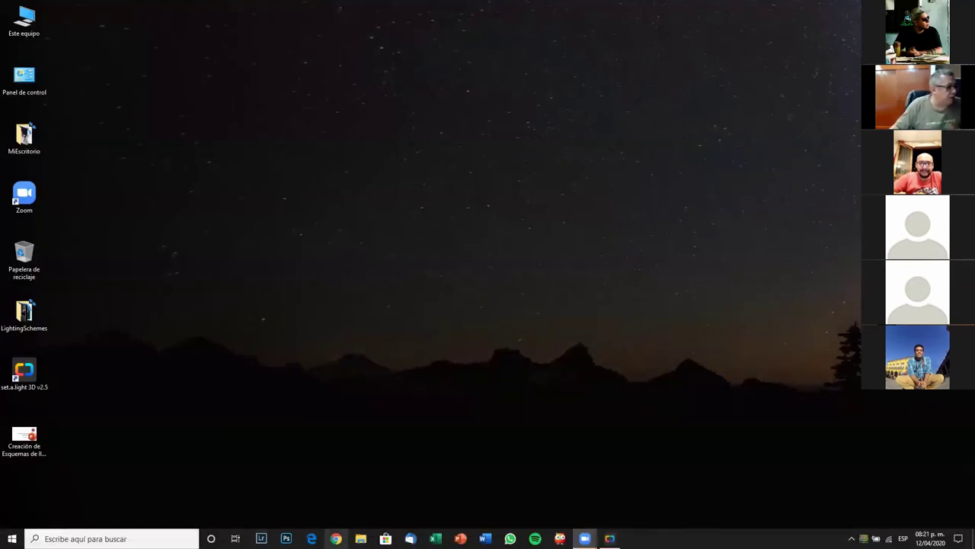
{"action": "left_click", "coordinate": [336, 538]}
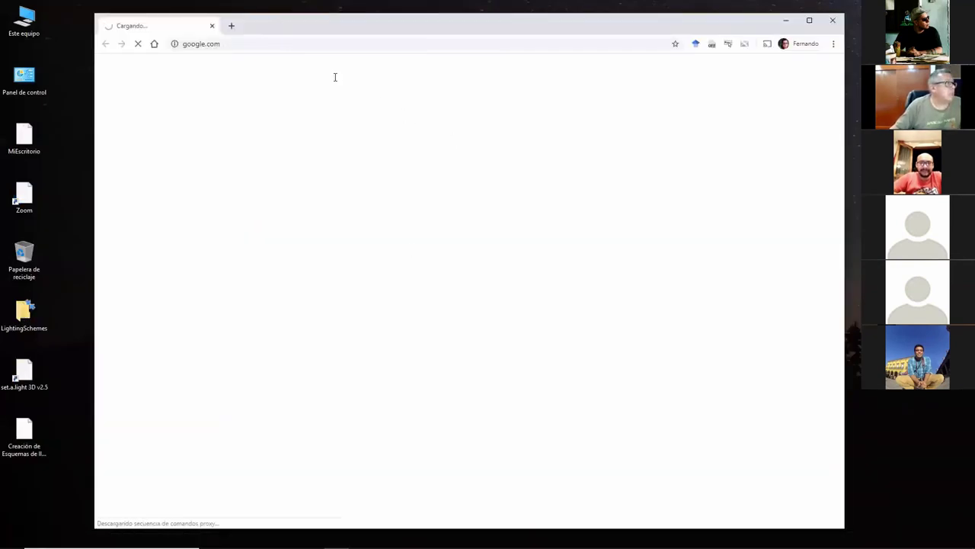
{"action": "left_click", "coordinate": [334, 84]}
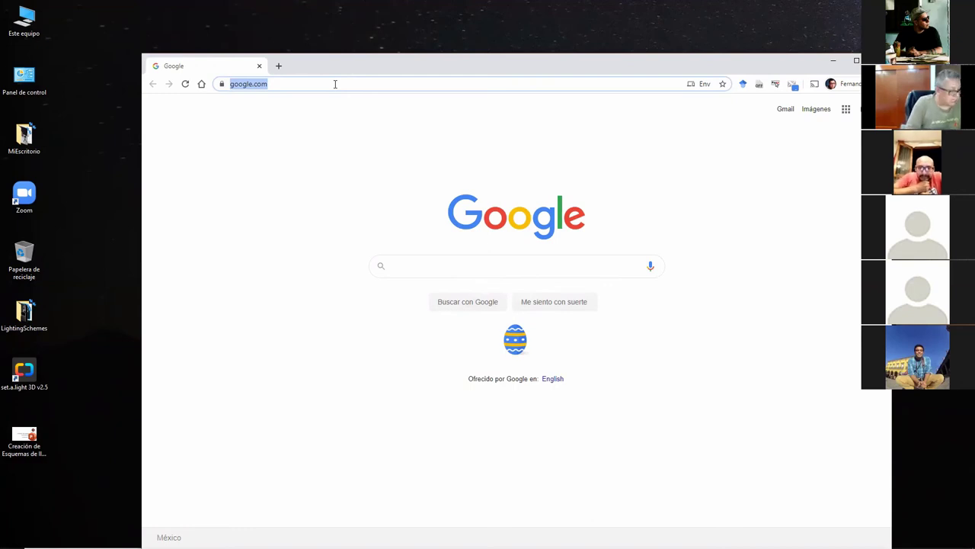
{"action": "type", "text": "3d models obj"}
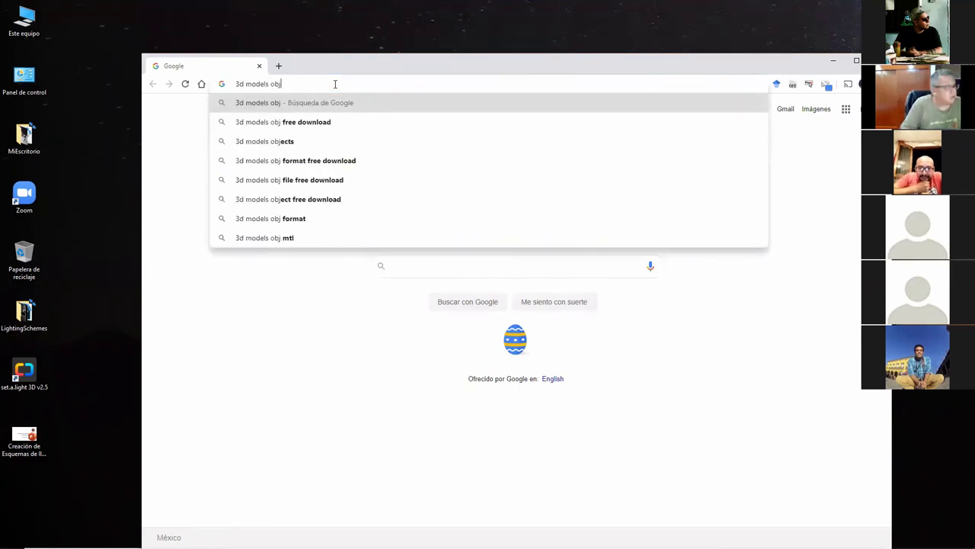
{"action": "key", "text": "Return"}
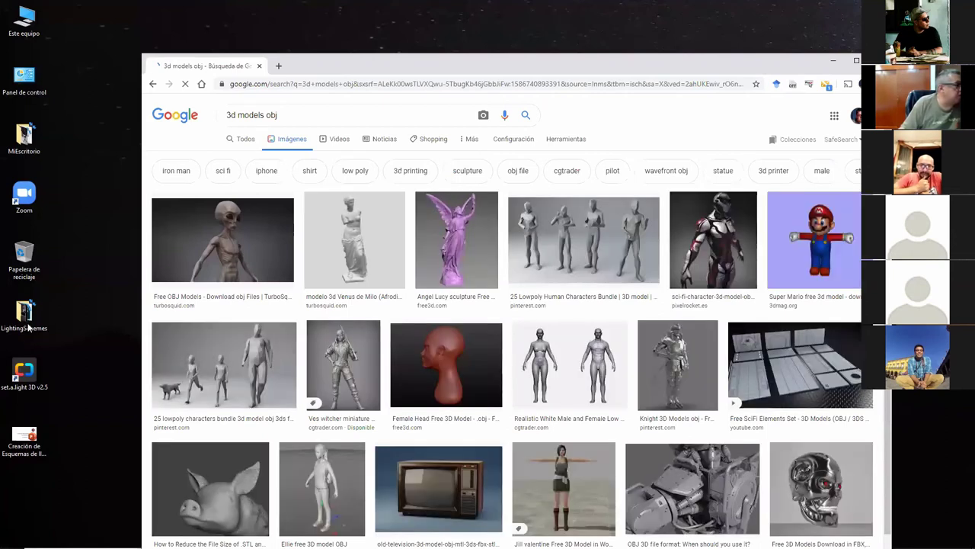
Step: Close the browser, open the LightingSchemes desktop folder and open schemelights.psd in Photoshop
{"action": "left_click", "coordinate": [879, 60]}
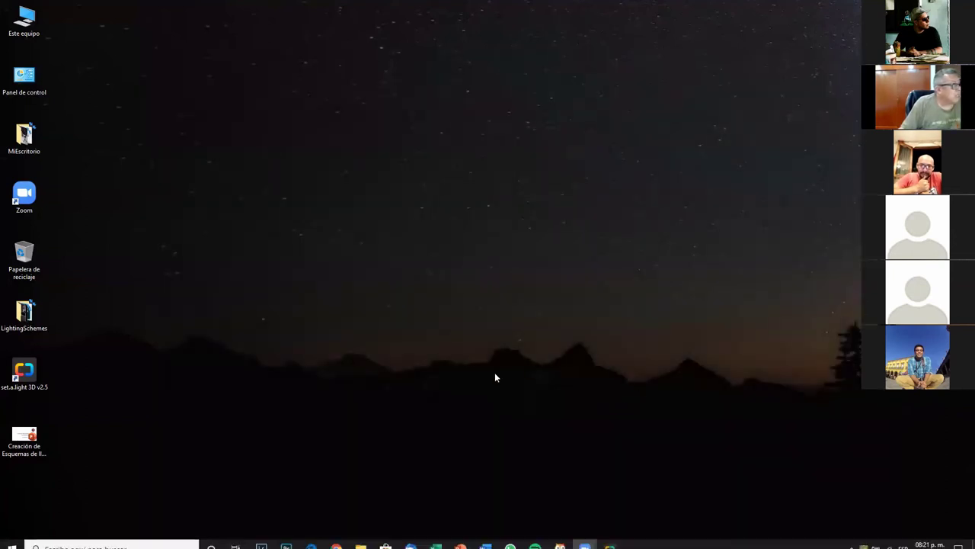
{"action": "left_click", "coordinate": [693, 264]}
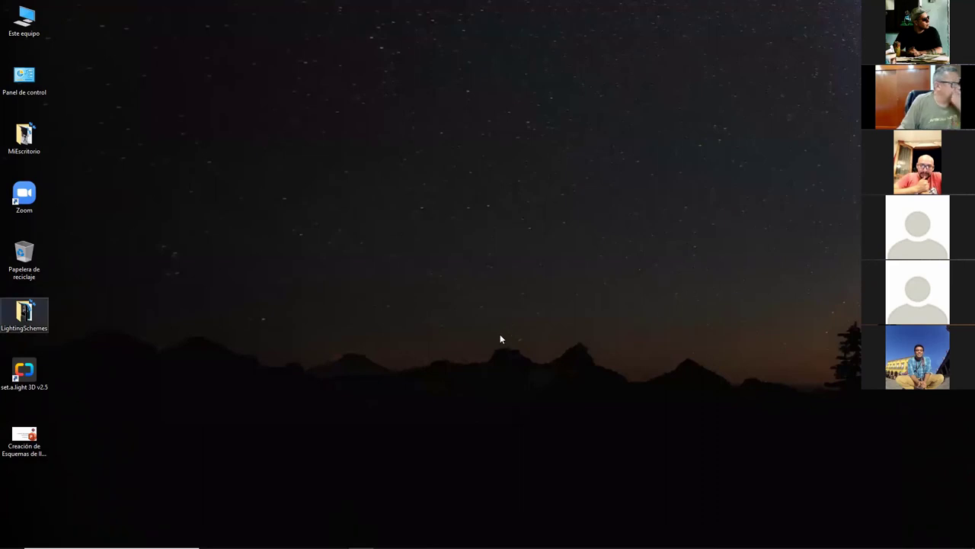
{"action": "key", "text": "Return"}
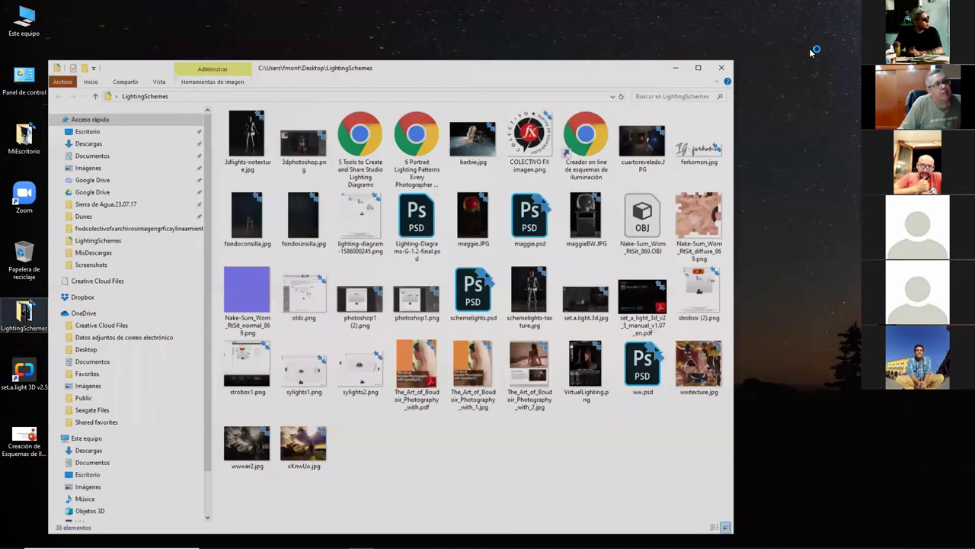
{"action": "key", "text": "super+d"}
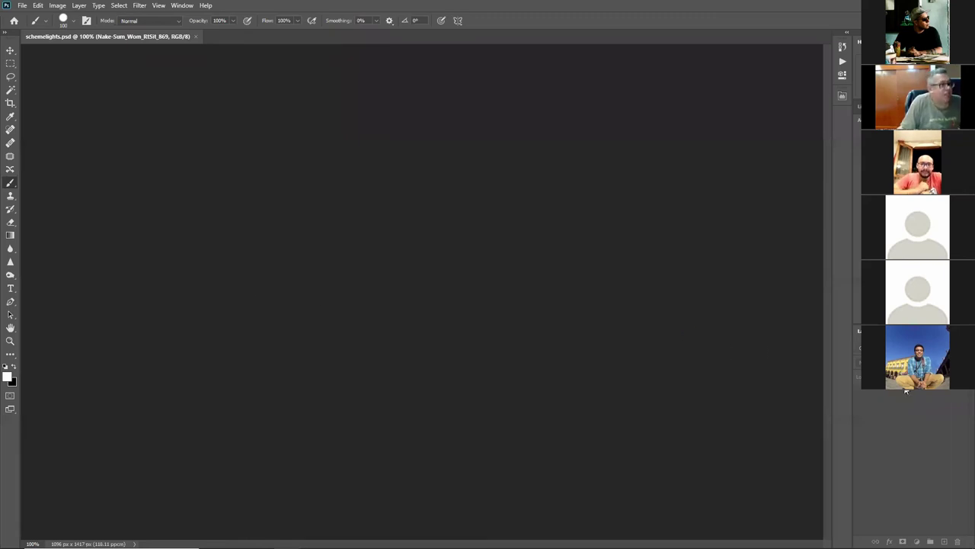
Step: Hide Layer 1, keep the 3D figure layer visible and hide the Sphere object in its 3D scene
{"action": "scroll", "coordinate": [877, 449], "scroll_direction": "down", "scroll_amount": 1}
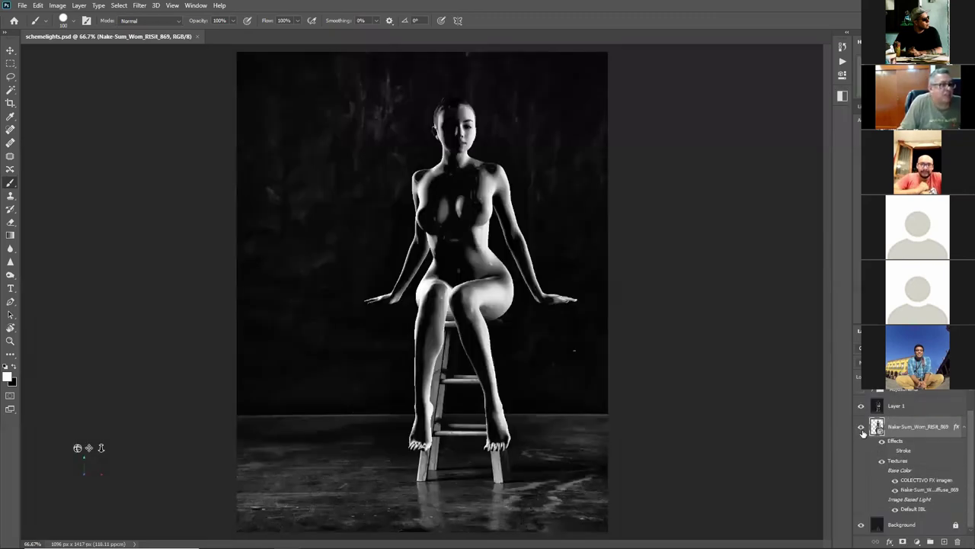
{"action": "left_click_drag", "start_coordinate": [862, 407], "coordinate": [863, 426]}
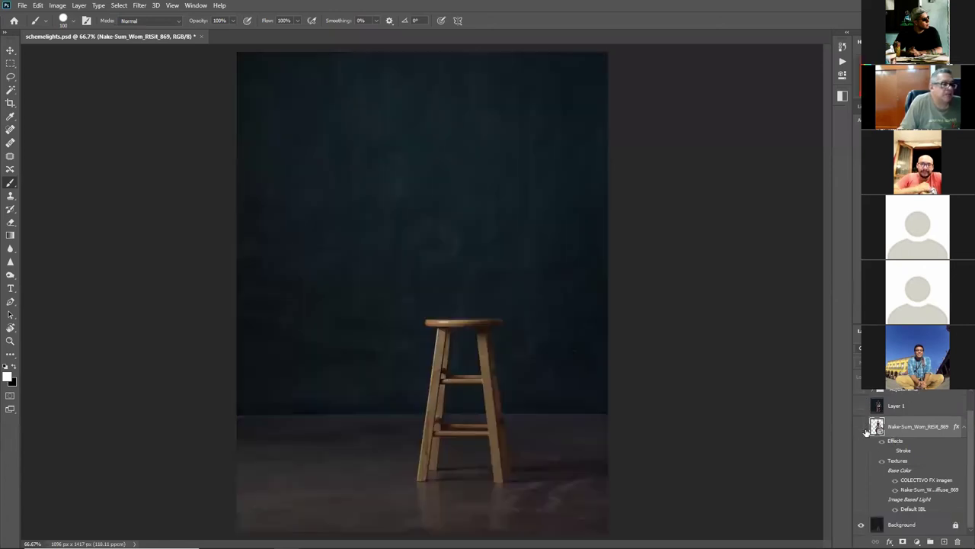
{"action": "left_click", "coordinate": [862, 426]}
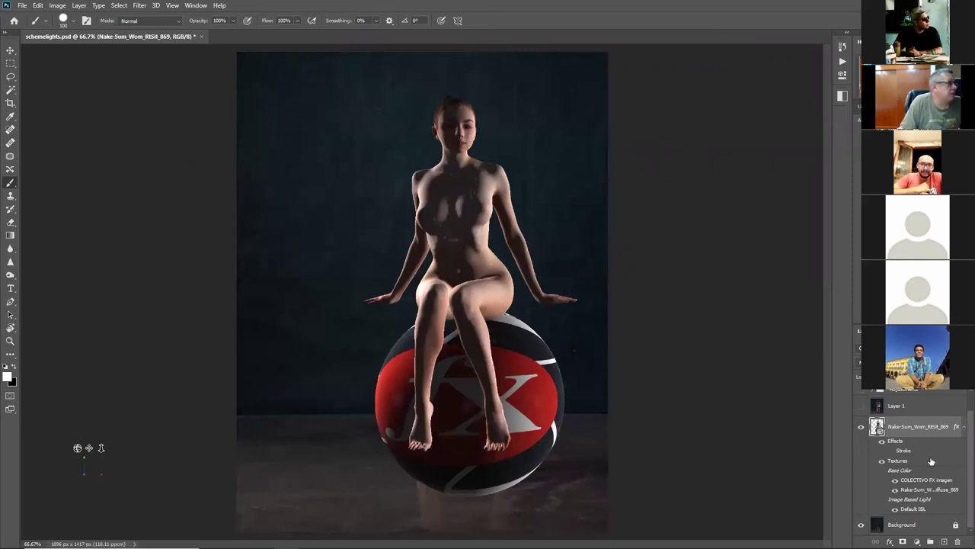
{"action": "double_click", "coordinate": [879, 428]}
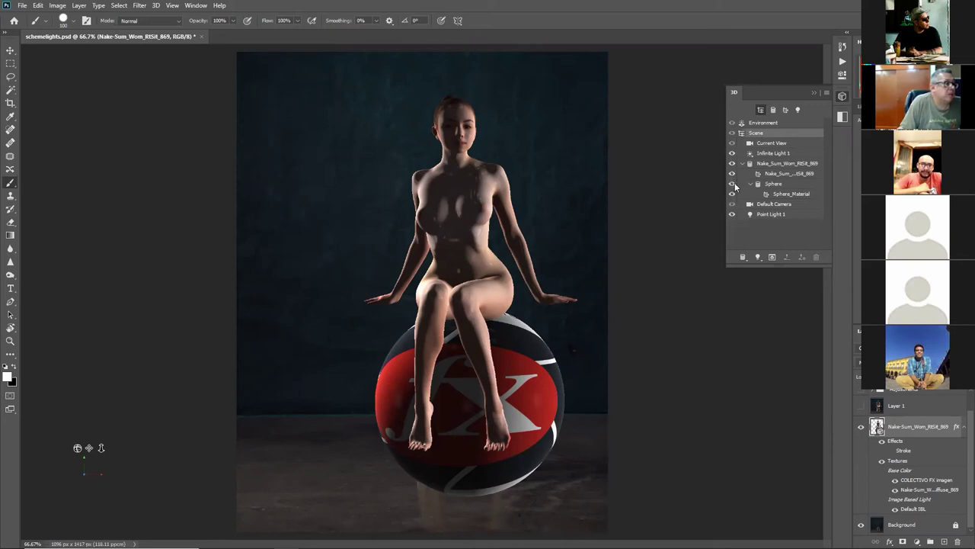
{"action": "left_click", "coordinate": [733, 184]}
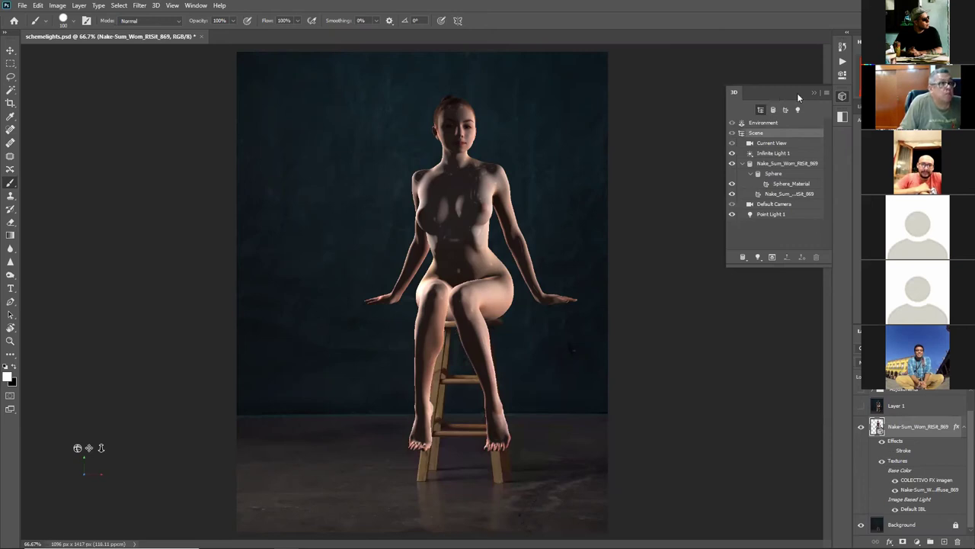
Step: Change the workspace layout to one with the History and Paragraph panels, and activate the Move tool on the 3D figure layer
{"action": "left_click", "coordinate": [198, 6]}
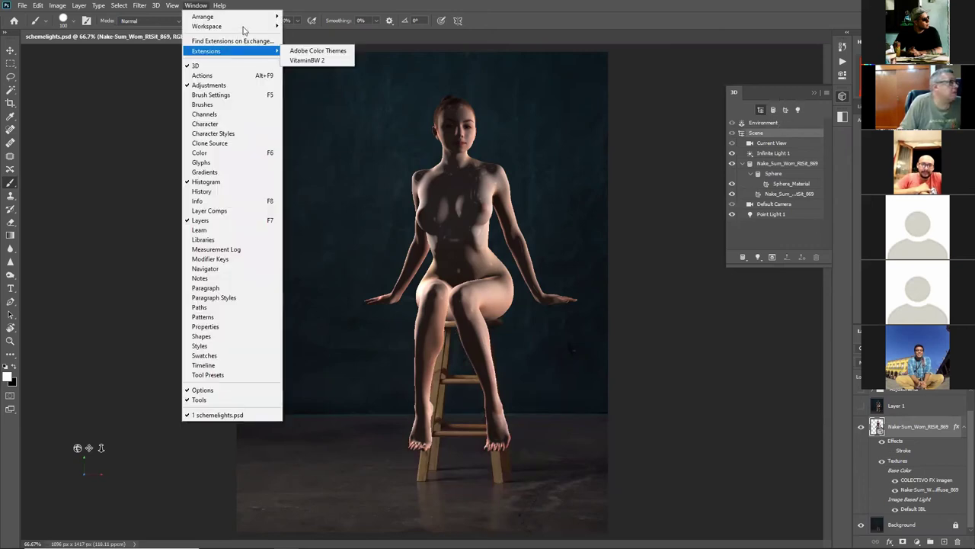
{"action": "mouse_move", "coordinate": [244, 28]}
{"action": "left_click", "coordinate": [290, 34]}
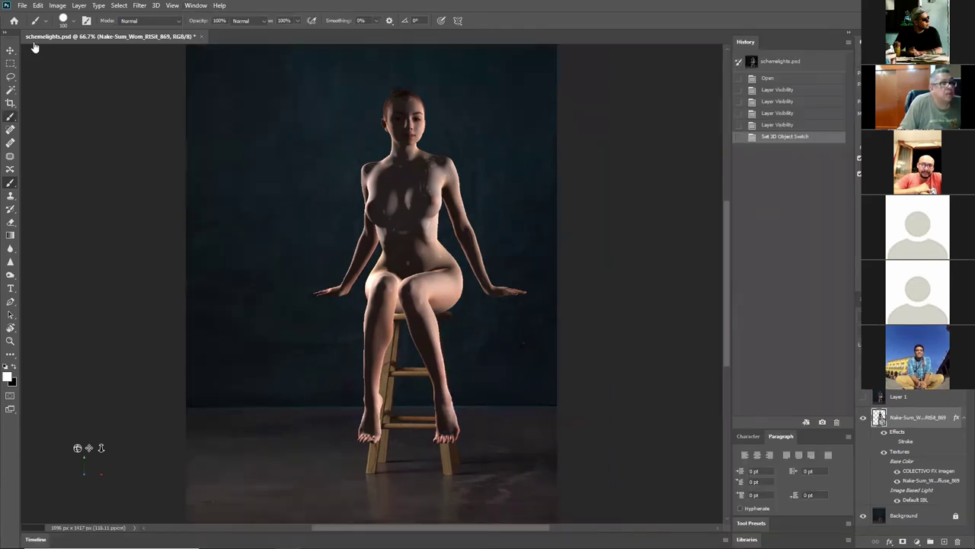
{"action": "key", "text": "v"}
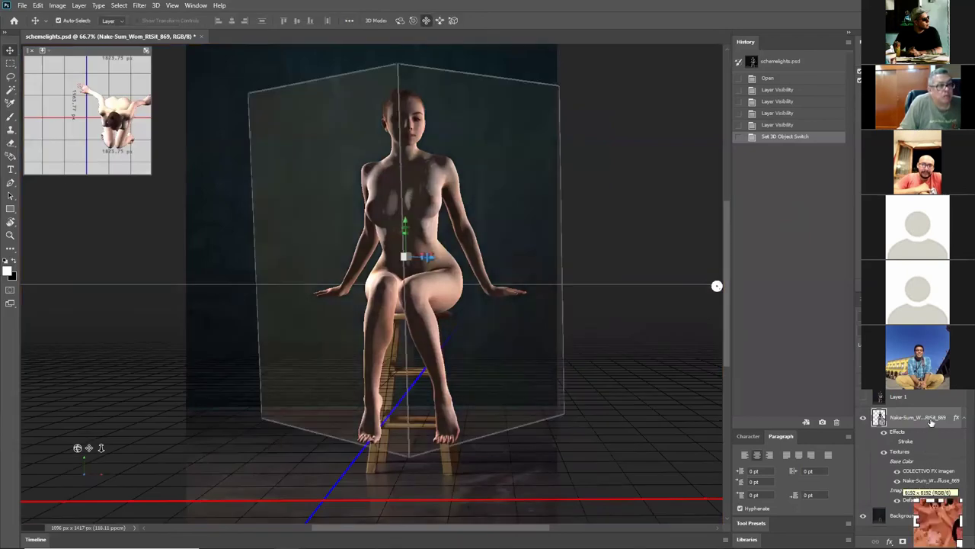
{"action": "double_click", "coordinate": [887, 416]}
{"action": "key", "text": "Return"}
{"action": "double_click", "coordinate": [951, 418]}
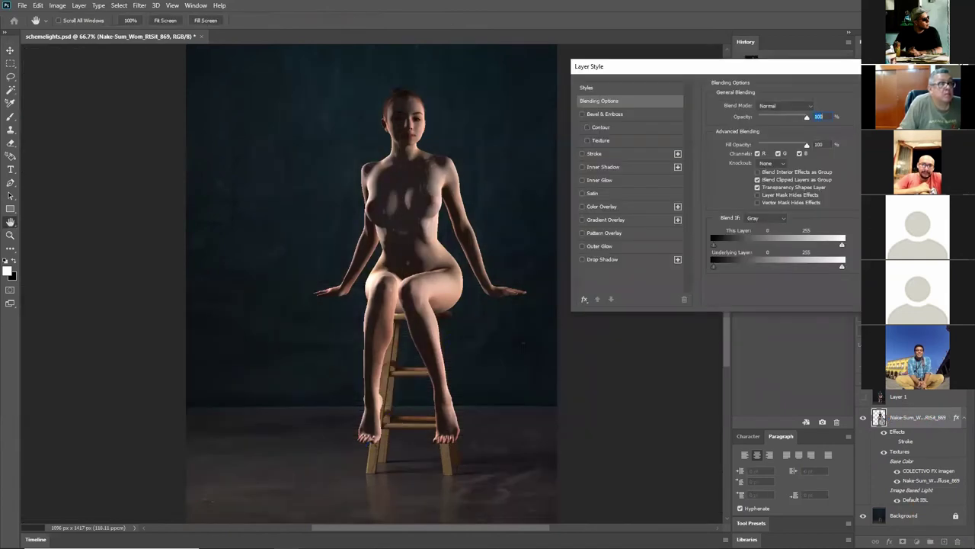
{"action": "key", "text": "Escape"}
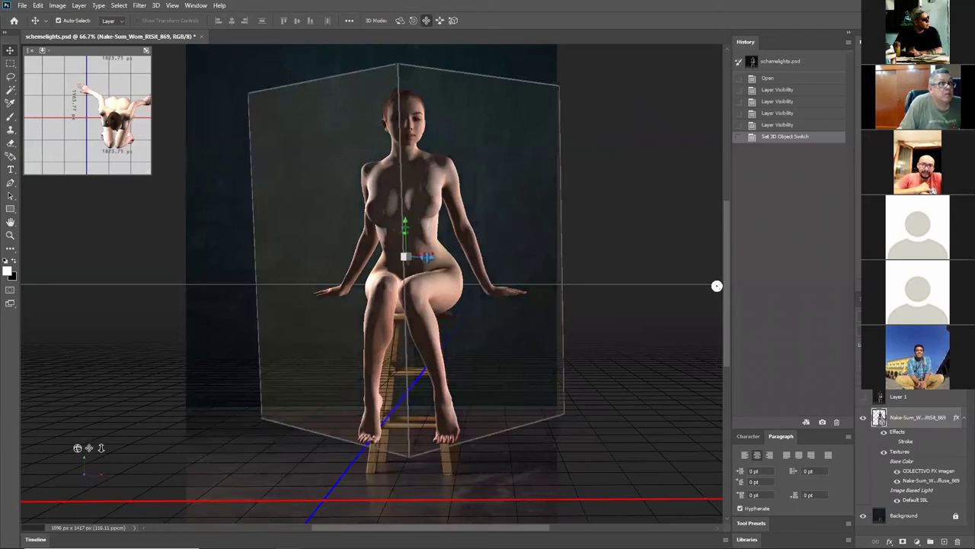
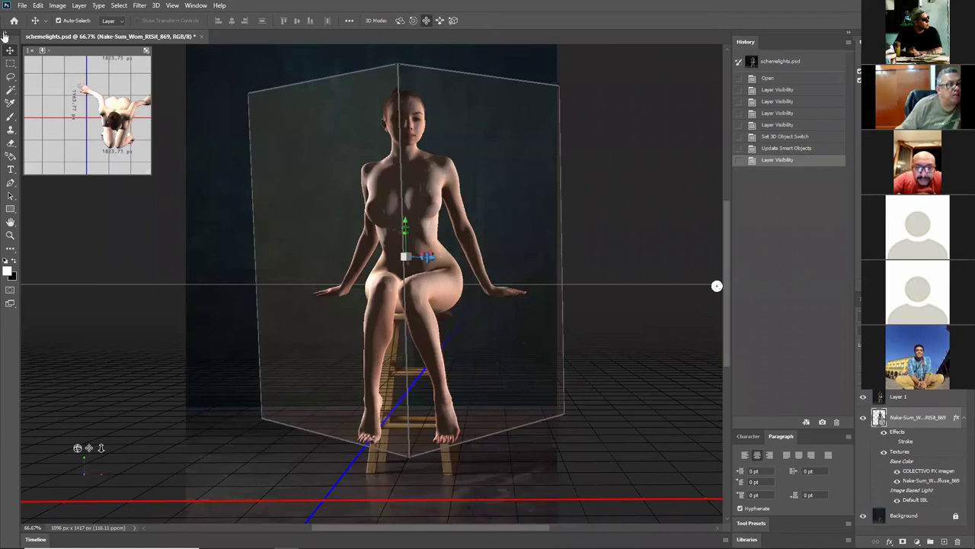
Step: Hide the Background layer and Layer 1 to isolate the 3D figure, and open that layer's 3D scene contents
{"action": "left_click", "coordinate": [10, 62]}
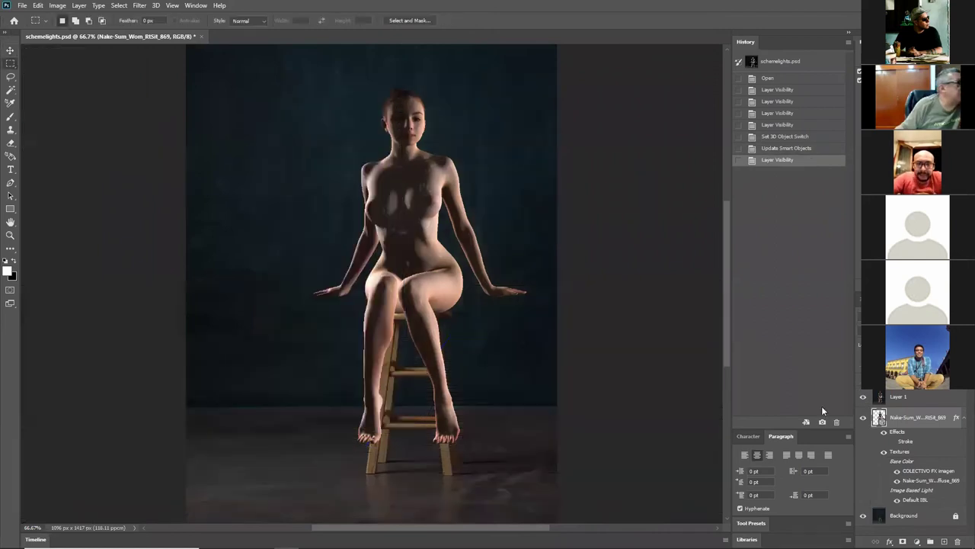
{"action": "left_click", "coordinate": [863, 418]}
{"action": "left_click", "coordinate": [863, 421]}
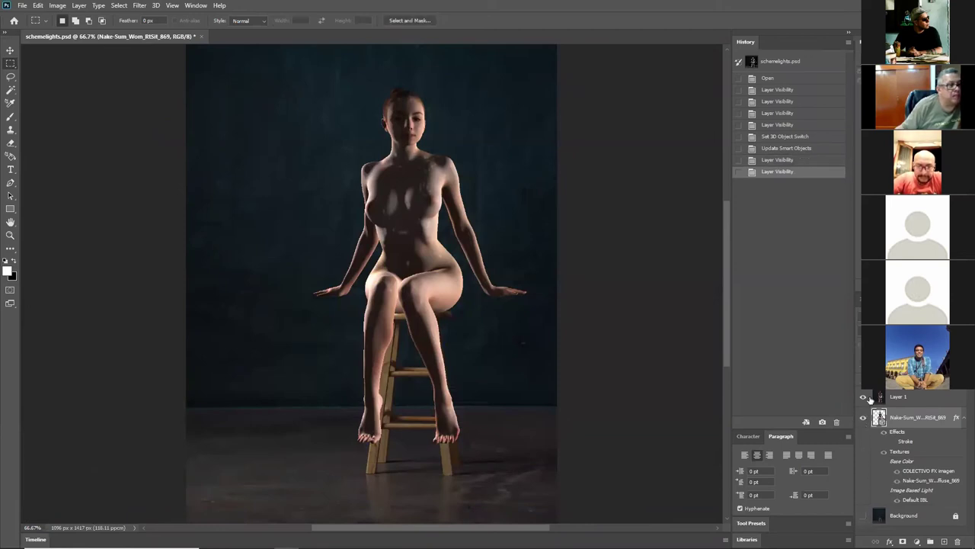
{"action": "left_click", "coordinate": [864, 398]}
{"action": "double_click", "coordinate": [881, 419]}
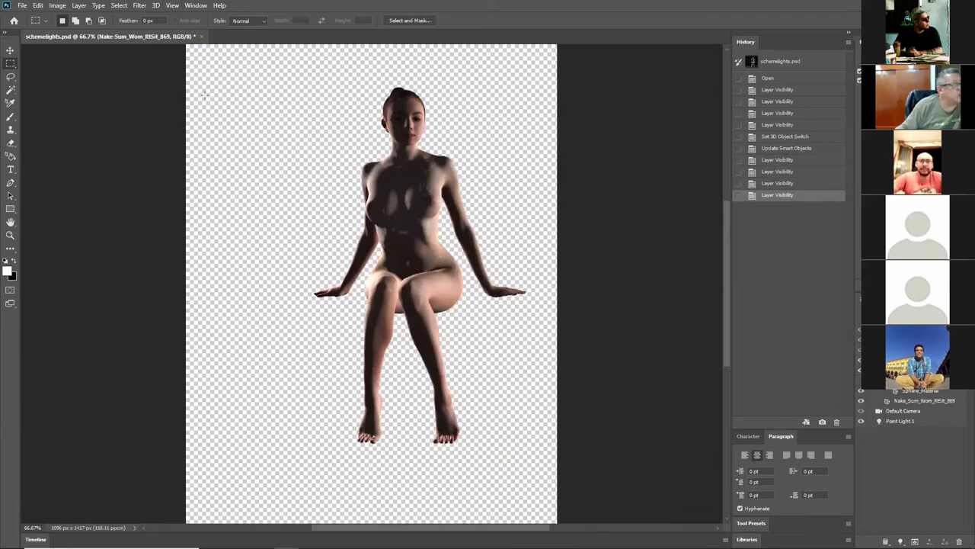
Step: Activate the Move tool and examine the sphere's material and the figure's material in the 3D scene
{"action": "left_click", "coordinate": [10, 51]}
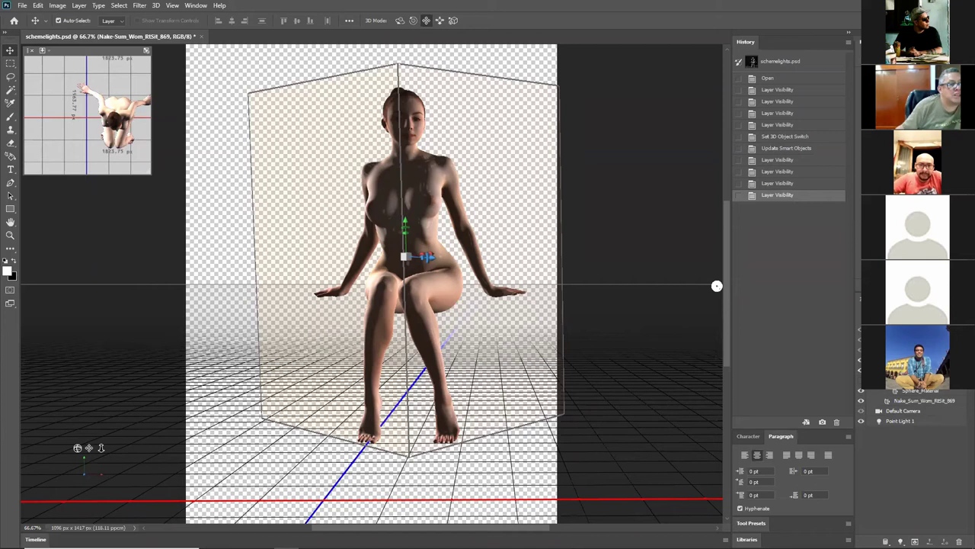
{"action": "left_click", "coordinate": [915, 390]}
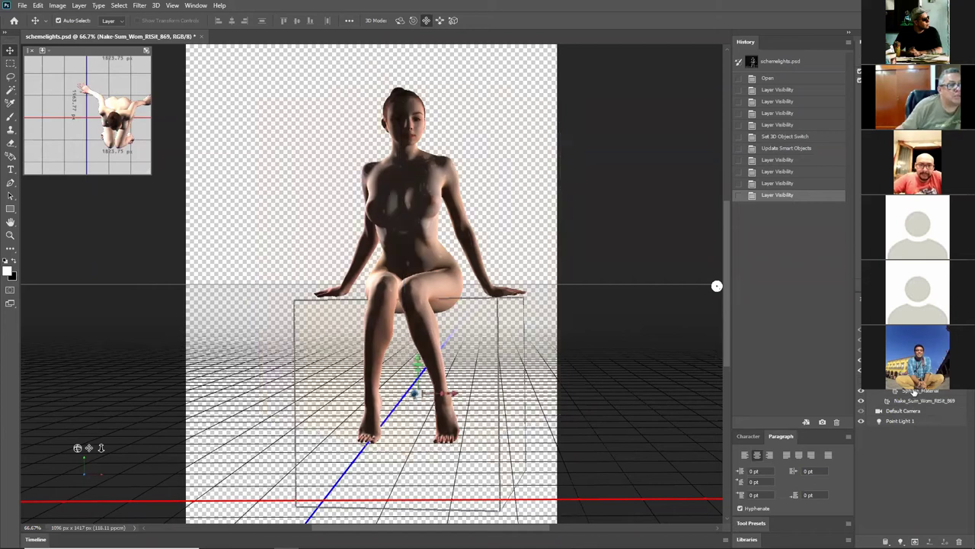
{"action": "left_click", "coordinate": [923, 400]}
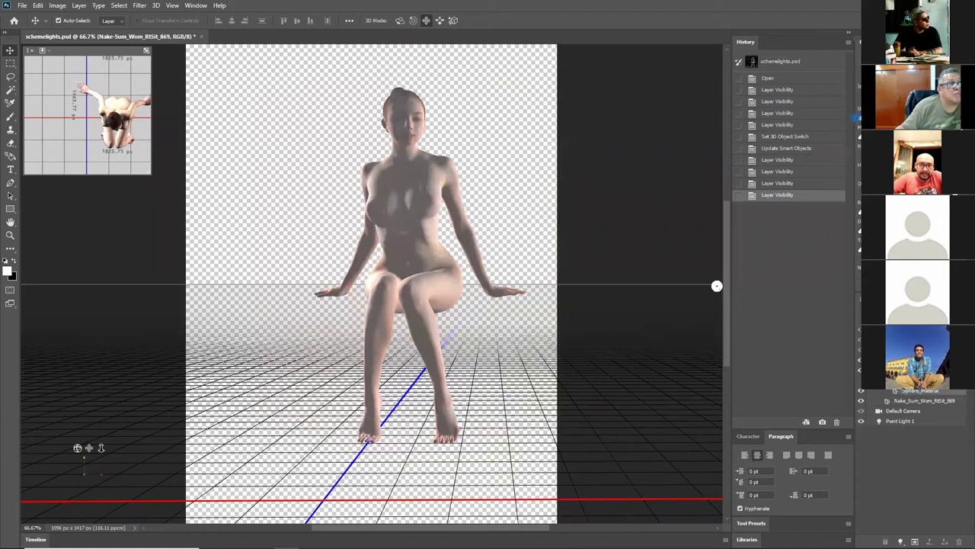
Step: Dismiss the file selection, open the sphere material's COLECTIVO FX logo texture for viewing and close its document
{"action": "key", "text": "ctrl+o"}
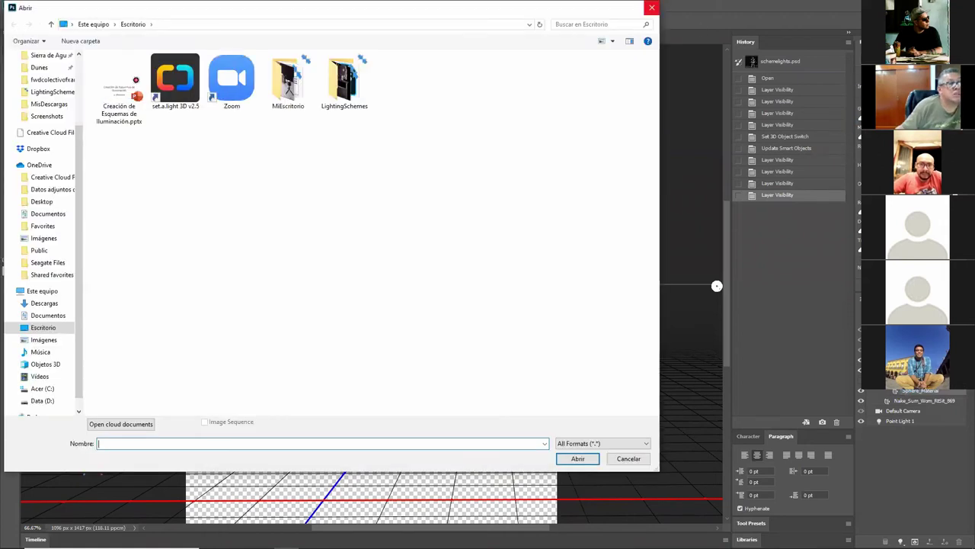
{"action": "key", "text": "Escape"}
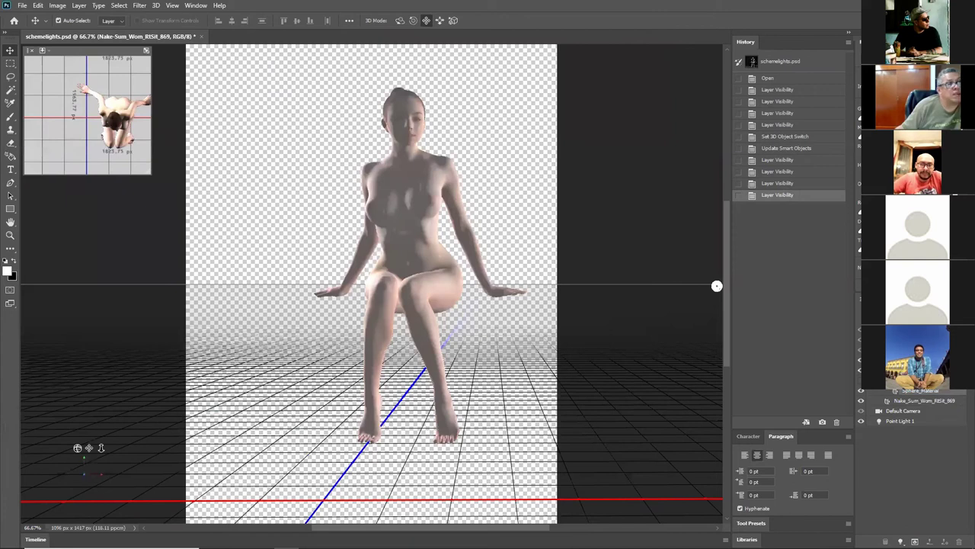
{"action": "left_click", "coordinate": [919, 77]}
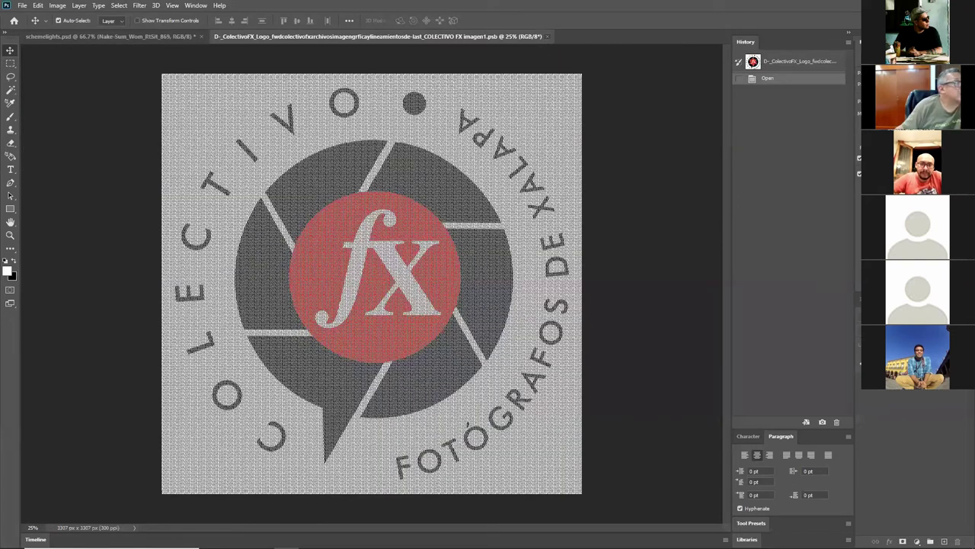
{"action": "key", "text": "ctrl+w"}
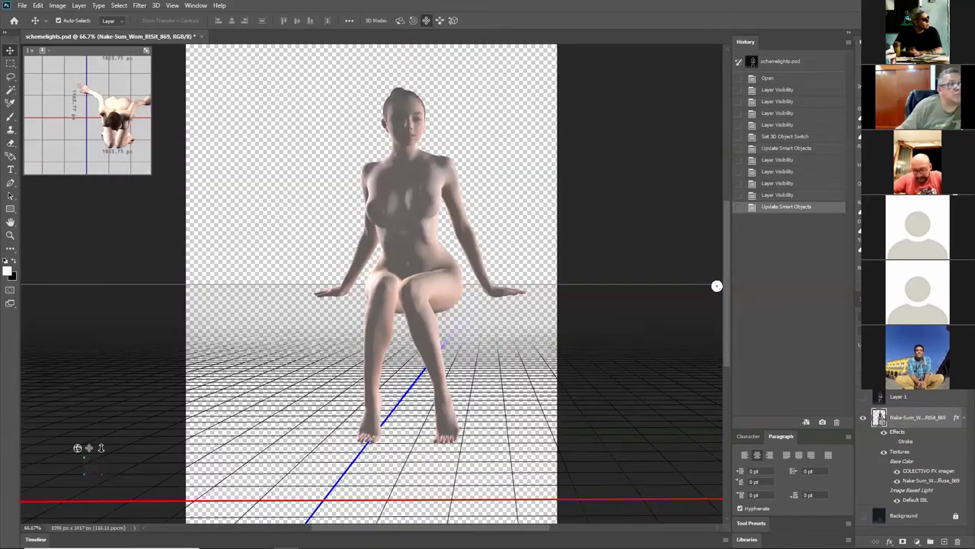
Step: Leave the 3D view with the marquee tool, hide the 3D figure layer and show Layer 1 in black and white
{"action": "left_click", "coordinate": [10, 52]}
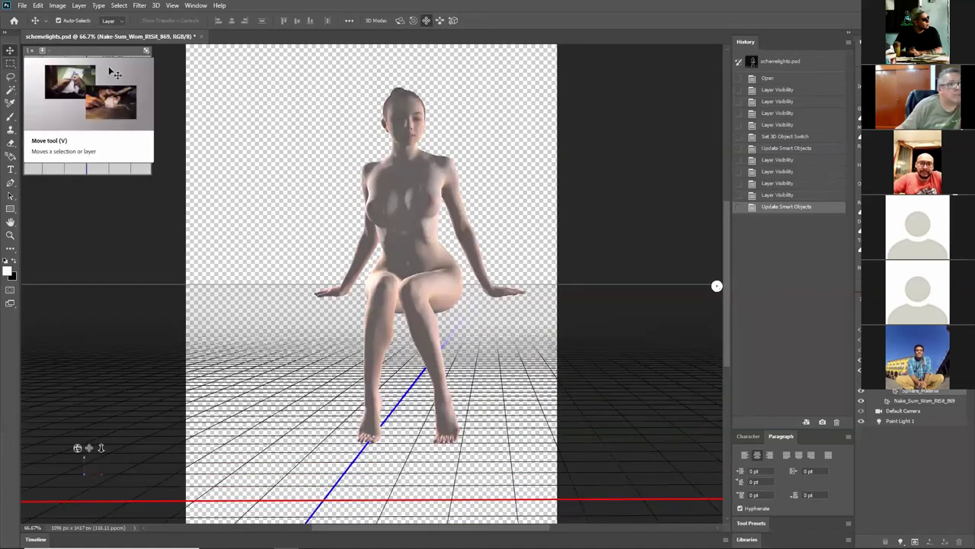
{"action": "key", "text": "m"}
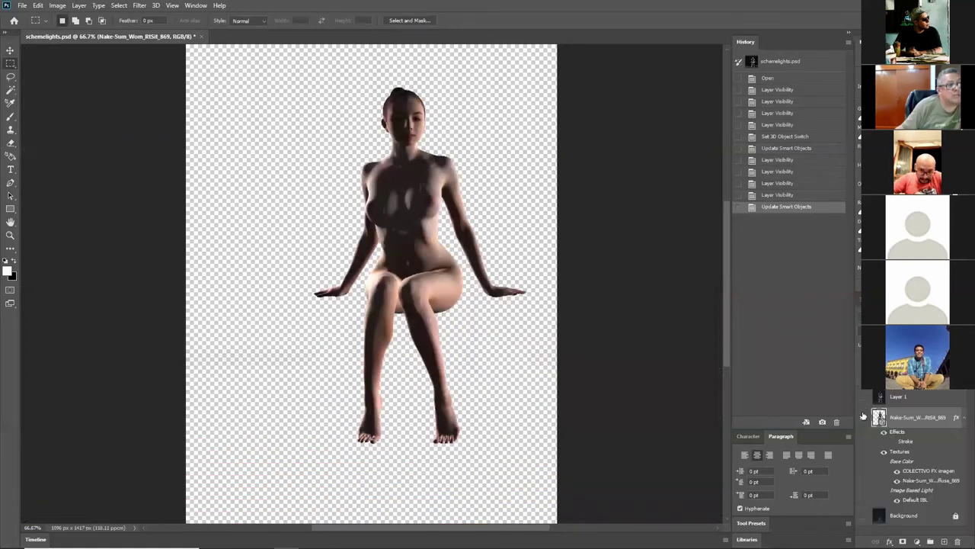
{"action": "left_click", "coordinate": [863, 396]}
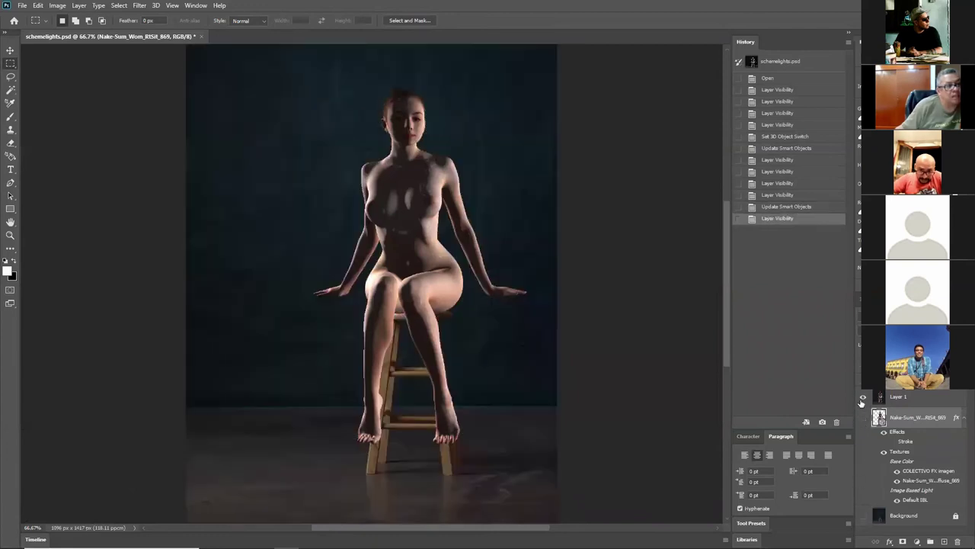
{"action": "left_click", "coordinate": [860, 387]}
{"action": "left_click", "coordinate": [864, 398]}
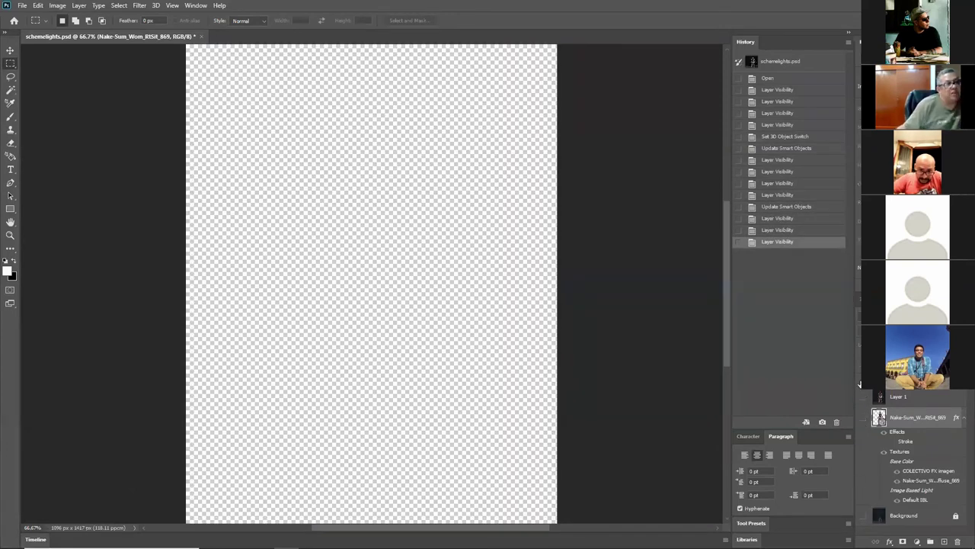
{"action": "left_click", "coordinate": [863, 417]}
{"action": "left_click", "coordinate": [864, 397]}
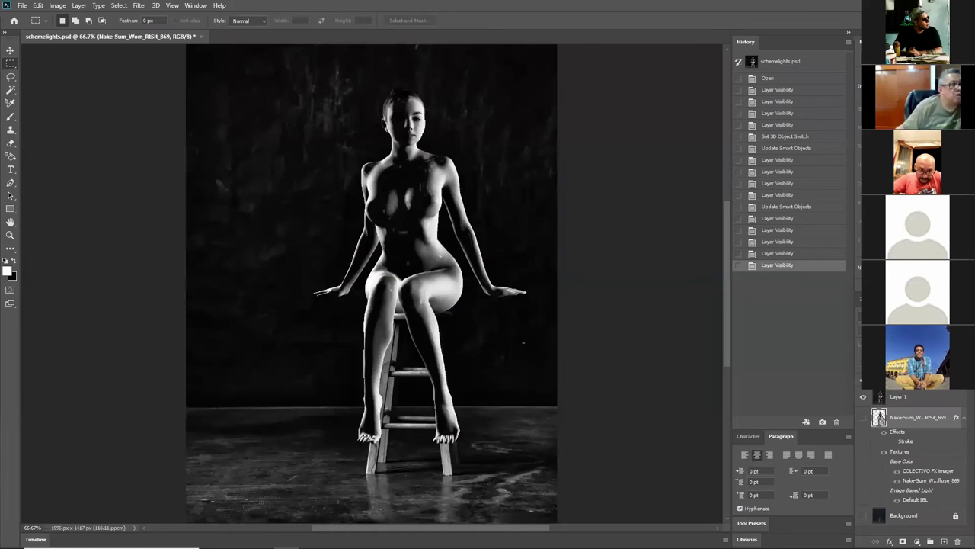
Step: Switch to the Photography workspace and shape a Curves adjustment above the Adjustments group to lighten the image's shadows and midtones
{"action": "key", "text": "alt+bracketright"}
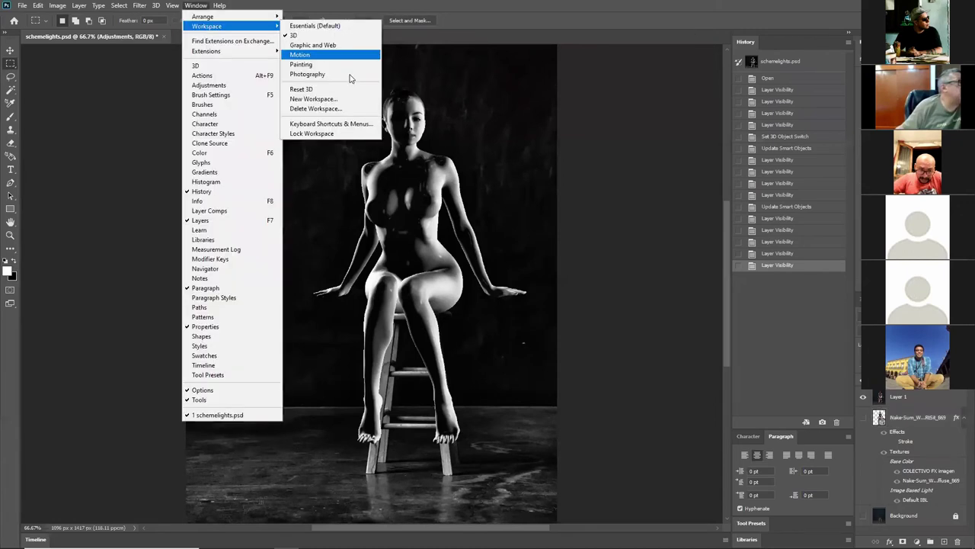
{"action": "left_click", "coordinate": [349, 75]}
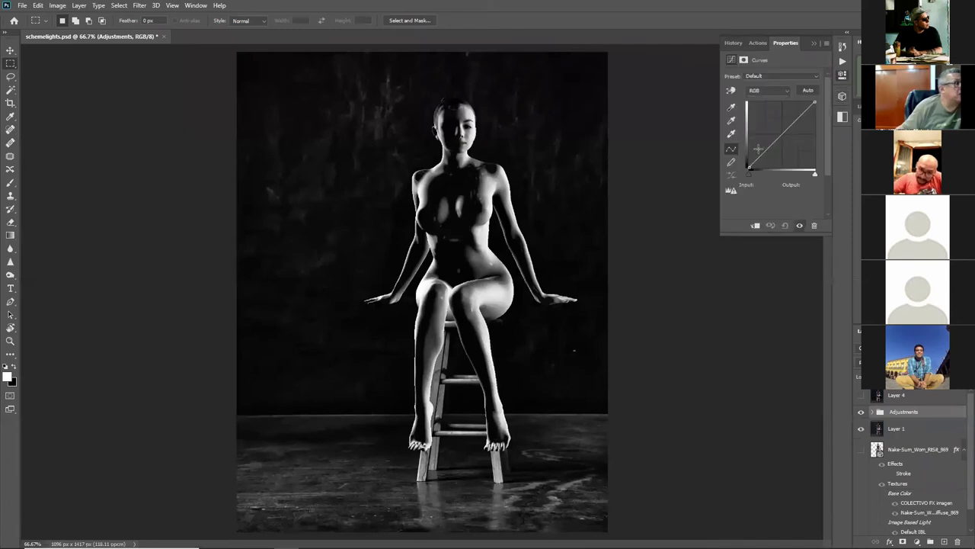
{"action": "left_click_drag", "start_coordinate": [762, 154], "coordinate": [760, 149]}
{"action": "left_click", "coordinate": [783, 134]}
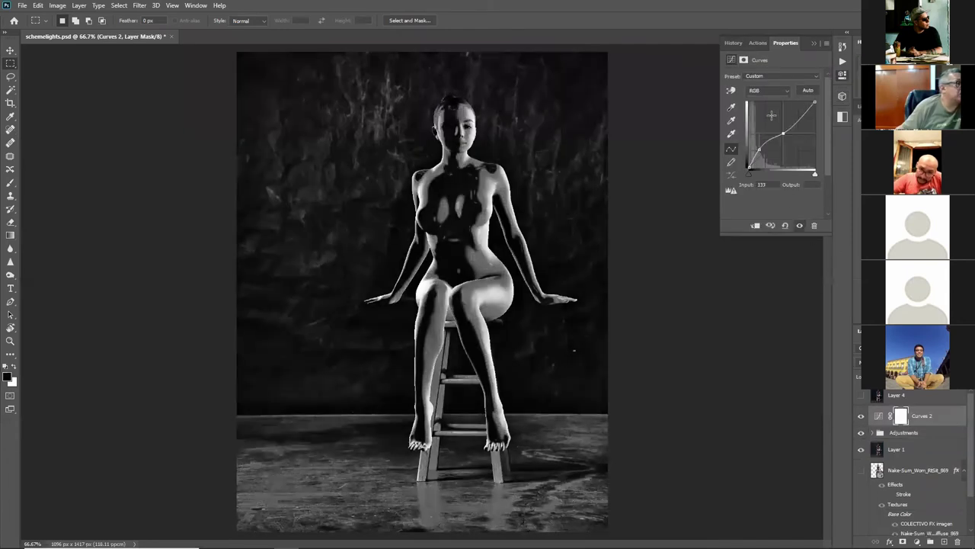
{"action": "left_click_drag", "start_coordinate": [771, 115], "coordinate": [771, 114]}
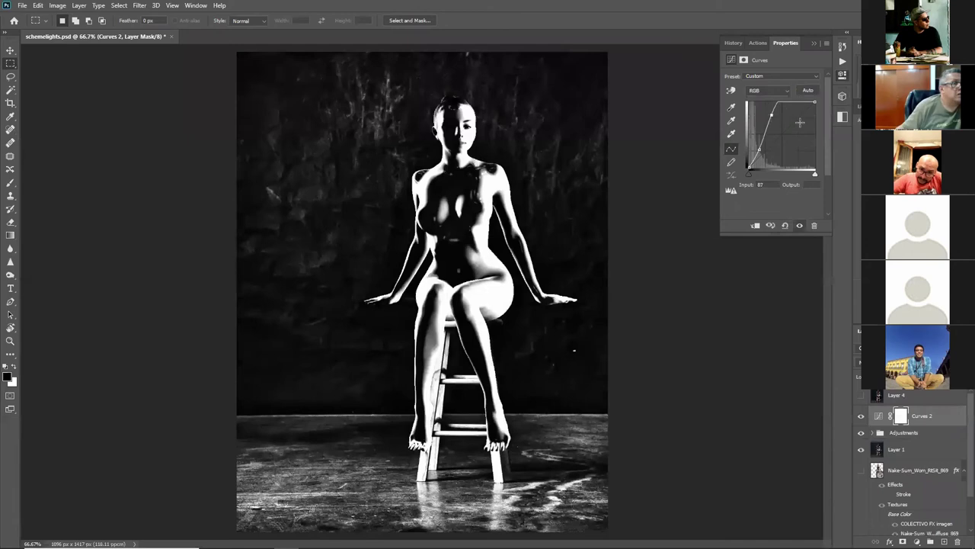
{"action": "left_click", "coordinate": [802, 123]}
{"action": "left_click_drag", "start_coordinate": [801, 125], "coordinate": [783, 118]}
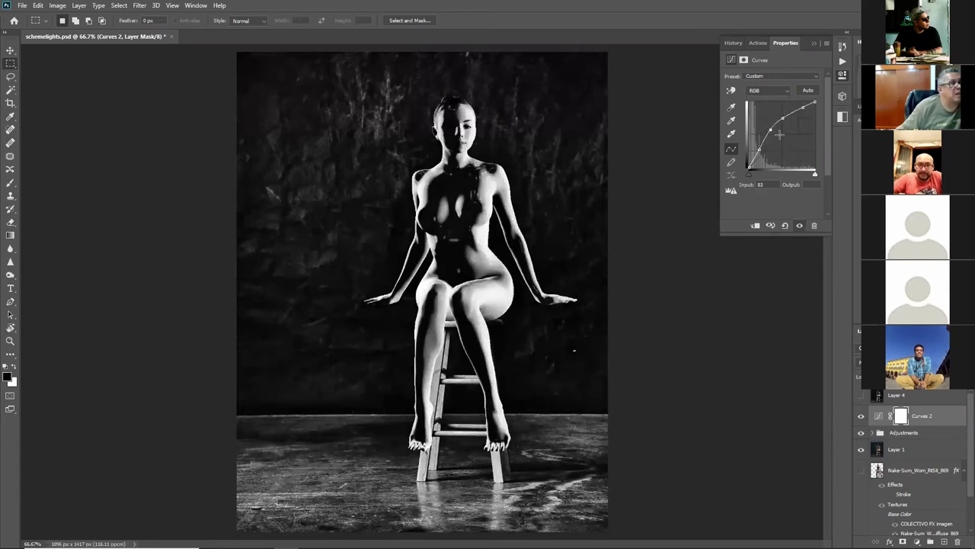
{"action": "left_click_drag", "start_coordinate": [773, 130], "coordinate": [789, 109]}
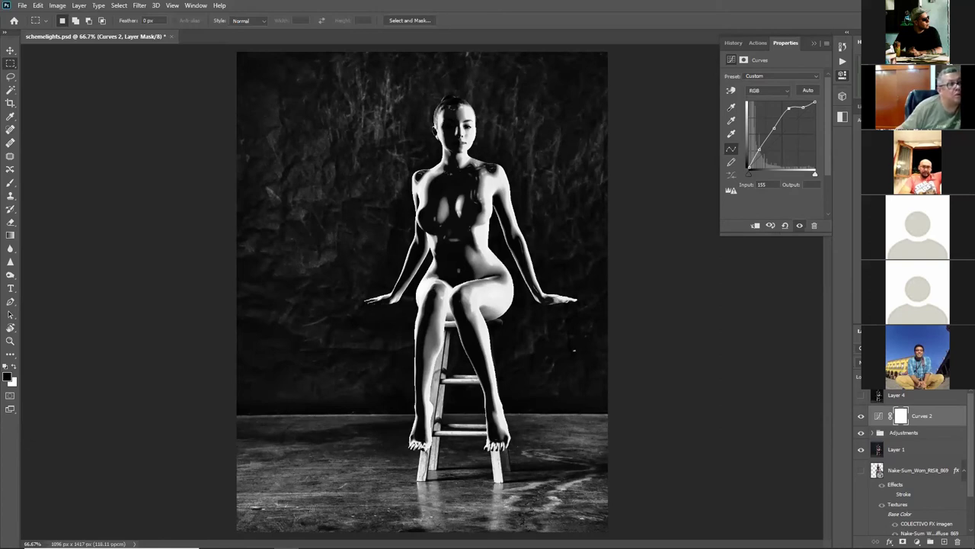
Step: Hide Curves 2, the Adjustments group and Layer 1, show the 3D figure layer and select the figure's mesh with the Move tool
{"action": "left_click_drag", "start_coordinate": [860, 449], "coordinate": [859, 420]}
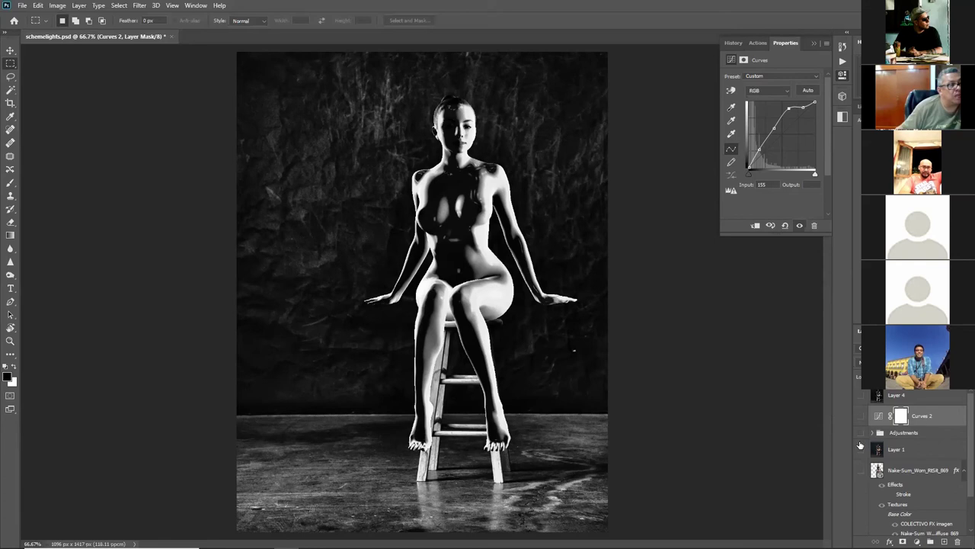
{"action": "left_click", "coordinate": [861, 470]}
{"action": "left_click", "coordinate": [877, 472]}
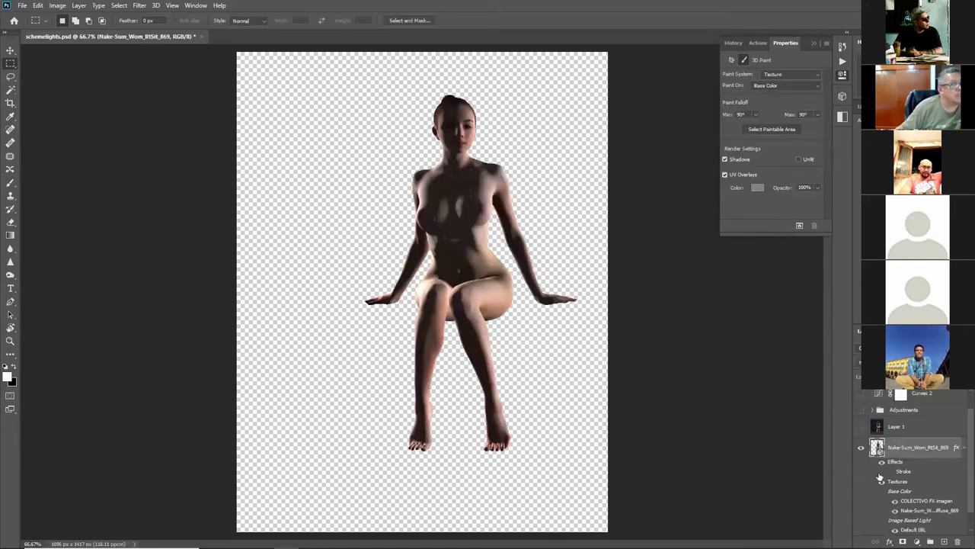
{"action": "left_click", "coordinate": [9, 50]}
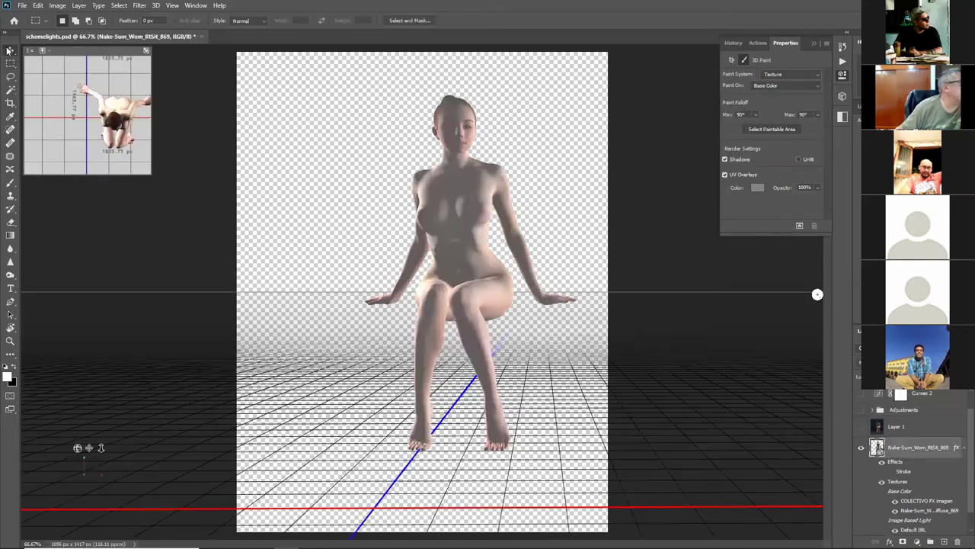
{"action": "left_click", "coordinate": [450, 208]}
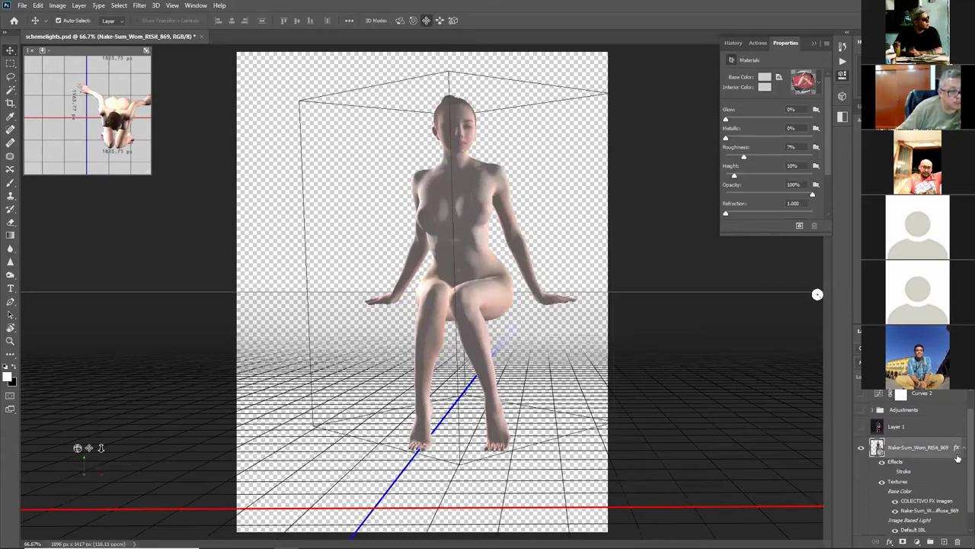
{"action": "left_click", "coordinate": [458, 191]}
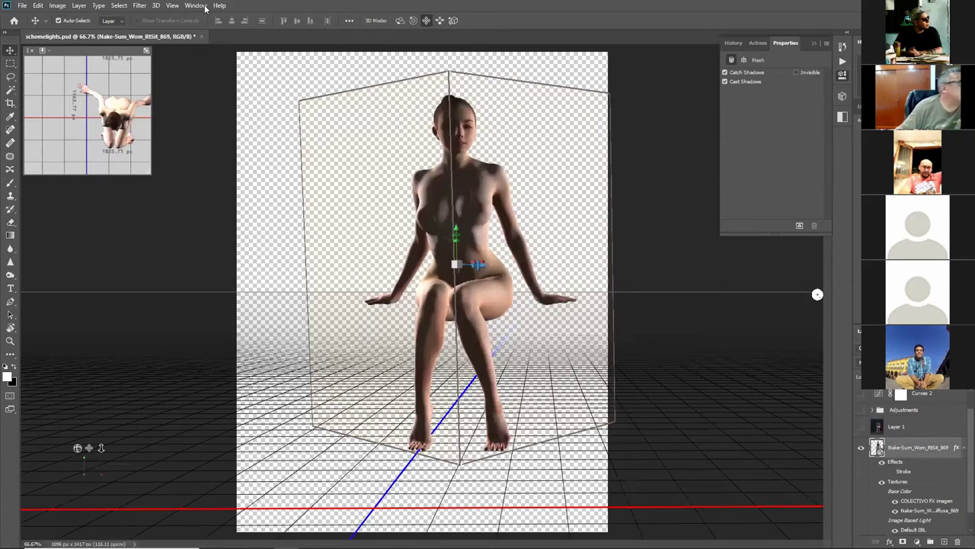
{"action": "left_click", "coordinate": [196, 5]}
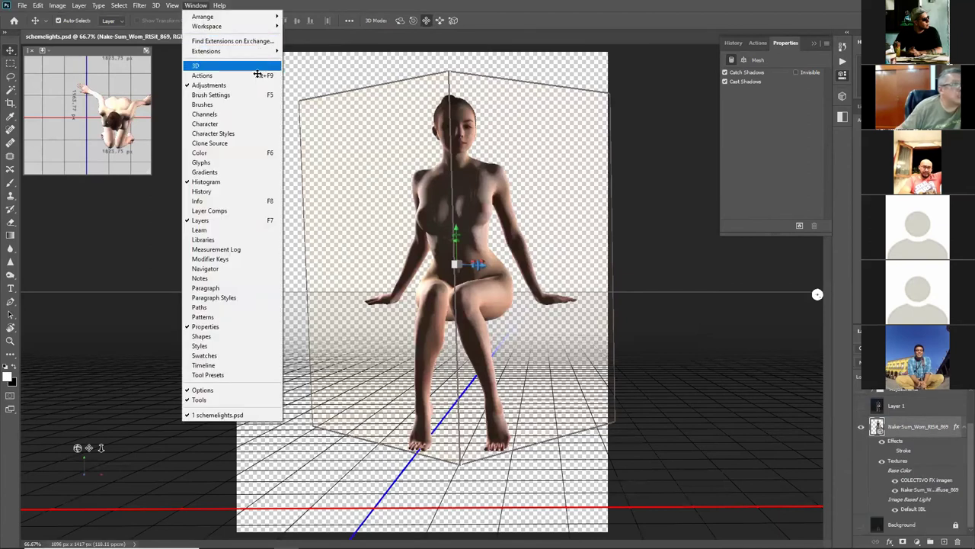
{"action": "left_click", "coordinate": [229, 67]}
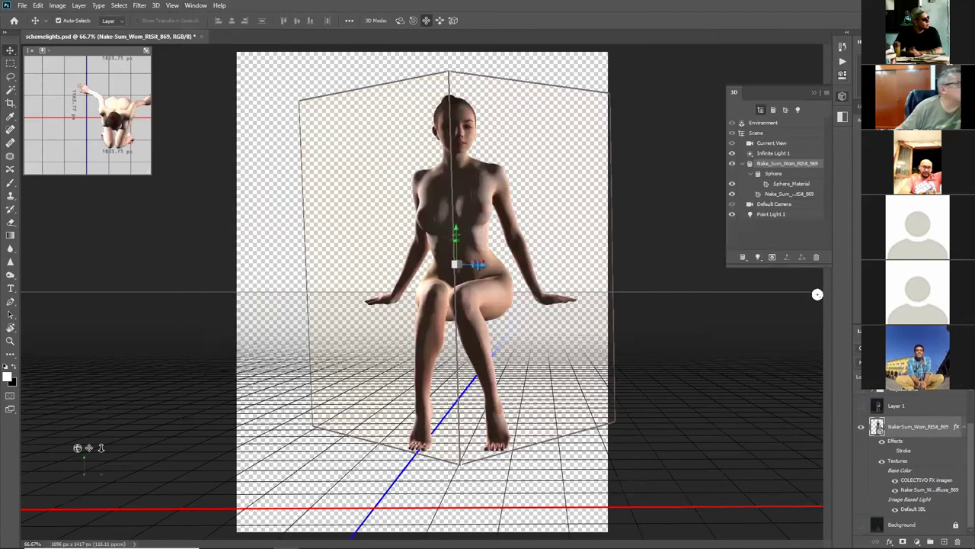
{"action": "left_click", "coordinate": [196, 5]}
{"action": "left_click", "coordinate": [229, 67]}
{"action": "left_click", "coordinate": [156, 5]}
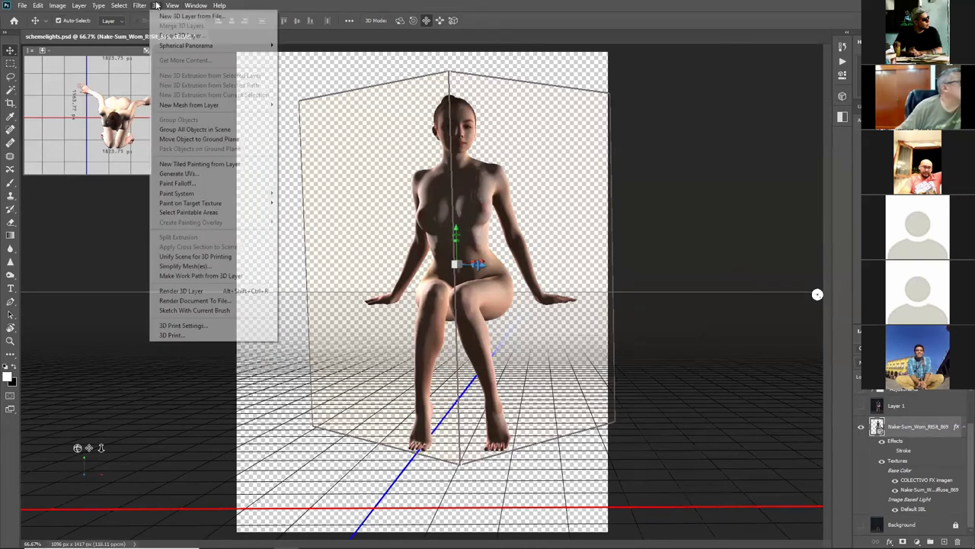
{"action": "left_click", "coordinate": [156, 5]}
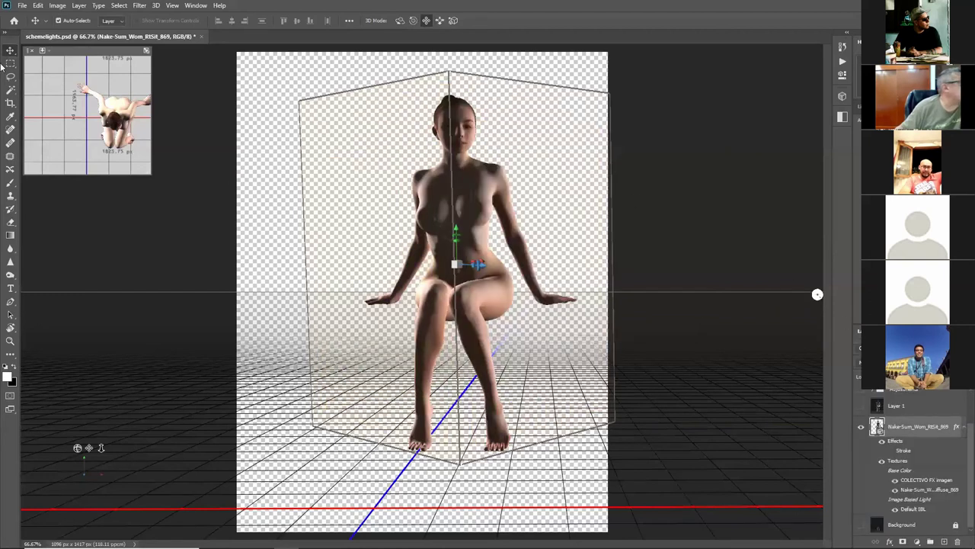
{"action": "left_click", "coordinate": [670, 304]}
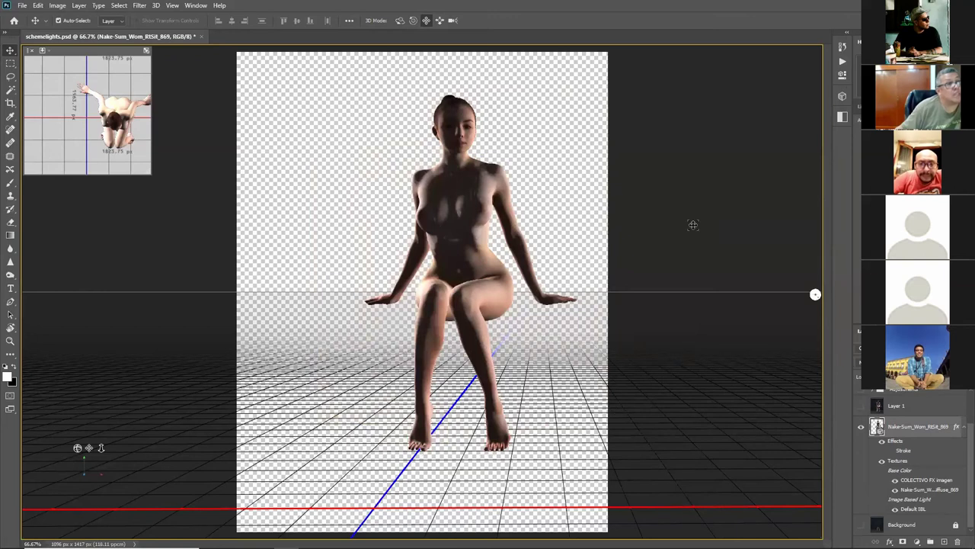
Step: Open the 3D scene contents and rotate Infinite Light 1 to cast more light on the figure's face and torso
{"action": "left_click", "coordinate": [196, 6]}
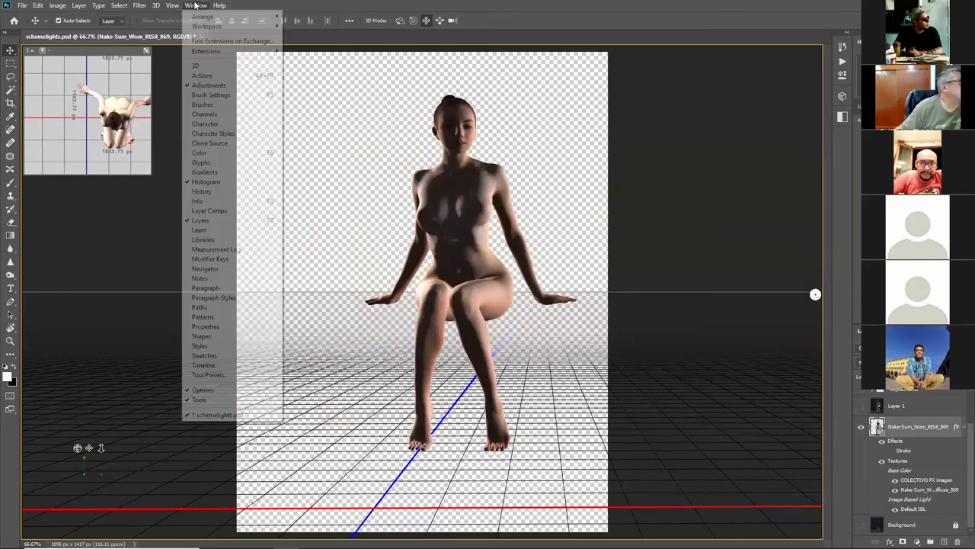
{"action": "left_click", "coordinate": [199, 66]}
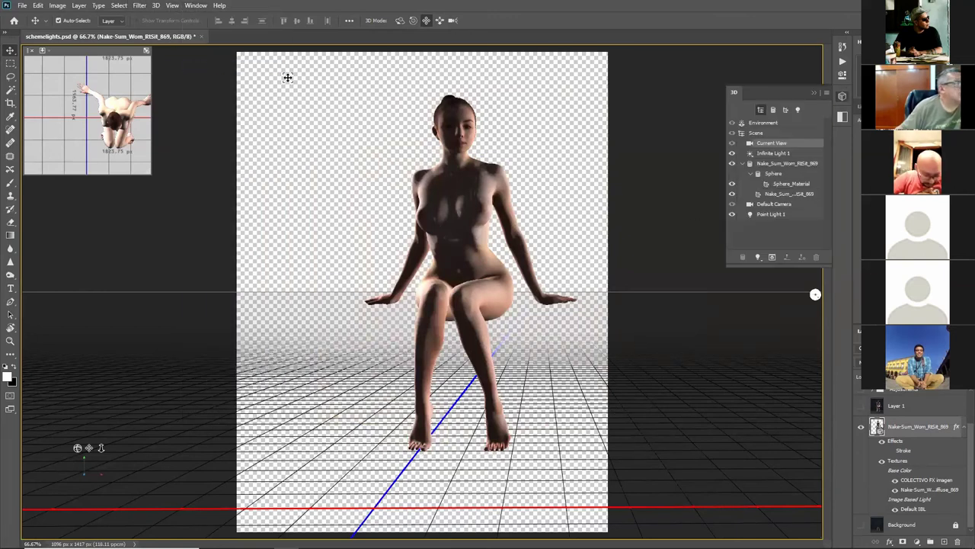
{"action": "left_click", "coordinate": [732, 156]}
{"action": "left_click", "coordinate": [789, 155]}
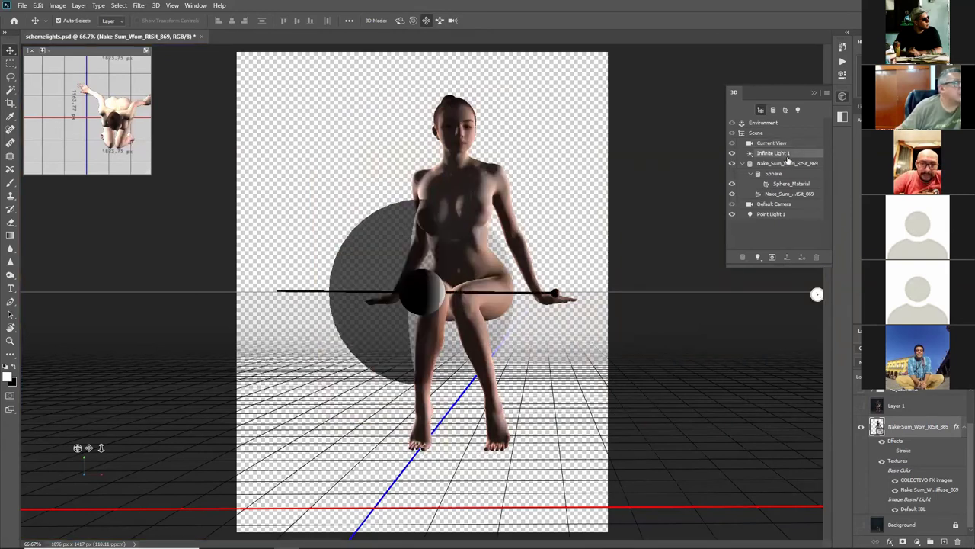
{"action": "left_click_drag", "start_coordinate": [556, 293], "coordinate": [299, 277]}
{"action": "mouse_move", "coordinate": [558, 298]}
{"action": "left_mouse_down"}
{"action": "mouse_move", "coordinate": [560, 262]}
{"action": "mouse_move", "coordinate": [584, 283]}
{"action": "mouse_move", "coordinate": [662, 272]}
{"action": "mouse_move", "coordinate": [323, 277]}
{"action": "mouse_move", "coordinate": [559, 279]}
{"action": "mouse_move", "coordinate": [499, 280]}
{"action": "mouse_move", "coordinate": [560, 287]}
{"action": "left_mouse_up"}
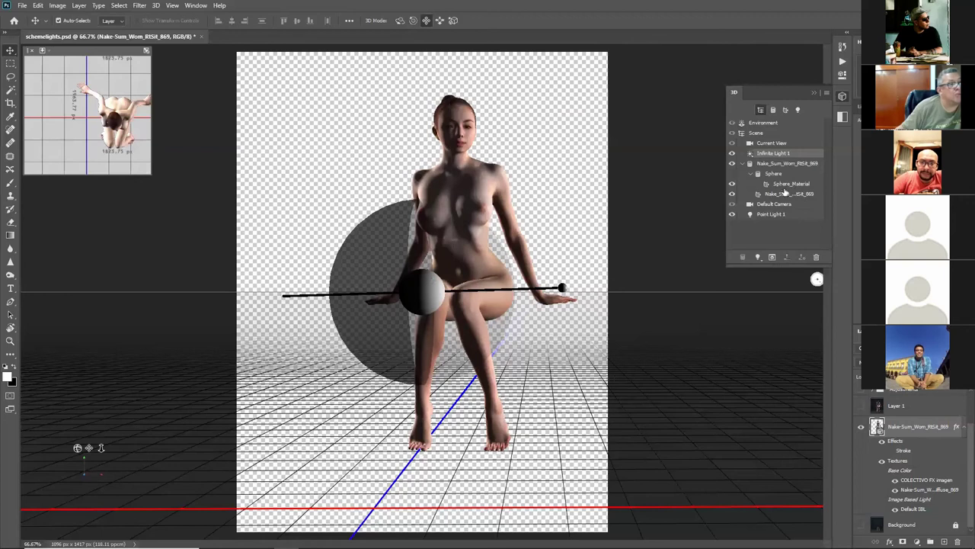
Step: Toggle Point Light 1 off and on, select it and pan the 3D camera to bring the light into view
{"action": "left_click", "coordinate": [733, 215]}
{"action": "left_click", "coordinate": [733, 215]}
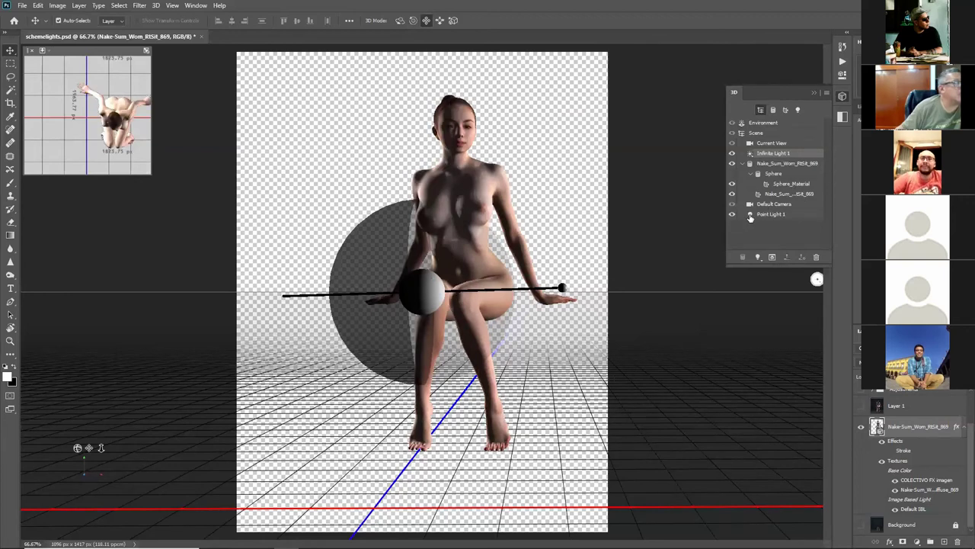
{"action": "left_click", "coordinate": [751, 216]}
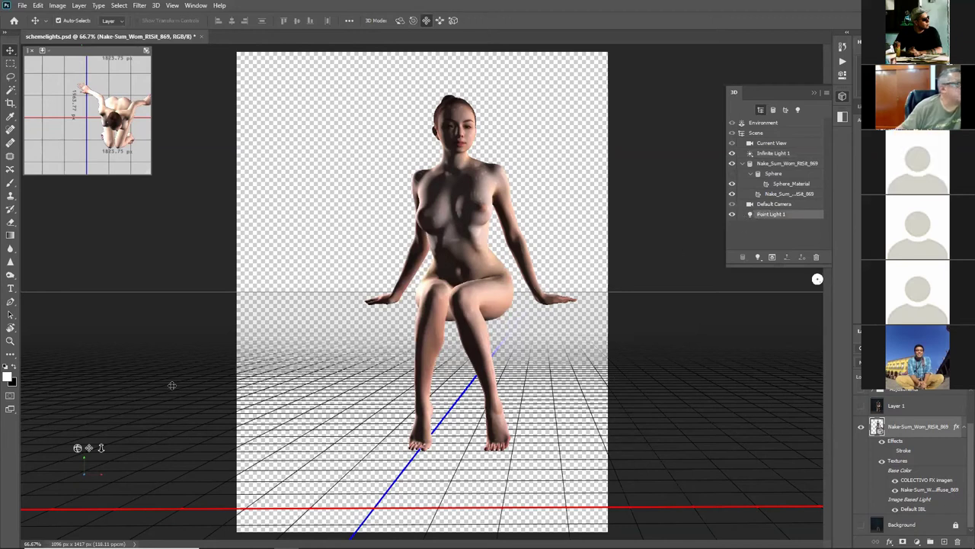
{"action": "left_click_drag", "start_coordinate": [89, 447], "coordinate": [124, 463]}
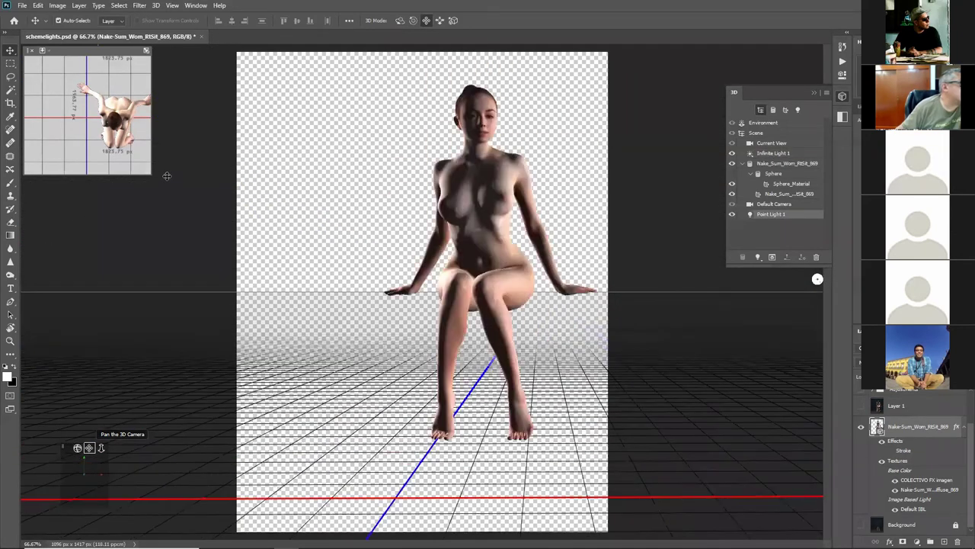
{"action": "left_click_drag", "start_coordinate": [167, 176], "coordinate": [454, 115]}
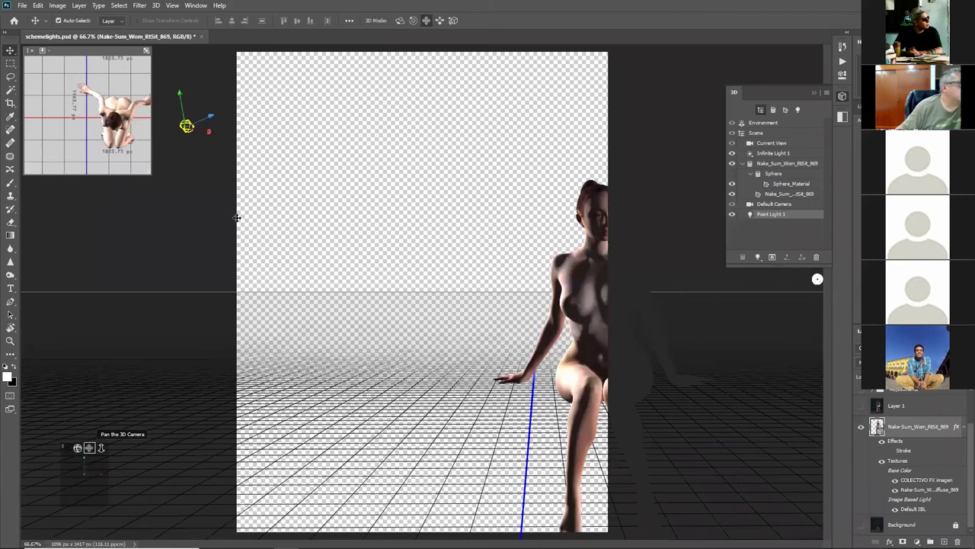
{"action": "left_click_drag", "start_coordinate": [263, 202], "coordinate": [217, 231]}
{"action": "left_click_drag", "start_coordinate": [396, 175], "coordinate": [302, 220]}
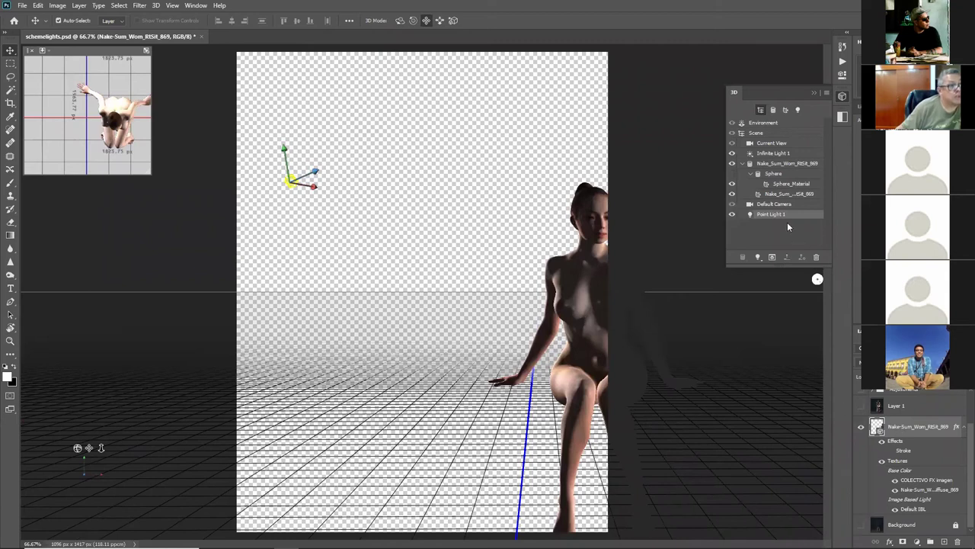
Step: Try Point Light 1's Shadow and Light Falloff options, leave both off and set its intensity to 95%
{"action": "double_click", "coordinate": [753, 216]}
{"action": "key", "text": "Return"}
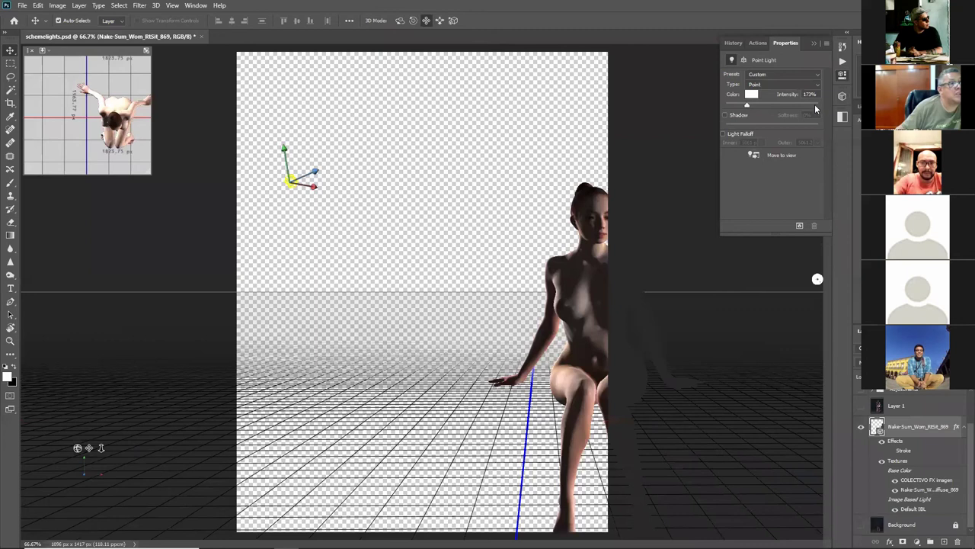
{"action": "left_click_drag", "start_coordinate": [746, 105], "coordinate": [727, 118]}
{"action": "left_click", "coordinate": [726, 115]}
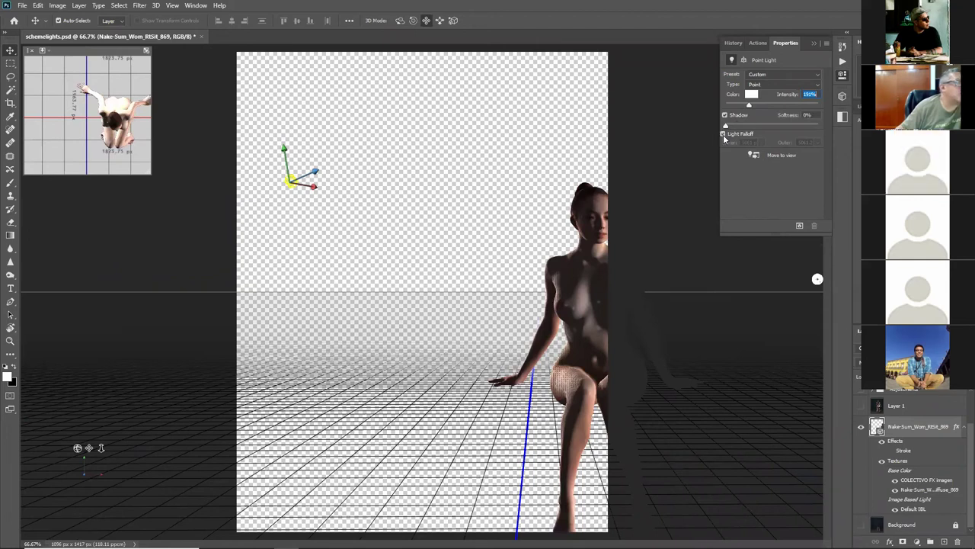
{"action": "left_click", "coordinate": [724, 135]}
{"action": "left_click", "coordinate": [724, 115]}
{"action": "left_click", "coordinate": [724, 134]}
{"action": "left_click_drag", "start_coordinate": [747, 107], "coordinate": [737, 107]}
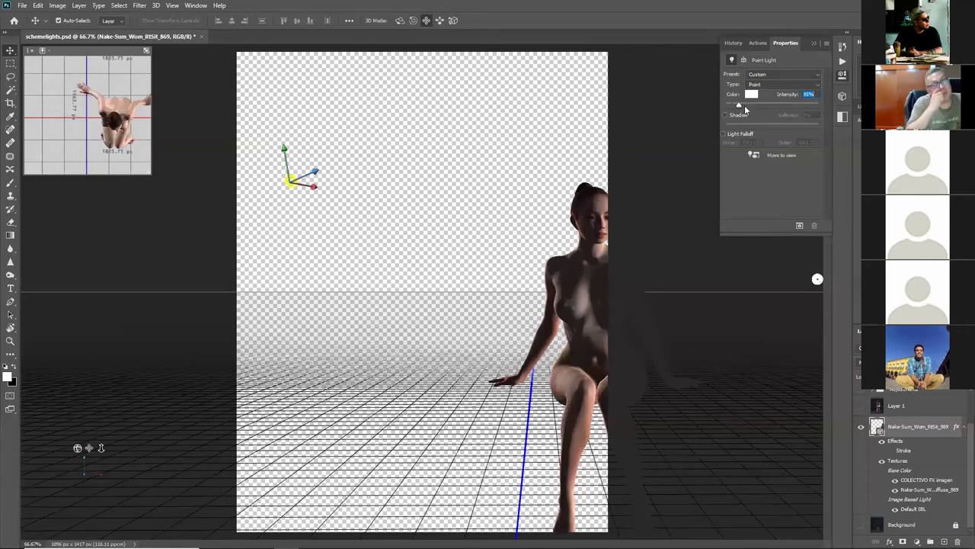
Step: View the COLECTIVO FX logo texture, close its document and pan the 3D camera to bring the whole figure back onto the canvas
{"action": "left_click", "coordinate": [904, 470]}
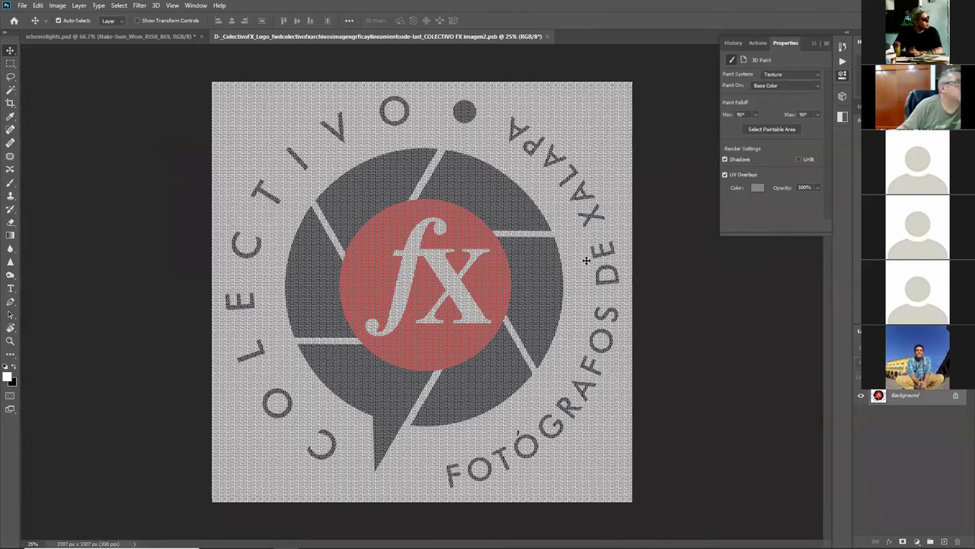
{"action": "key", "text": "ctrl+w"}
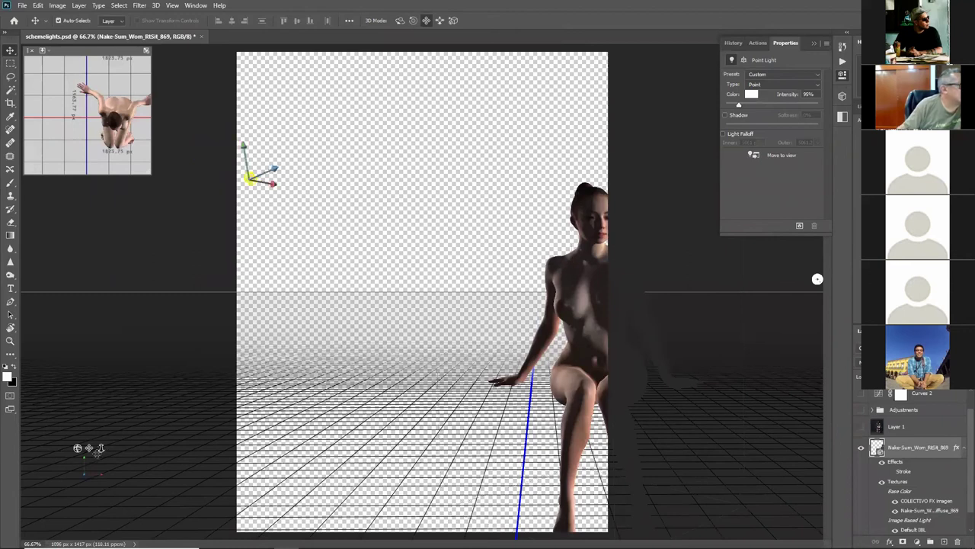
{"action": "left_click_drag", "start_coordinate": [89, 447], "coordinate": [34, 442]}
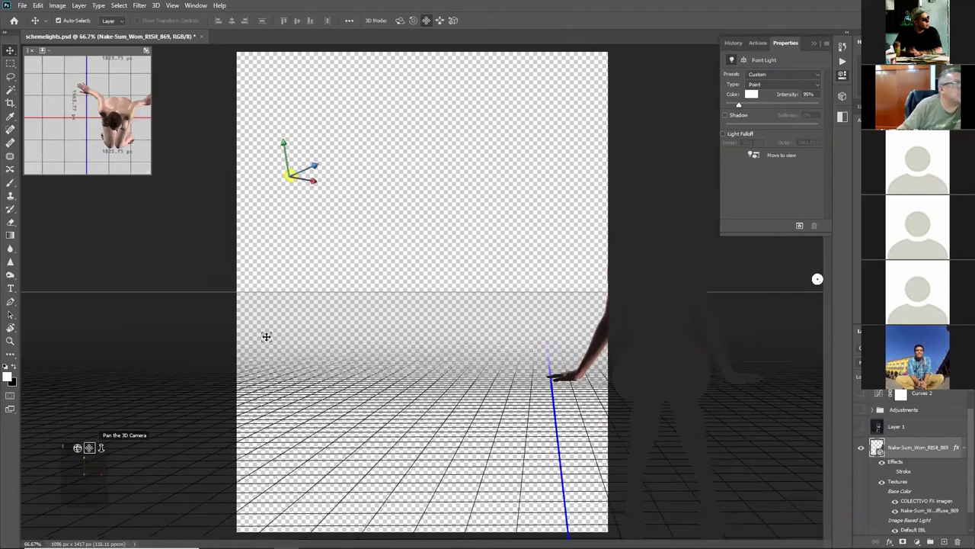
{"action": "left_click_drag", "start_coordinate": [267, 336], "coordinate": [97, 316]}
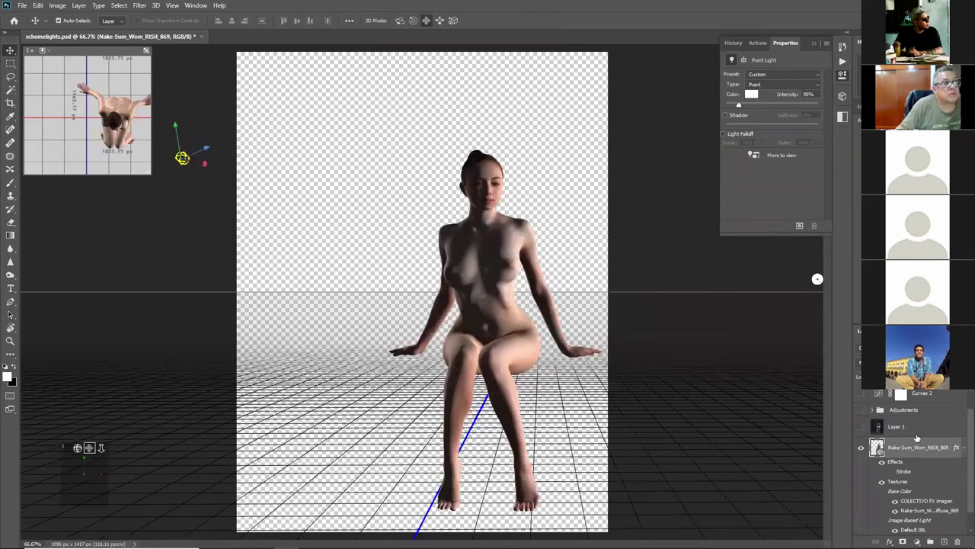
Step: View the figure's diffuse texture, close its document and open the COLECTIVO FX logo texture again
{"action": "double_click", "coordinate": [913, 510]}
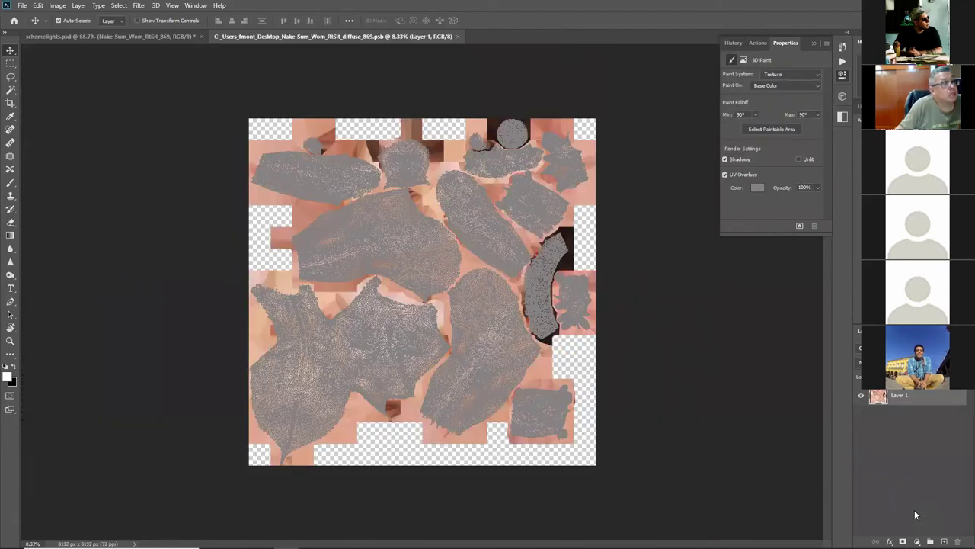
{"action": "left_click", "coordinate": [458, 36]}
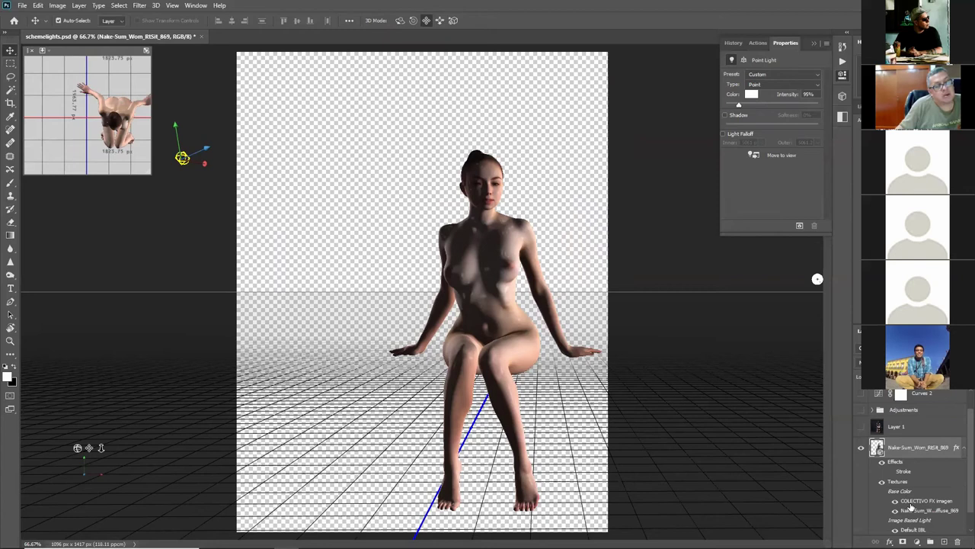
{"action": "double_click", "coordinate": [912, 505]}
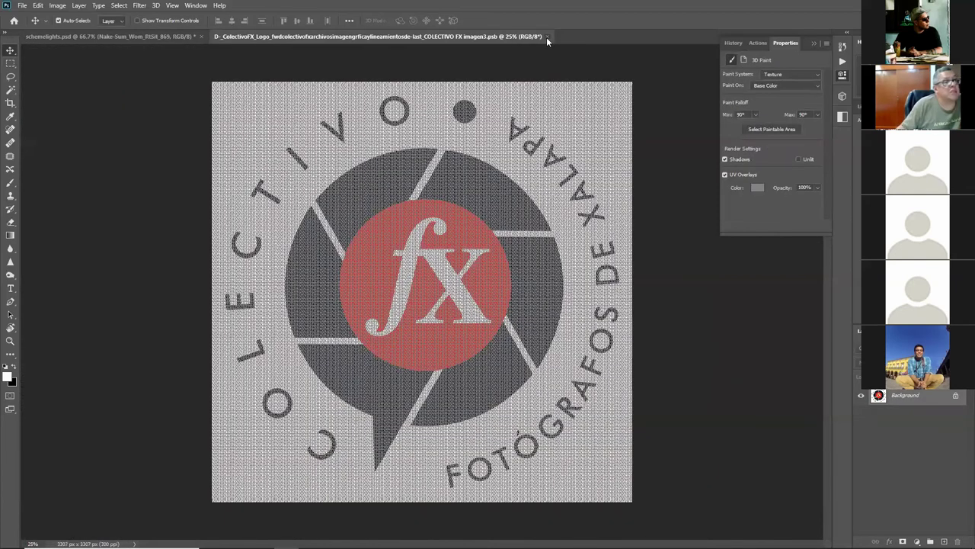
Step: Close the COLECTIVO FX logo texture document and select the figure's mesh to view its properties
{"action": "left_click", "coordinate": [547, 37]}
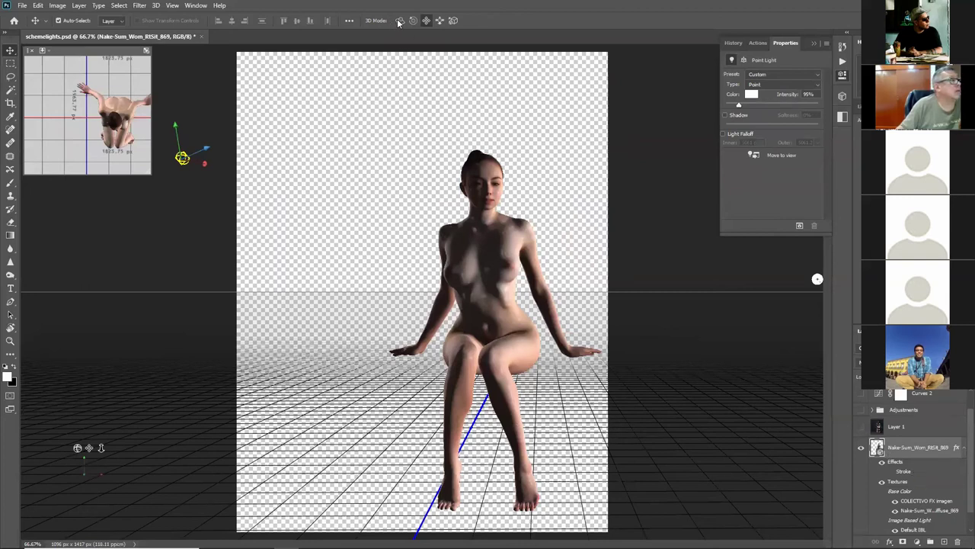
{"action": "left_click", "coordinate": [486, 256]}
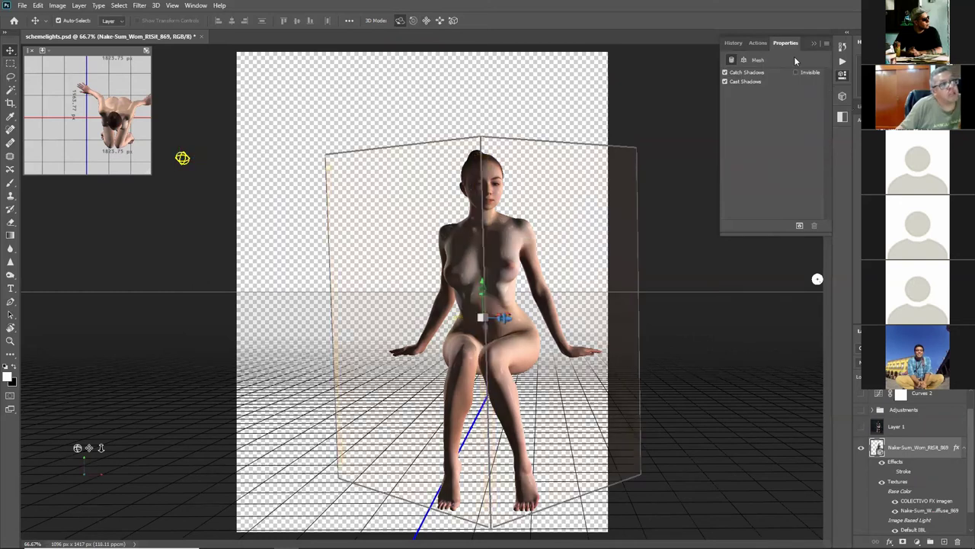
{"action": "left_click", "coordinate": [731, 42]}
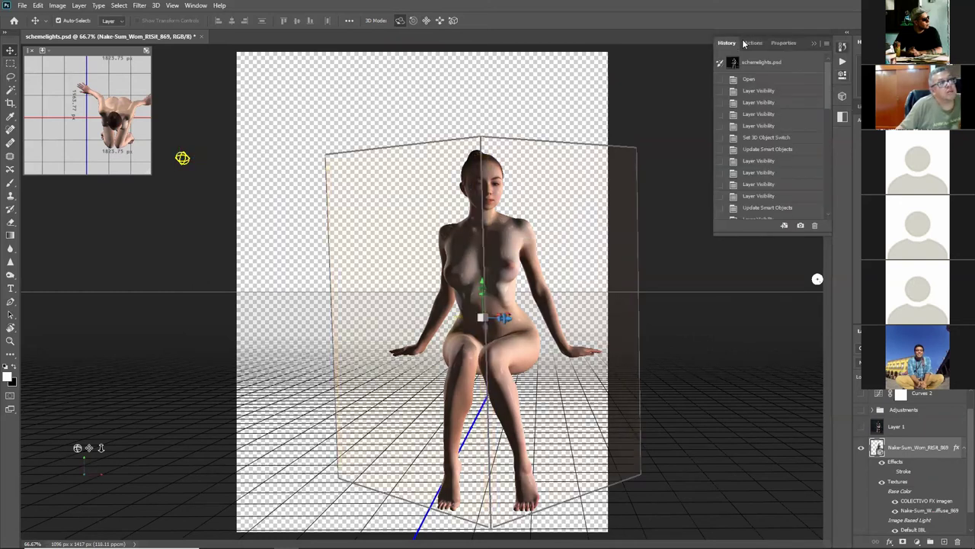
{"action": "left_click", "coordinate": [785, 43]}
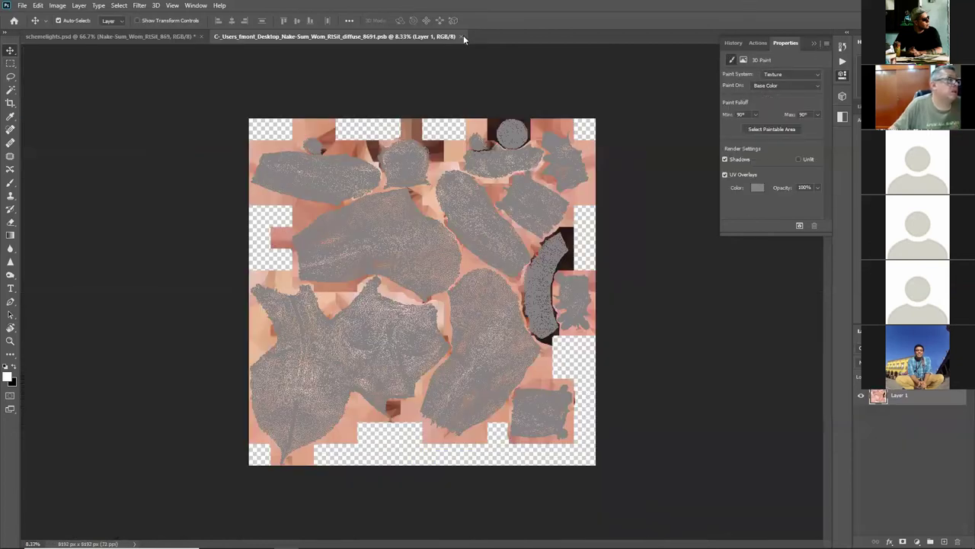
Step: Close the figure's diffuse texture document and quit Photoshop without saving schemelights.psd
{"action": "left_click", "coordinate": [464, 37]}
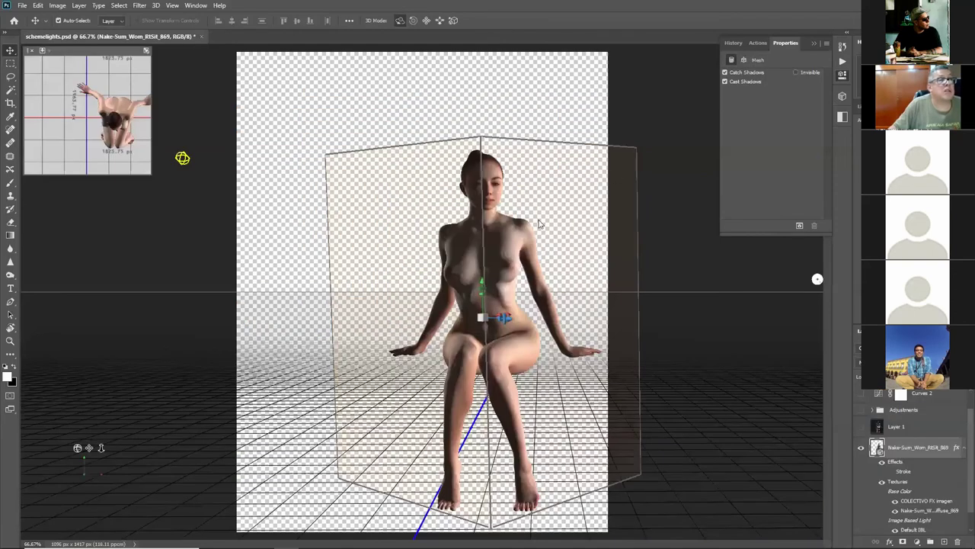
{"action": "key", "text": "ctrl+q"}
{"action": "key", "text": "n"}
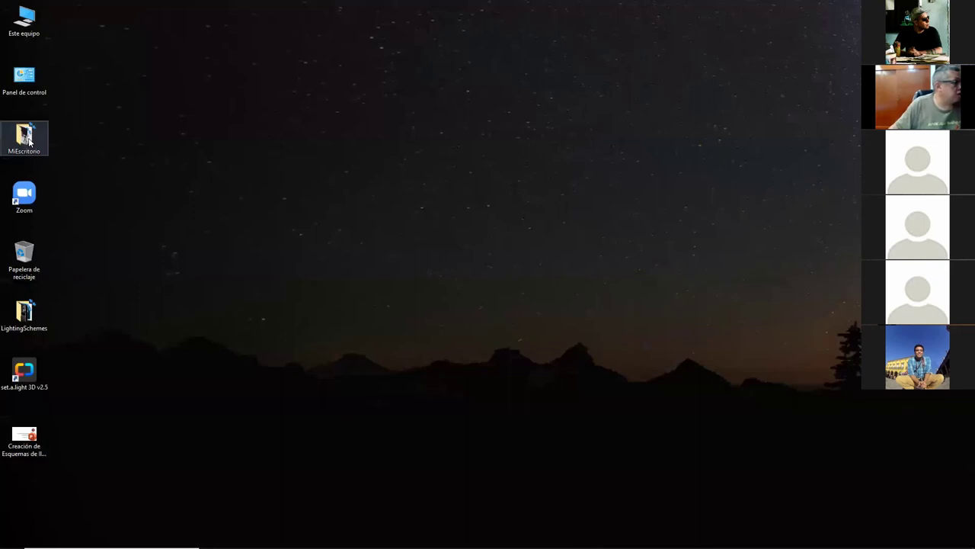
Step: Open Lighting-Diagrams-G-1.2-final.psd from the desktop's LightingSchemes folder in Photoshop, without updating its text layers
{"action": "double_click", "coordinate": [25, 137]}
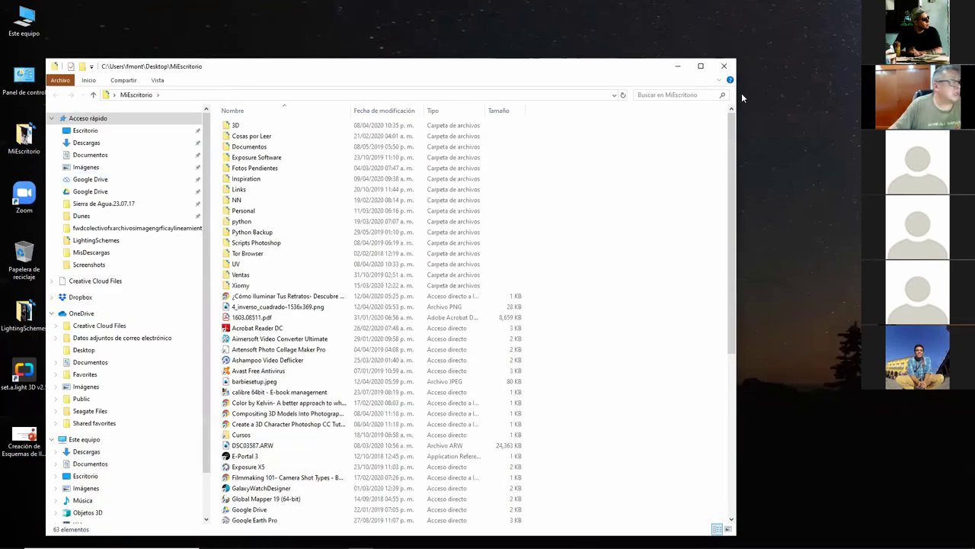
{"action": "left_click", "coordinate": [725, 68]}
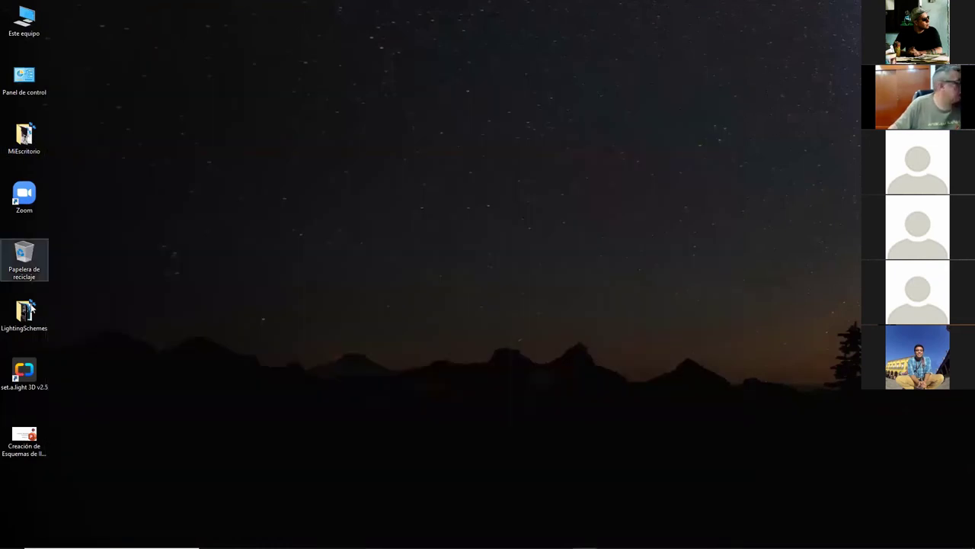
{"action": "left_click", "coordinate": [27, 309]}
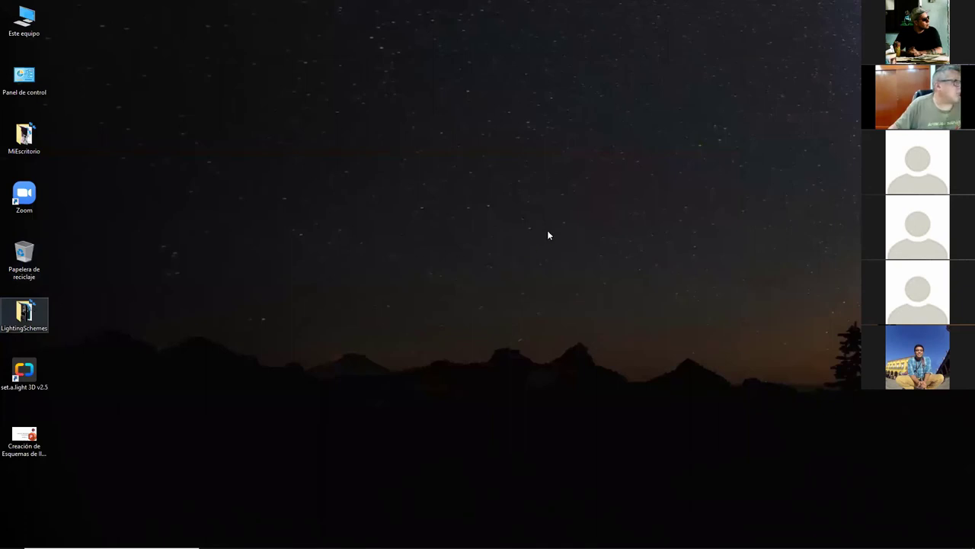
{"action": "key", "text": "Return"}
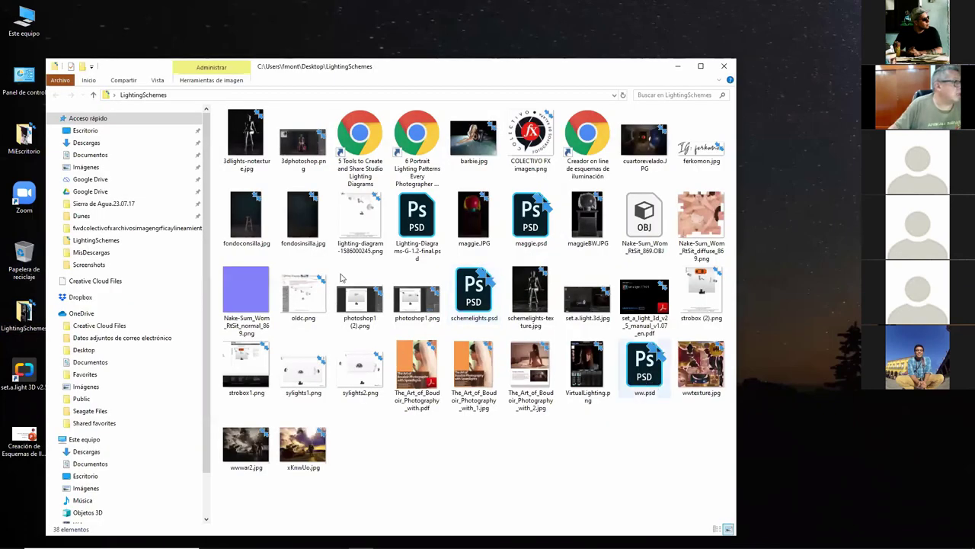
{"action": "left_click", "coordinate": [477, 305]}
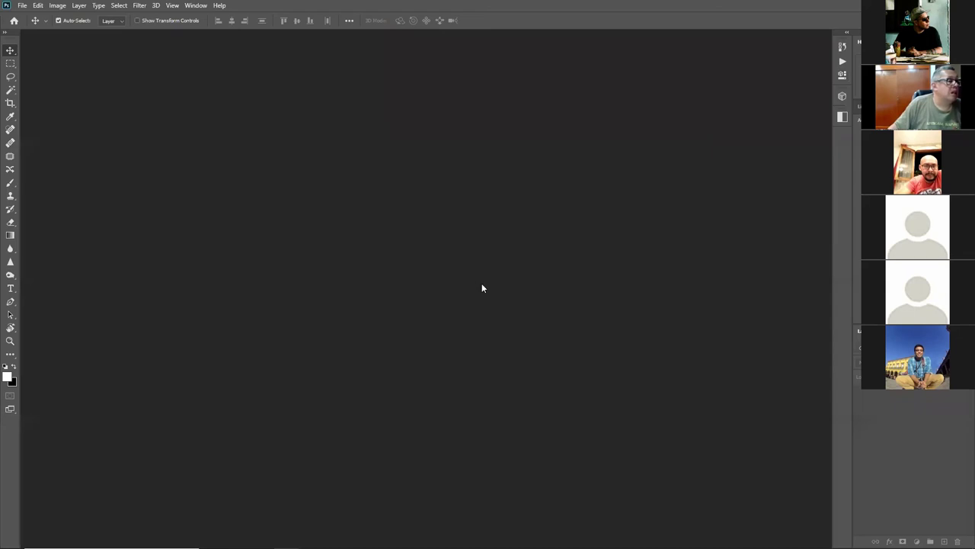
{"action": "key", "text": "alt+Tab"}
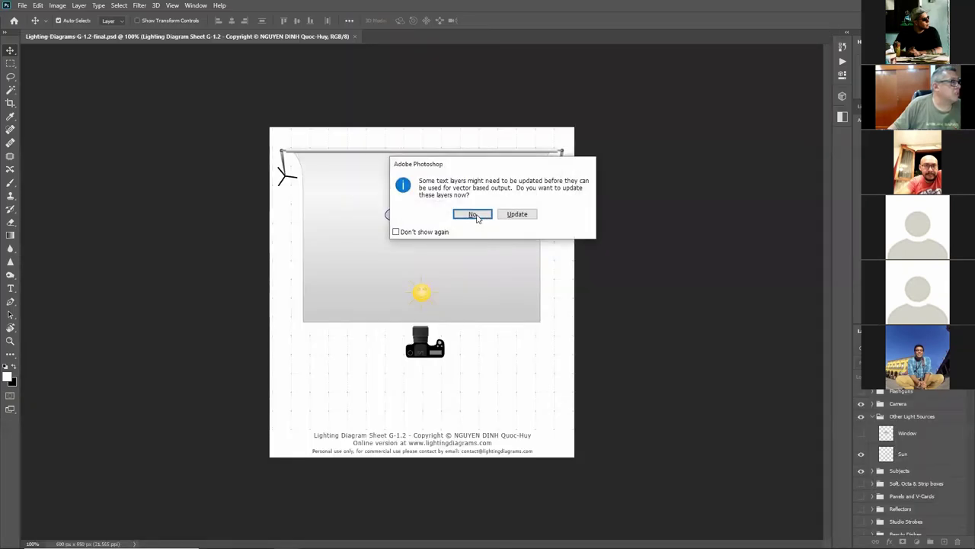
{"action": "left_click", "coordinate": [473, 214]}
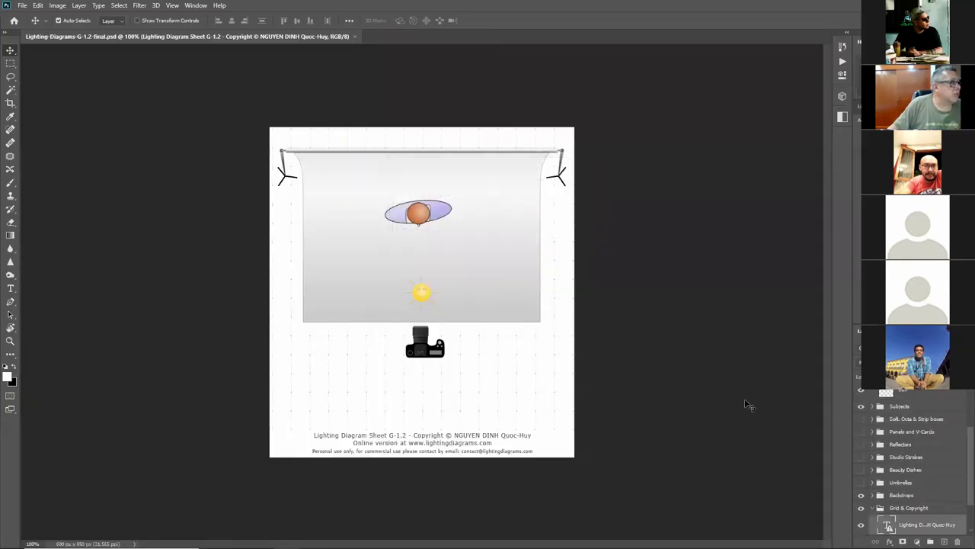
Step: Toggle the Sun layer and the Subjects group off and on, and collapse the Grid & Copyright group
{"action": "left_click", "coordinate": [862, 392]}
{"action": "left_click", "coordinate": [862, 391]}
{"action": "left_click", "coordinate": [860, 408]}
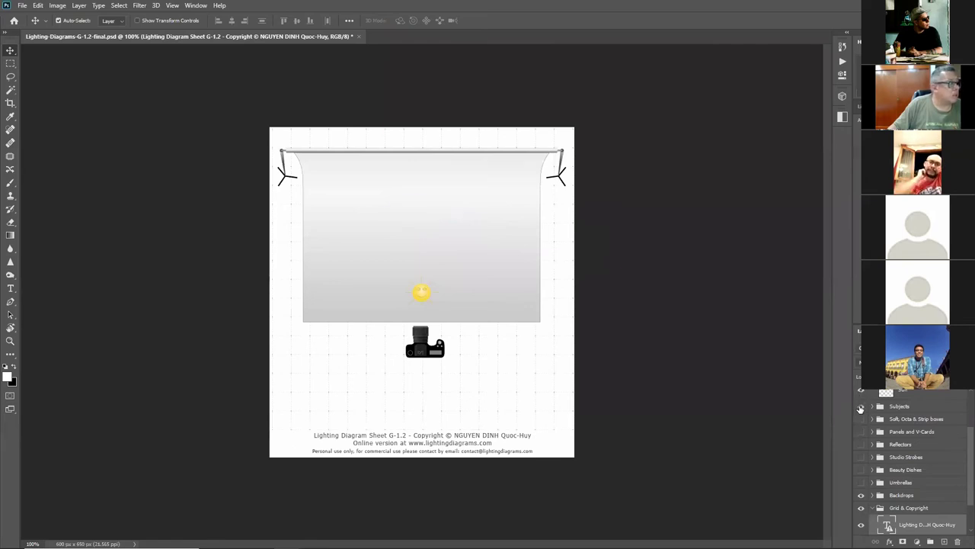
{"action": "left_click", "coordinate": [860, 408]}
{"action": "left_click", "coordinate": [872, 407]}
{"action": "left_click", "coordinate": [873, 410]}
{"action": "scroll", "coordinate": [916, 491], "scroll_direction": "down", "scroll_amount": 2}
{"action": "scroll", "coordinate": [918, 487], "scroll_direction": "up", "scroll_amount": 1}
{"action": "scroll", "coordinate": [920, 486], "scroll_direction": "down", "scroll_amount": 1}
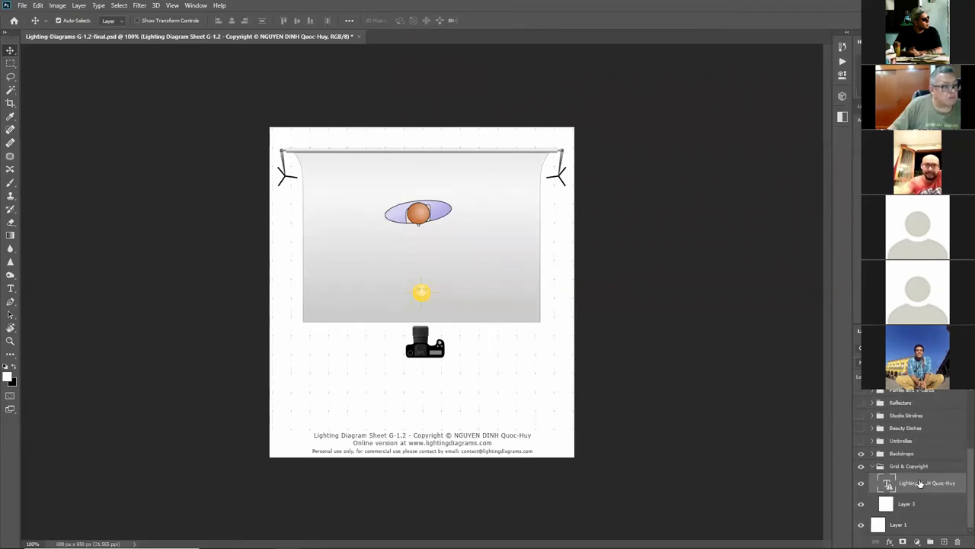
{"action": "left_click", "coordinate": [873, 467]}
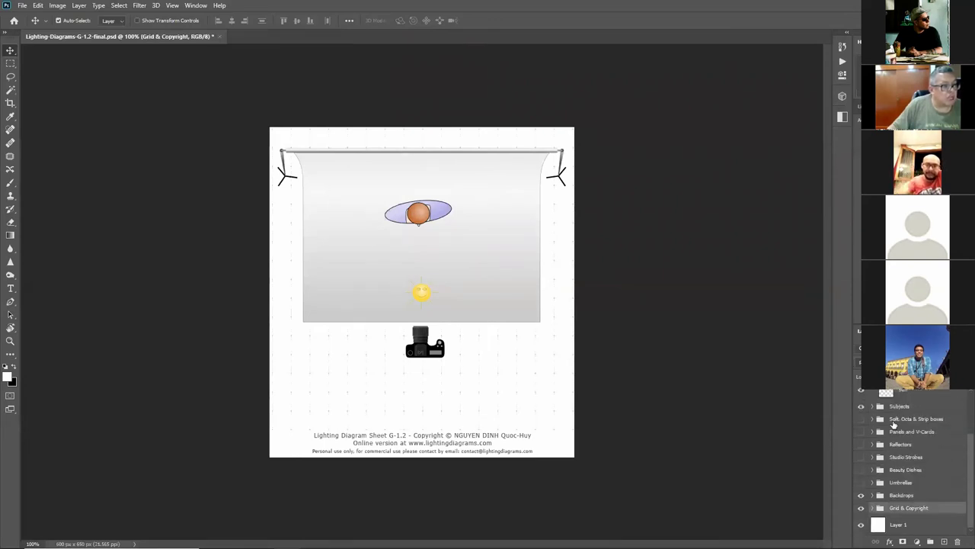
Step: Show the Flowers layer in the Subjects group and move the sun and the flowers to opposite sides of the camera
{"action": "left_click", "coordinate": [872, 408]}
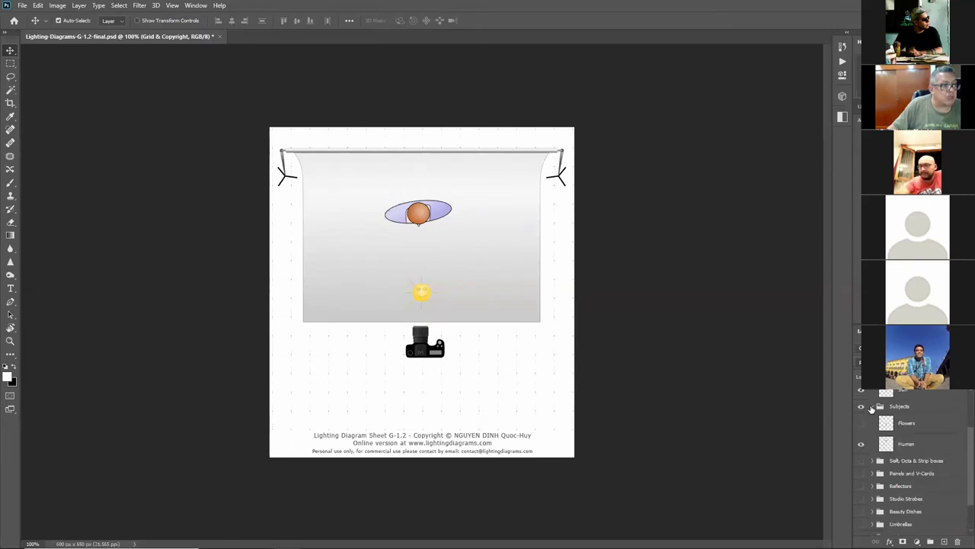
{"action": "left_click", "coordinate": [861, 424]}
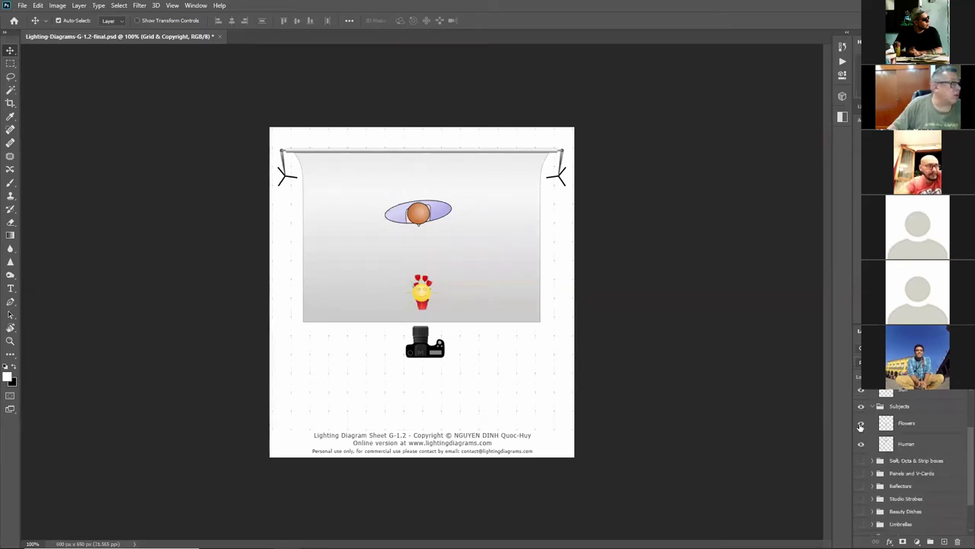
{"action": "left_click", "coordinate": [425, 303]}
{"action": "left_click_drag", "start_coordinate": [491, 309], "coordinate": [491, 299]}
{"action": "left_click_drag", "start_coordinate": [428, 296], "coordinate": [380, 288]}
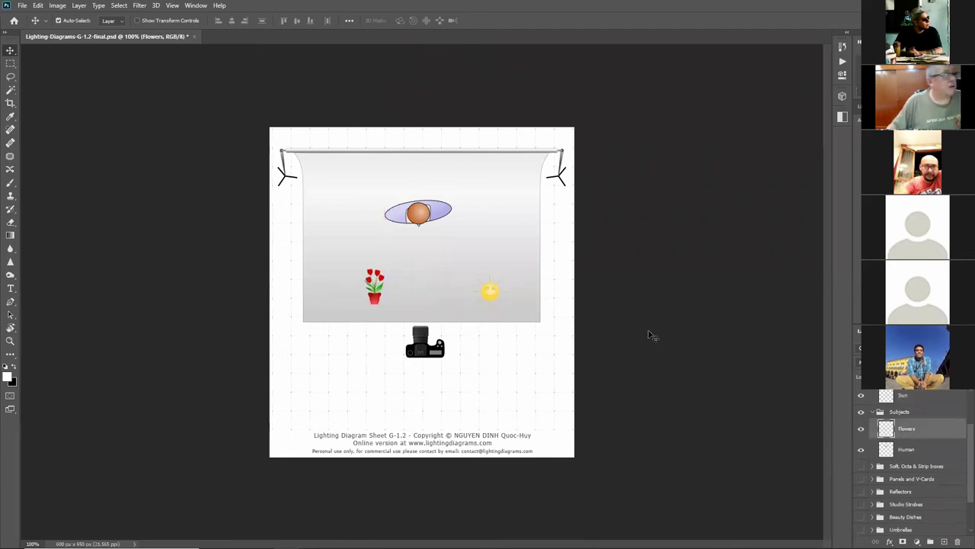
Step: Show the Soft, Octa & Strip boxes, Panels and V-Cards, Reflectors, Studio Strobes, Beauty Dishes and Umbrellas groups
{"action": "left_click", "coordinate": [861, 467]}
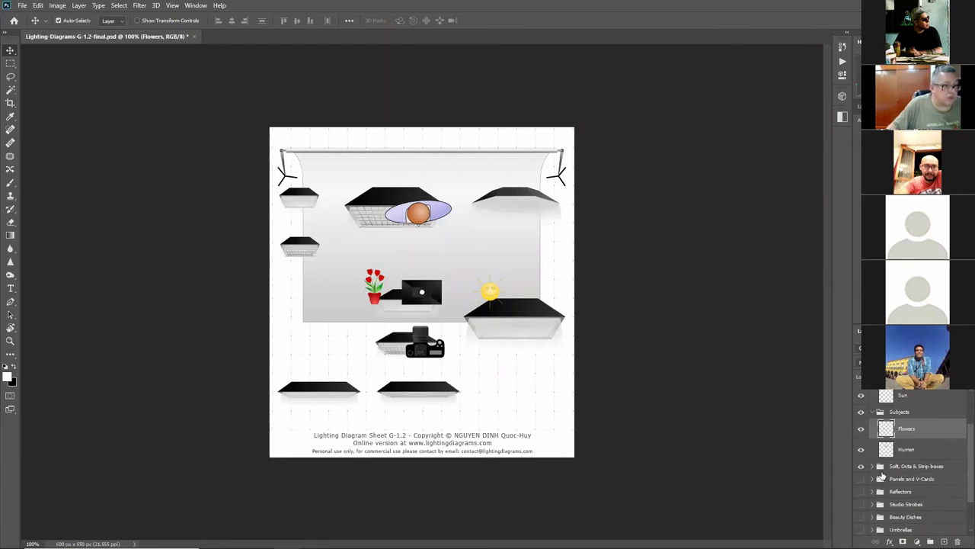
{"action": "scroll", "coordinate": [882, 474], "scroll_direction": "down", "scroll_amount": 1}
{"action": "left_click", "coordinate": [861, 466]}
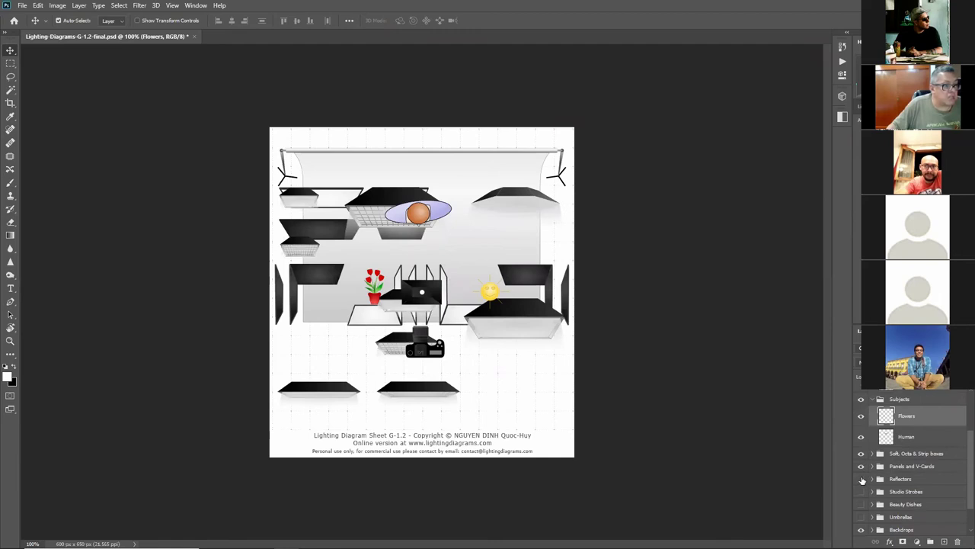
{"action": "left_click", "coordinate": [862, 478]}
{"action": "scroll", "coordinate": [863, 465], "scroll_direction": "down", "scroll_amount": 2}
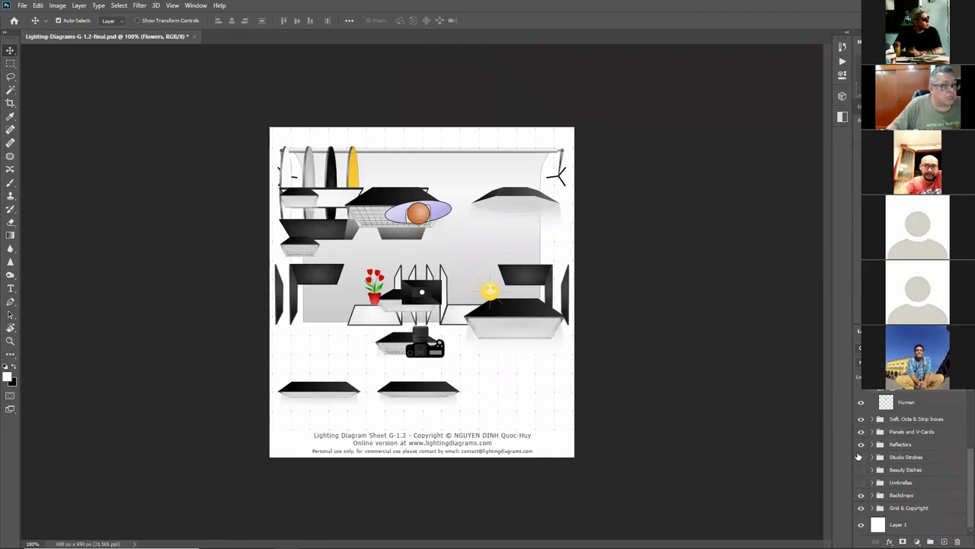
{"action": "left_click", "coordinate": [862, 457]}
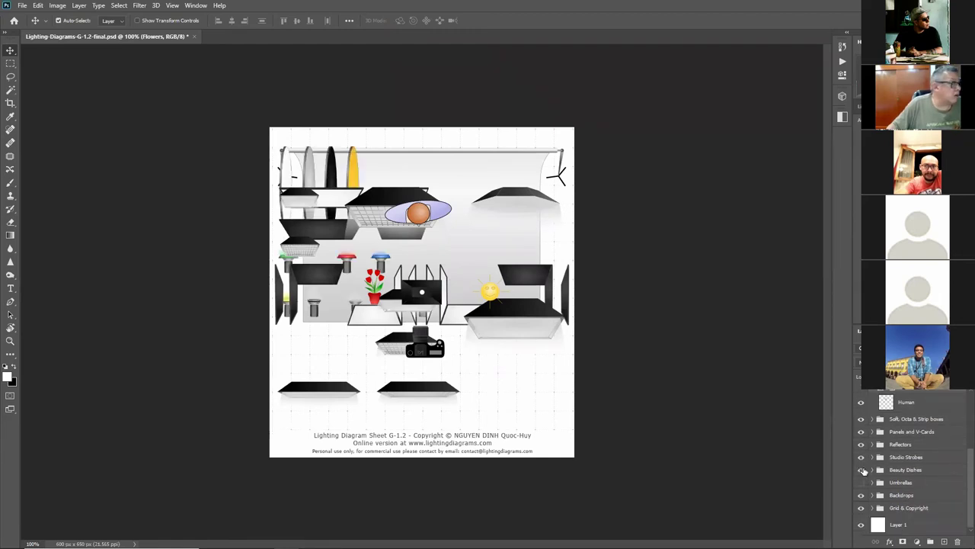
{"action": "left_click", "coordinate": [861, 470]}
{"action": "left_click", "coordinate": [861, 483]}
Step: Toggle the Backdrops group off and on, and hide the Grid & Copyright group
{"action": "left_click", "coordinate": [861, 495]}
{"action": "left_click", "coordinate": [862, 495]}
{"action": "left_click", "coordinate": [862, 508]}
{"action": "left_click", "coordinate": [861, 508]}
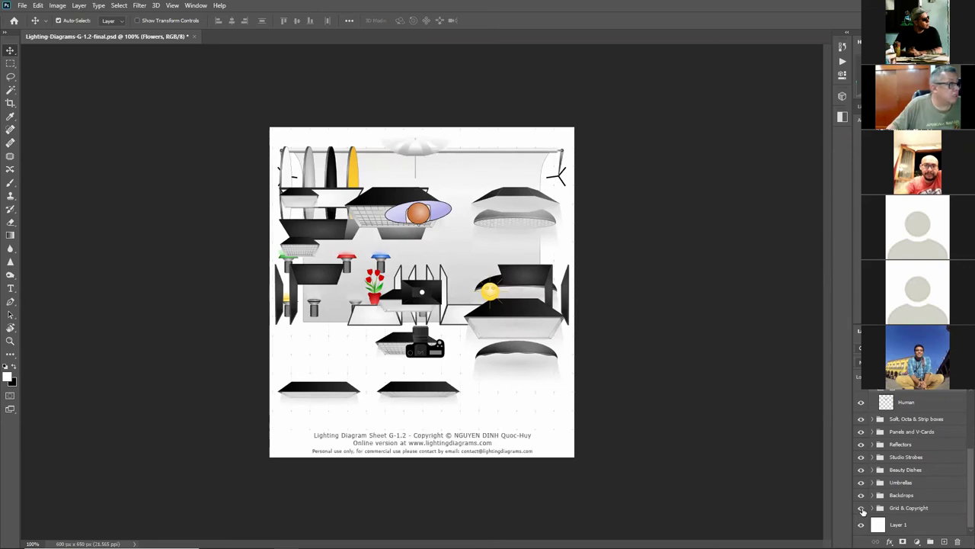
{"action": "left_click", "coordinate": [862, 508]}
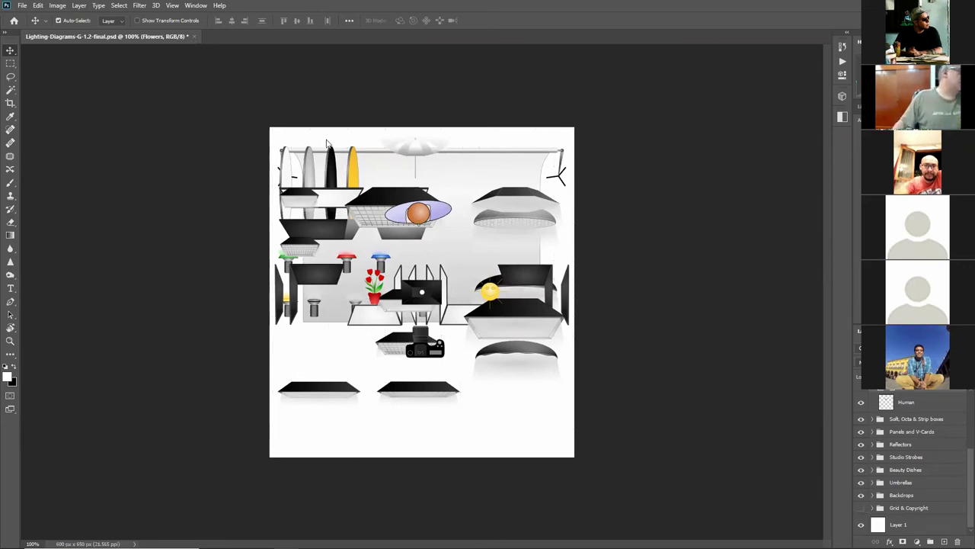
Step: Close the lighting diagram document and open ww.psd from the LightingSchemes folder
{"action": "key", "text": "ctrl+w"}
{"action": "left_click", "coordinate": [480, 205]}
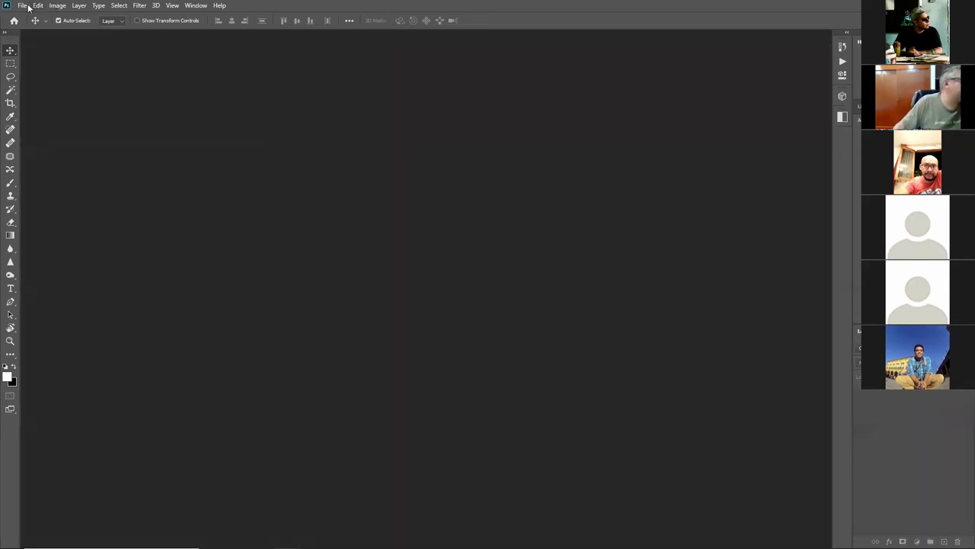
{"action": "left_click", "coordinate": [23, 5]}
{"action": "left_click", "coordinate": [35, 25]}
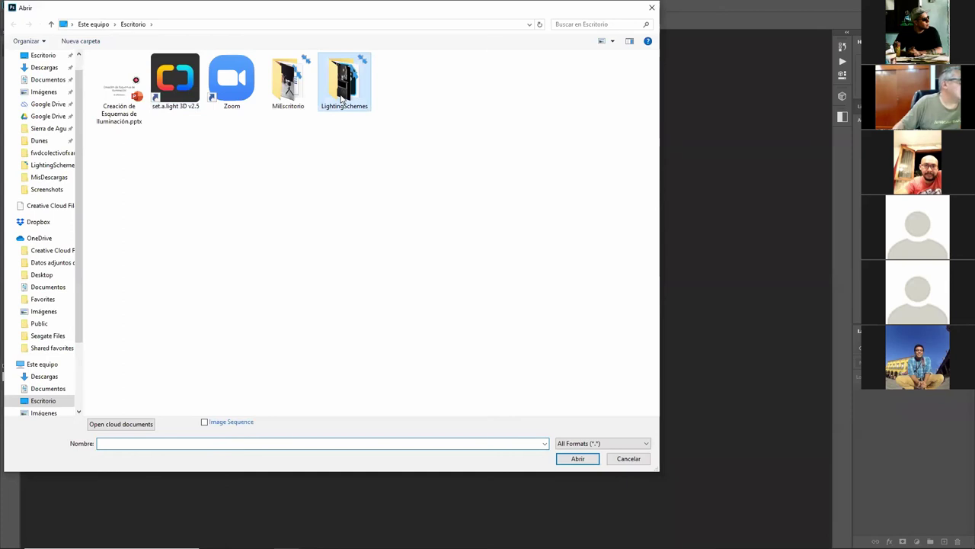
{"action": "double_click", "coordinate": [342, 98]}
{"action": "left_click", "coordinate": [345, 313]}
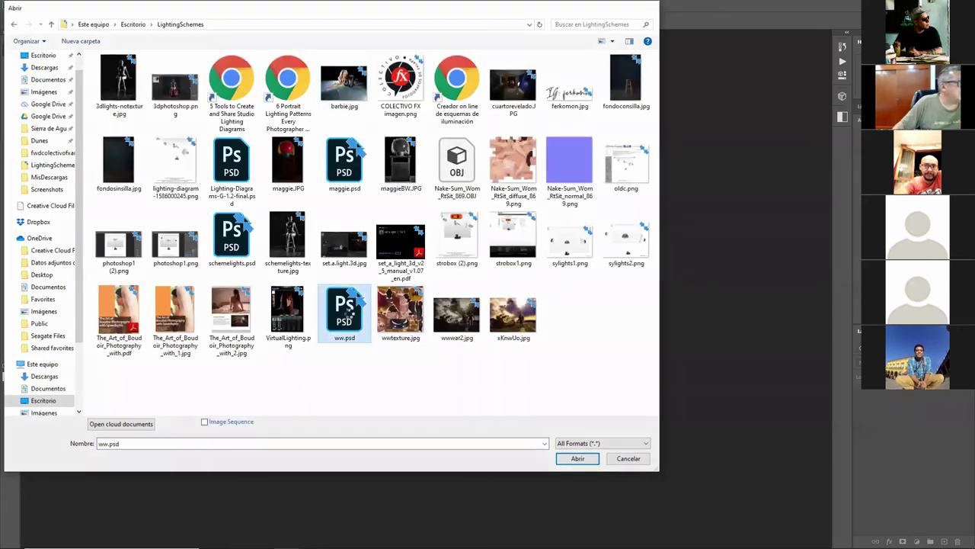
{"action": "double_click", "coordinate": [347, 313]}
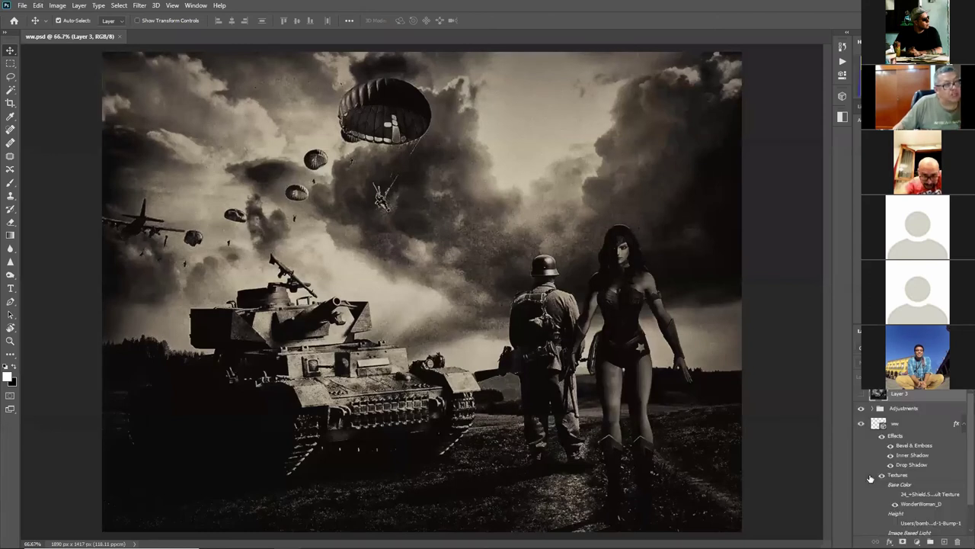
Step: Hide the Adjustments group, and turn the Wonder Woman 3D layer off and back on
{"action": "left_click", "coordinate": [862, 409]}
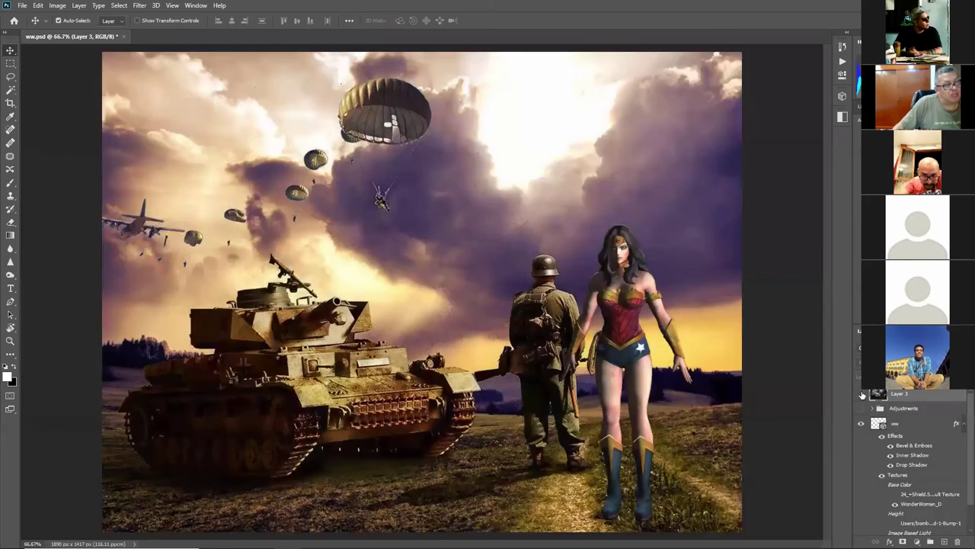
{"action": "left_click", "coordinate": [862, 394]}
{"action": "scroll", "coordinate": [907, 469], "scroll_direction": "down", "scroll_amount": 1}
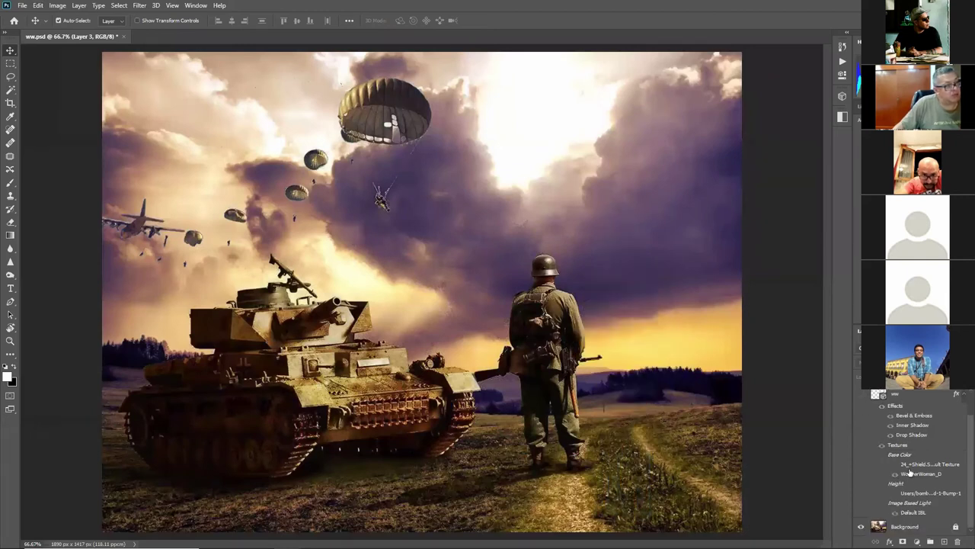
{"action": "key", "text": "ctrl+z"}
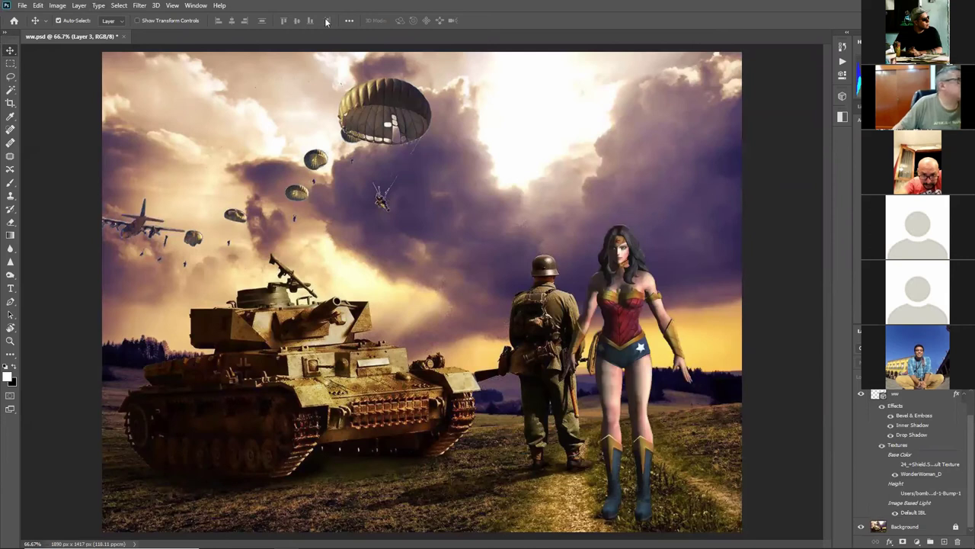
Step: Show the 3D panel and switch to a workspace layout with the History, Paragraph and Timeline panels
{"action": "key", "text": "alt+w"}
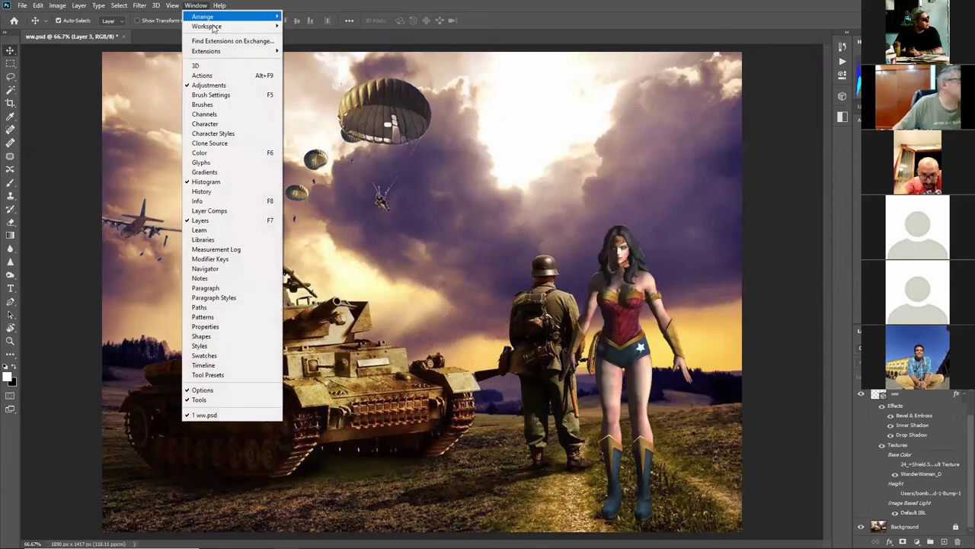
{"action": "left_click", "coordinate": [197, 65]}
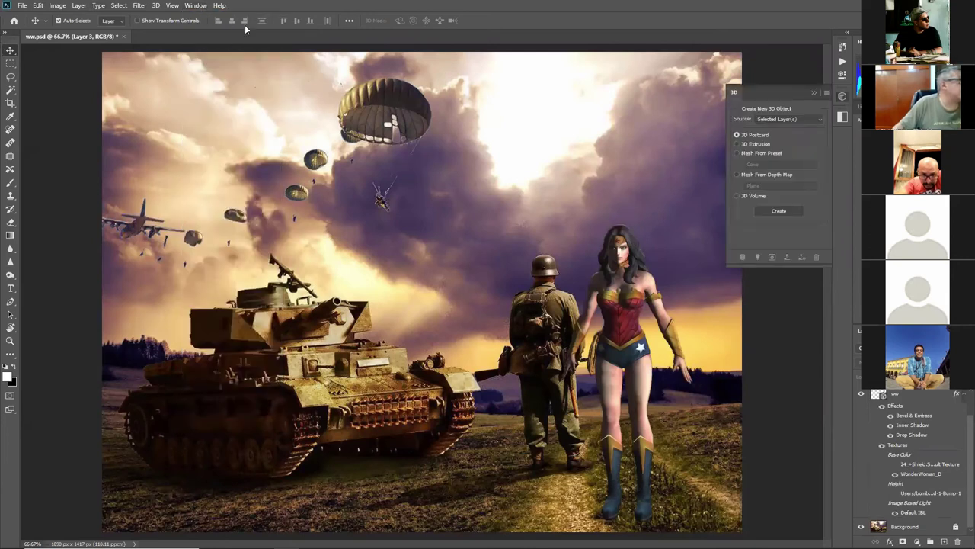
{"action": "left_click", "coordinate": [195, 6]}
{"action": "mouse_move", "coordinate": [229, 26]}
{"action": "key", "text": "Return"}
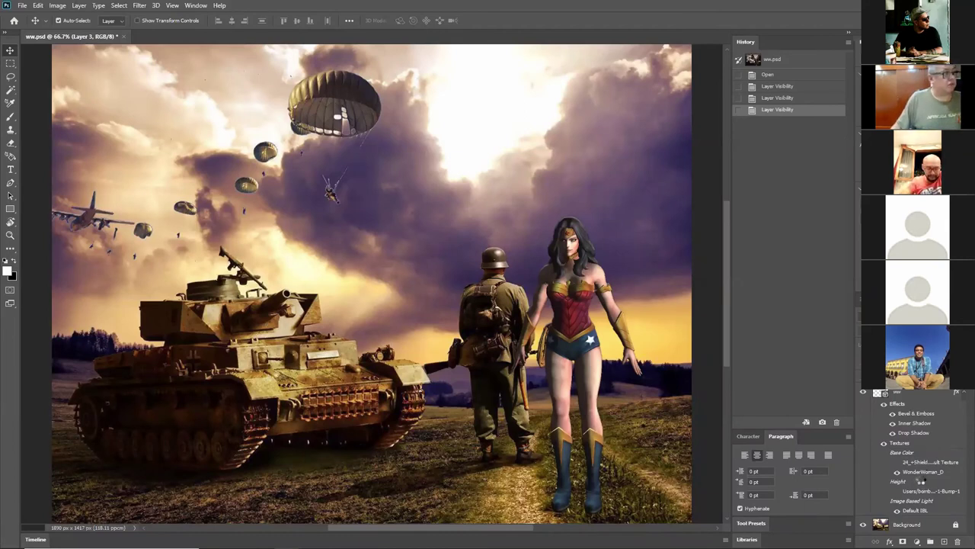
Step: Select the Wonder Woman 3D layer, then adjust its directional light's intensity and direction to relight the figure
{"action": "left_click", "coordinate": [887, 395]}
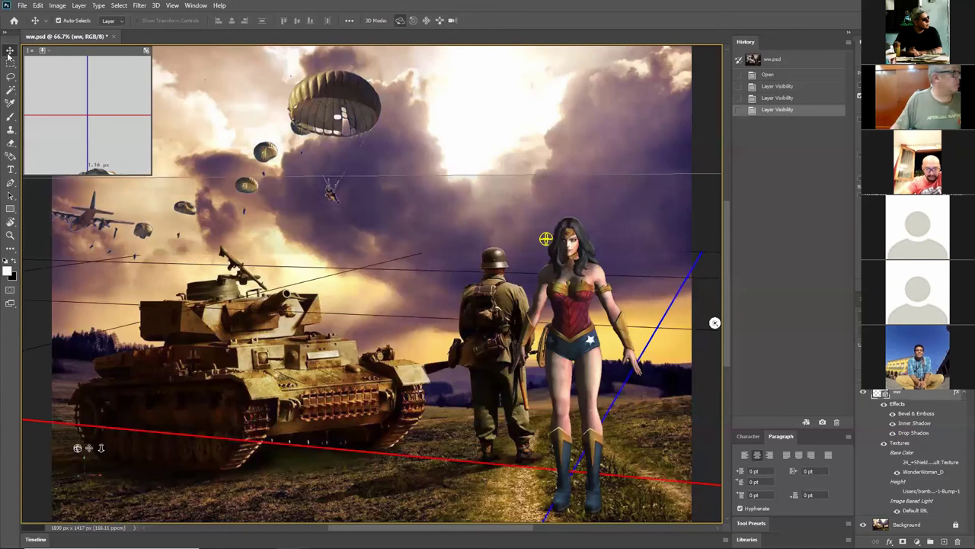
{"action": "left_click", "coordinate": [547, 239]}
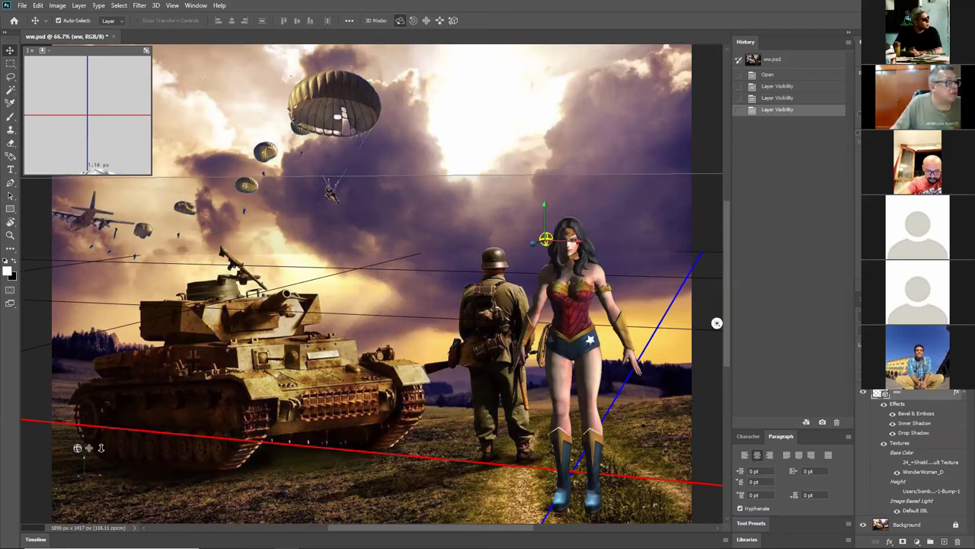
{"action": "left_click", "coordinate": [716, 324]}
{"action": "mouse_move", "coordinate": [486, 297]}
{"action": "left_mouse_down"}
{"action": "mouse_move", "coordinate": [450, 282]}
{"action": "mouse_move", "coordinate": [328, 330]}
{"action": "mouse_move", "coordinate": [402, 326]}
{"action": "mouse_move", "coordinate": [457, 283]}
{"action": "mouse_move", "coordinate": [335, 281]}
{"action": "mouse_move", "coordinate": [436, 288]}
{"action": "mouse_move", "coordinate": [446, 316]}
{"action": "left_mouse_up"}
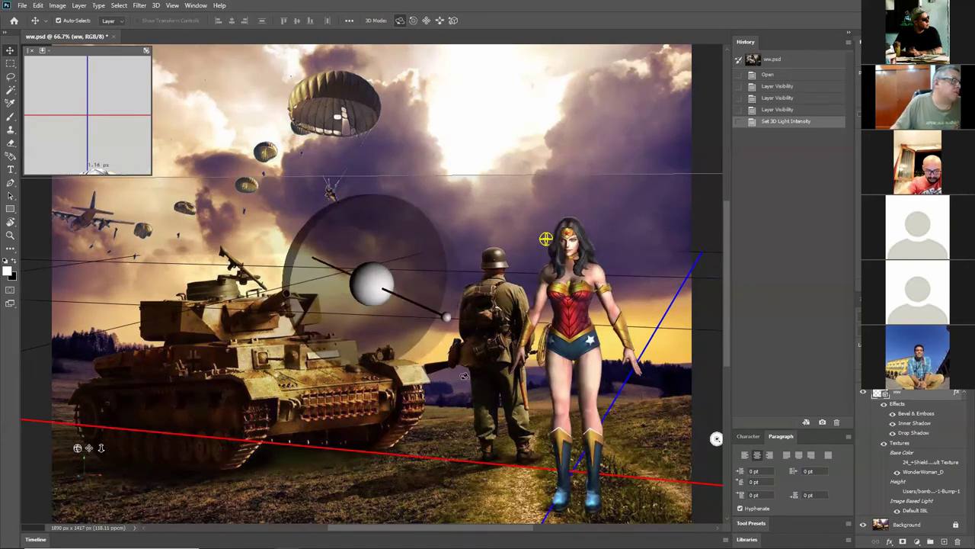
{"action": "mouse_move", "coordinate": [462, 320]}
{"action": "left_mouse_down"}
{"action": "mouse_move", "coordinate": [461, 311]}
{"action": "mouse_move", "coordinate": [480, 307]}
{"action": "mouse_move", "coordinate": [472, 329]}
{"action": "left_mouse_up"}
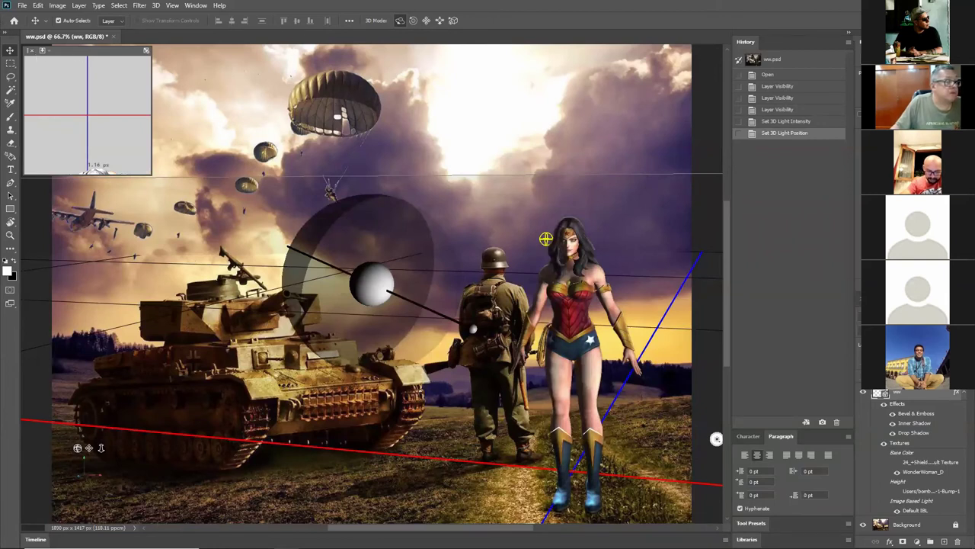
Step: Show the 3D panel with the components of the Wonder Woman layer
{"action": "left_click", "coordinate": [195, 5]}
{"action": "mouse_move", "coordinate": [173, 7]}
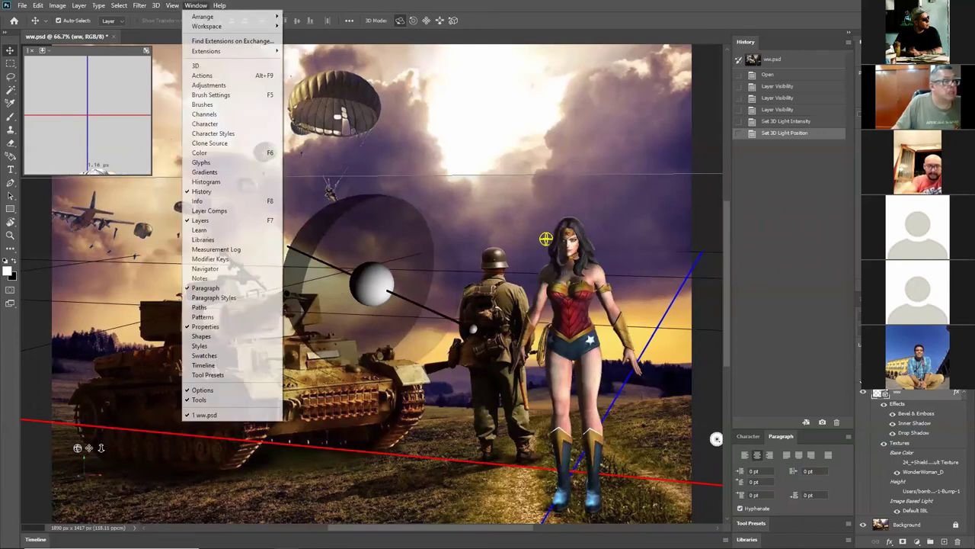
{"action": "left_click", "coordinate": [196, 66]}
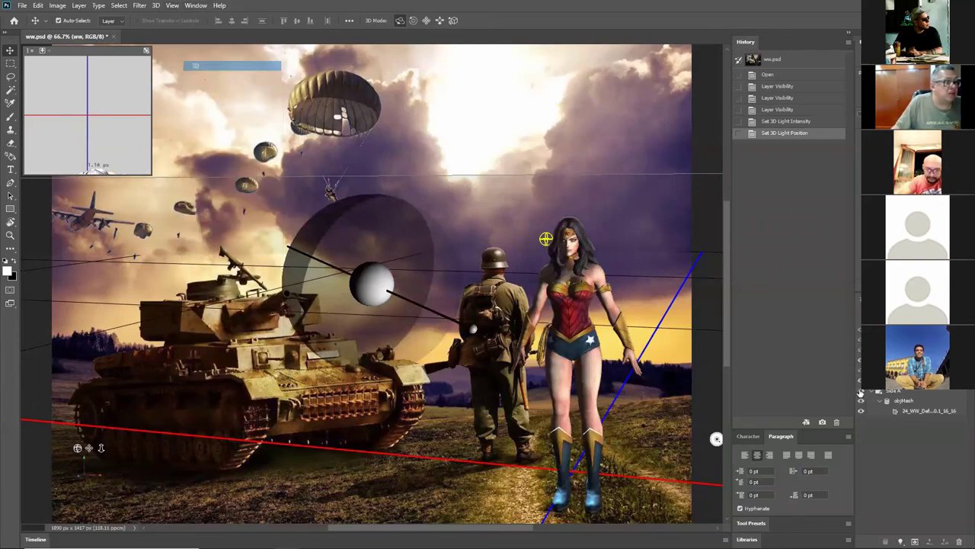
Step: Turn the Adjustments group back on, then off and on again to compare the scene with and without it
{"action": "left_click", "coordinate": [863, 373]}
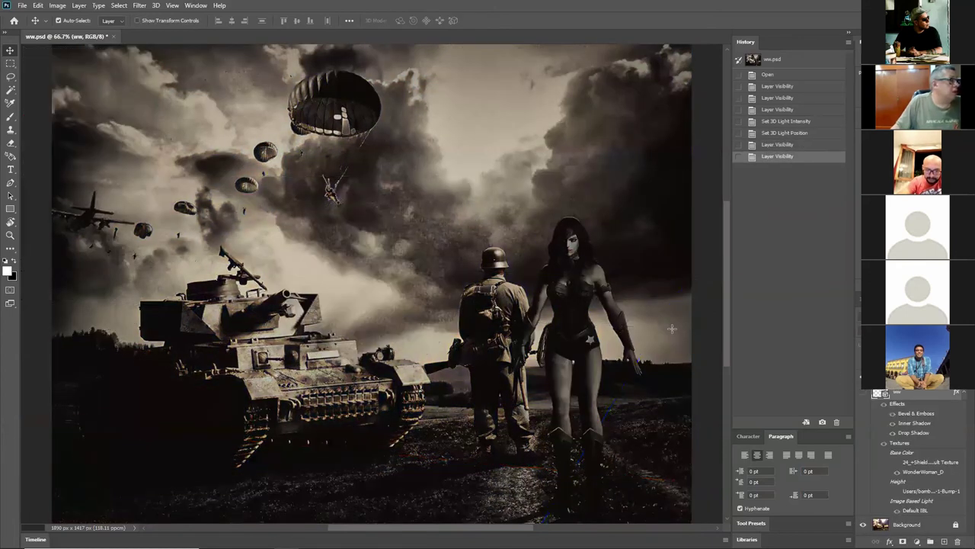
{"action": "left_click", "coordinate": [863, 373]}
{"action": "left_click", "coordinate": [864, 373]}
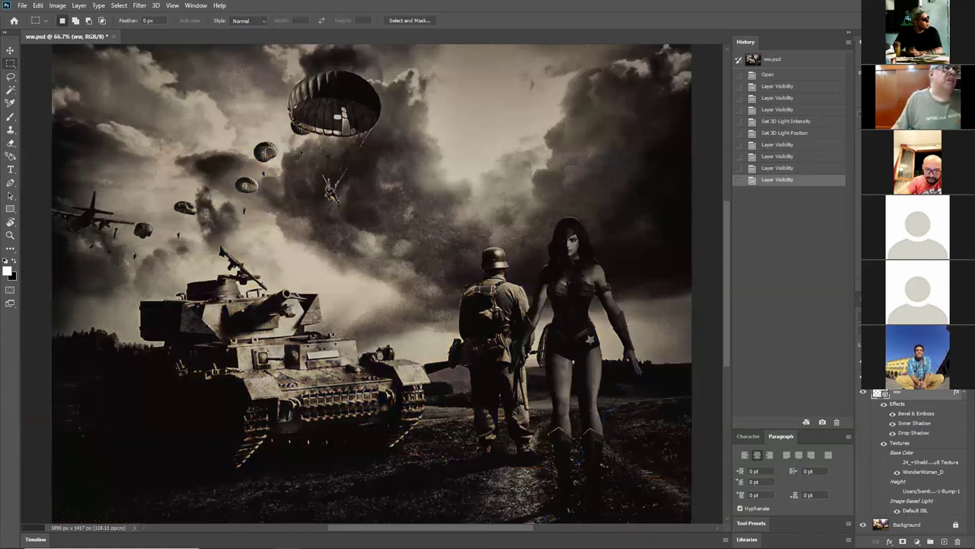
Step: Quit Photoshop, closing ww.psd, and switch to the community light setups in set.a.light 3D
{"action": "key", "text": "ctrl+q"}
{"action": "left_click", "coordinate": [481, 207]}
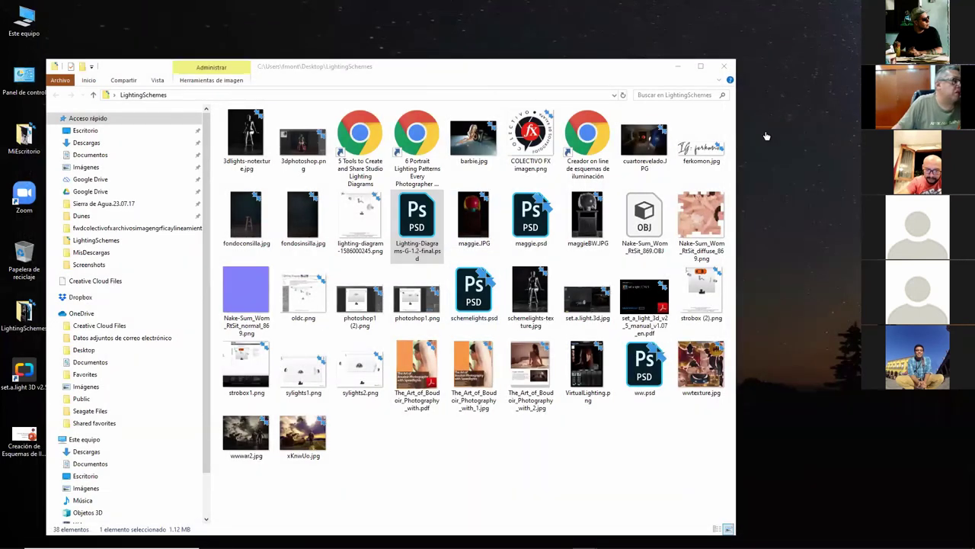
{"action": "key", "text": "alt+Tab"}
{"action": "key", "text": "Escape"}
{"action": "scroll", "coordinate": [729, 287], "scroll_direction": "down", "scroll_amount": 3}
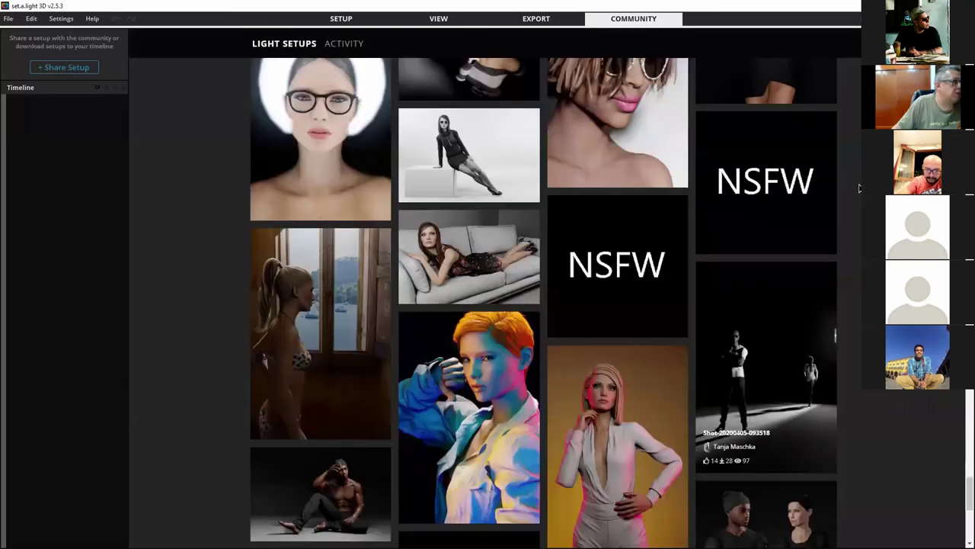
{"action": "left_click", "coordinate": [830, 187]}
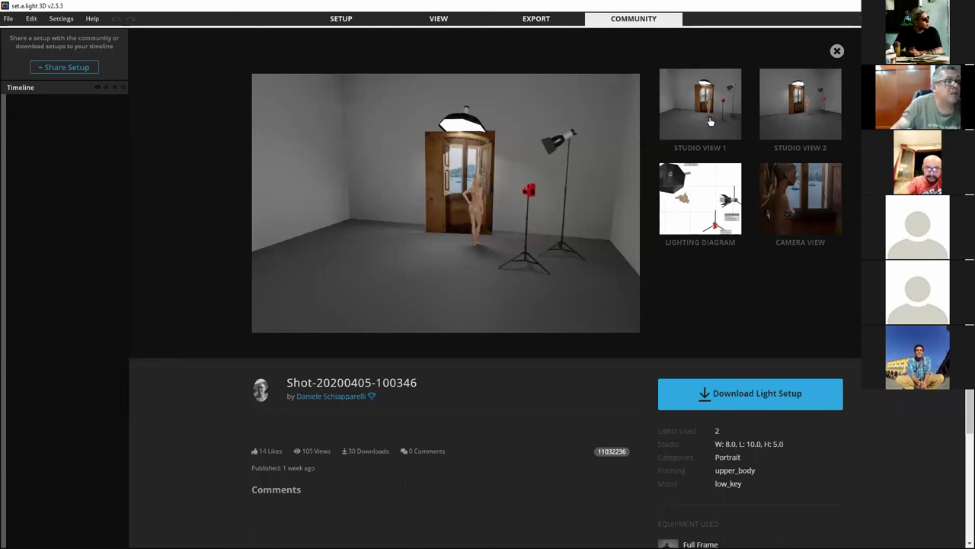
{"action": "left_click", "coordinate": [777, 114]}
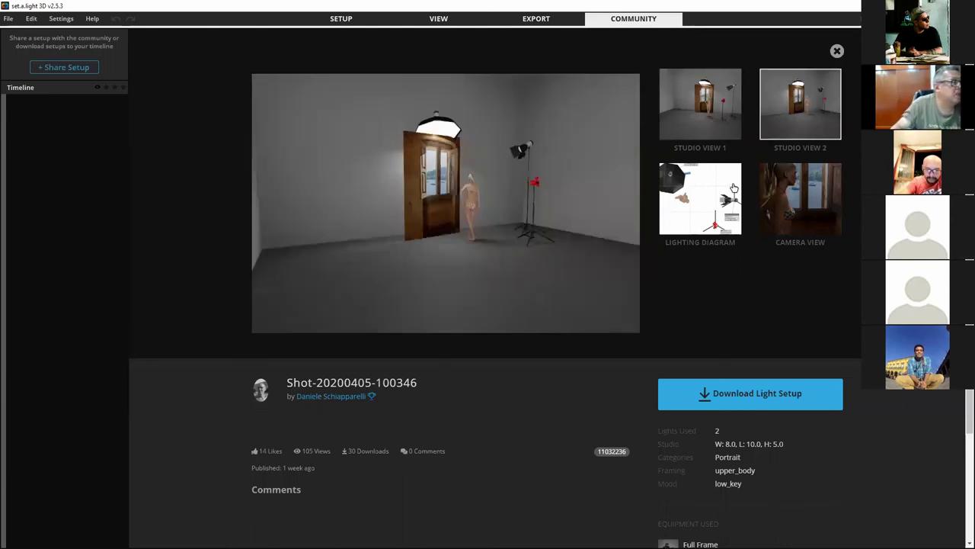
{"action": "left_click", "coordinate": [734, 187]}
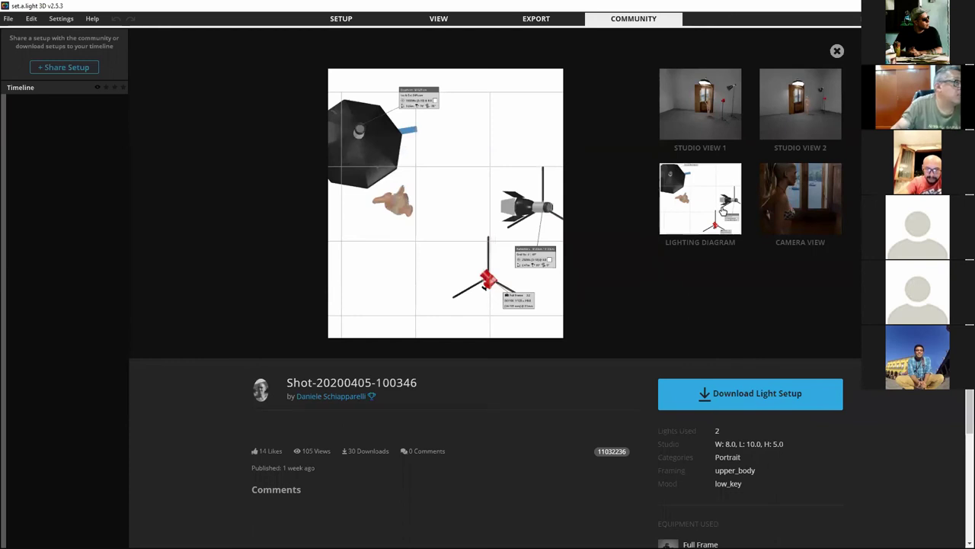
{"action": "left_click", "coordinate": [776, 206]}
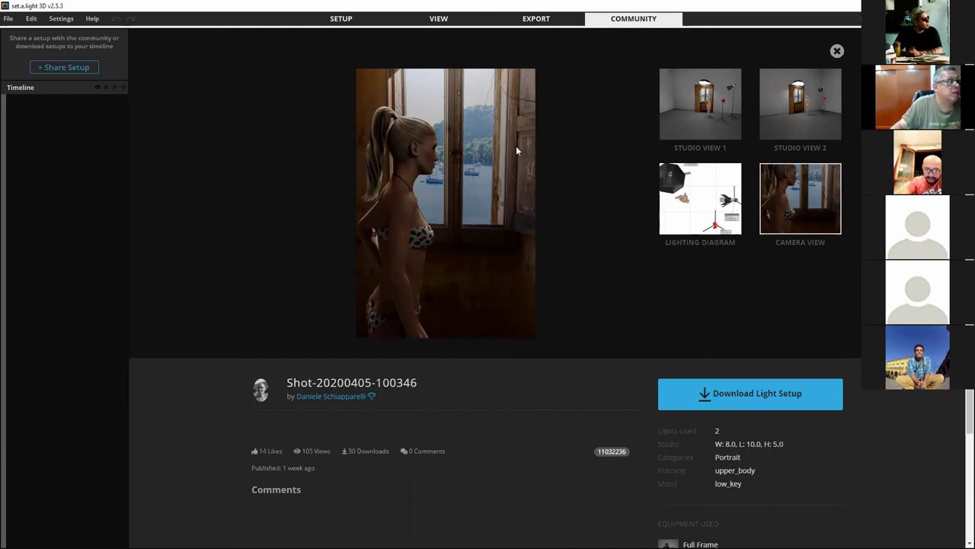
Step: Restore the set.a.light 3D window from full screen and enlarge it to cover most of the desktop
{"action": "left_click_drag", "start_coordinate": [537, 5], "coordinate": [529, 135]}
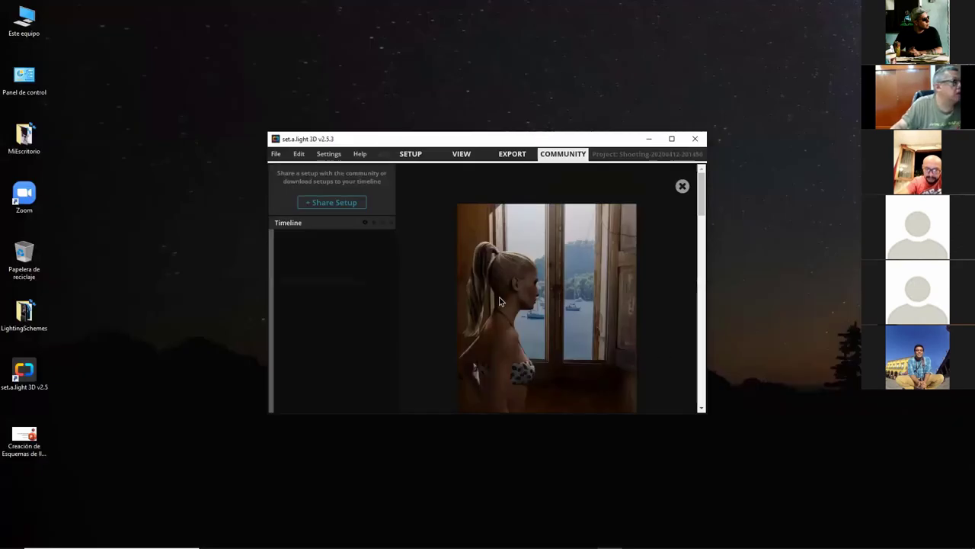
{"action": "left_click_drag", "start_coordinate": [501, 303], "coordinate": [912, 496]}
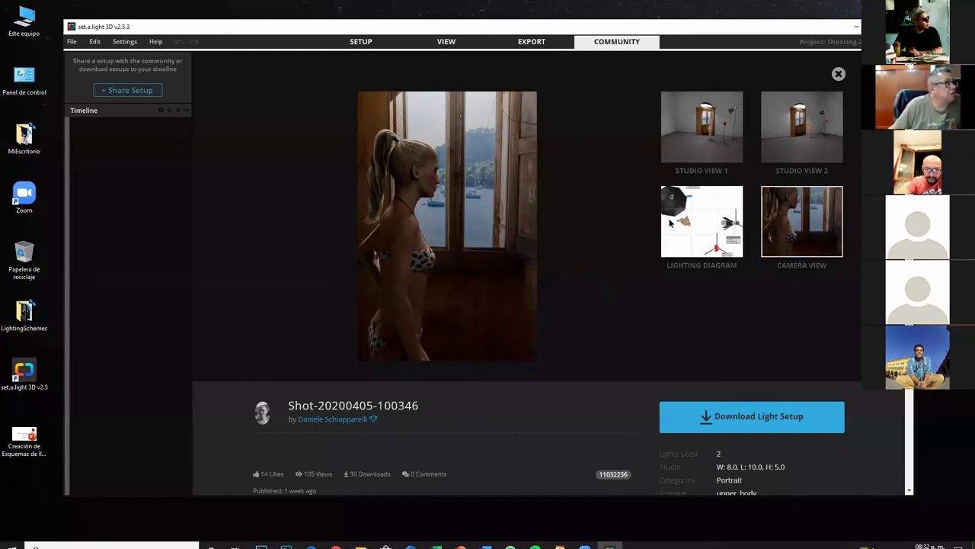
{"action": "left_click", "coordinate": [838, 76]}
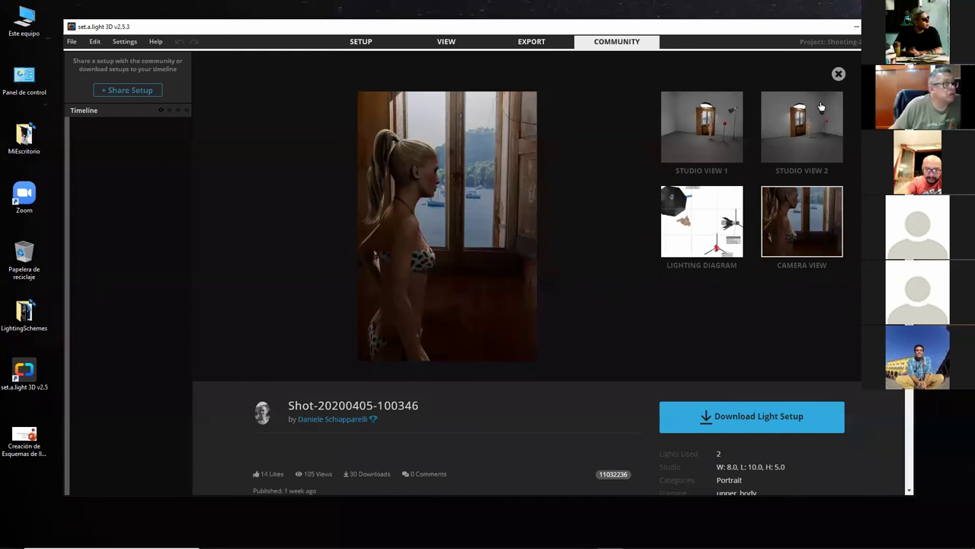
{"action": "scroll", "coordinate": [487, 200], "scroll_direction": "down", "scroll_amount": 2}
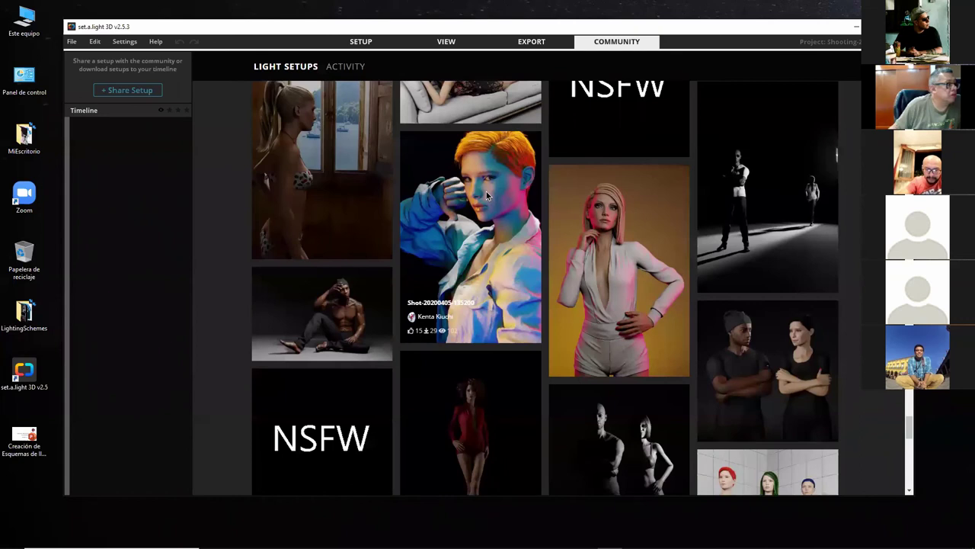
{"action": "left_click", "coordinate": [486, 197]}
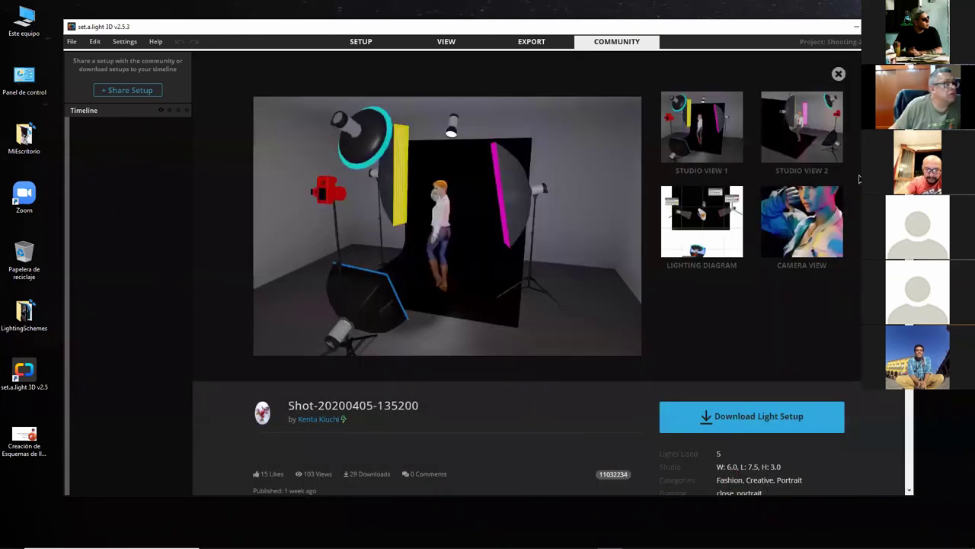
{"action": "left_click", "coordinate": [838, 75]}
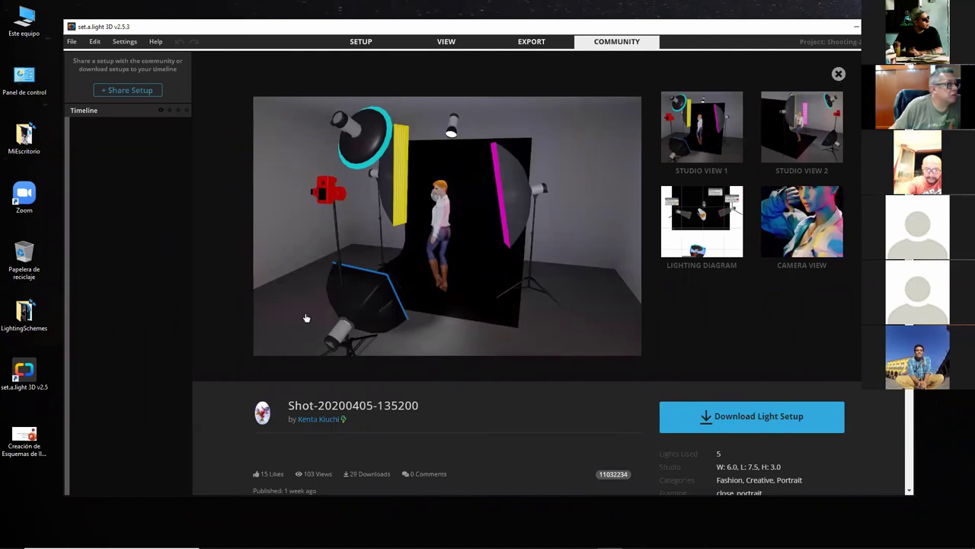
{"action": "left_click", "coordinate": [650, 235]}
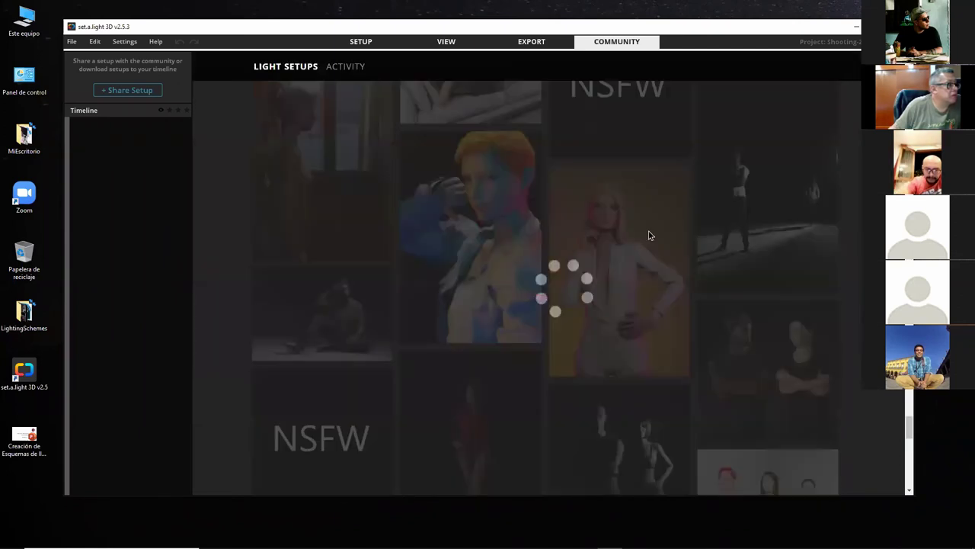